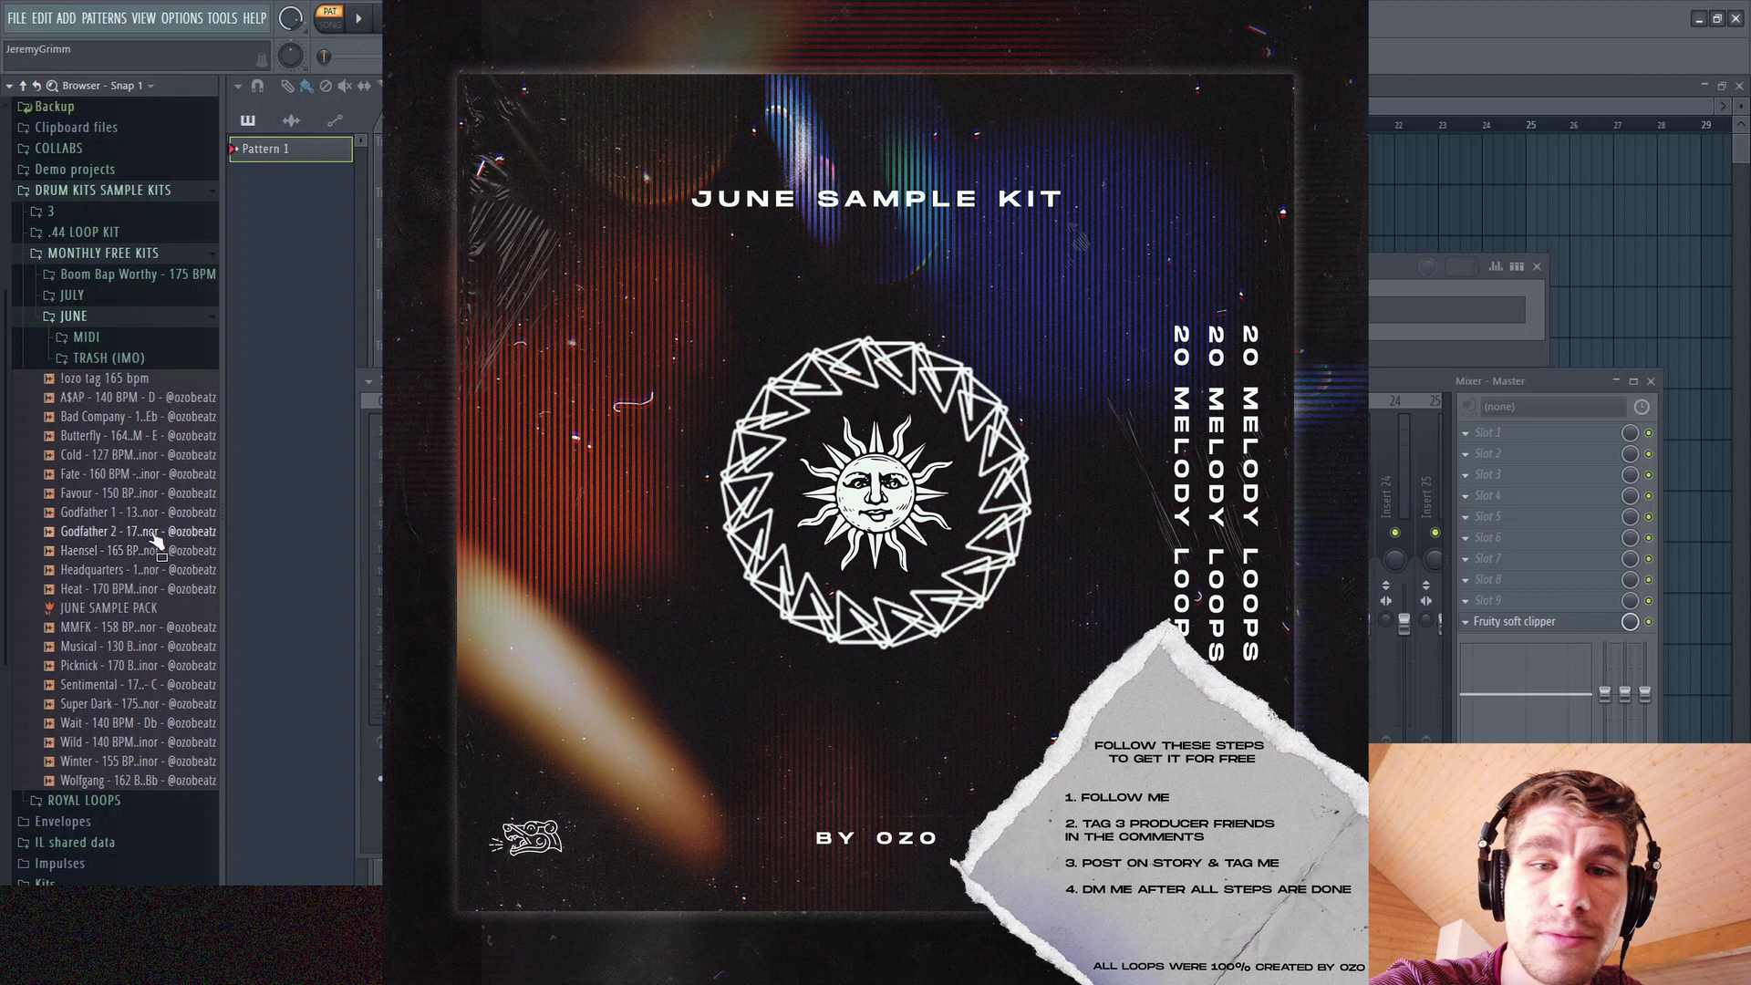
Step: Audition the melody loops in the JUNE sample folder one after another, from A$AP through Wolfgang, and return to Wild
click(147, 402)
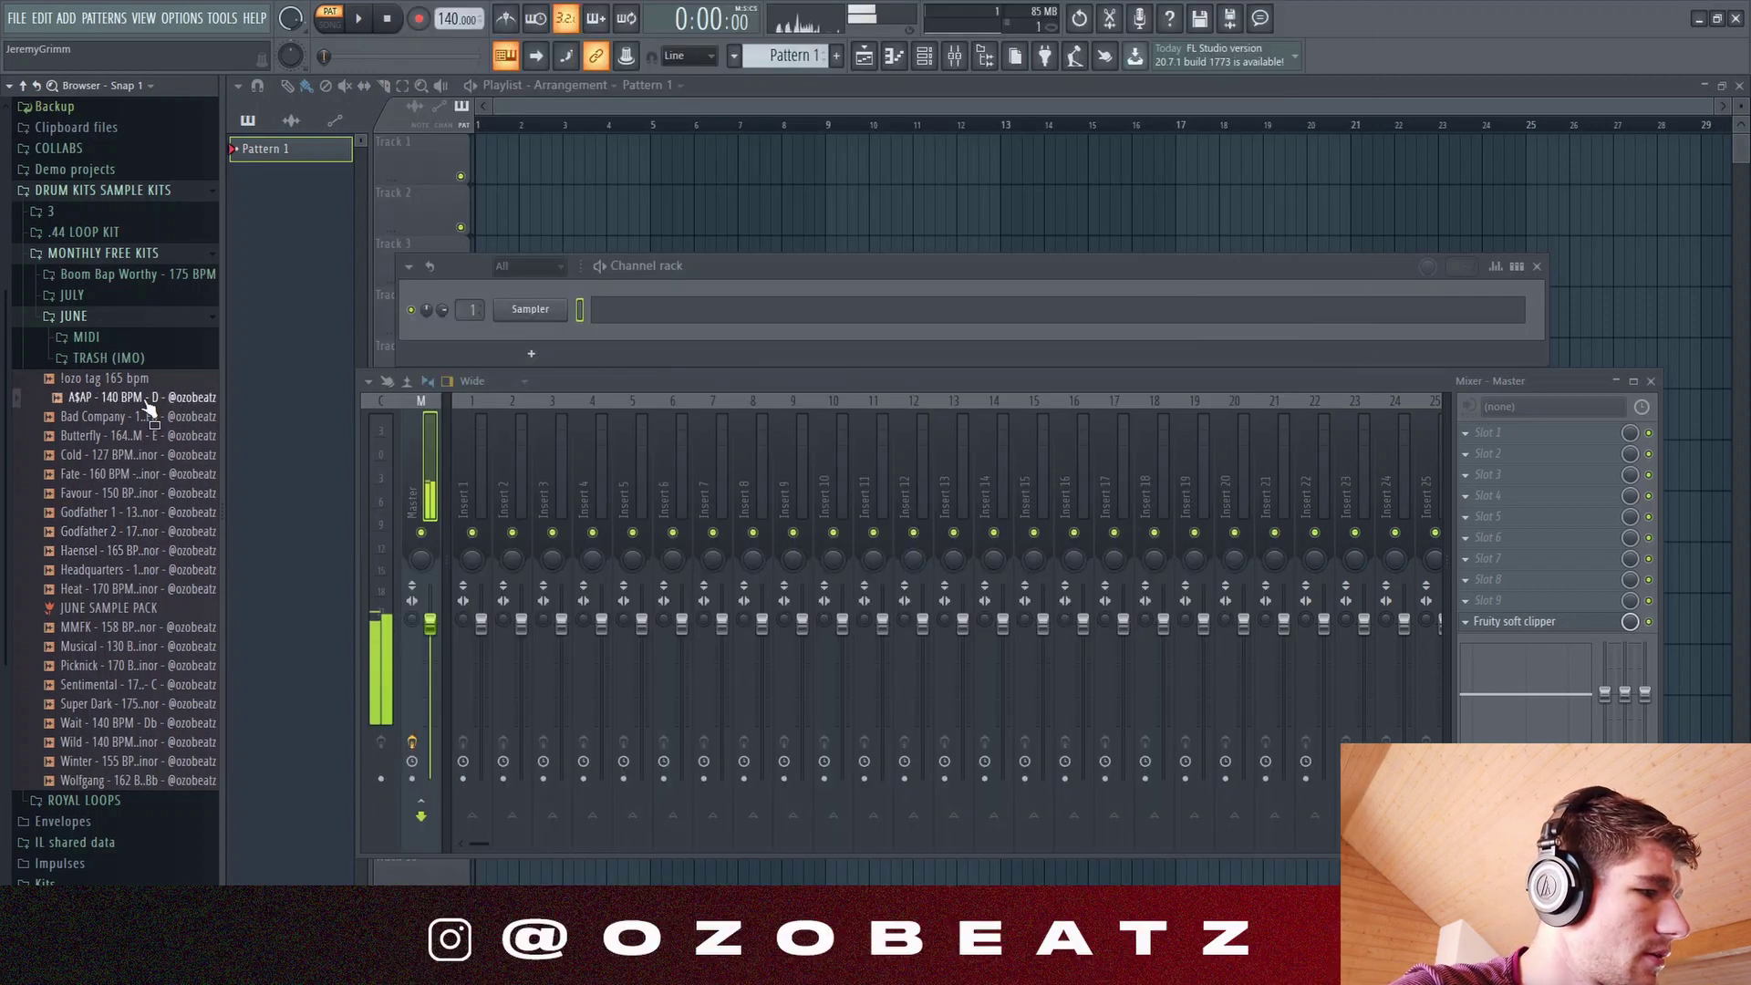
key(Down)
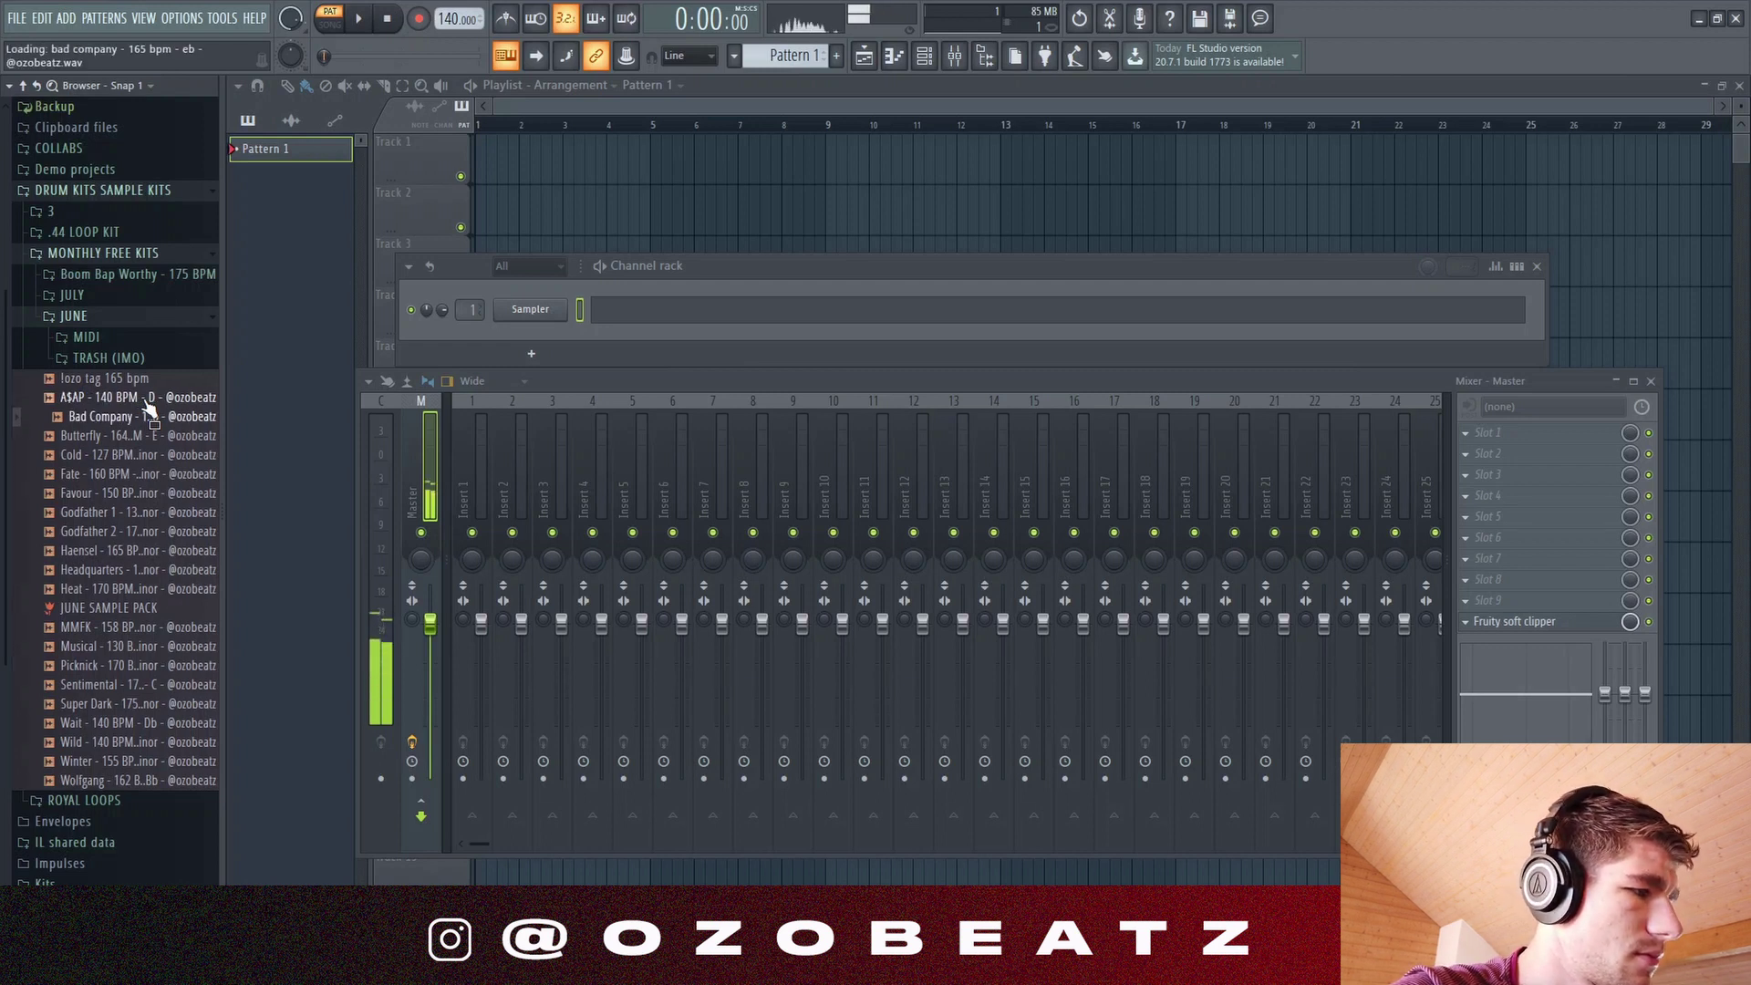
key(Down)
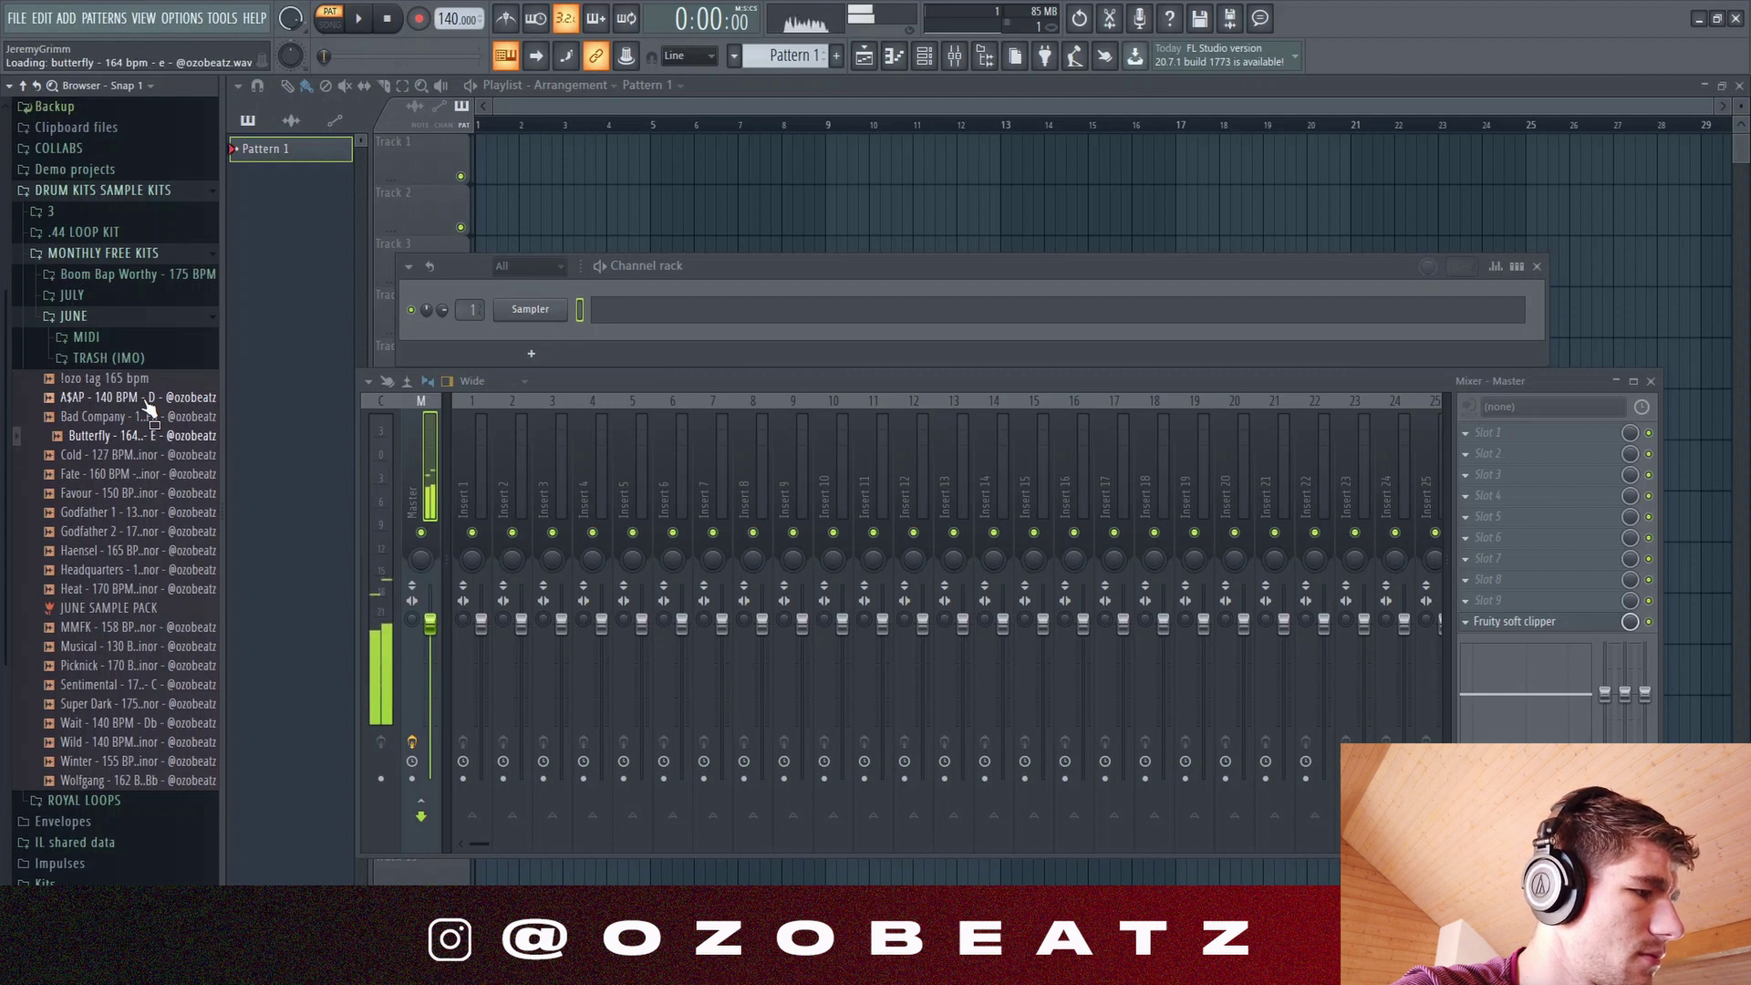
key(Down)
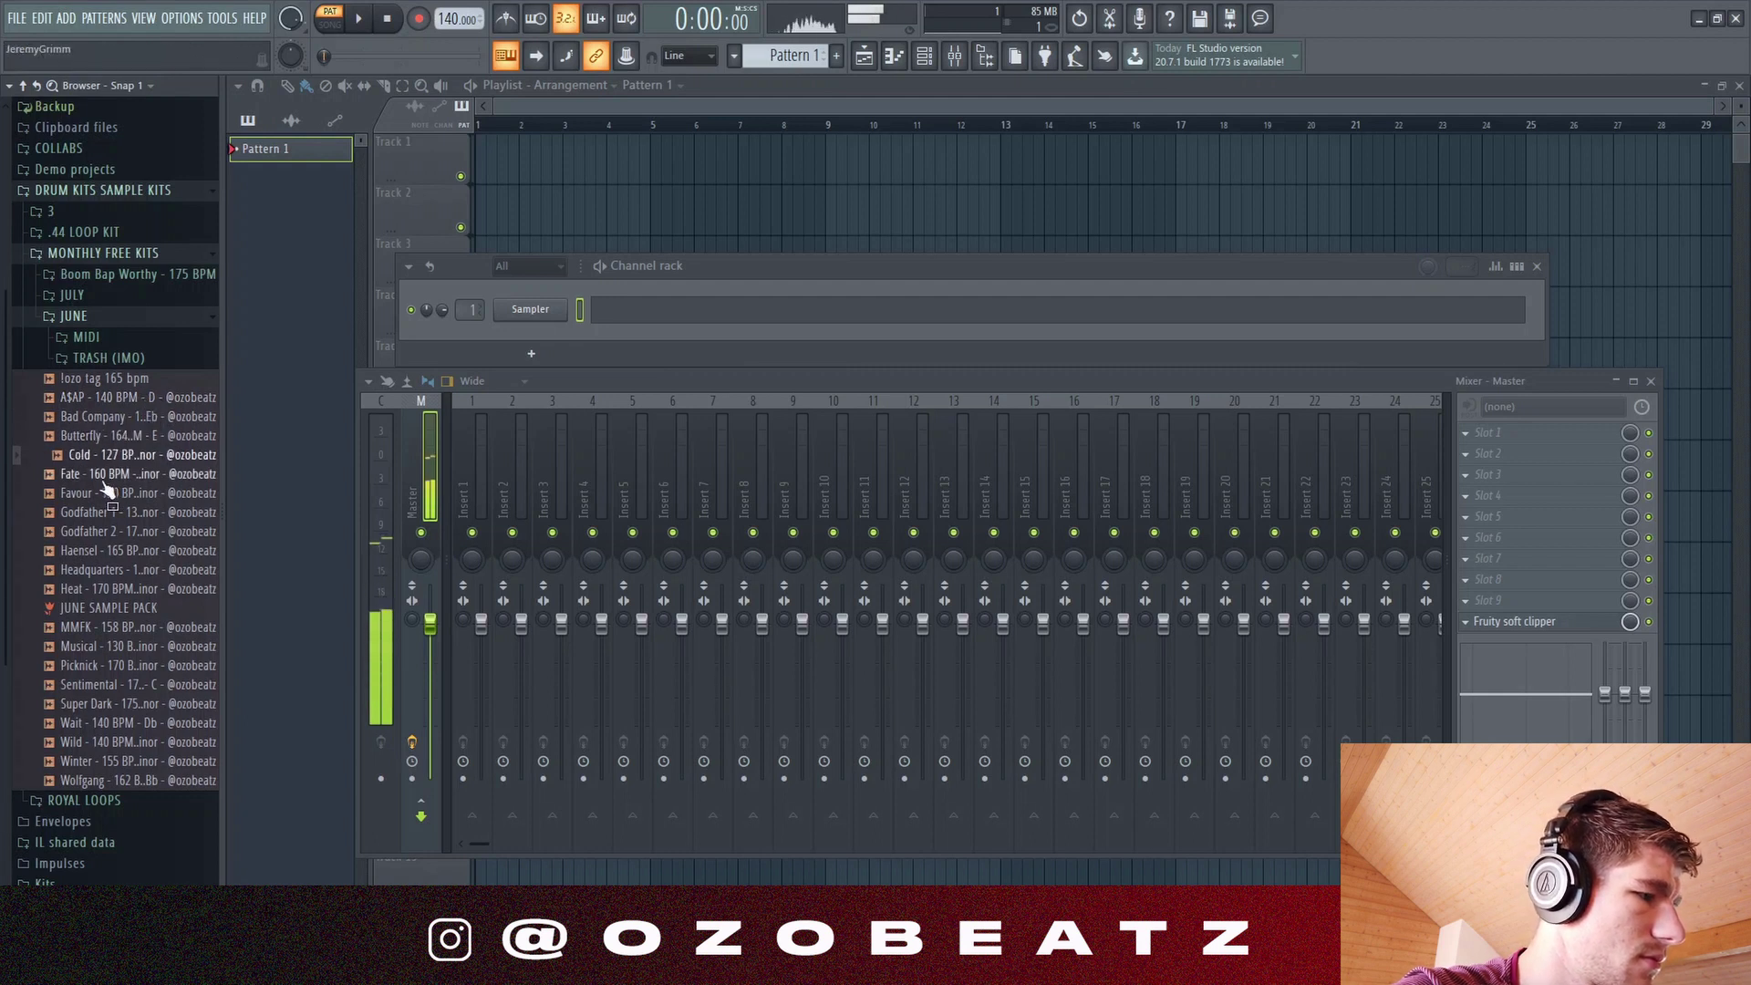
key(Down)
key(Down)
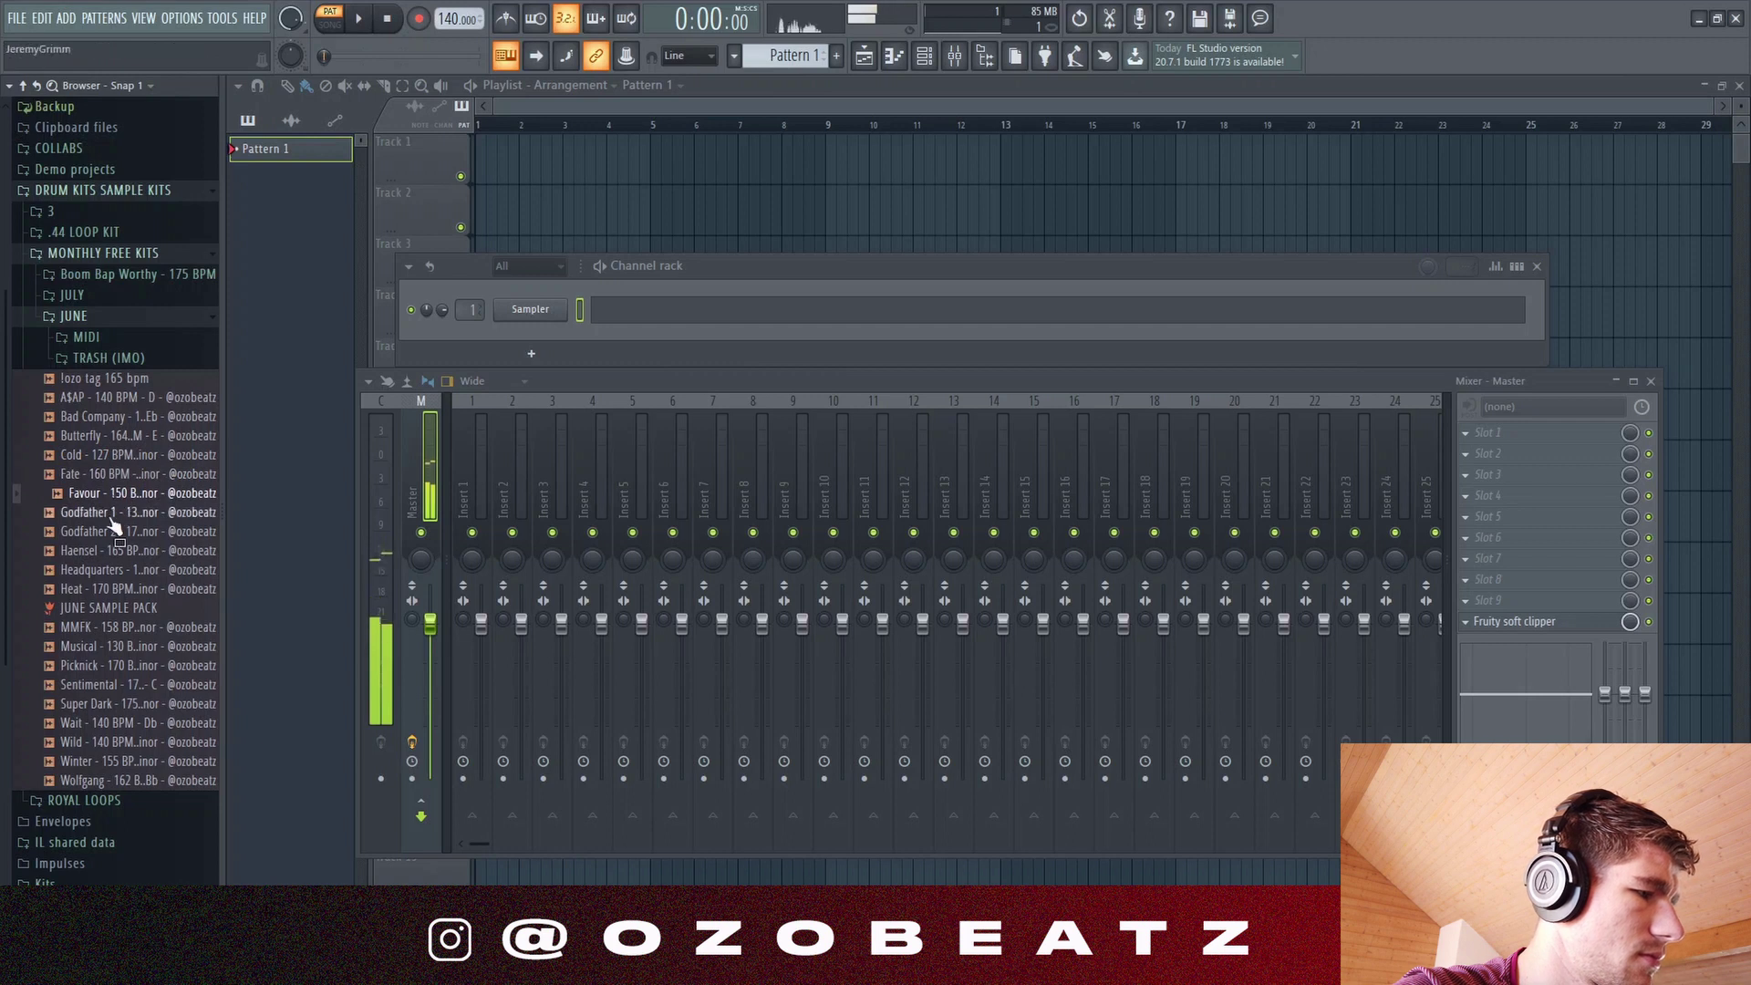
key(Down)
click(118, 553)
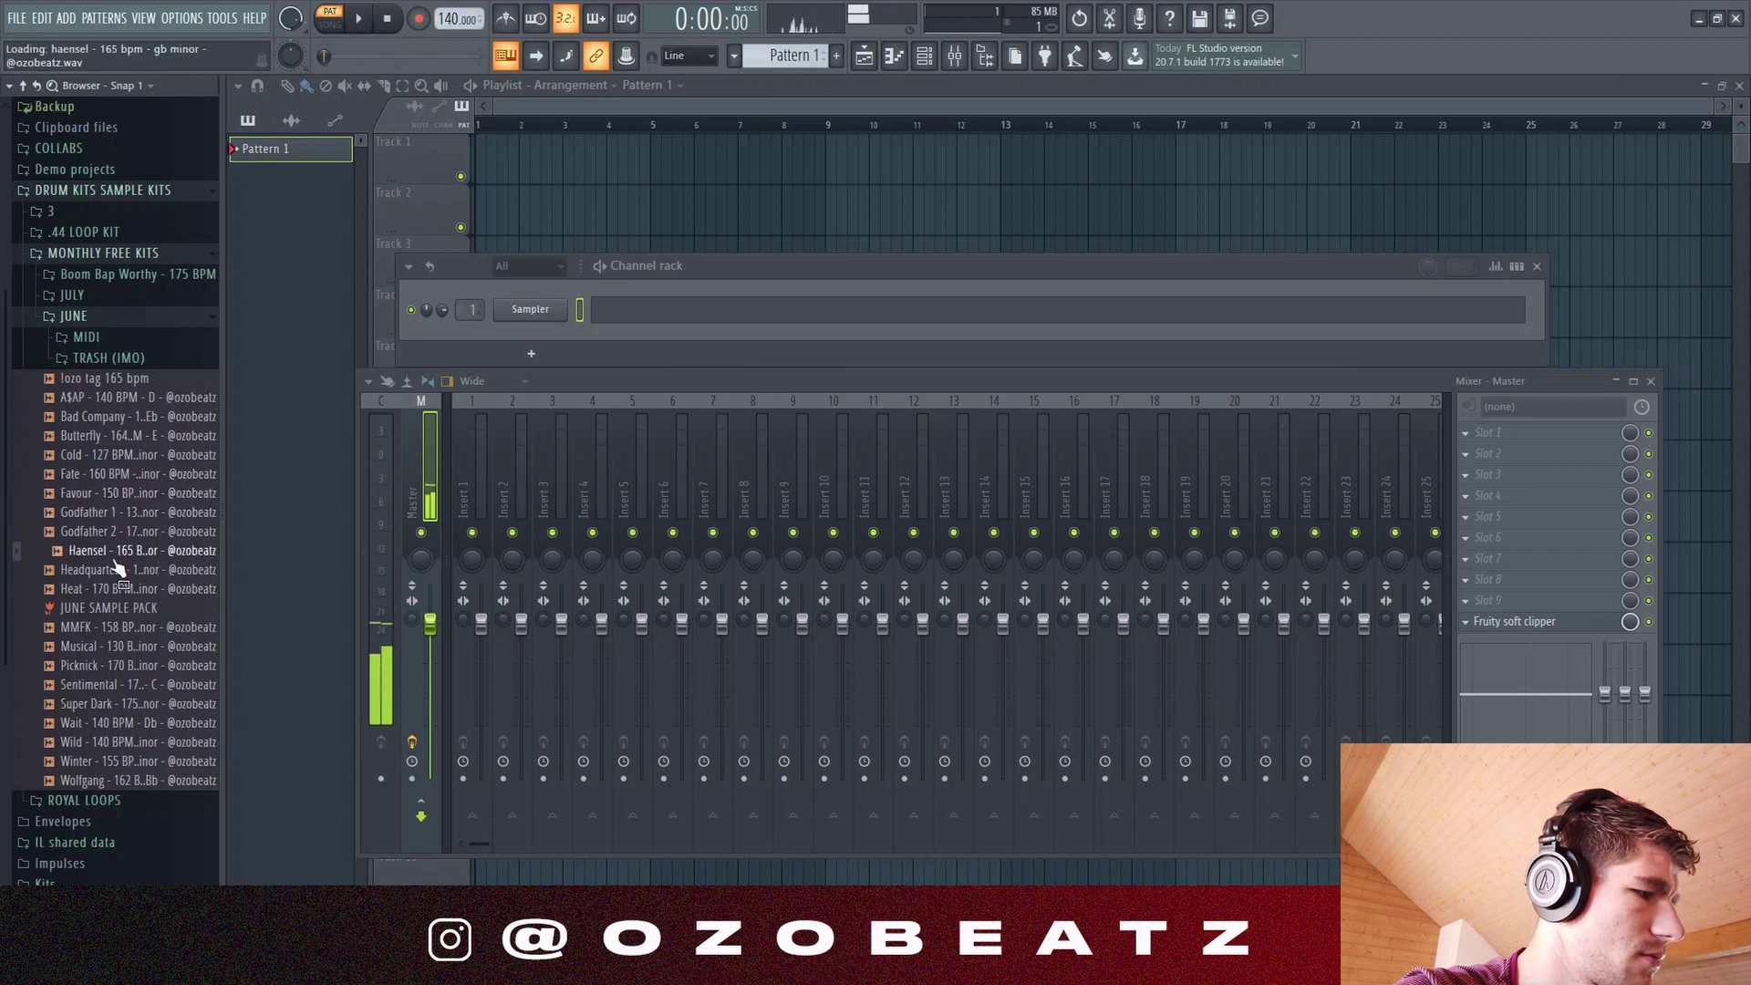
click(117, 569)
click(116, 590)
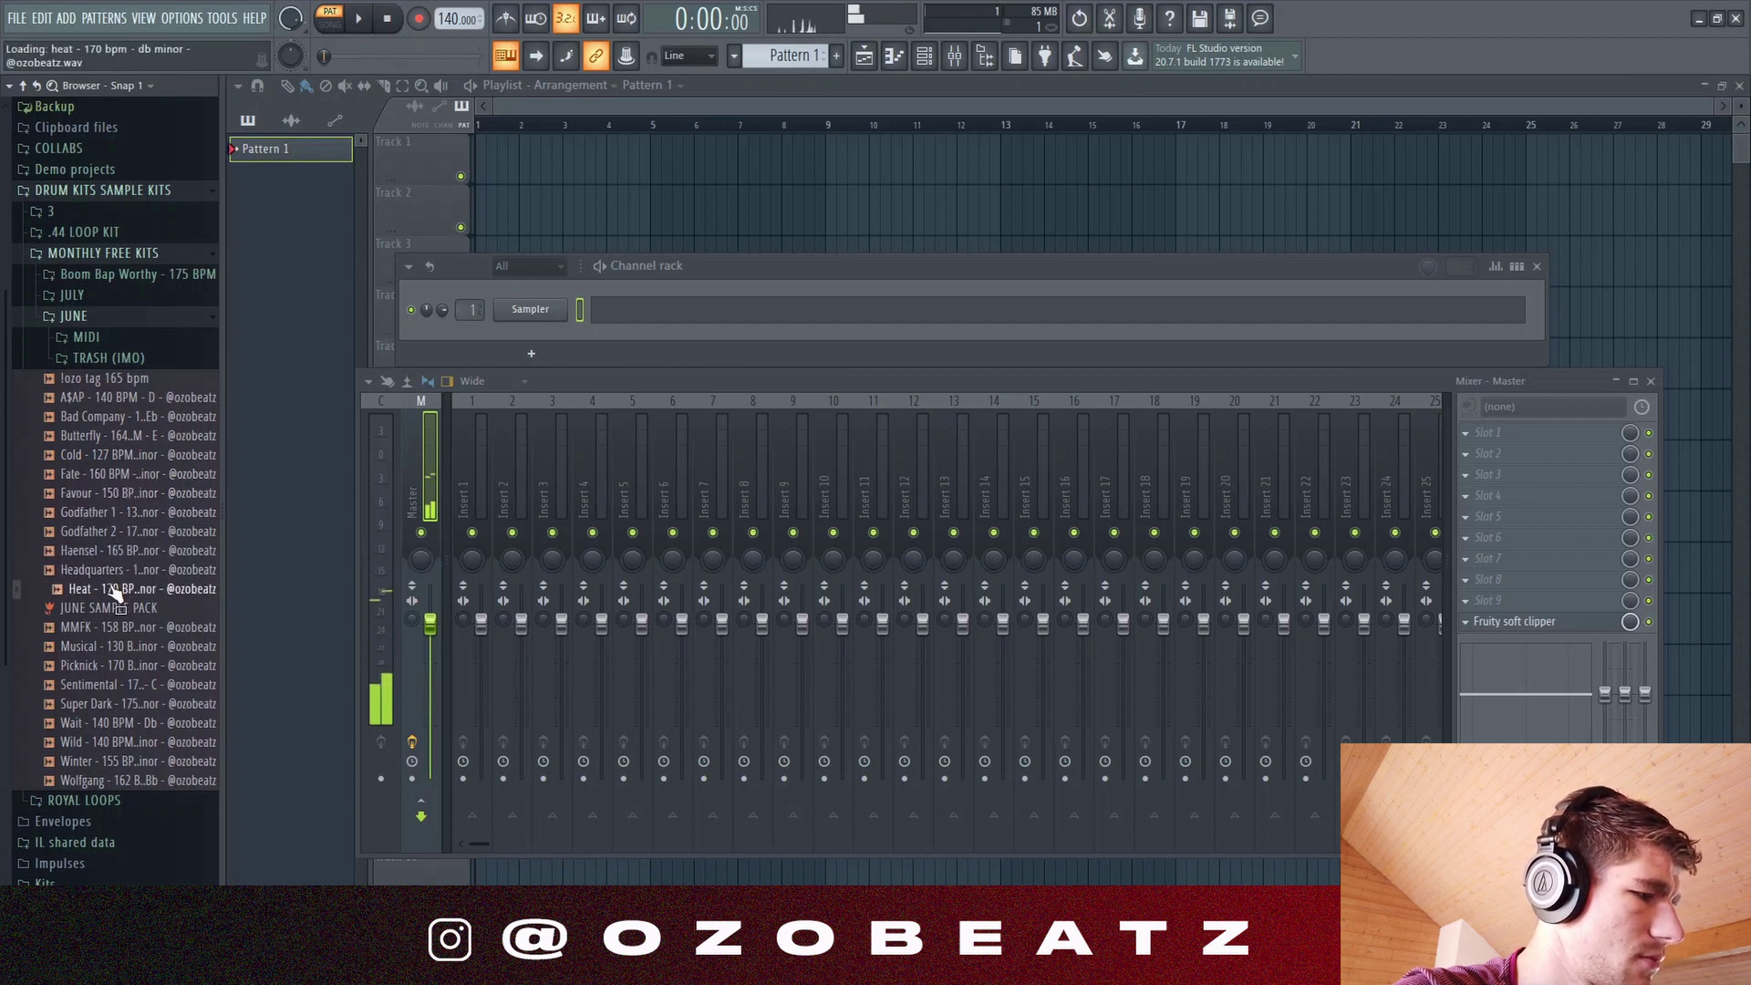
click(113, 629)
click(110, 647)
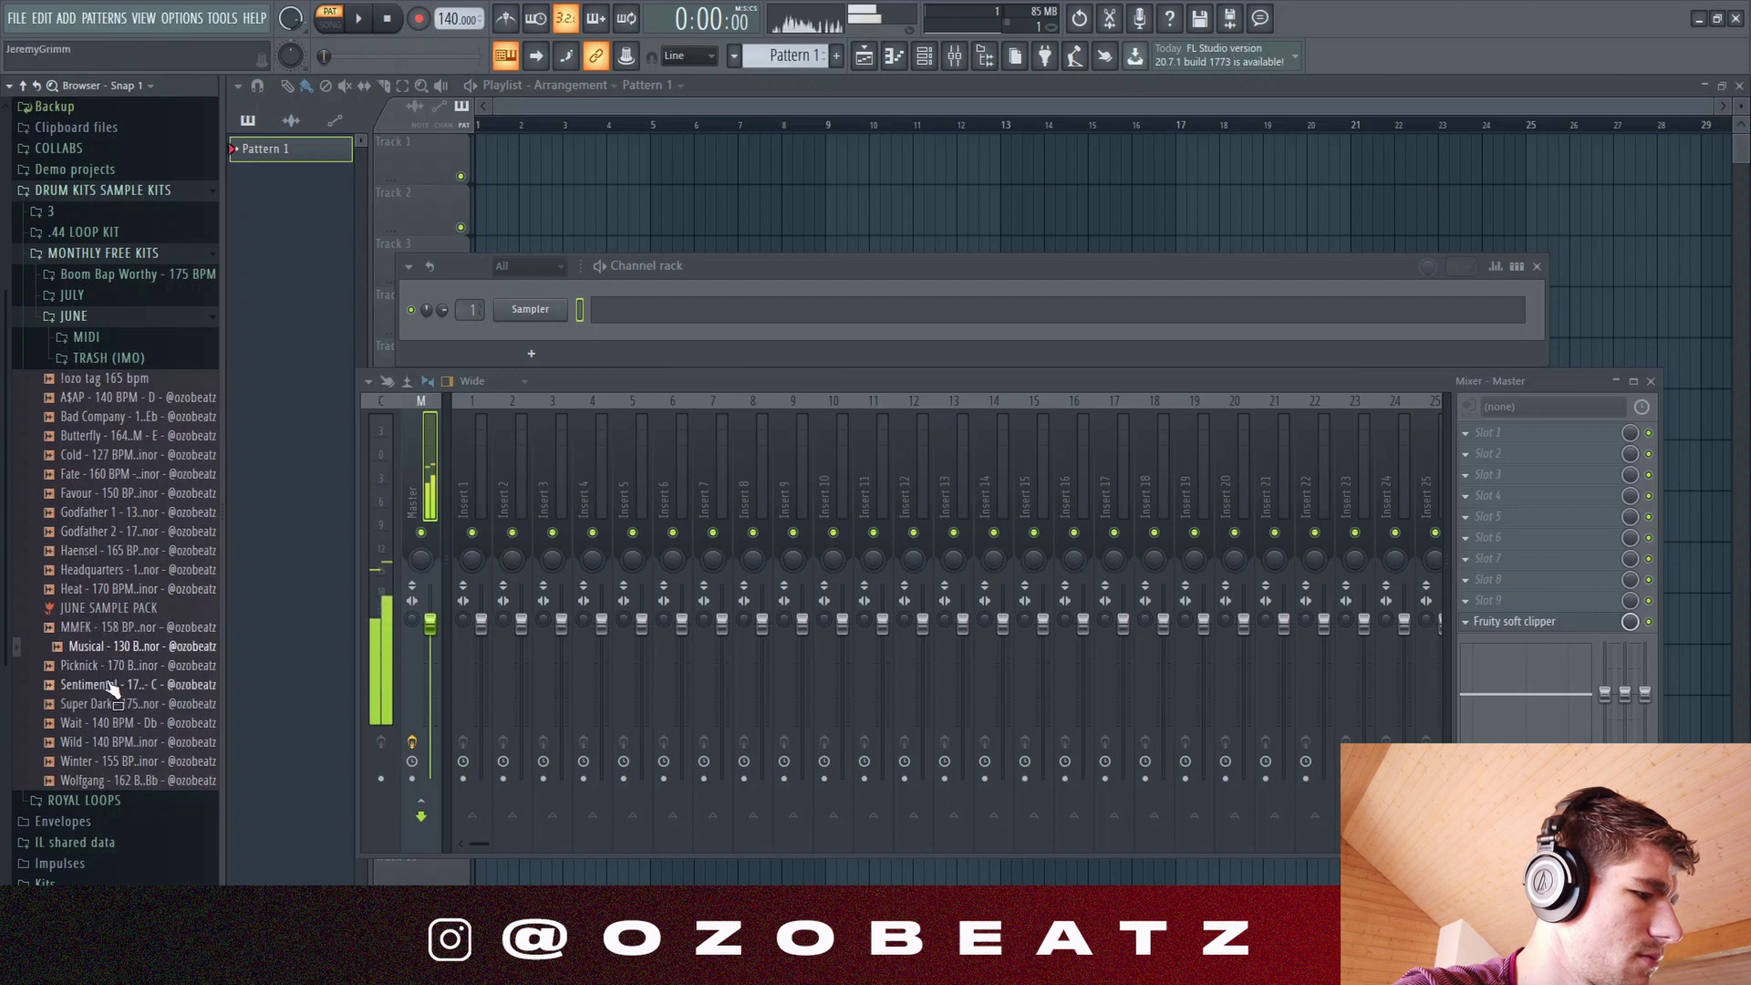
click(111, 686)
click(110, 705)
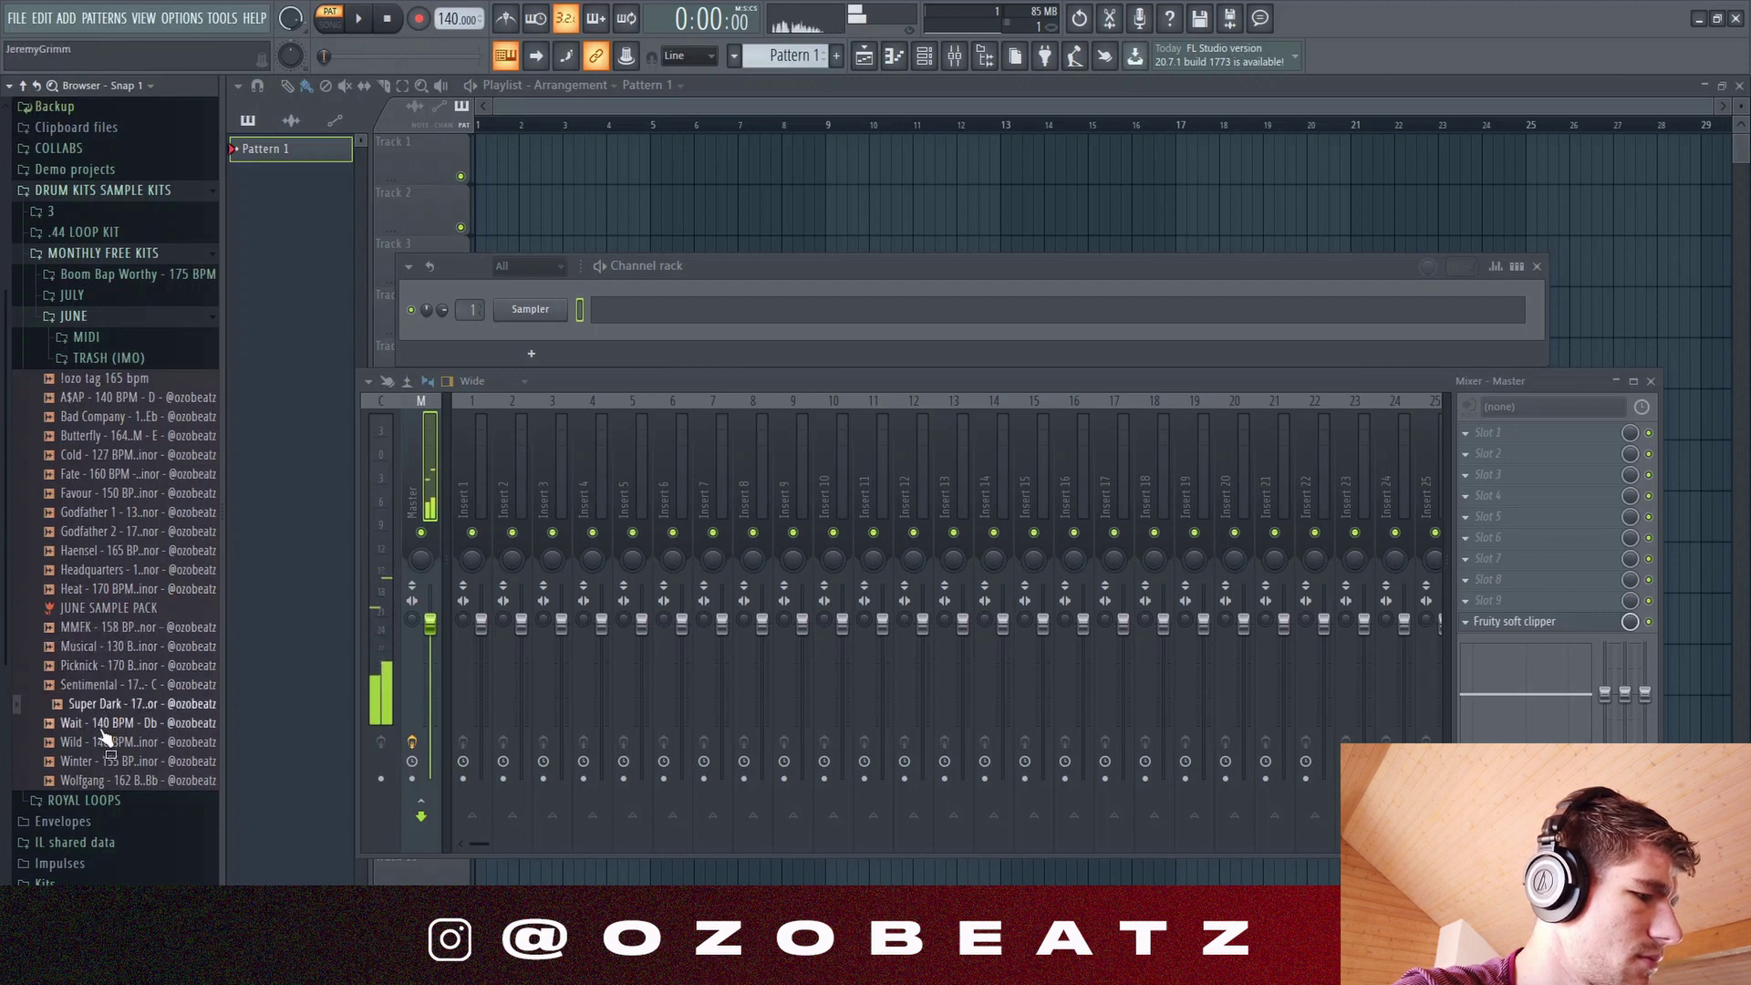
click(100, 728)
click(100, 763)
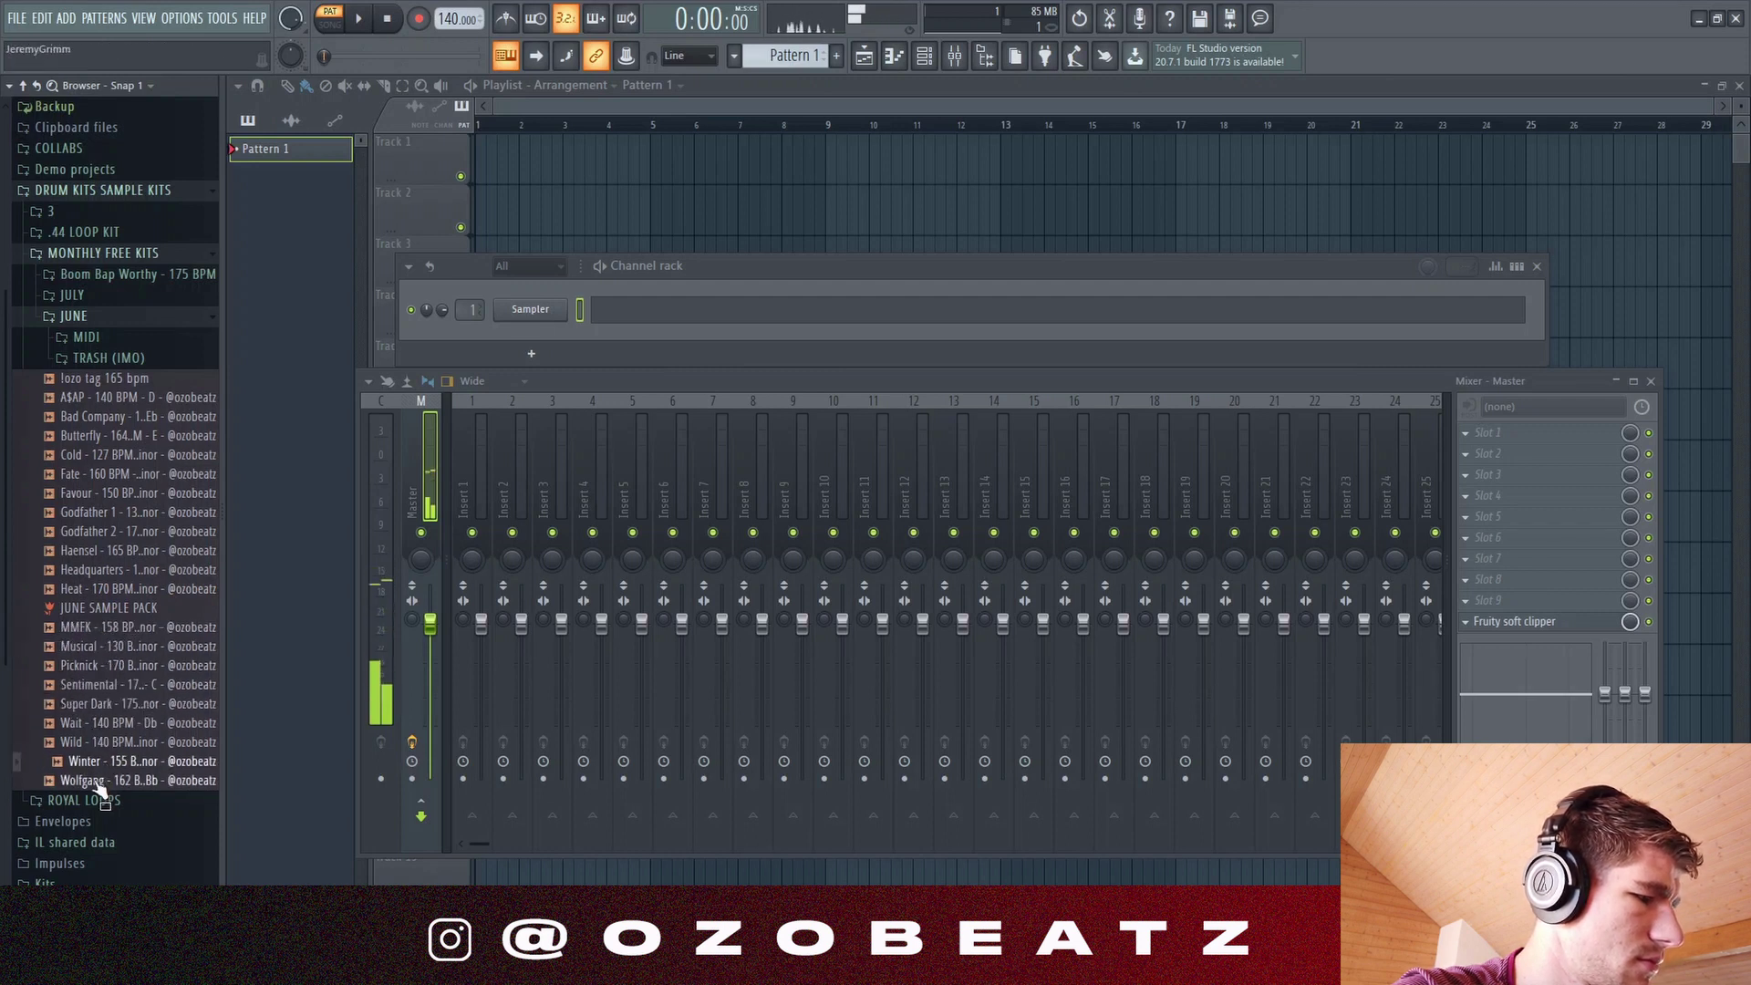
click(92, 780)
click(120, 743)
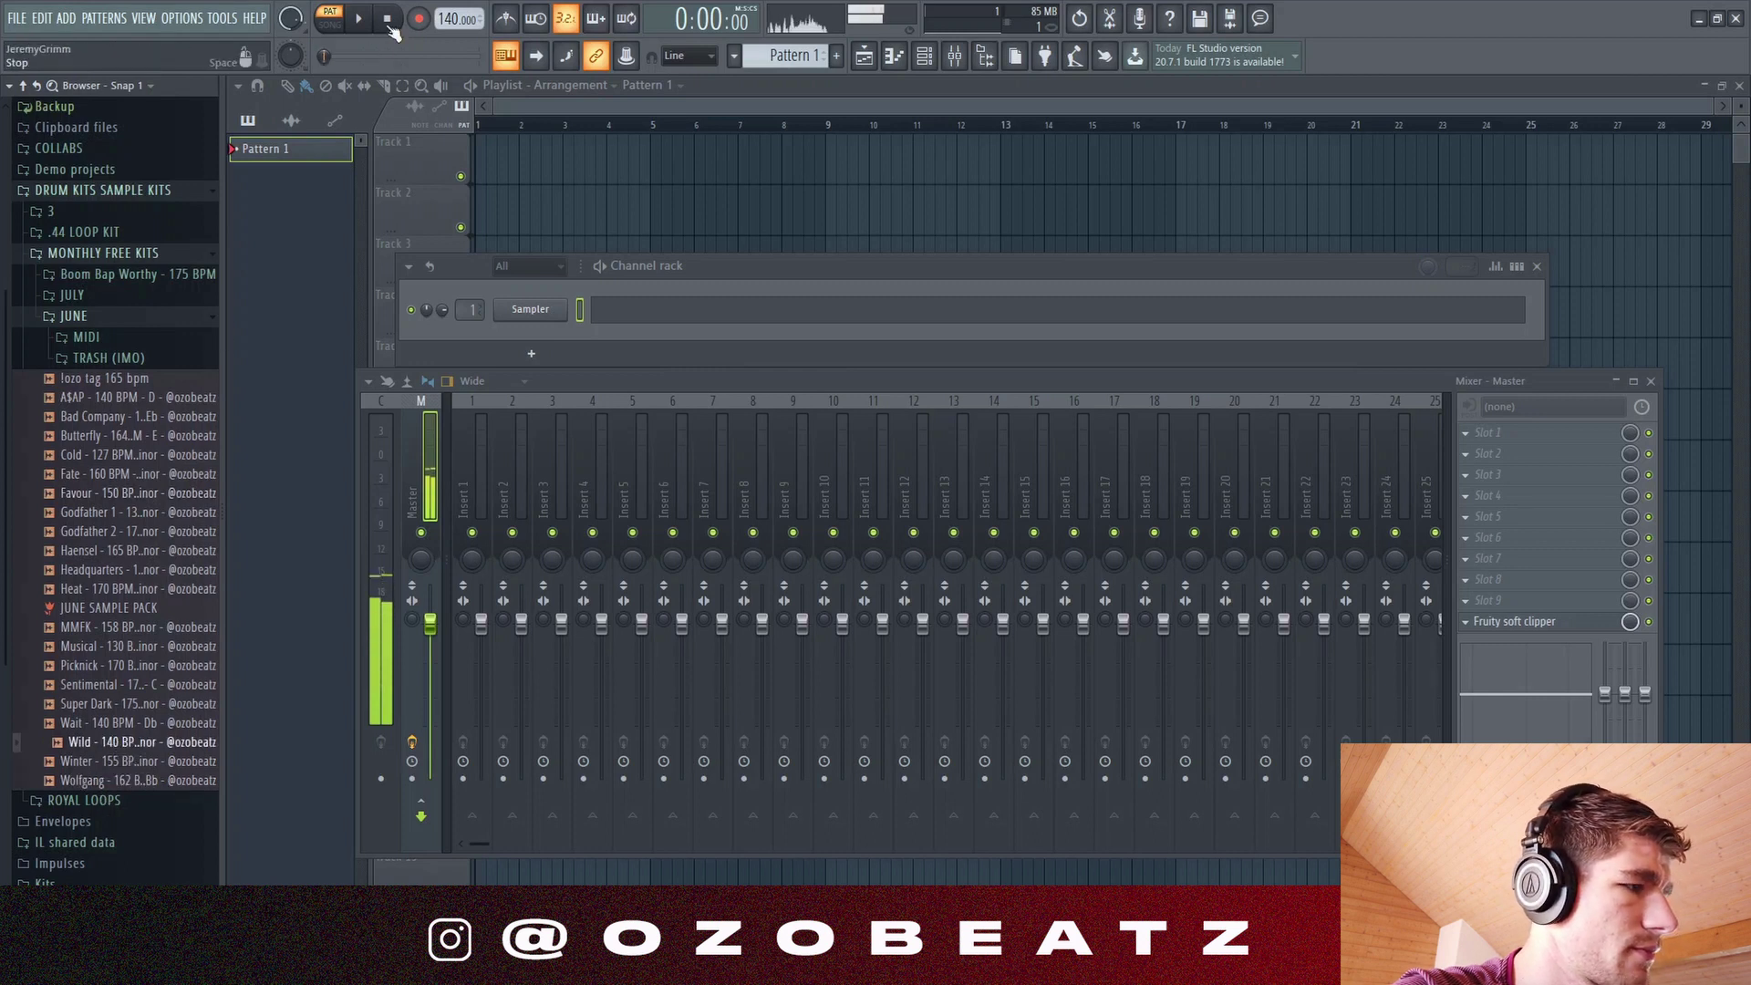
click(86, 336)
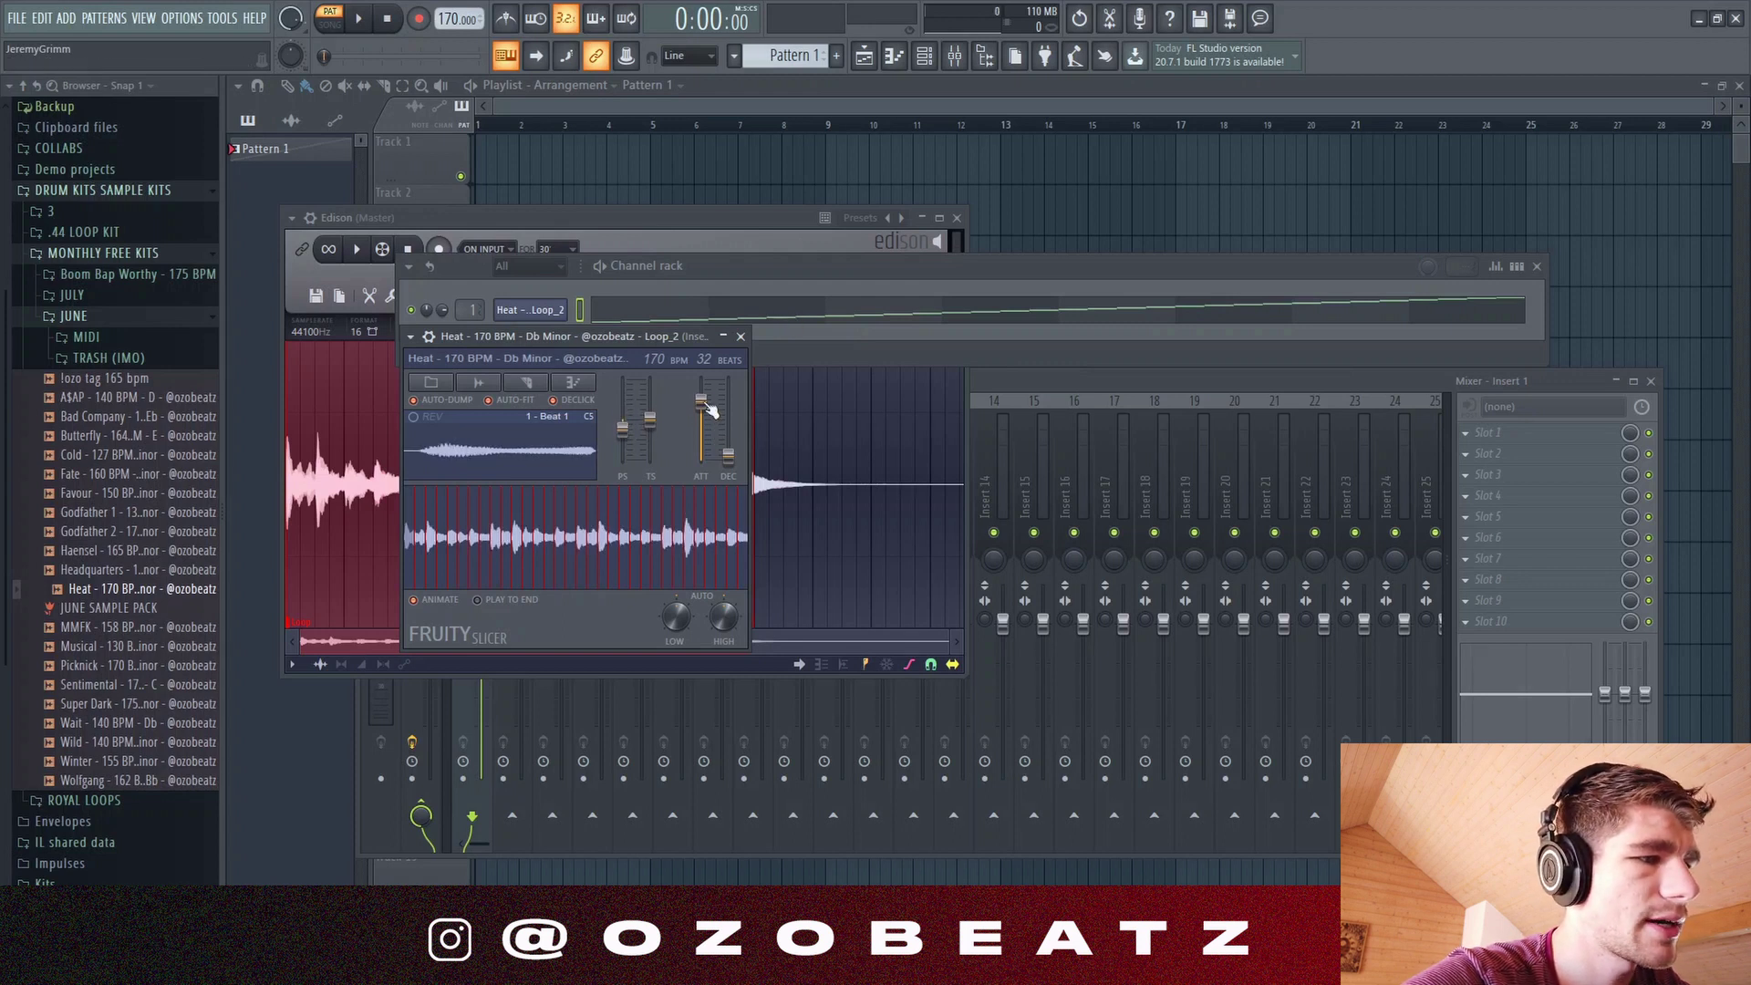
Step: Raise the velocity of all slice notes in the Heat loop's piano roll to the maximum
click(776, 325)
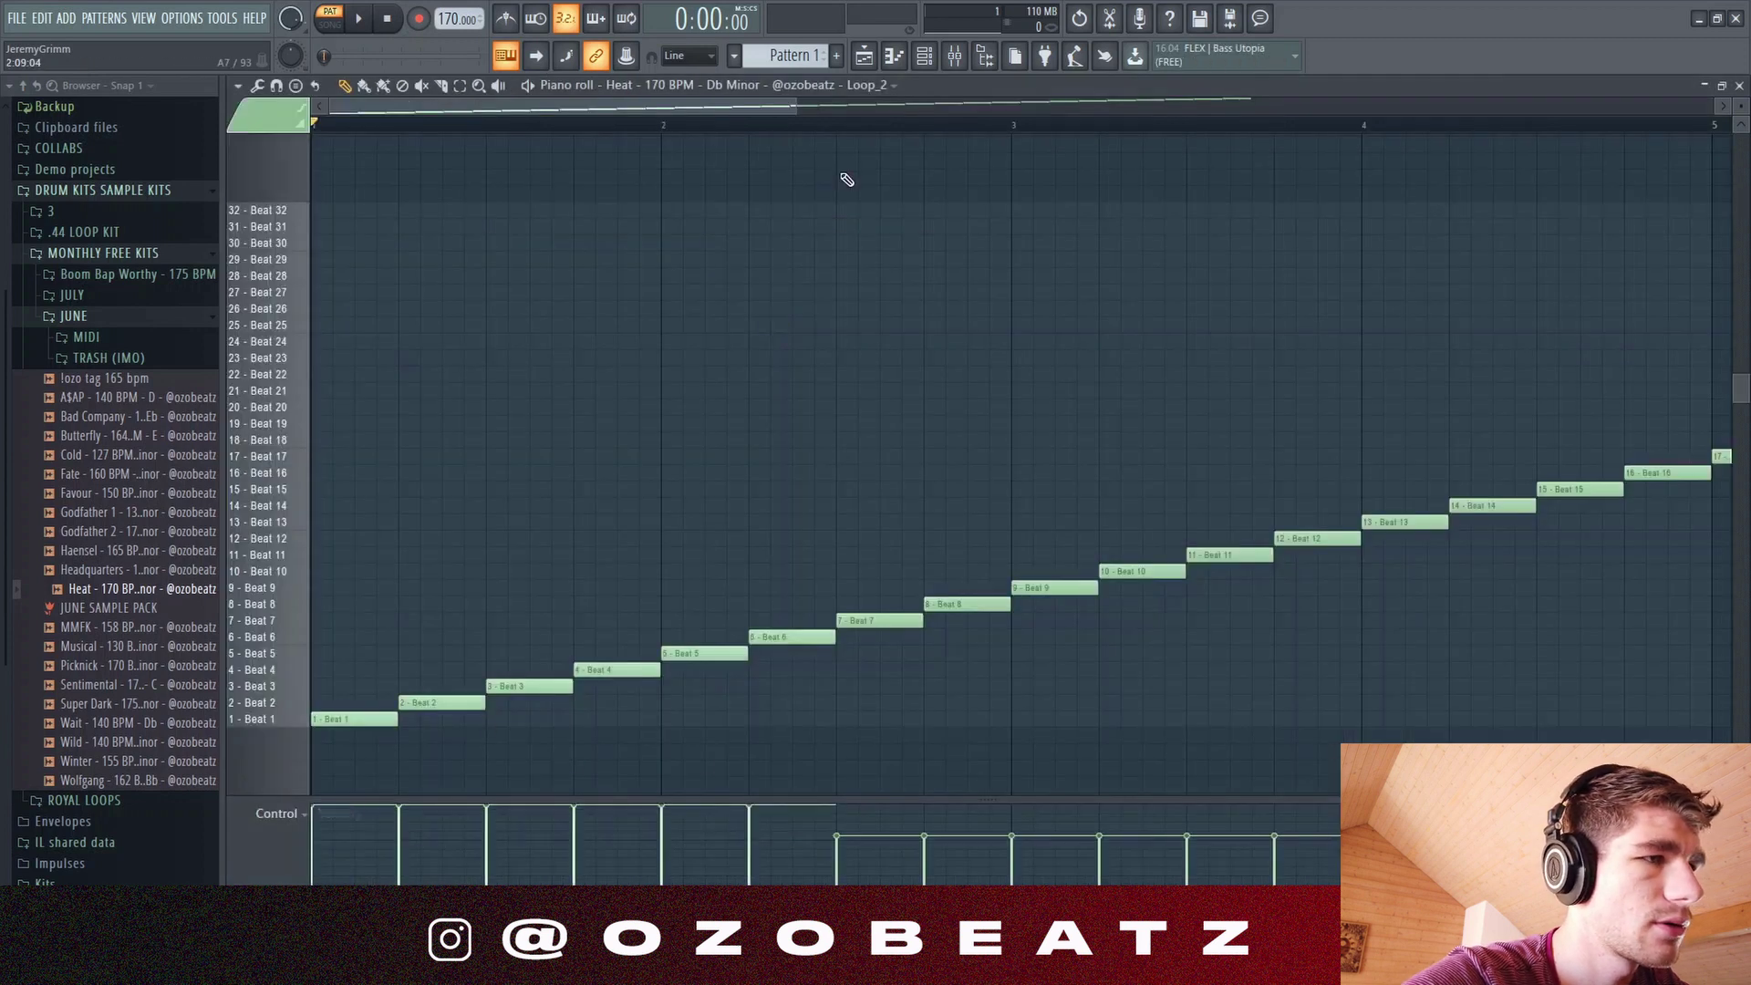
drag(798, 105, 1678, 105)
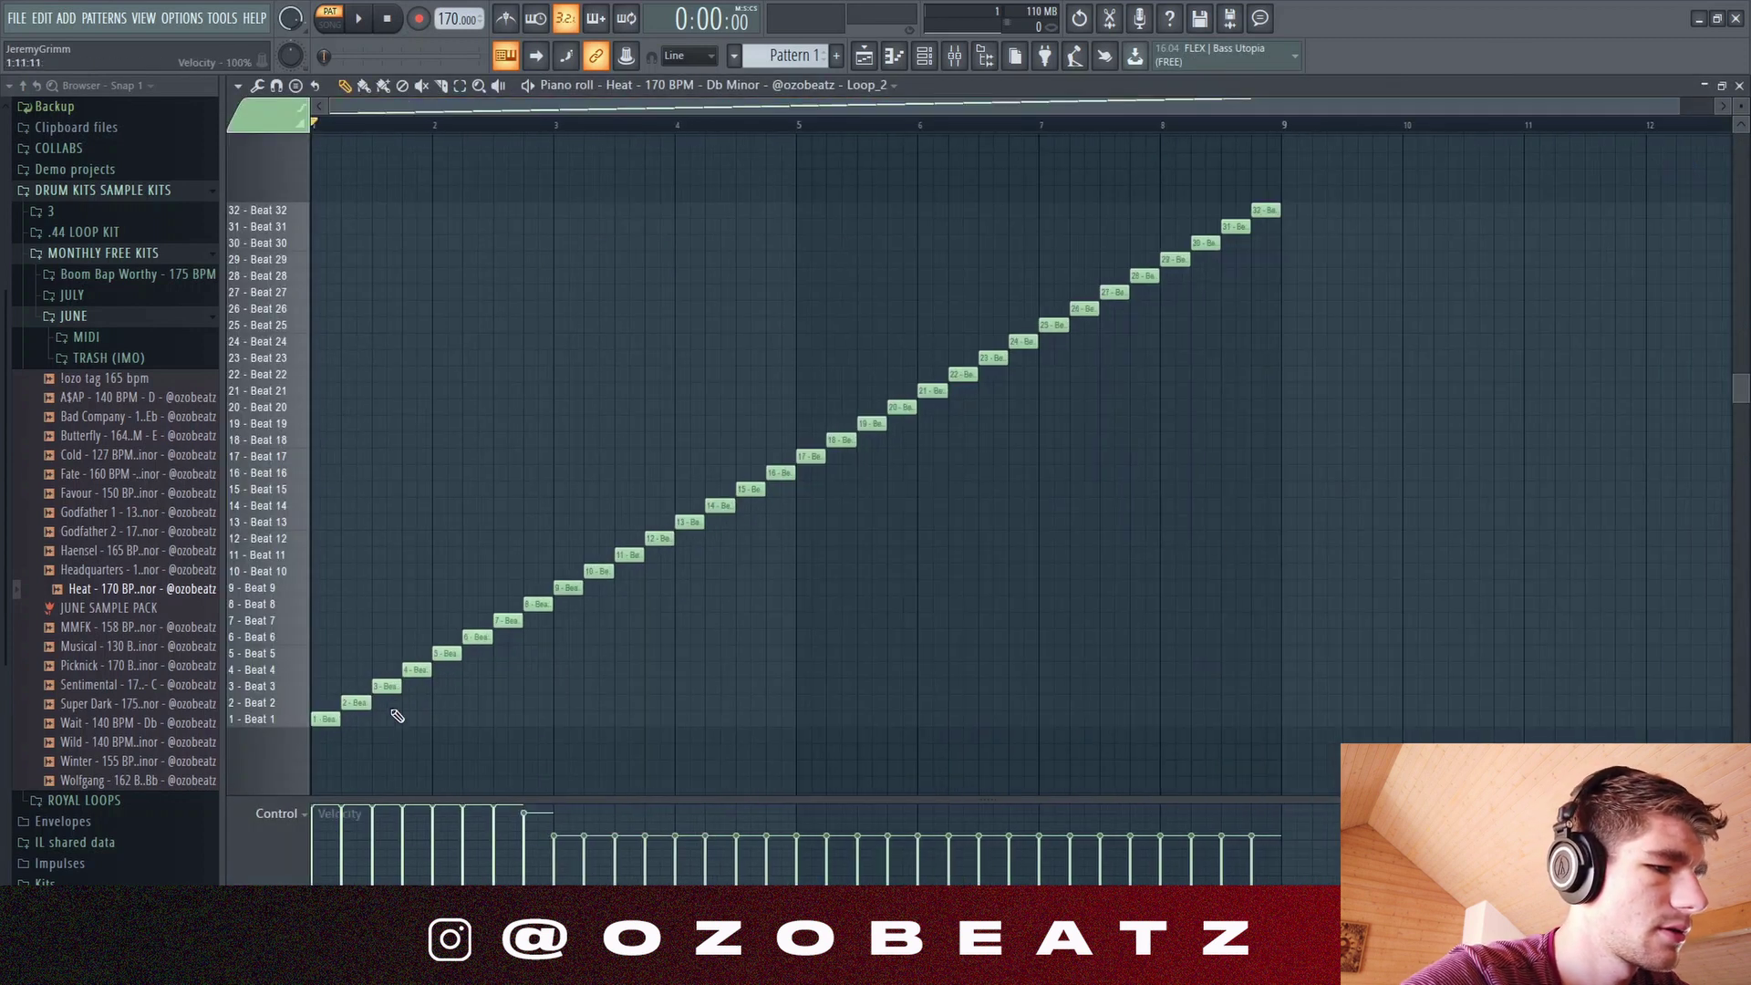
drag(398, 716, 1025, 378)
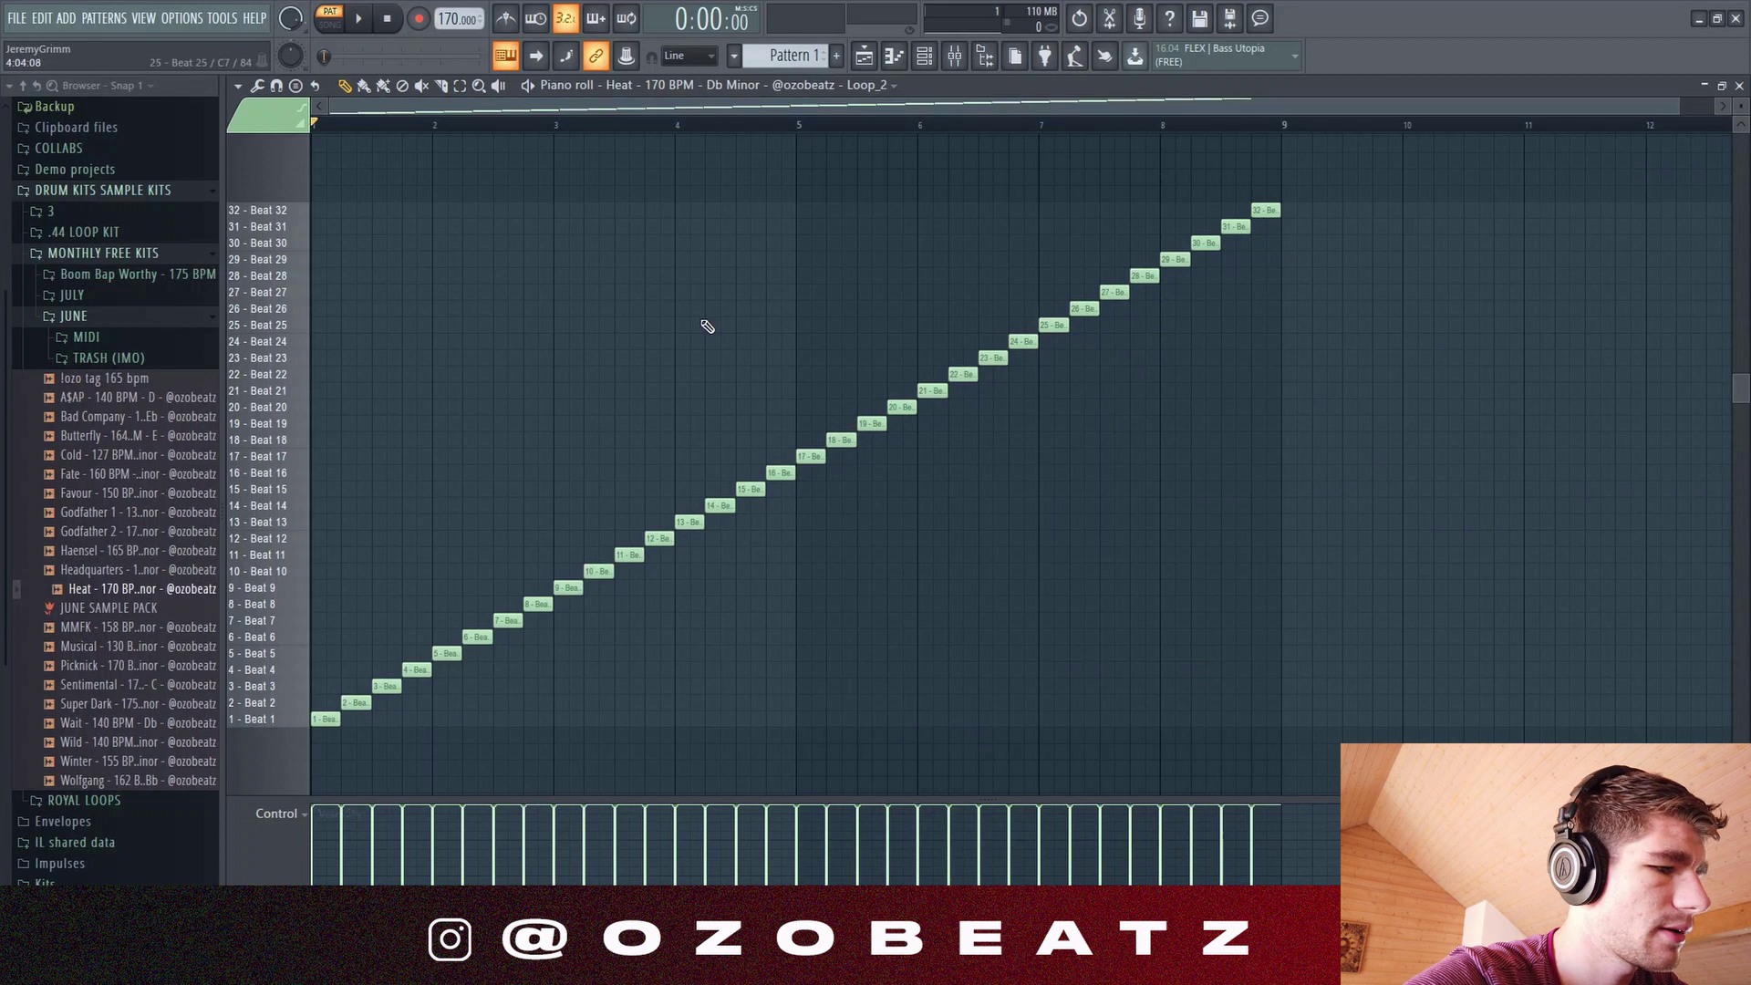
Step: Play back the sliced Heat loop and open its channel settings
key(space)
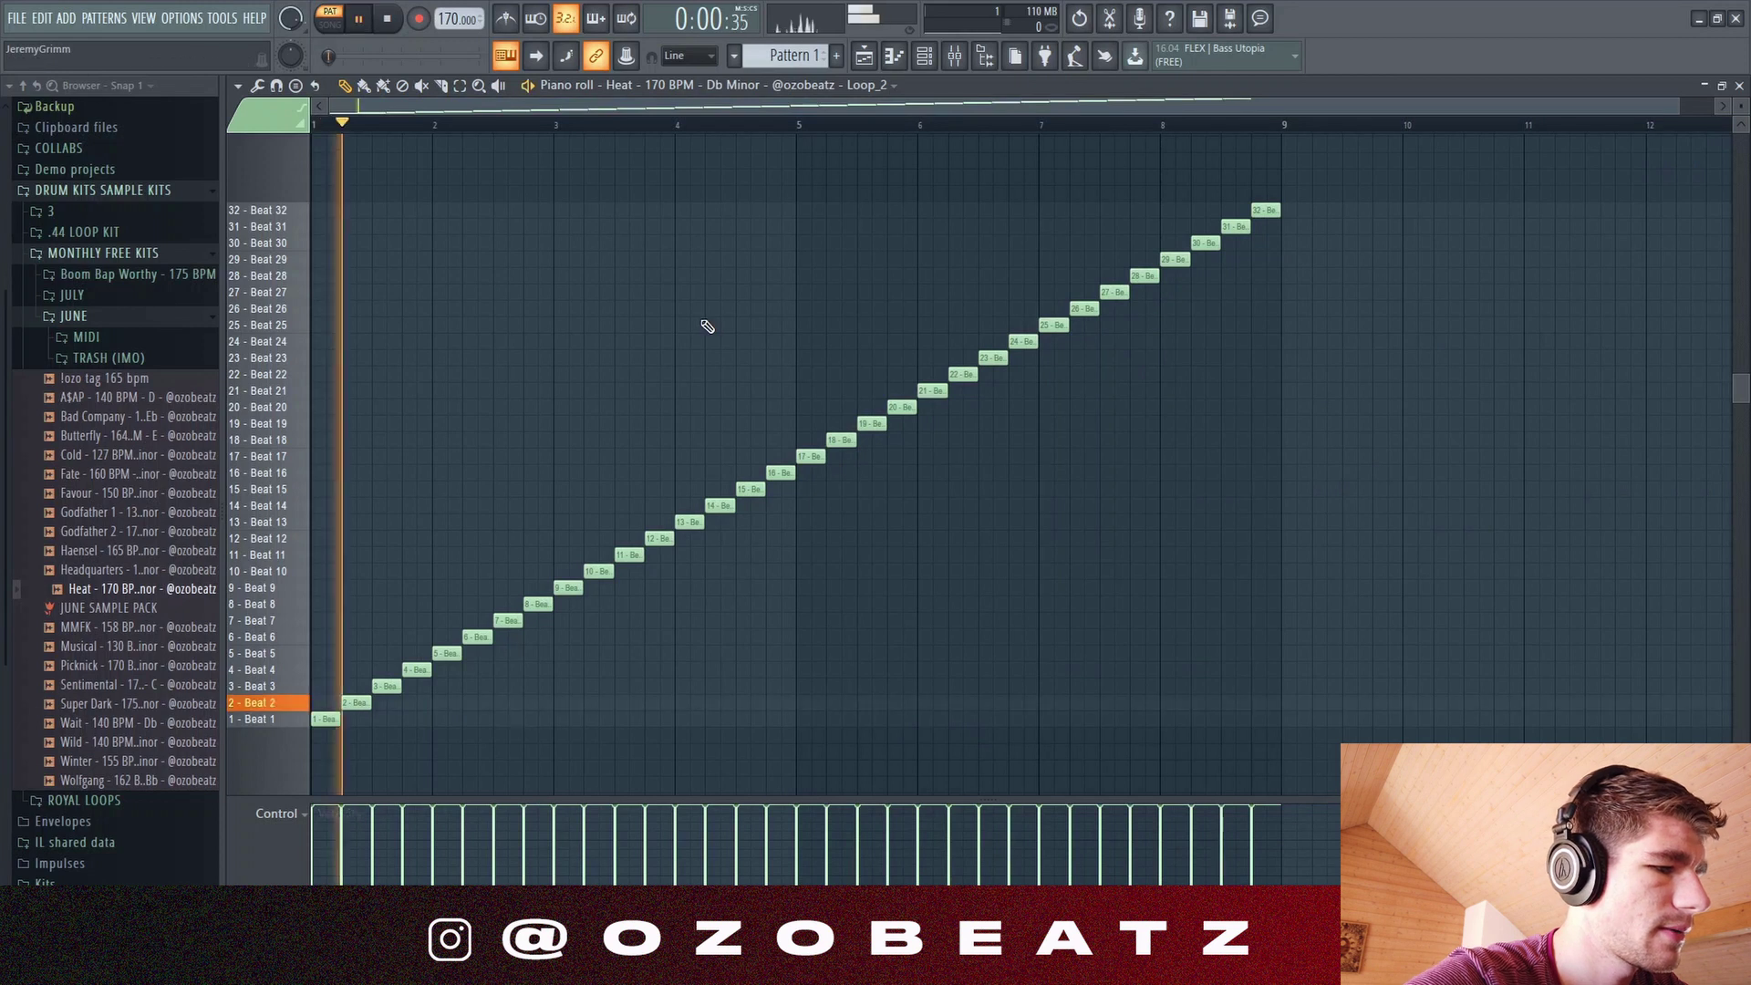
click(926, 56)
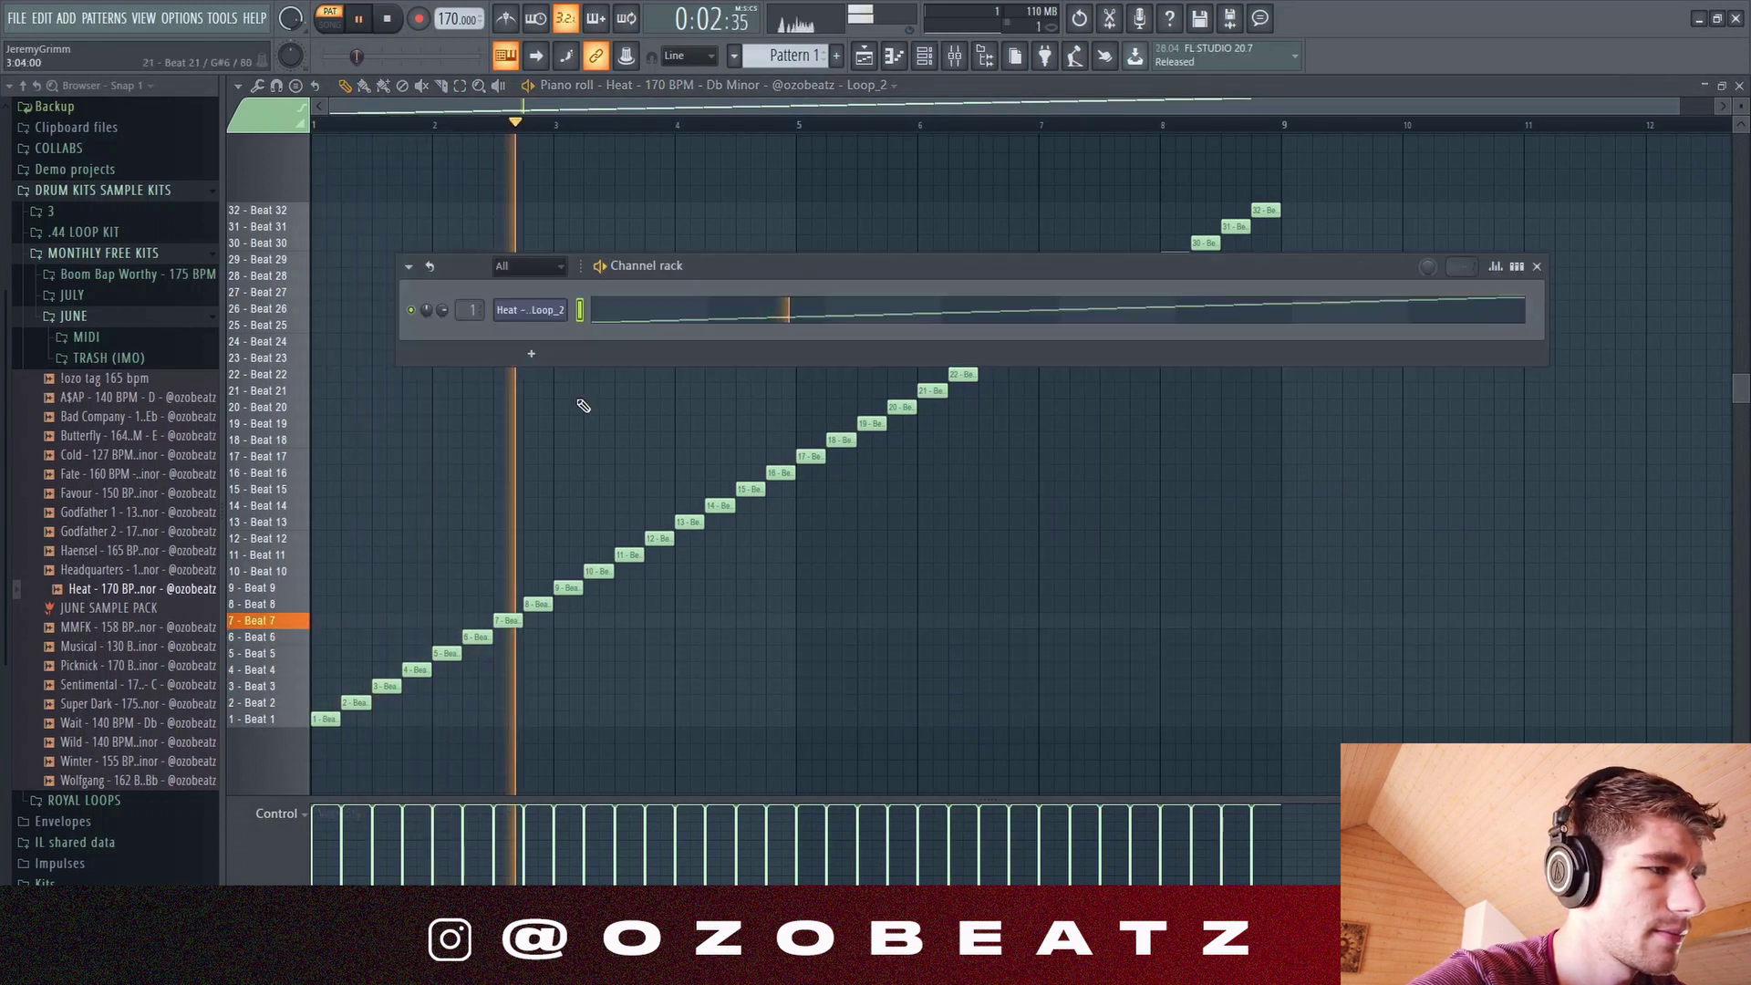
click(524, 314)
key(space)
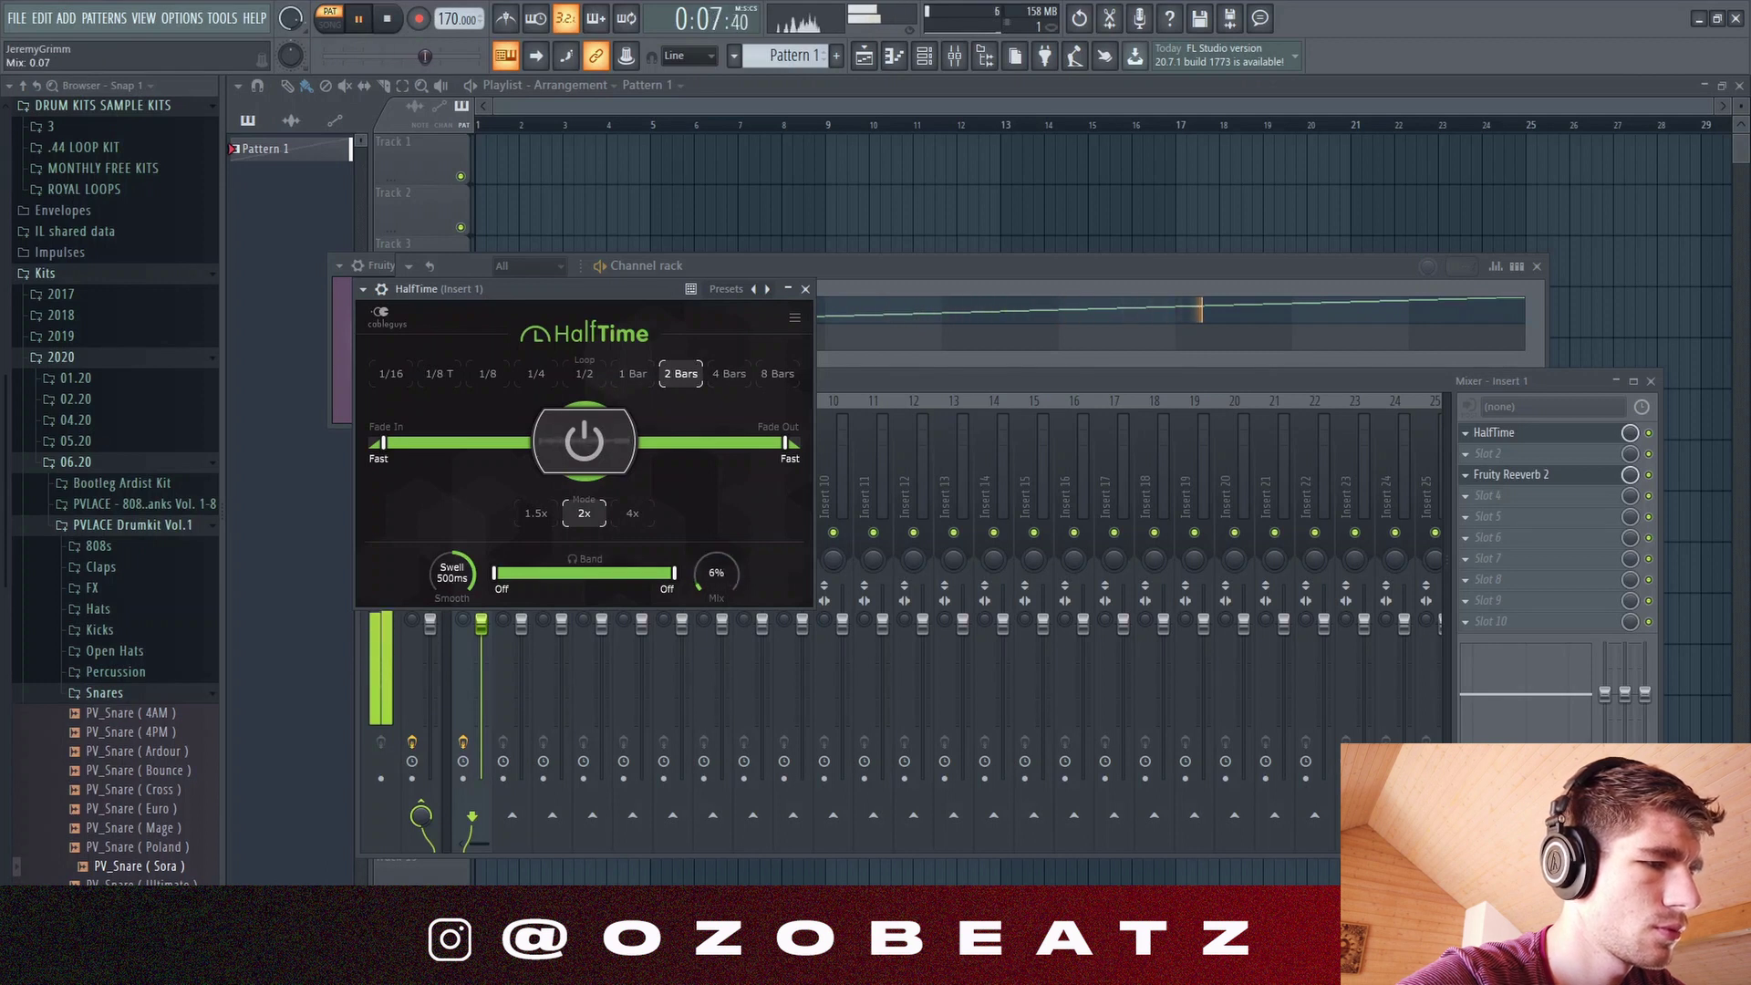
Step: Set HalfTime on Insert 1 to a 1 Bar loop with a 3% mix, then view and close Fruity Reeverb 2
click(632, 378)
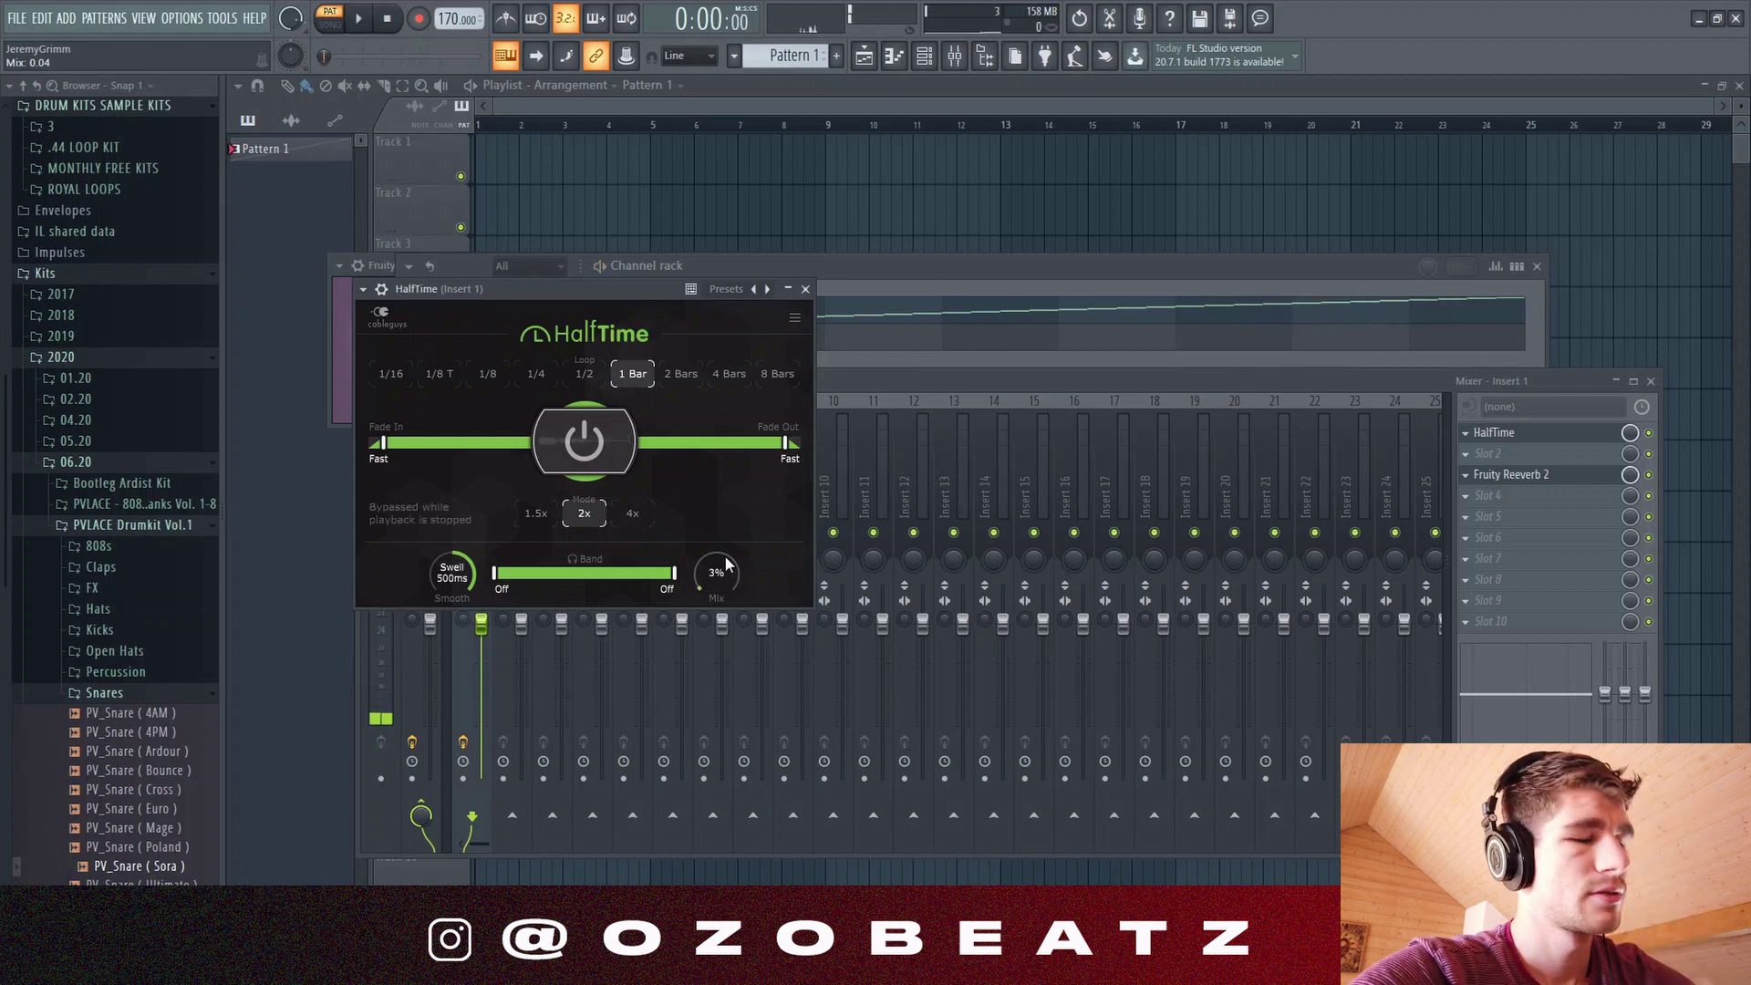
drag(638, 297, 789, 353)
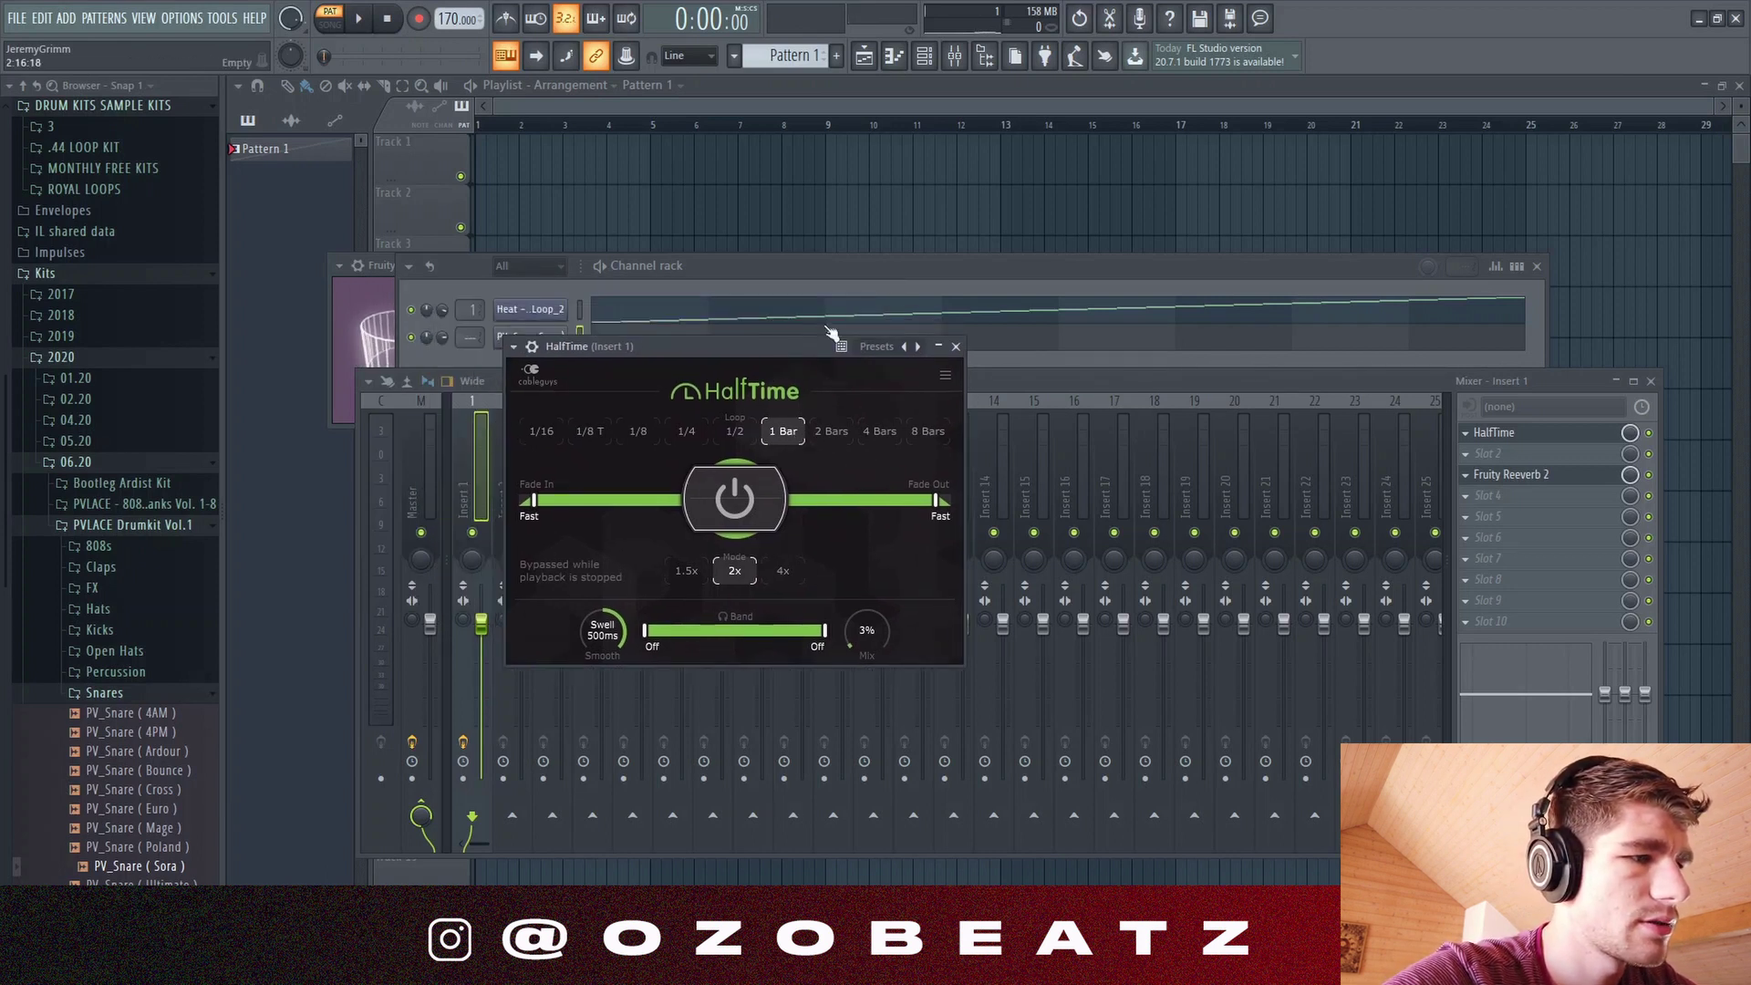
drag(768, 352, 895, 346)
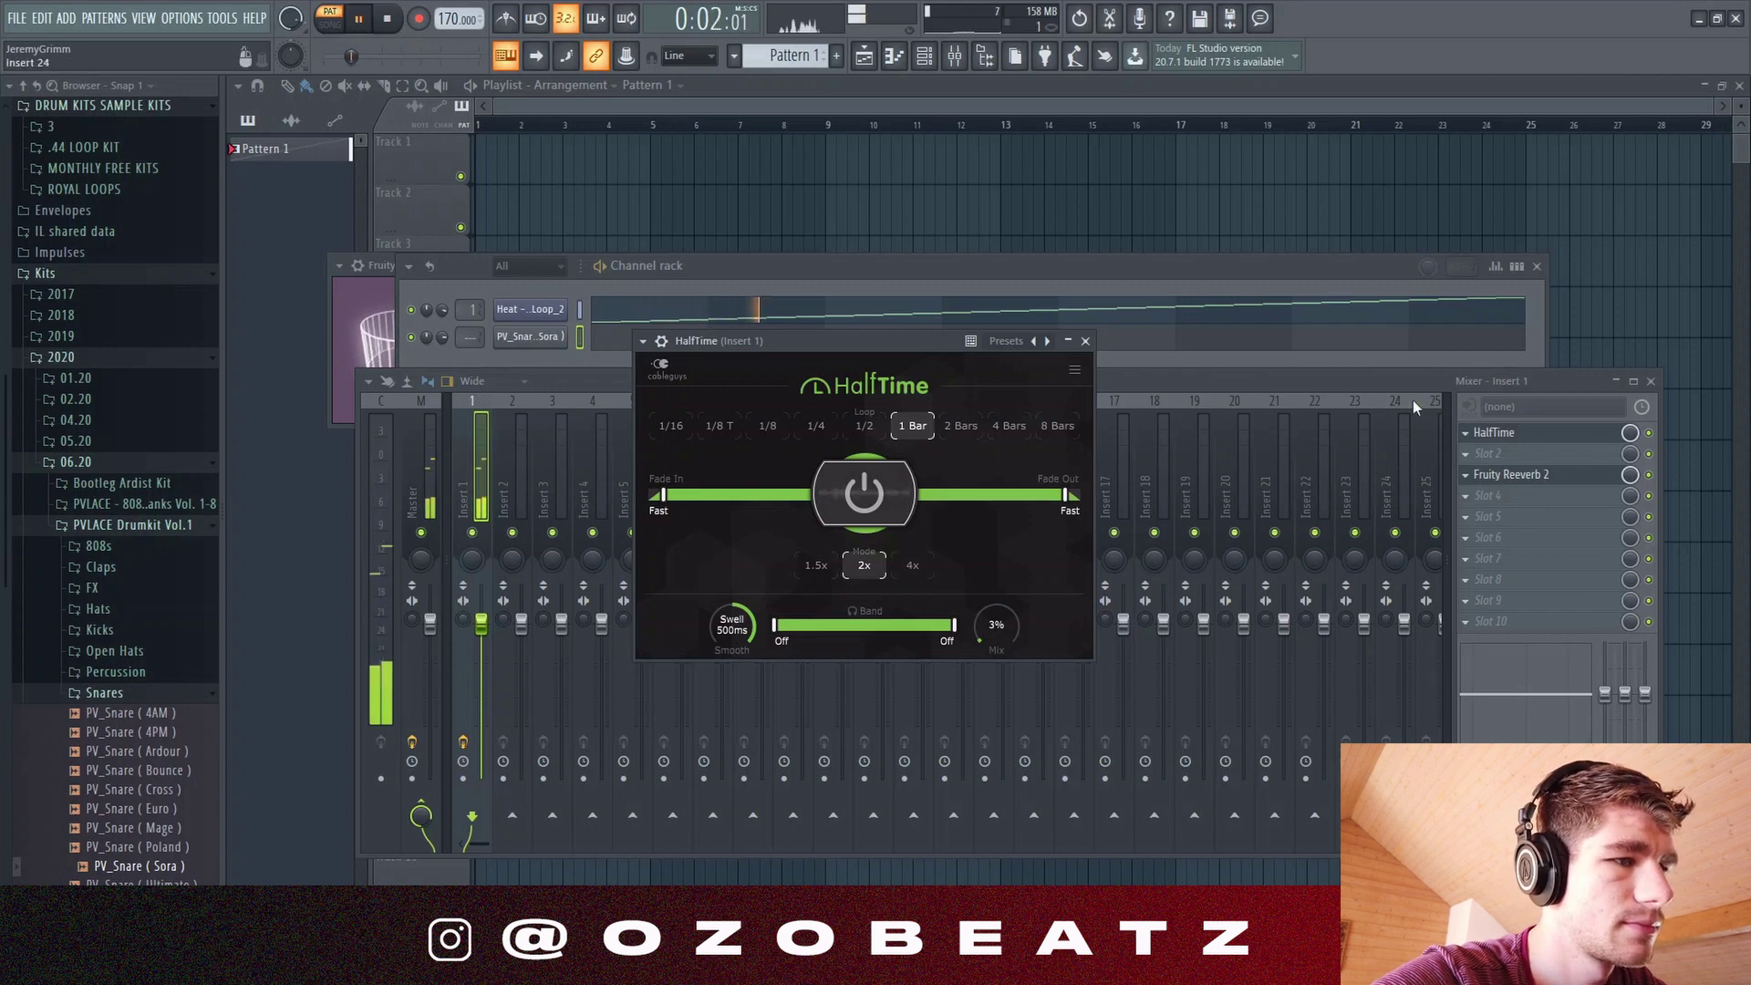
click(1562, 478)
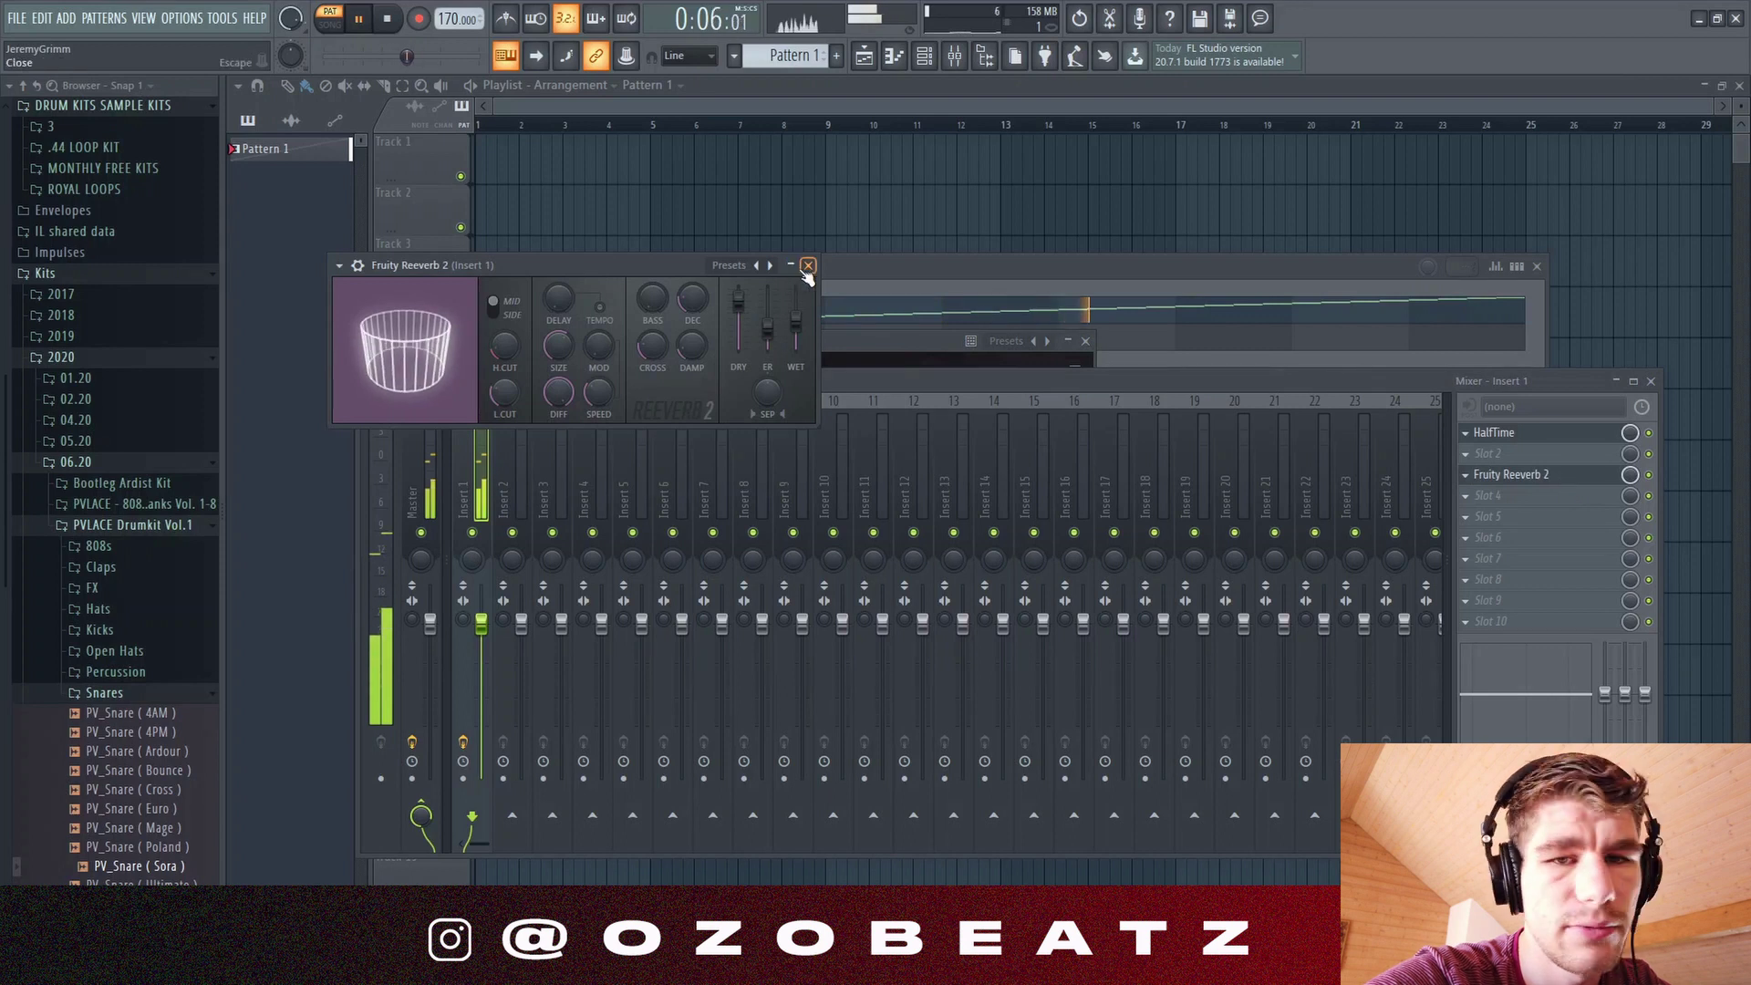
click(806, 268)
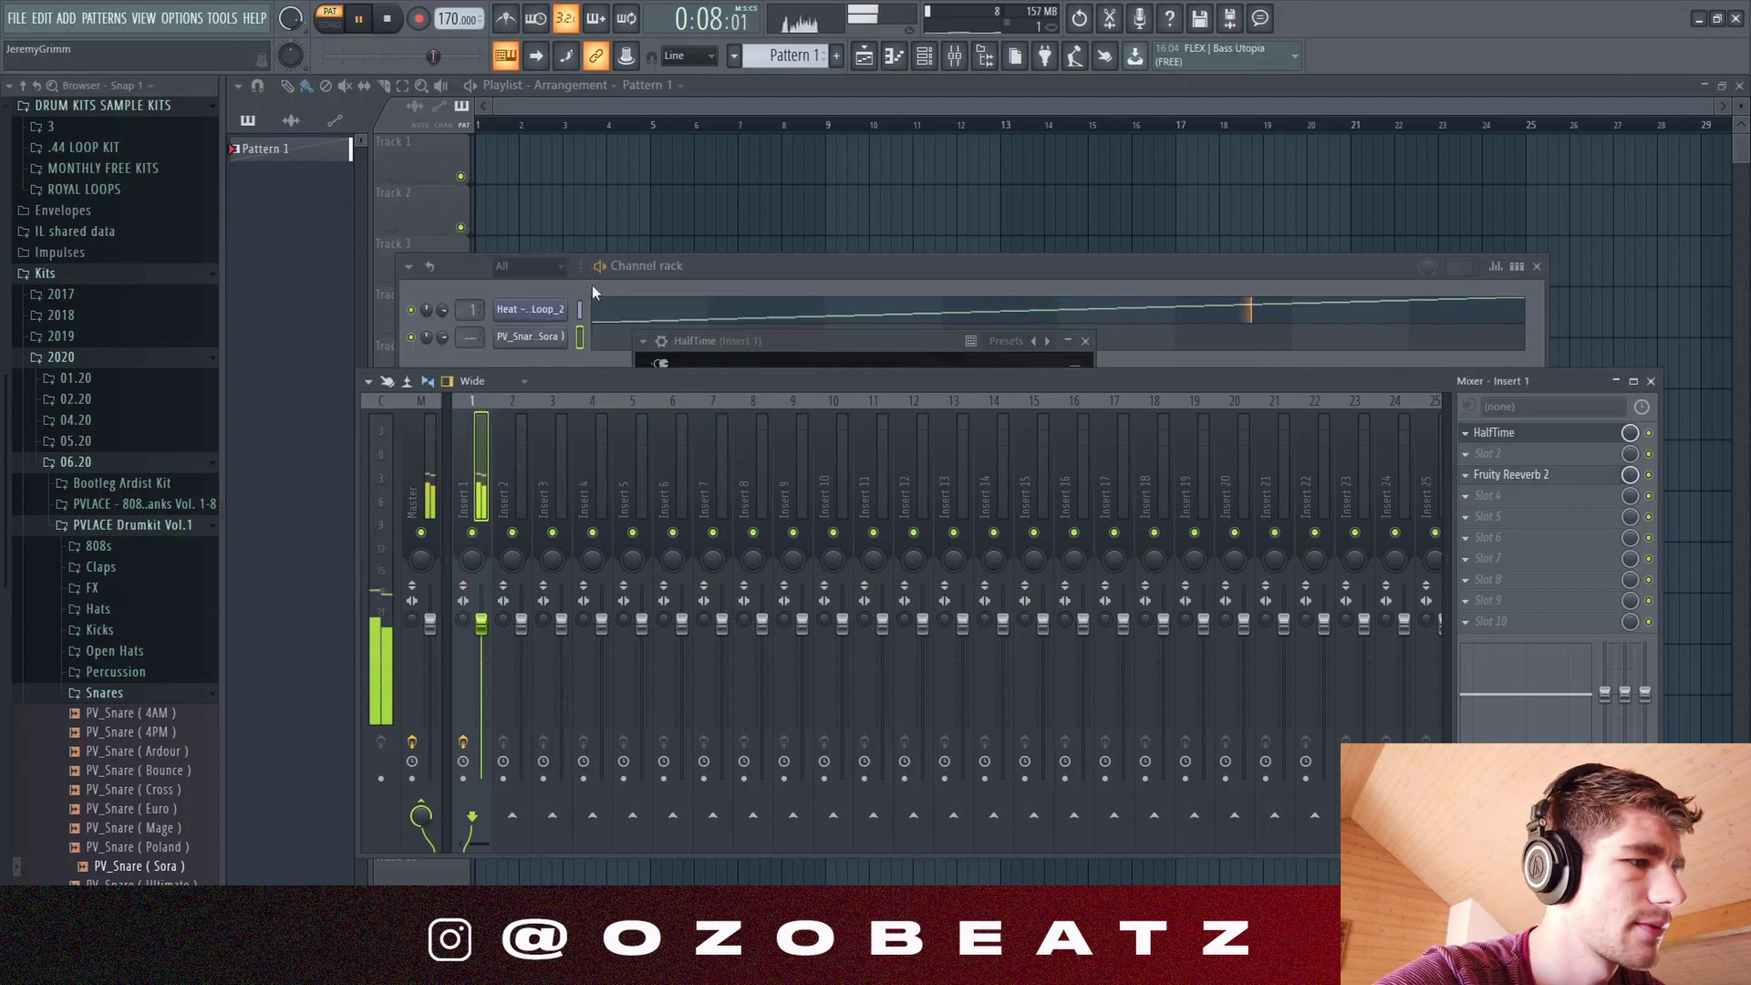
Step: Place PV_Snare (Sora) hits on C5 at beat 3 of bars 1 and 2, plus an extra hit near the end of bar 1
click(530, 339)
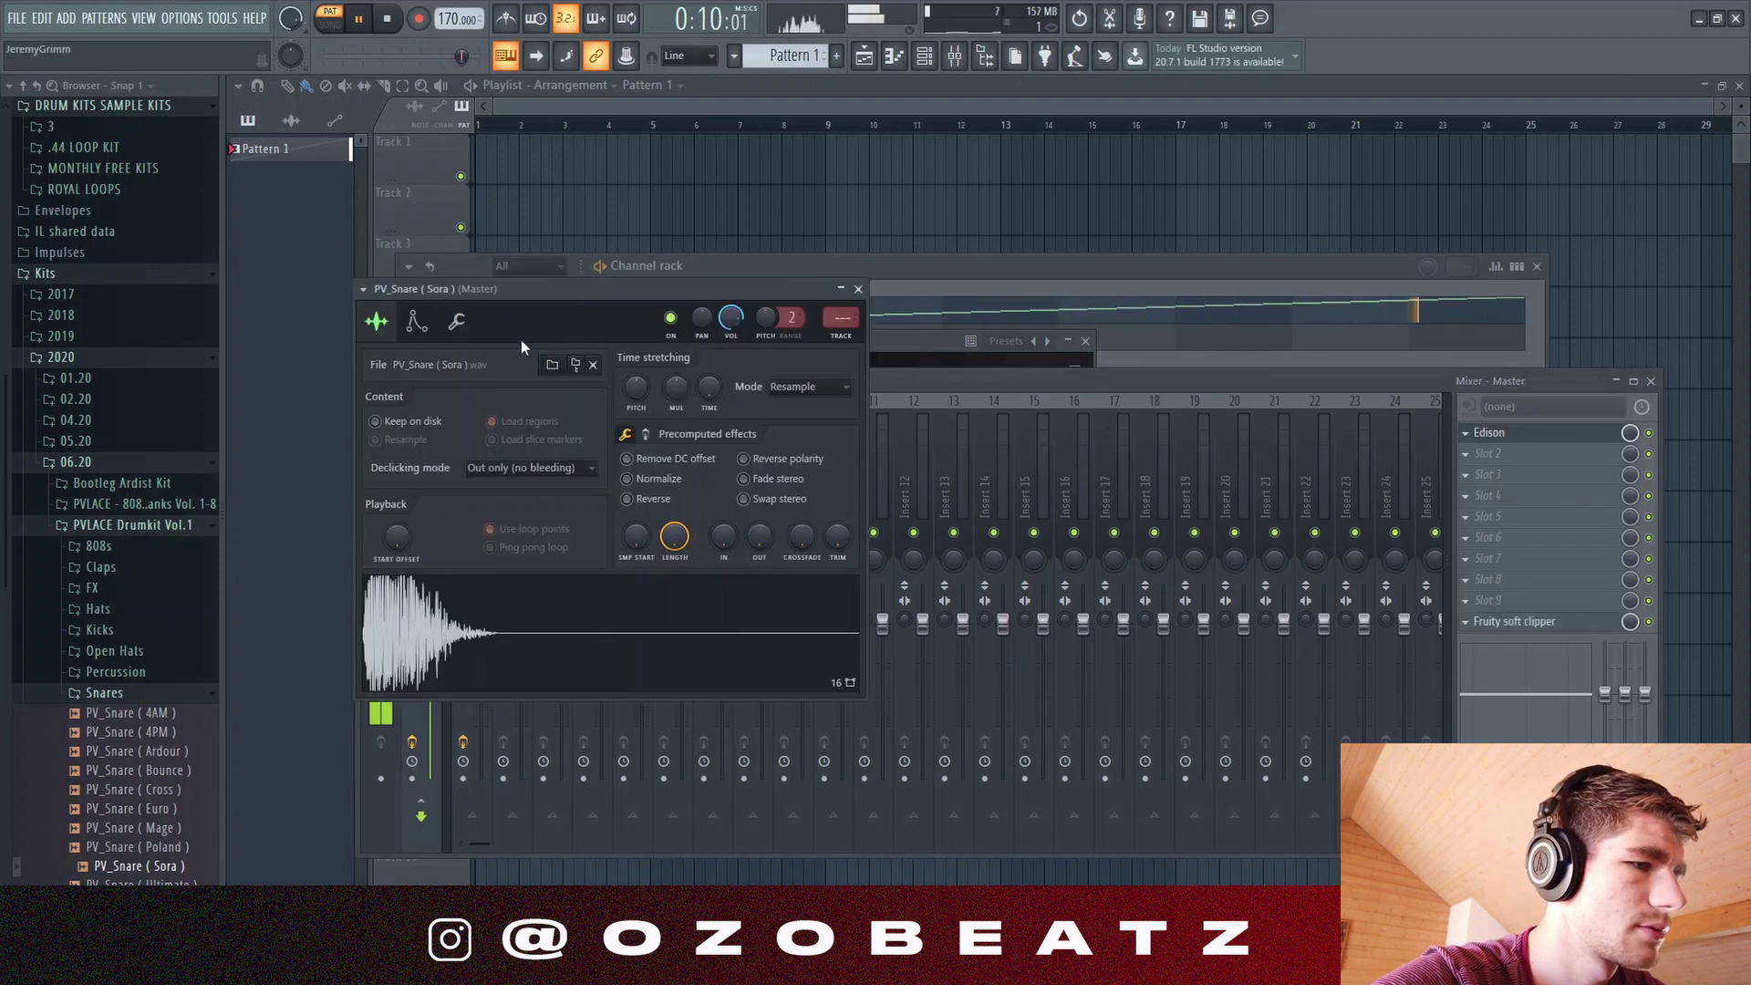
key(F7)
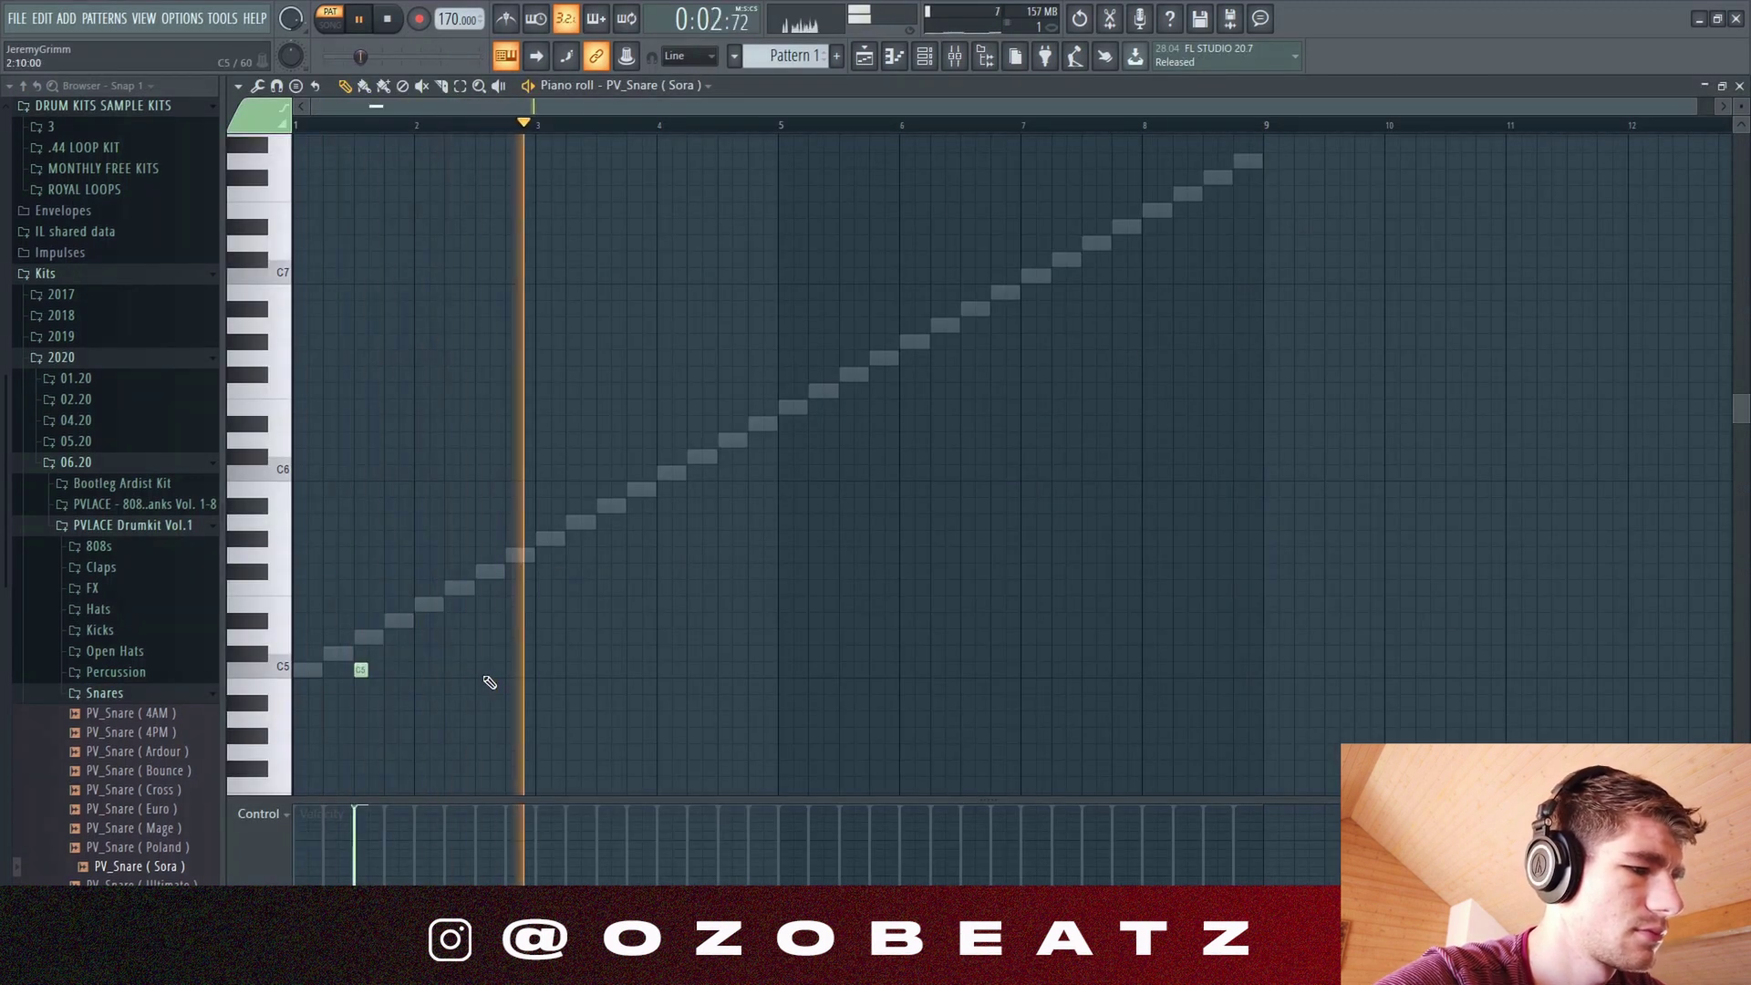
click(494, 673)
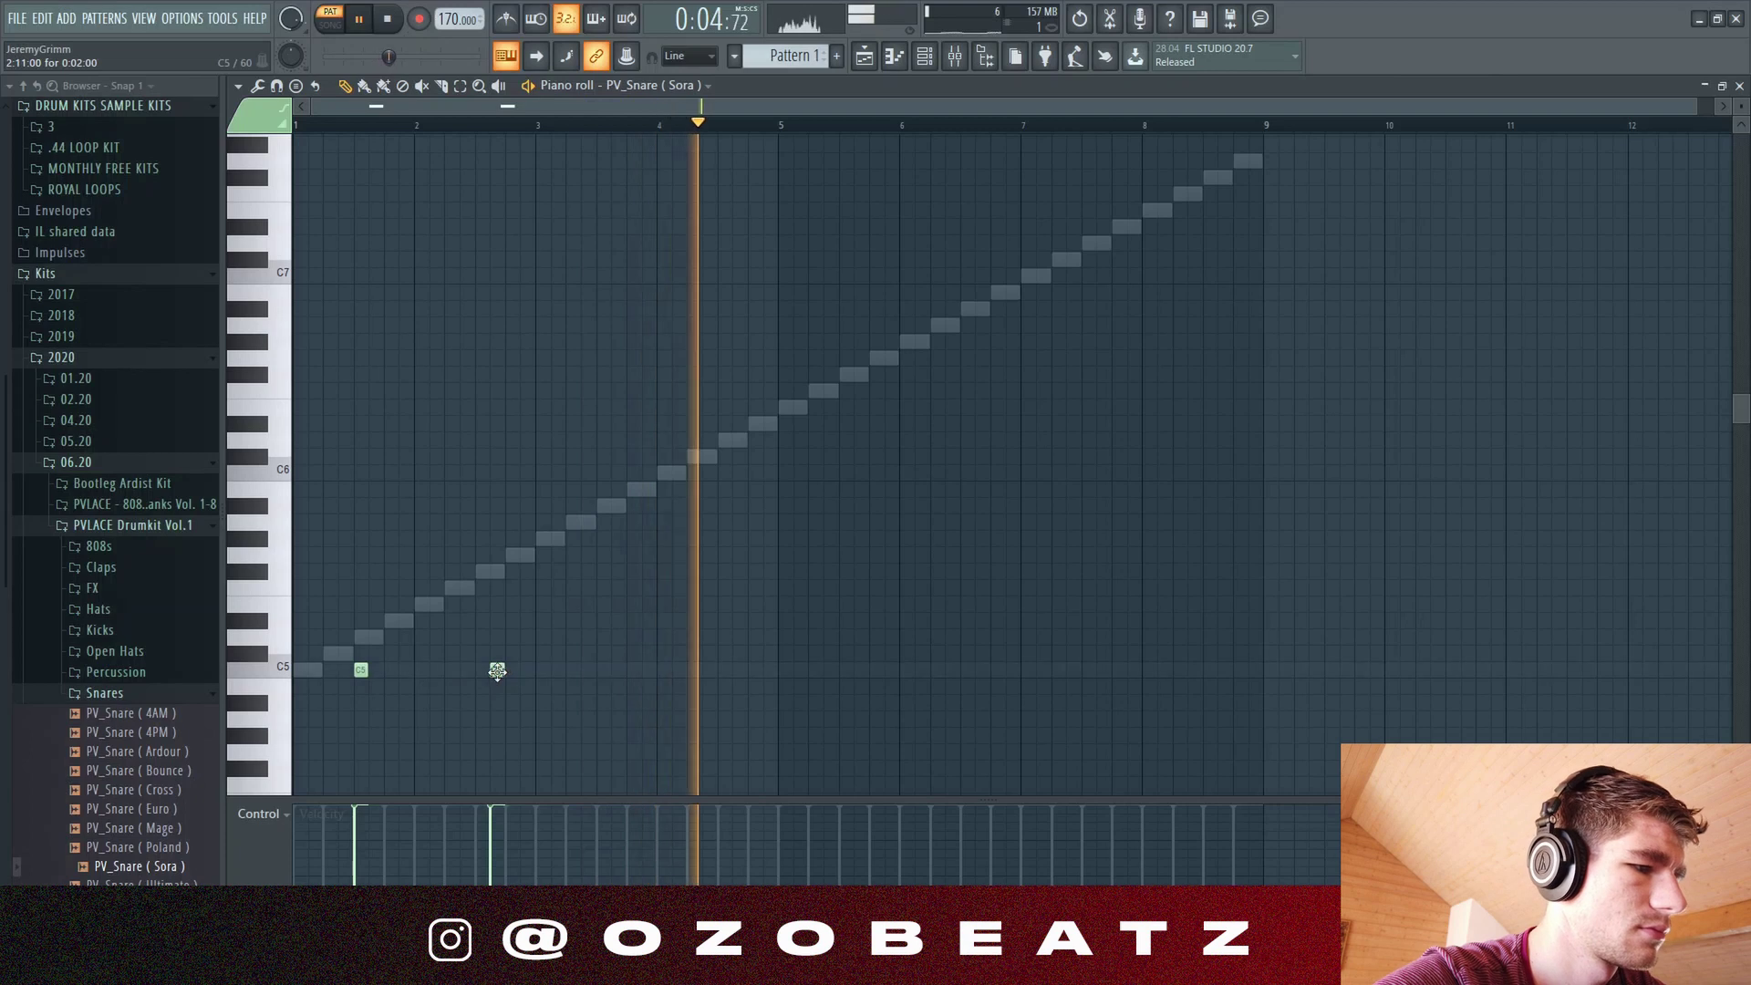
drag(497, 671, 483, 672)
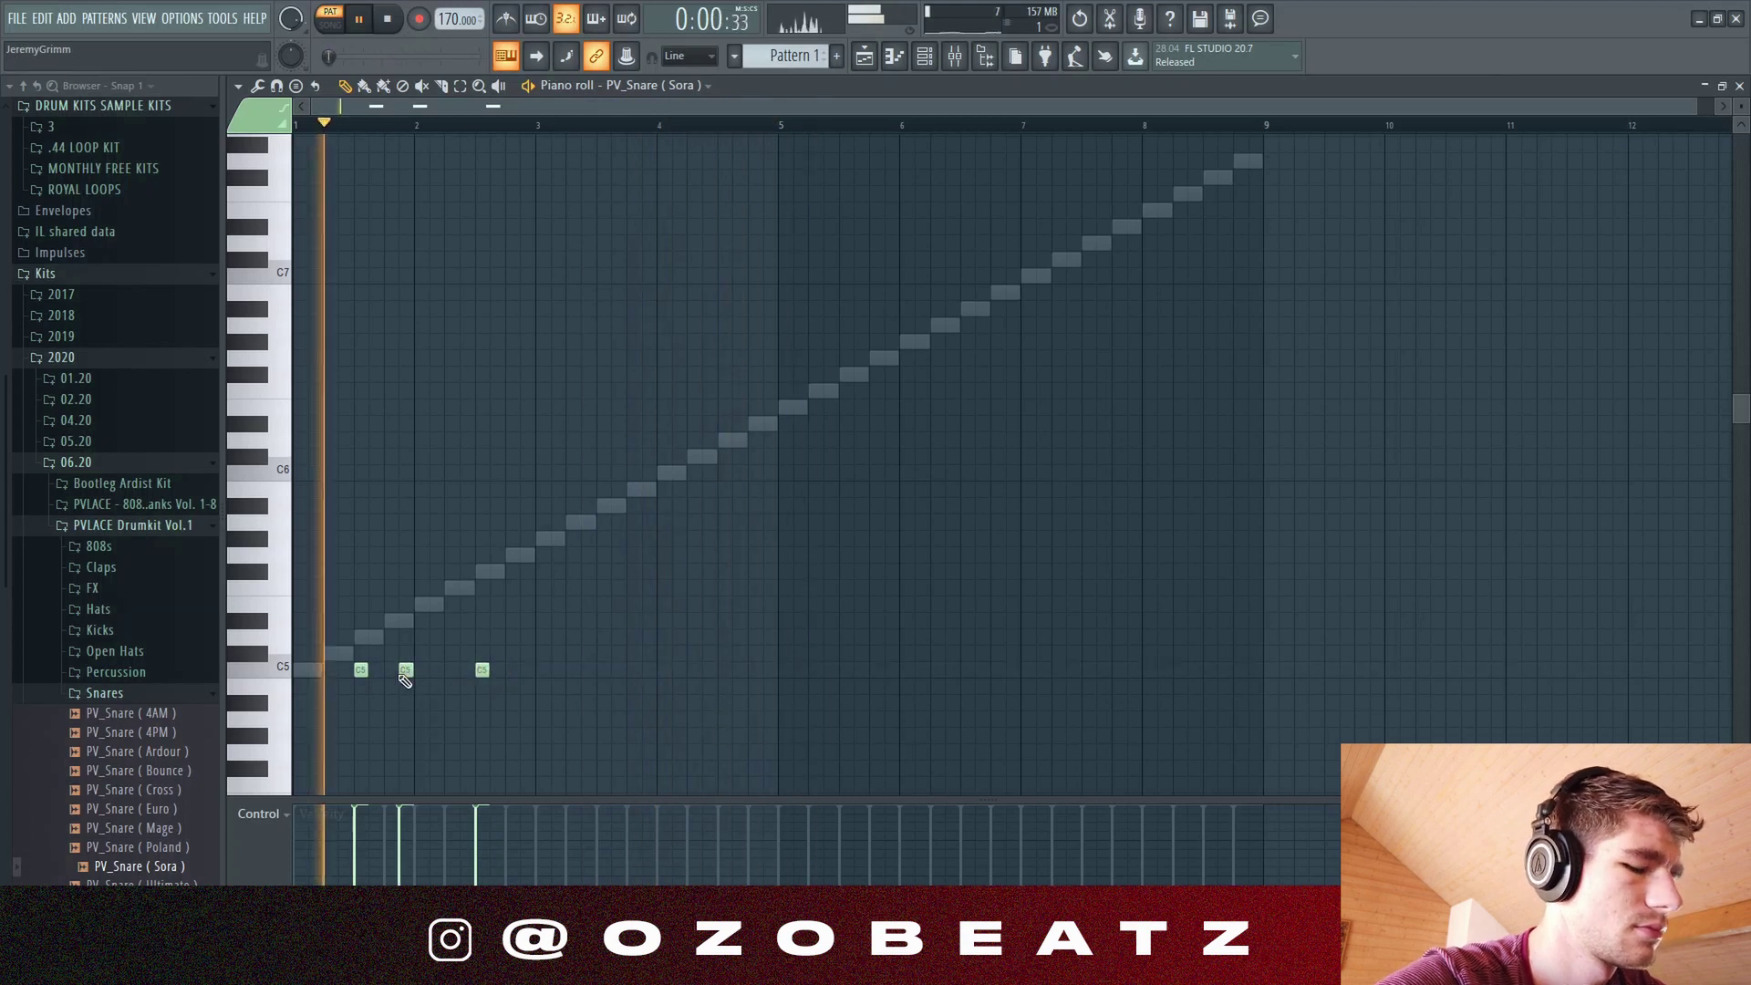
click(404, 675)
Step: Add C5 snare hits at beat 3 of bars 3 and 4, plus two close hits at the start of bar 4
scroll(404, 681, down, 3)
scroll(404, 681, down, 1)
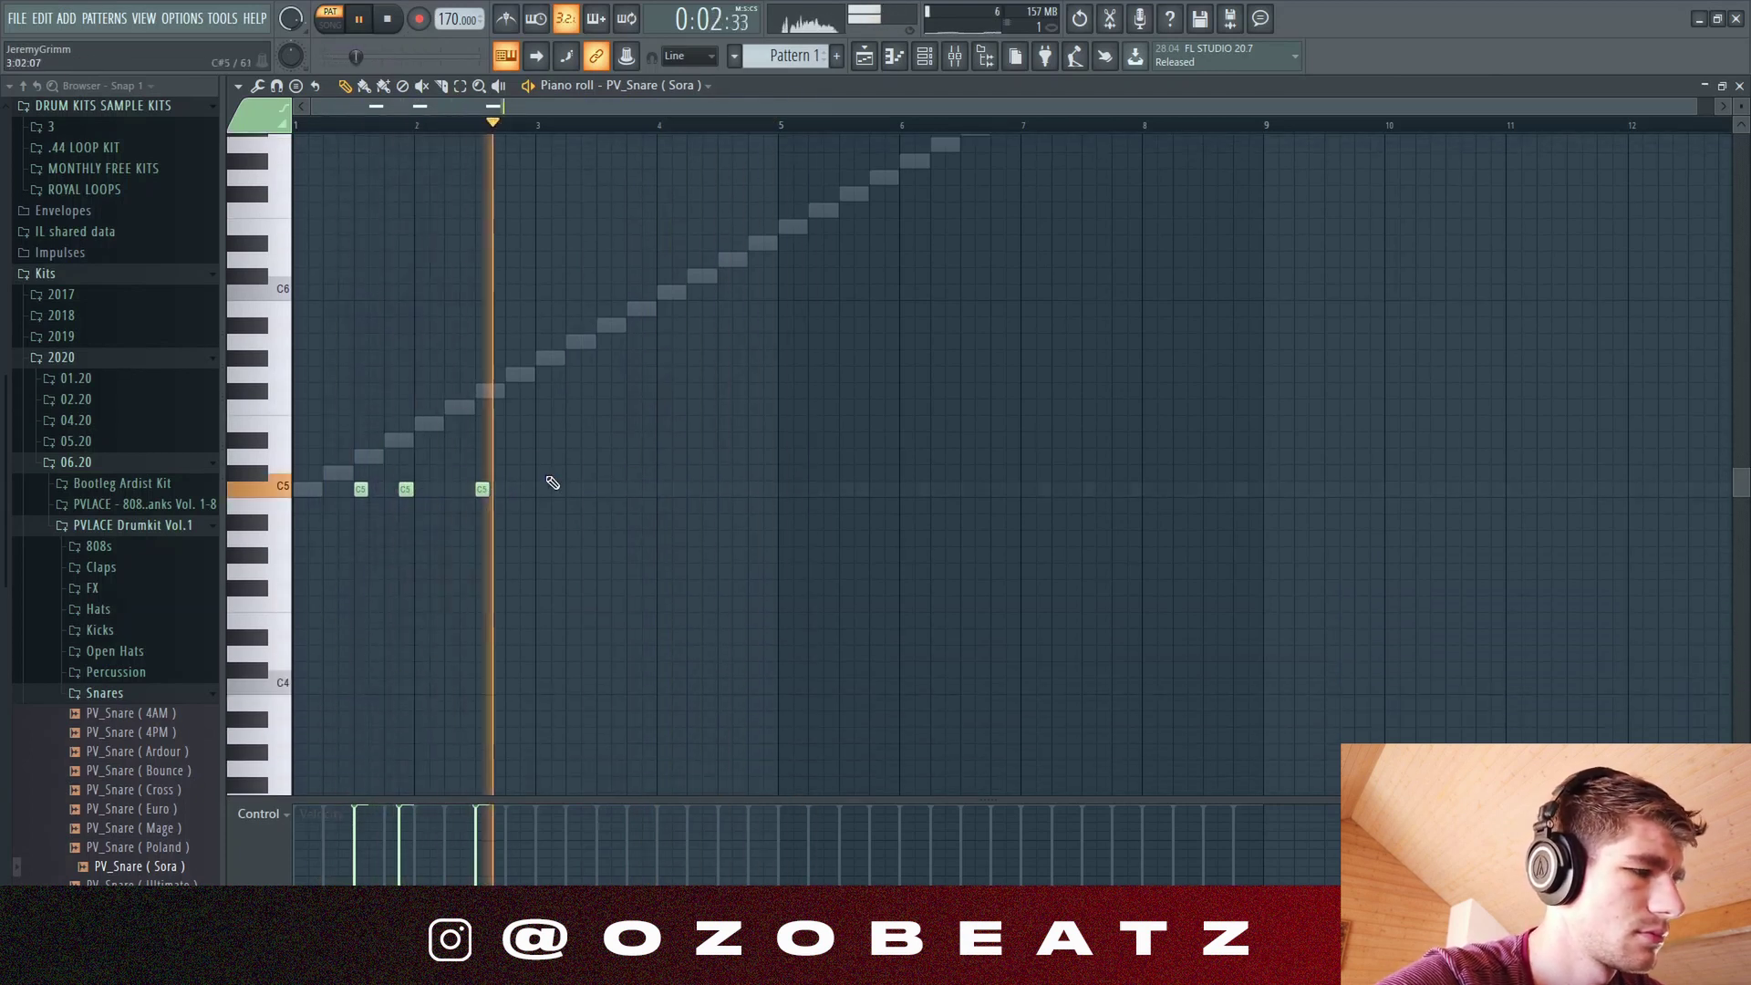
drag(550, 480, 653, 497)
ctrl+click(655, 479)
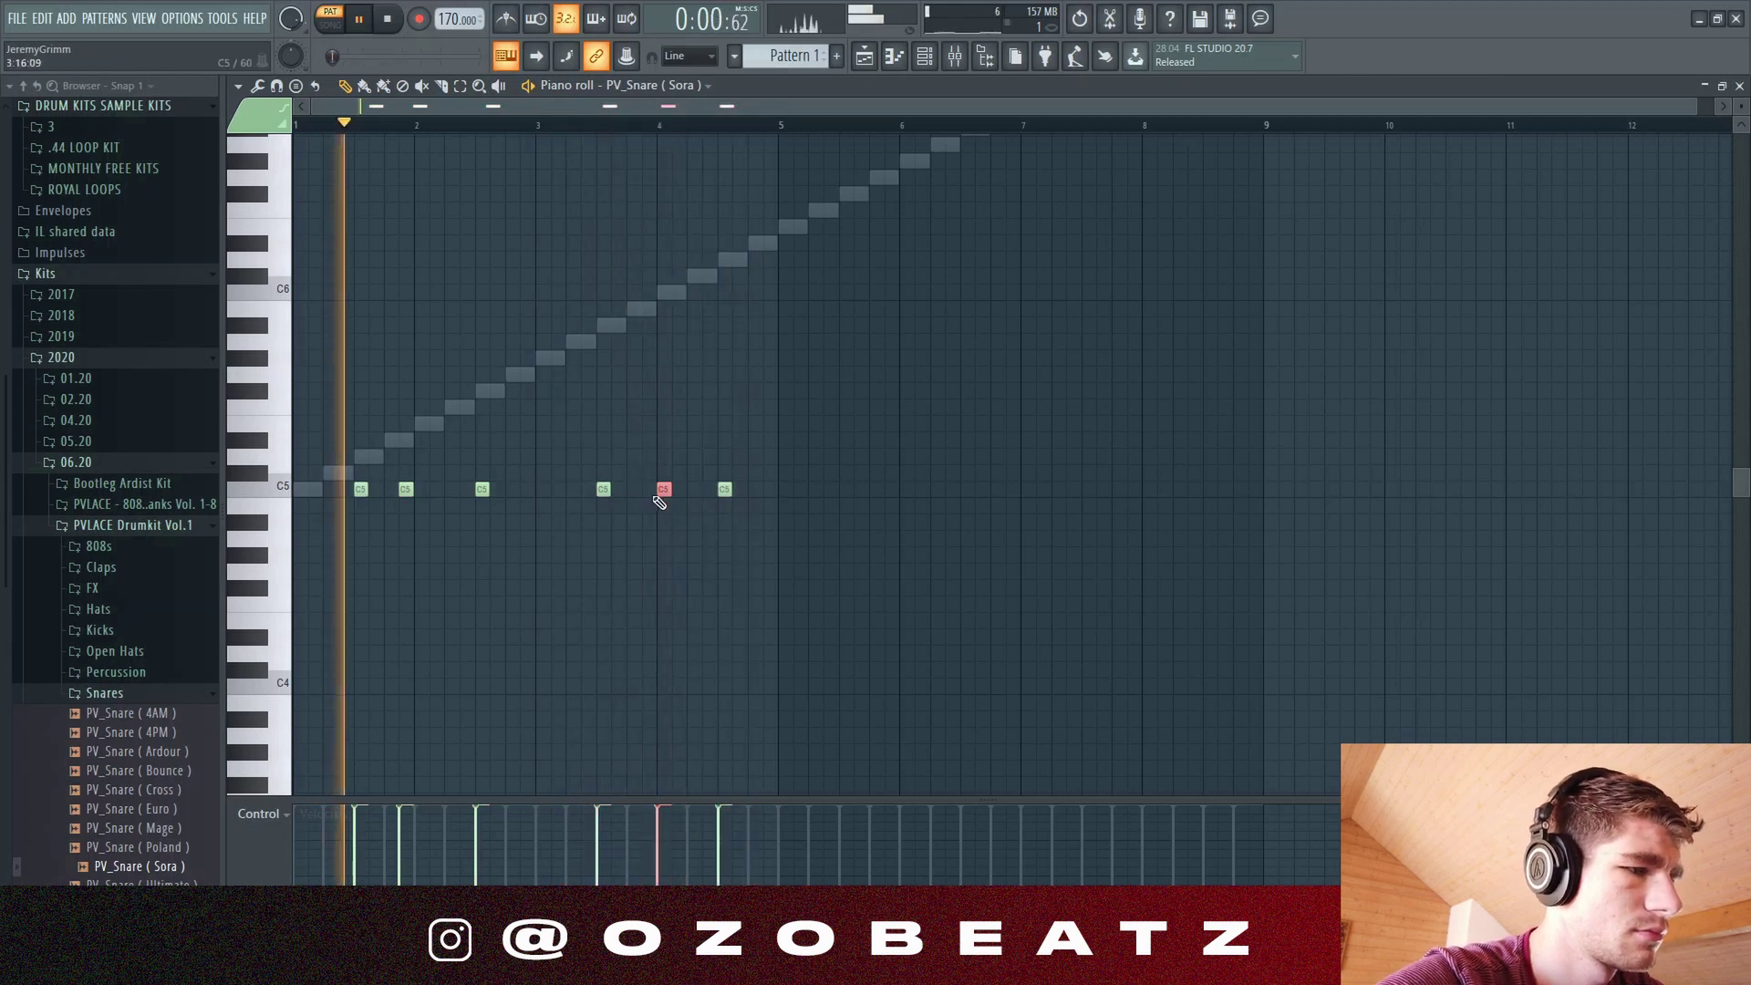
click(678, 490)
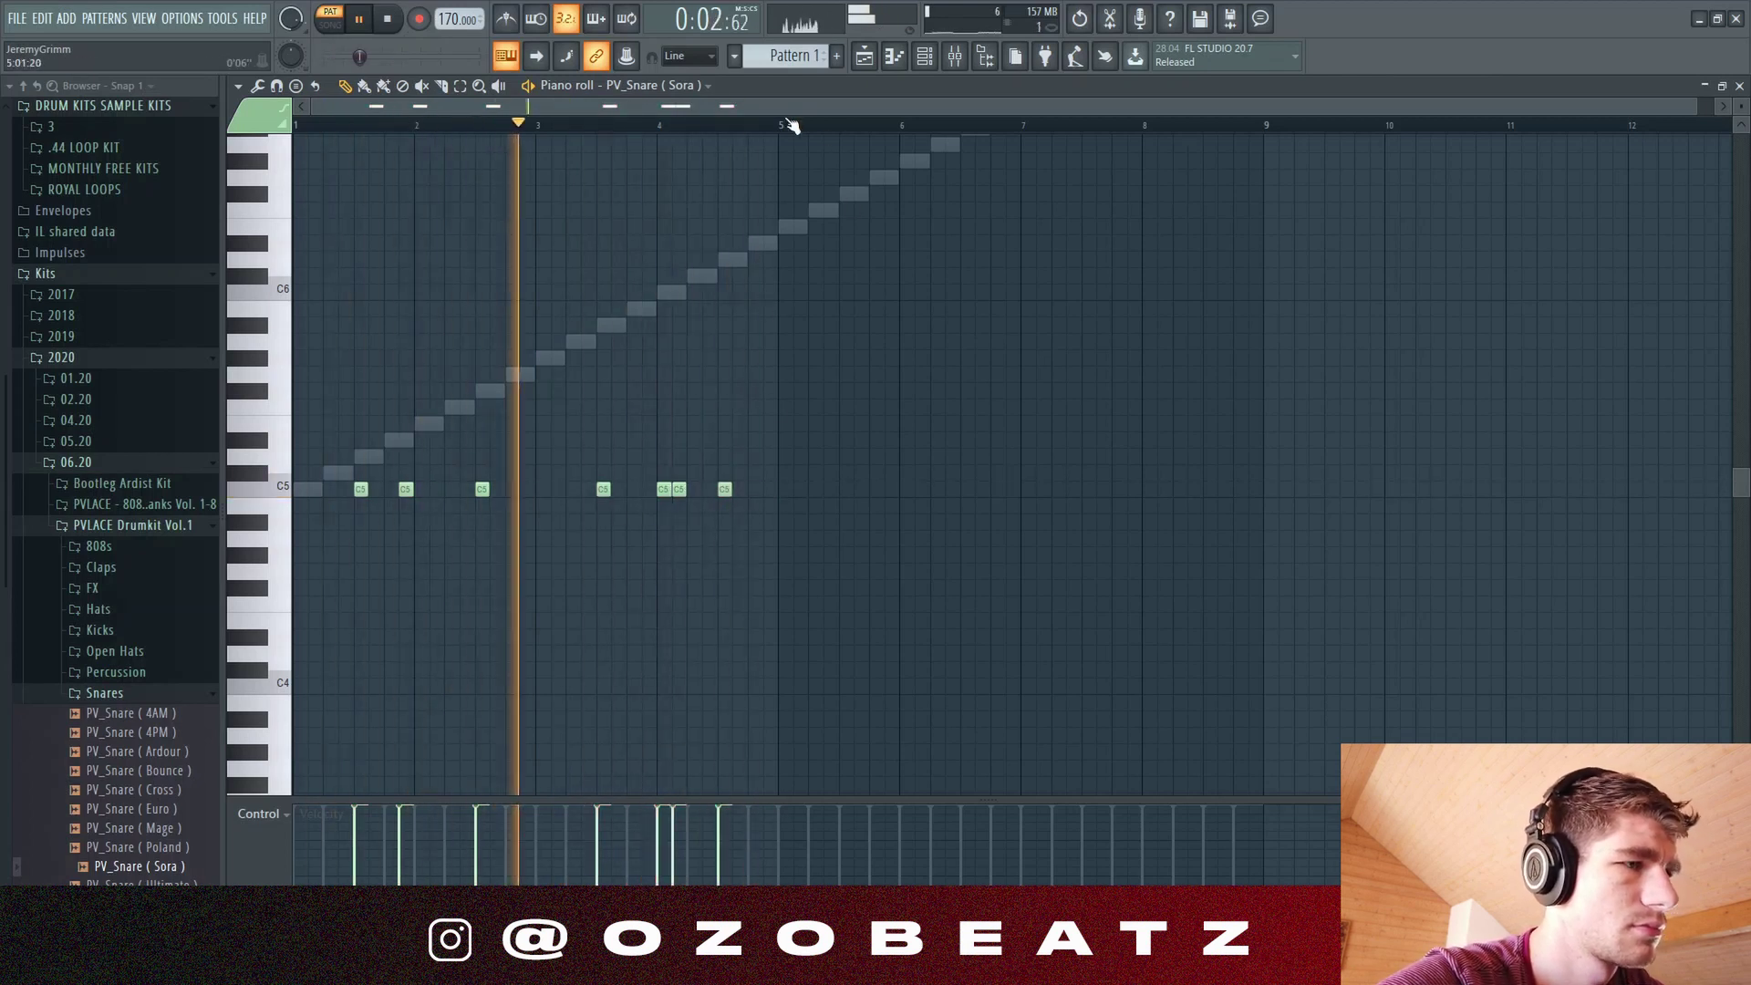
Step: Duplicate the four-bar snare pattern into bars 5 to 8, leaving out the hit on the first beat of bar 8
drag(780, 125, 643, 125)
key(ctrl+a)
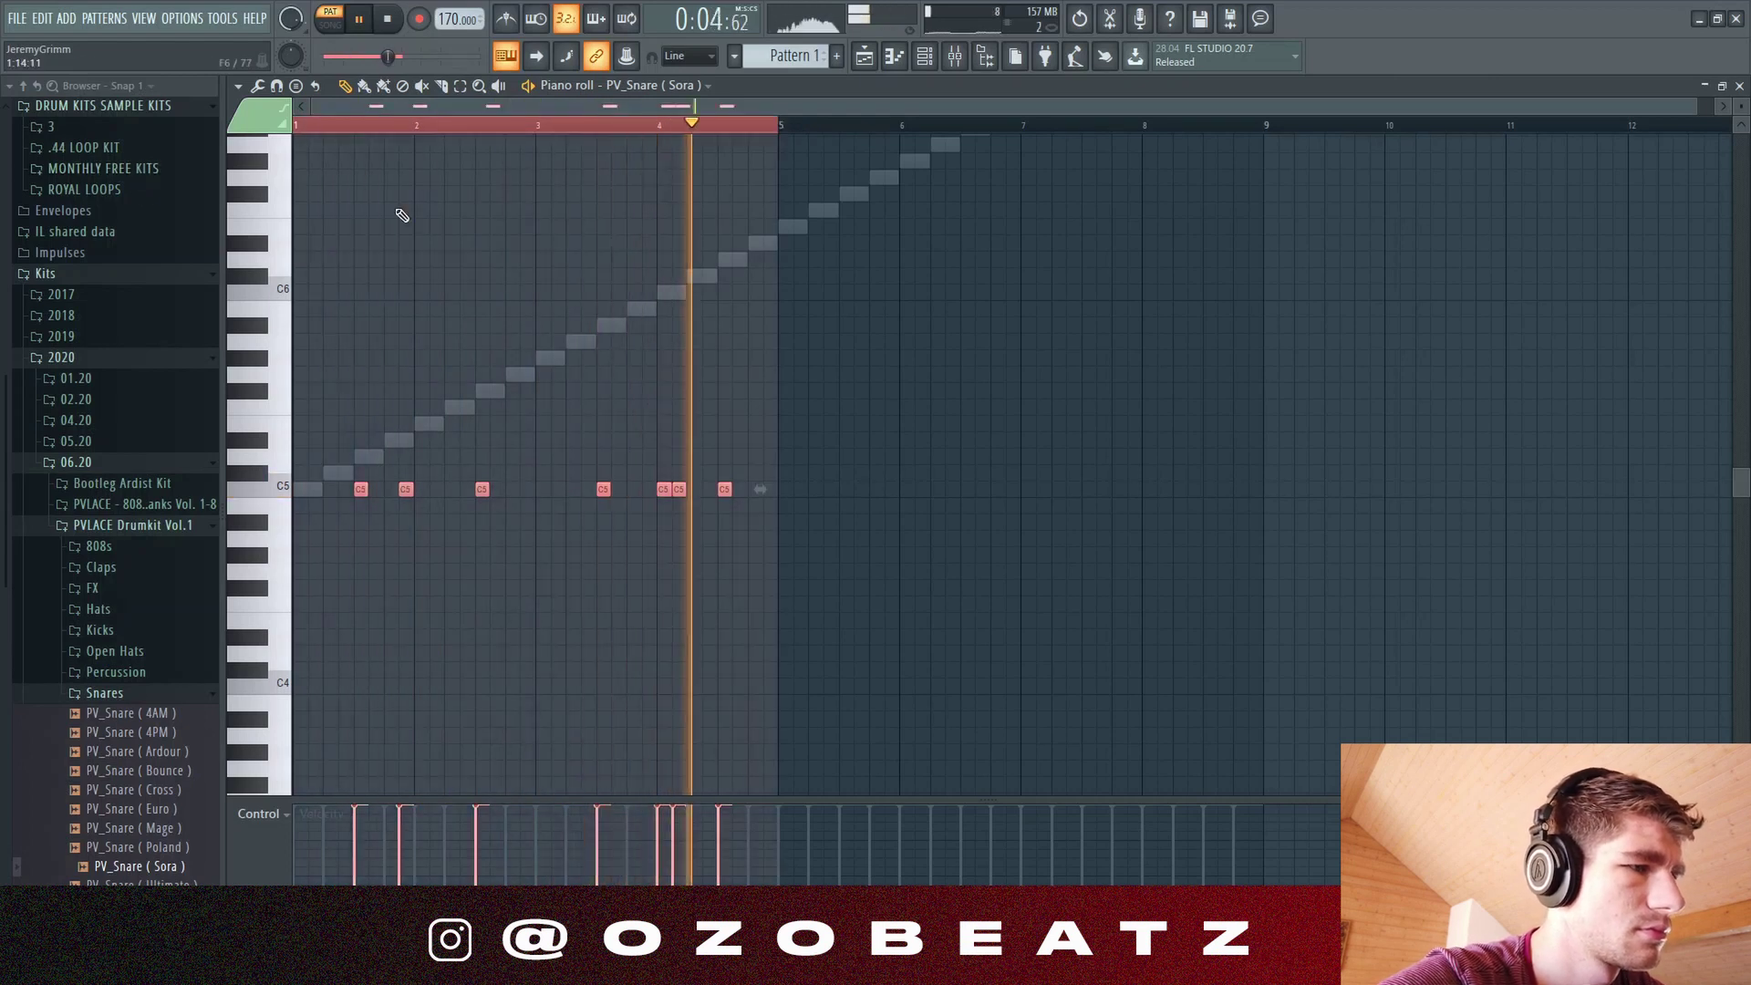
key(F6)
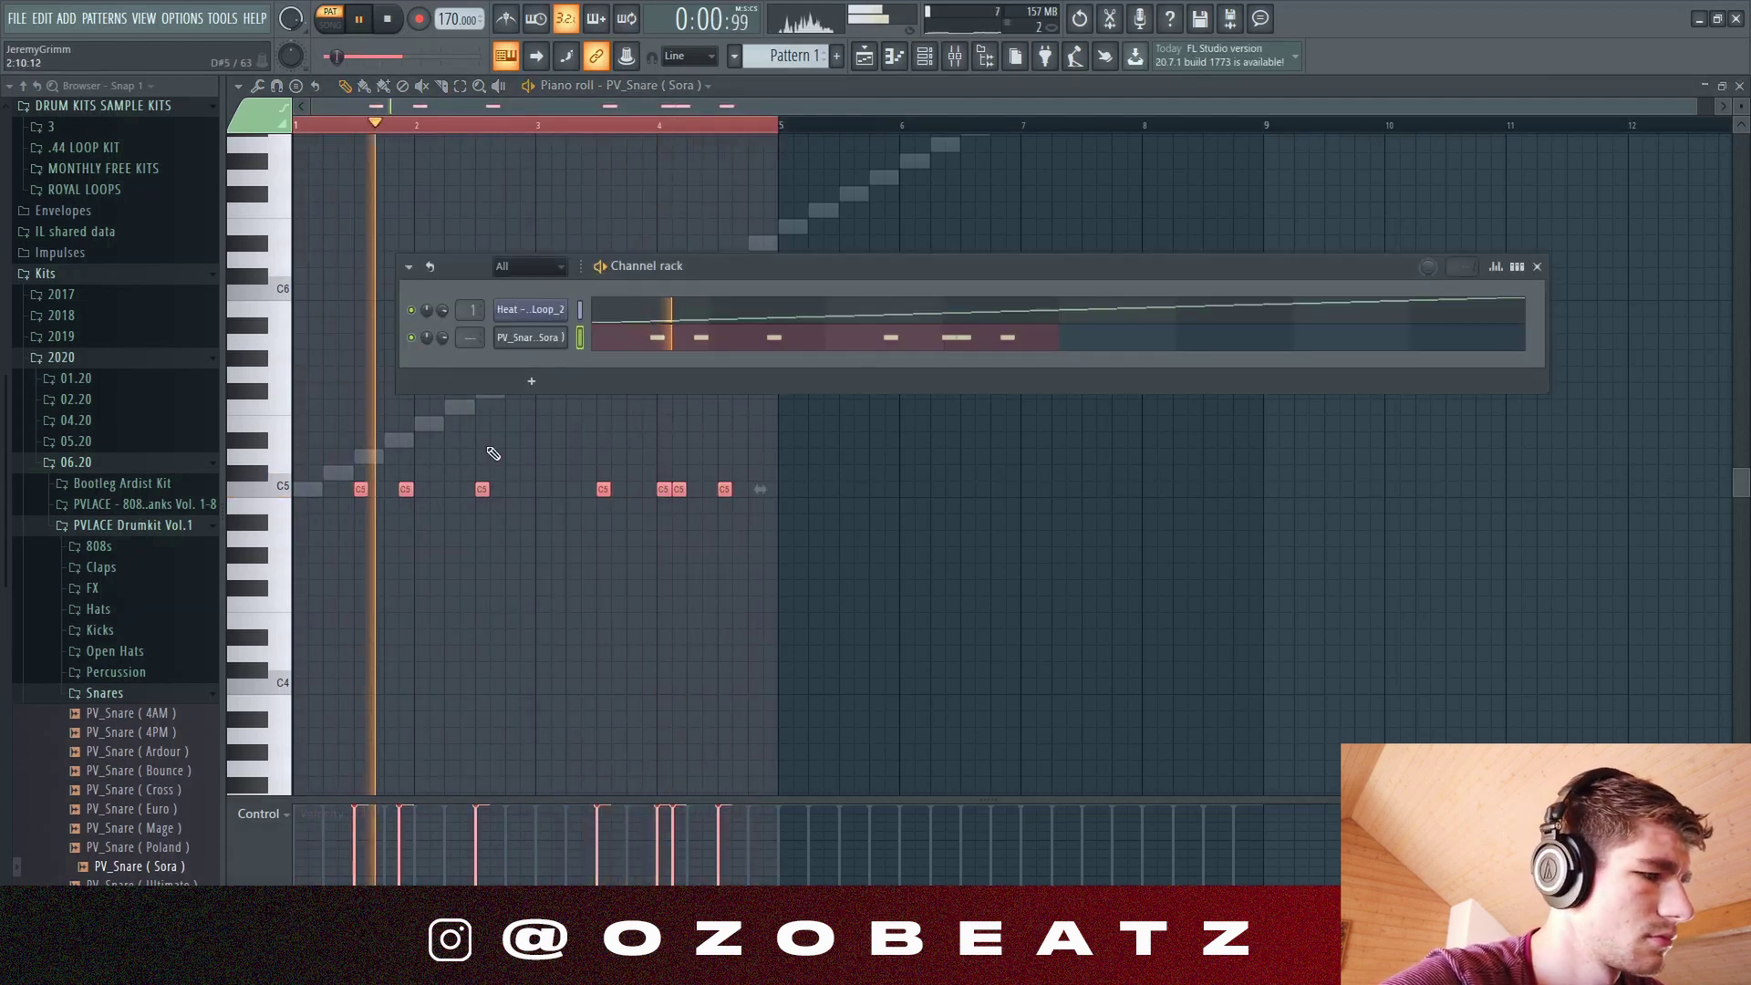
click(160, 693)
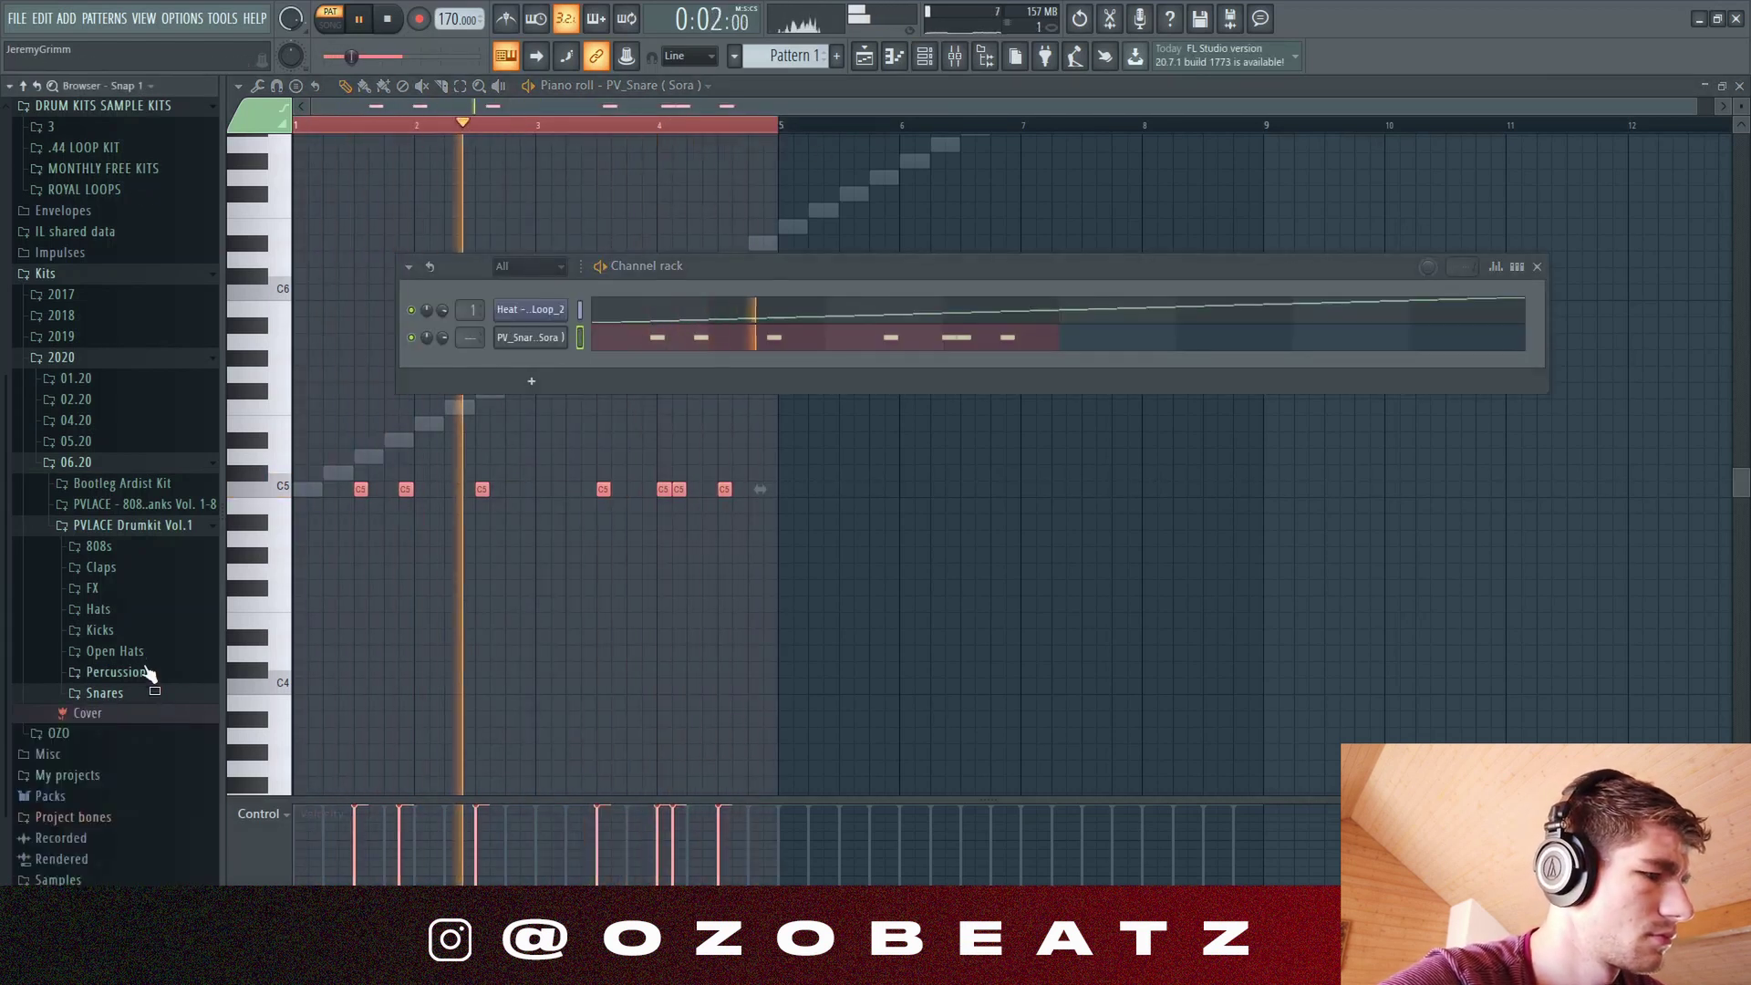
click(692, 164)
drag(825, 444, 351, 496)
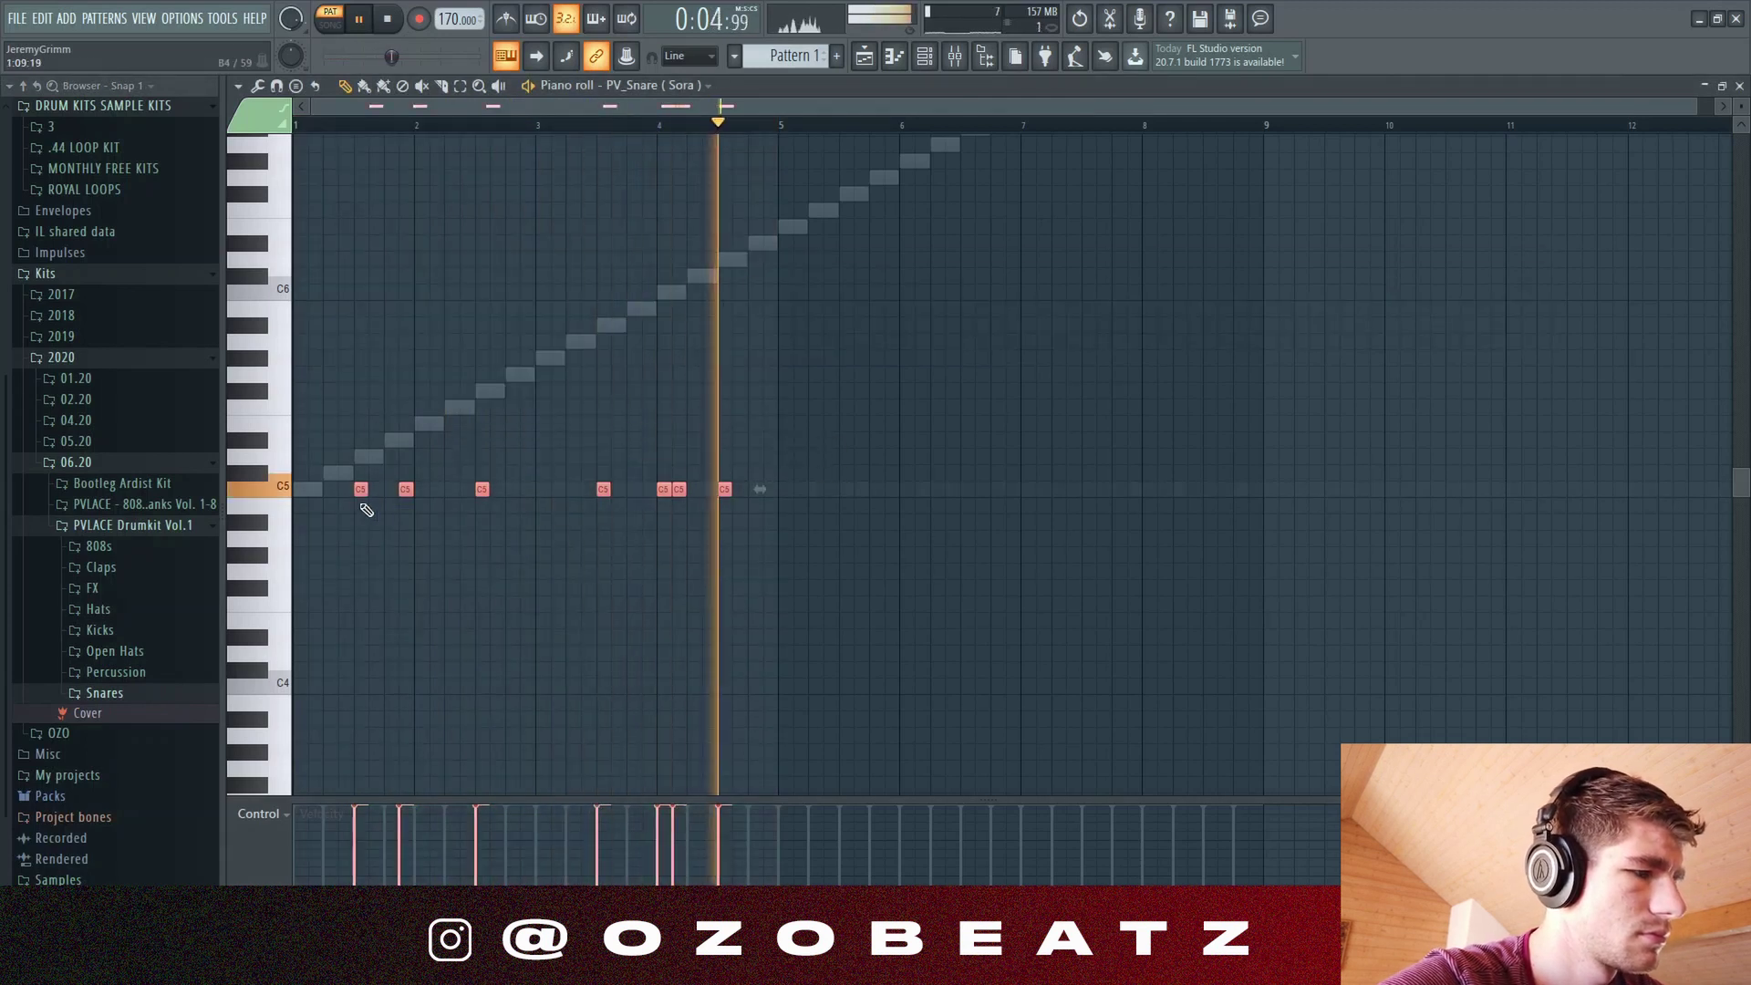
key(ctrl+b)
drag(874, 459, 842, 461)
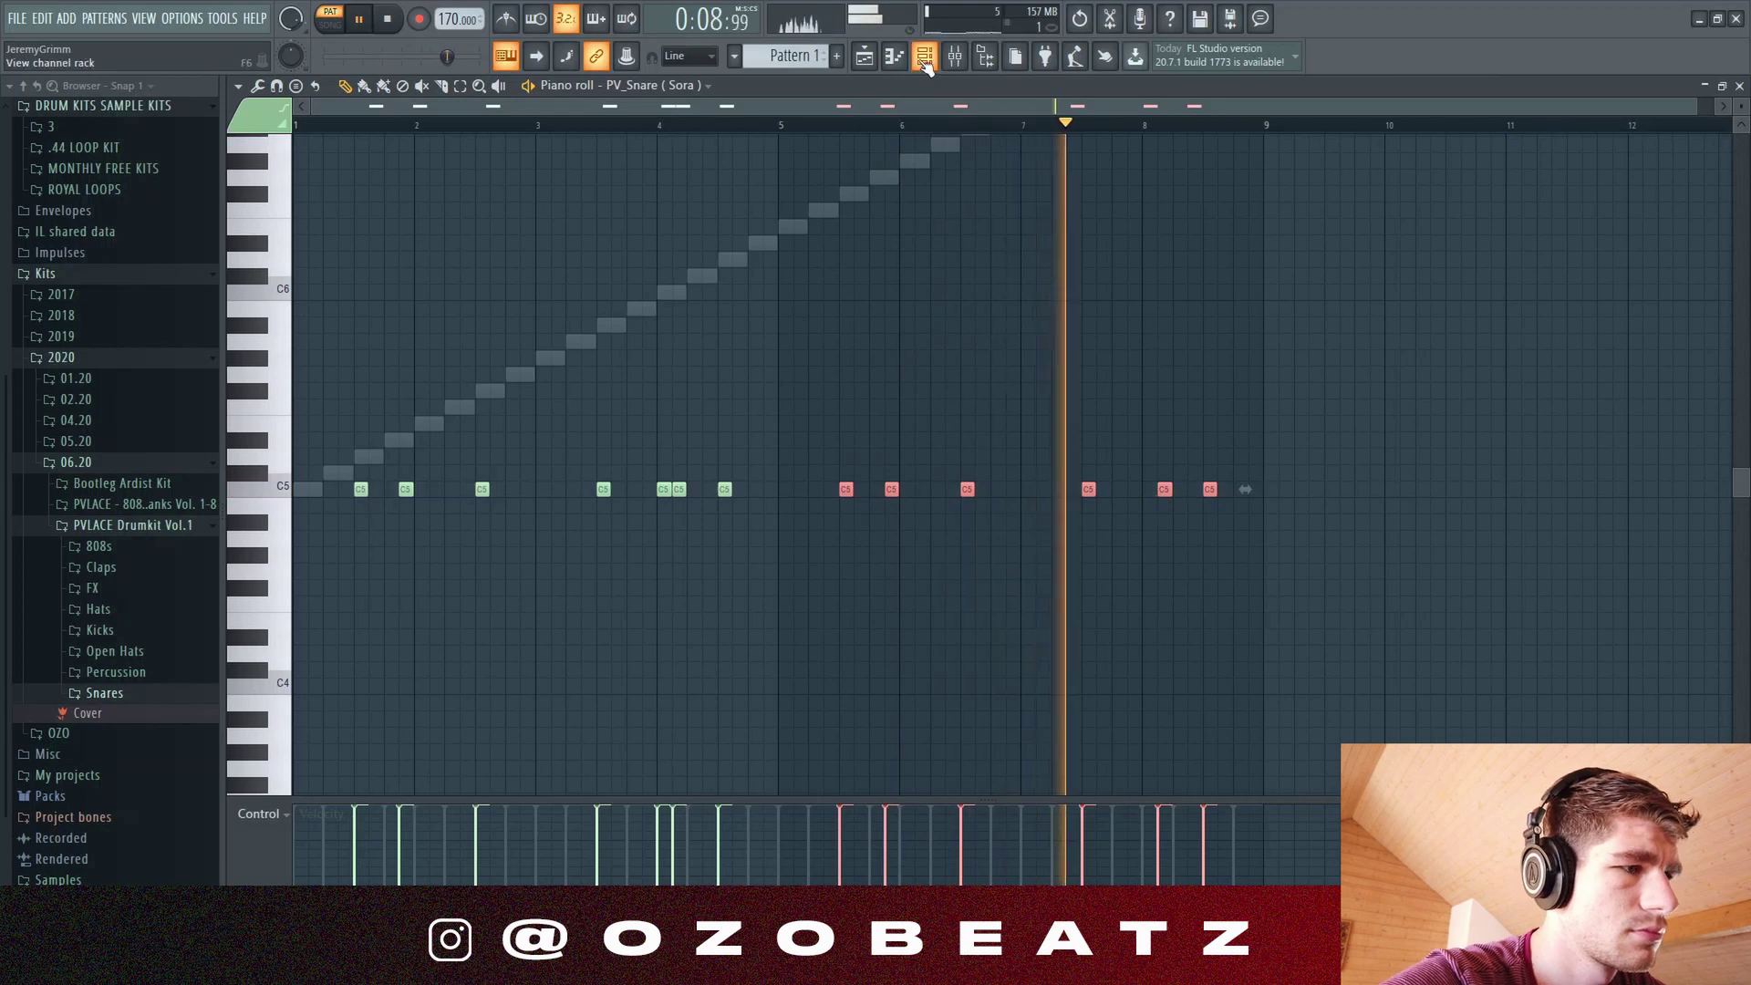
Step: Add the PV_HiHat (Bank Account) sample from the Hats folder as a new channel above the snare
key(F6)
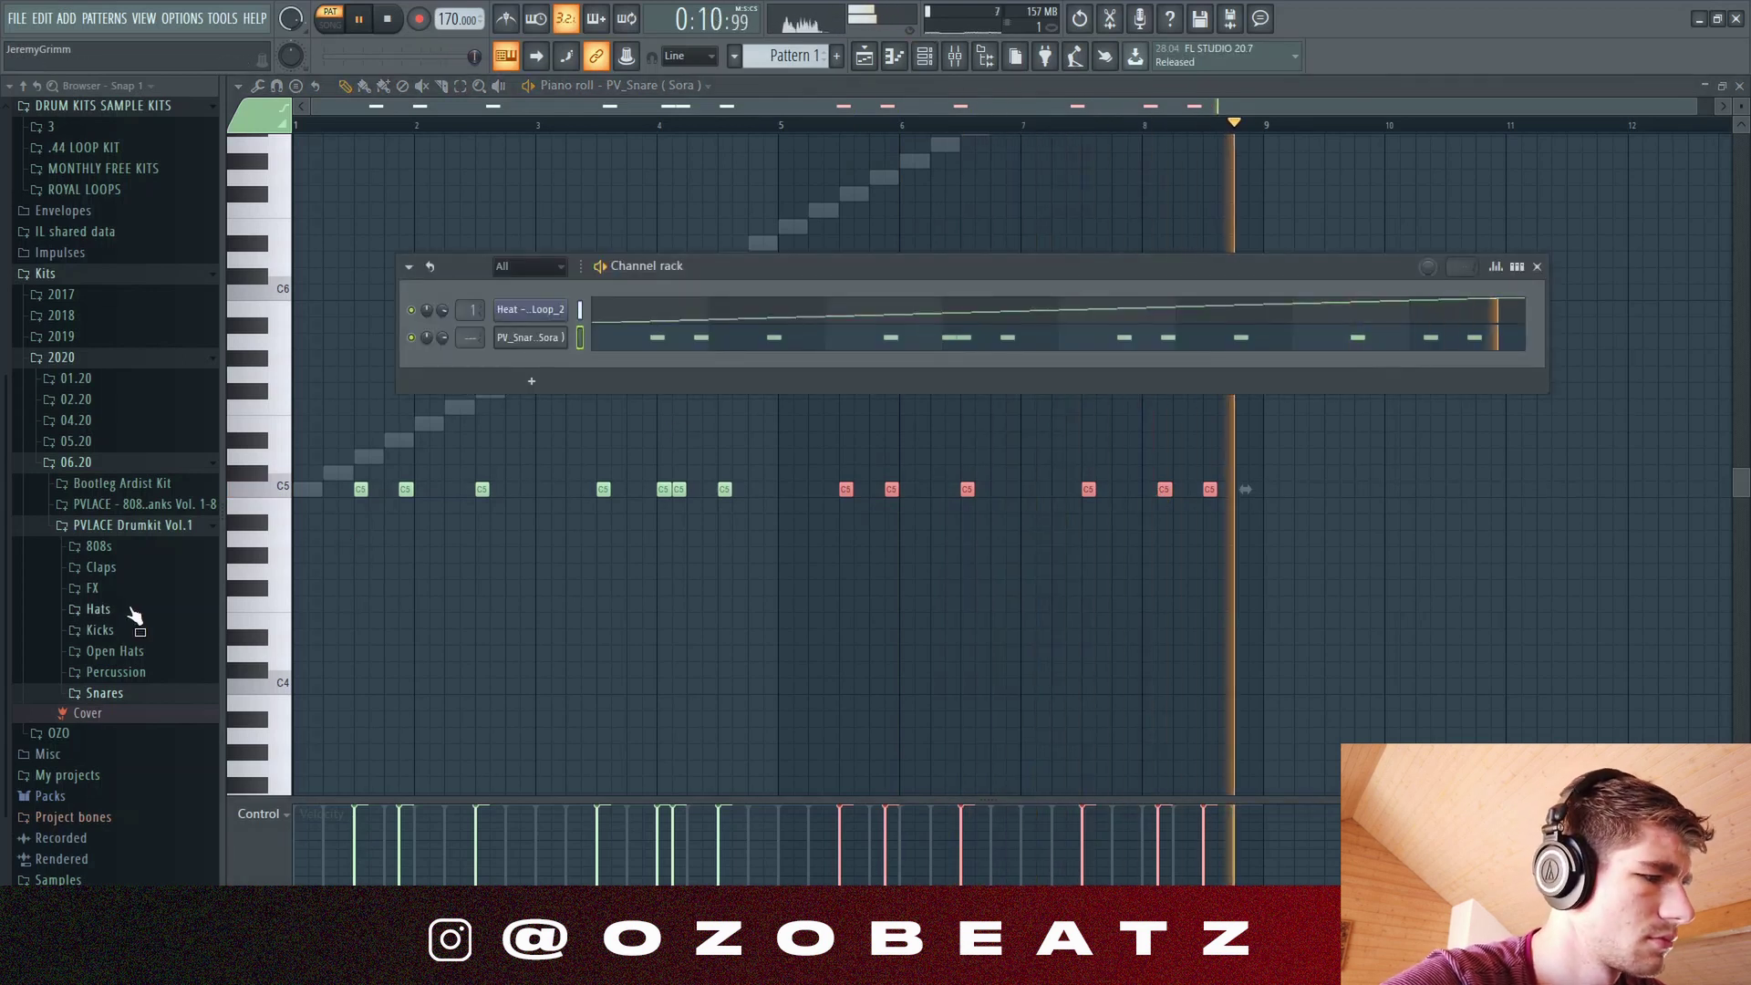
click(98, 609)
click(122, 647)
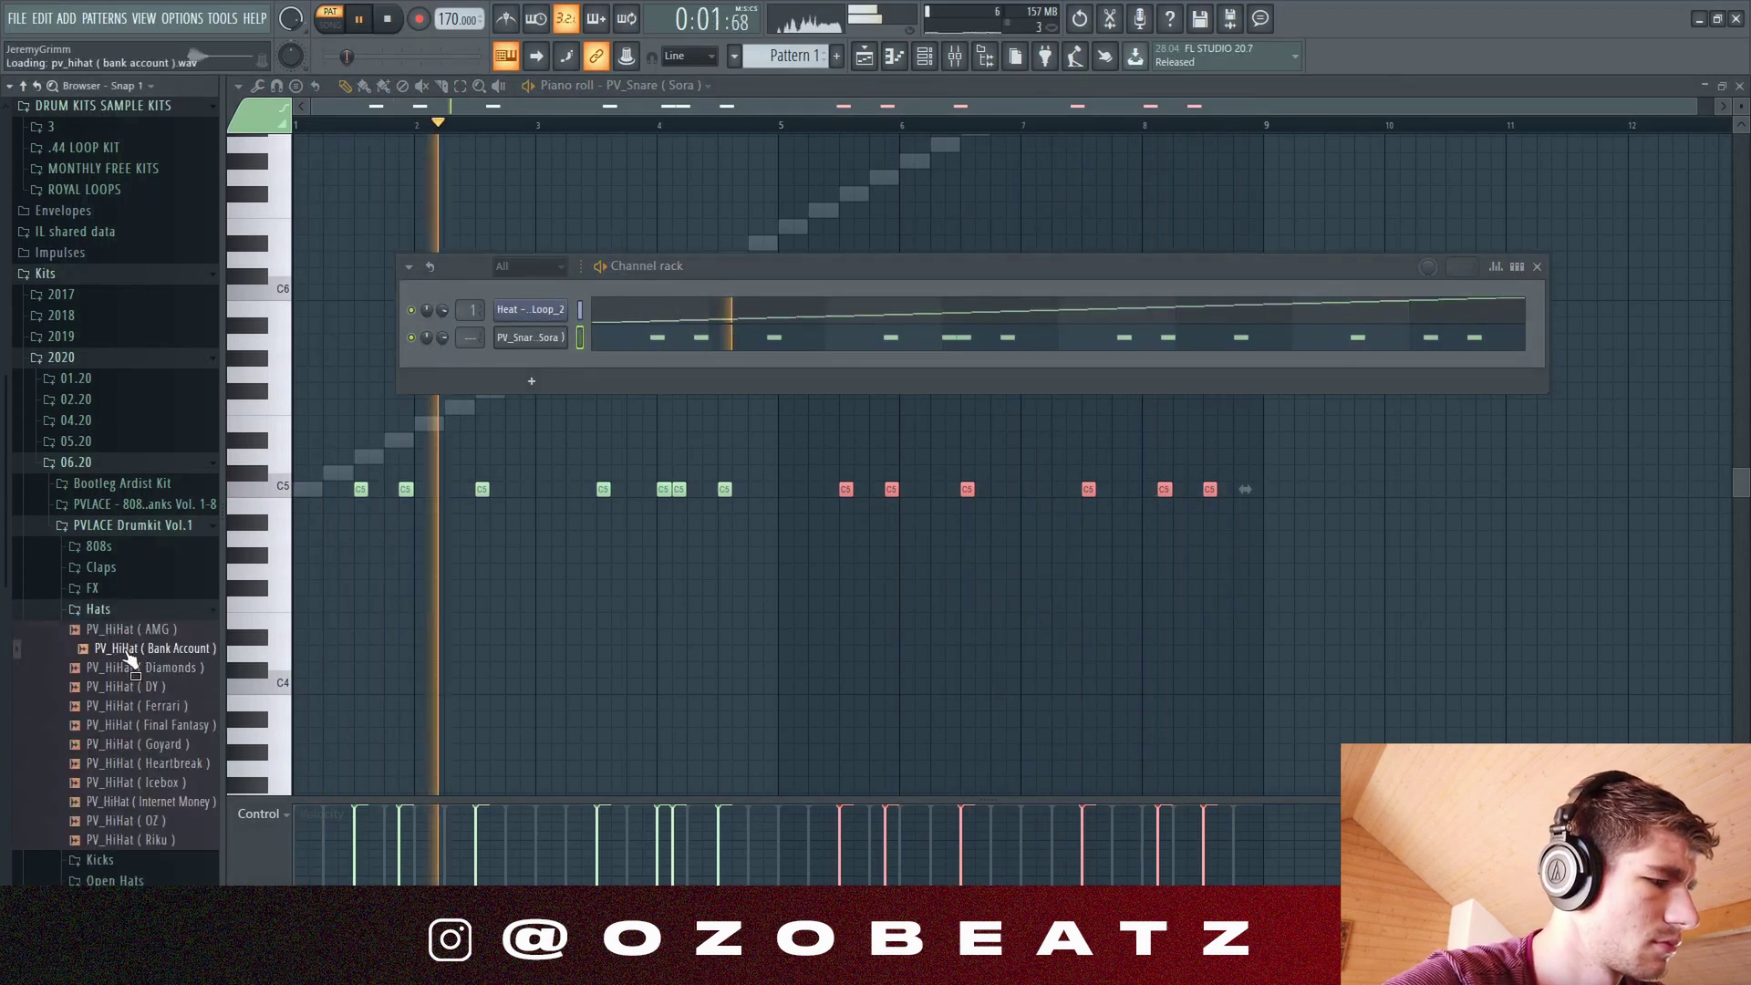
click(122, 638)
drag(123, 644, 554, 321)
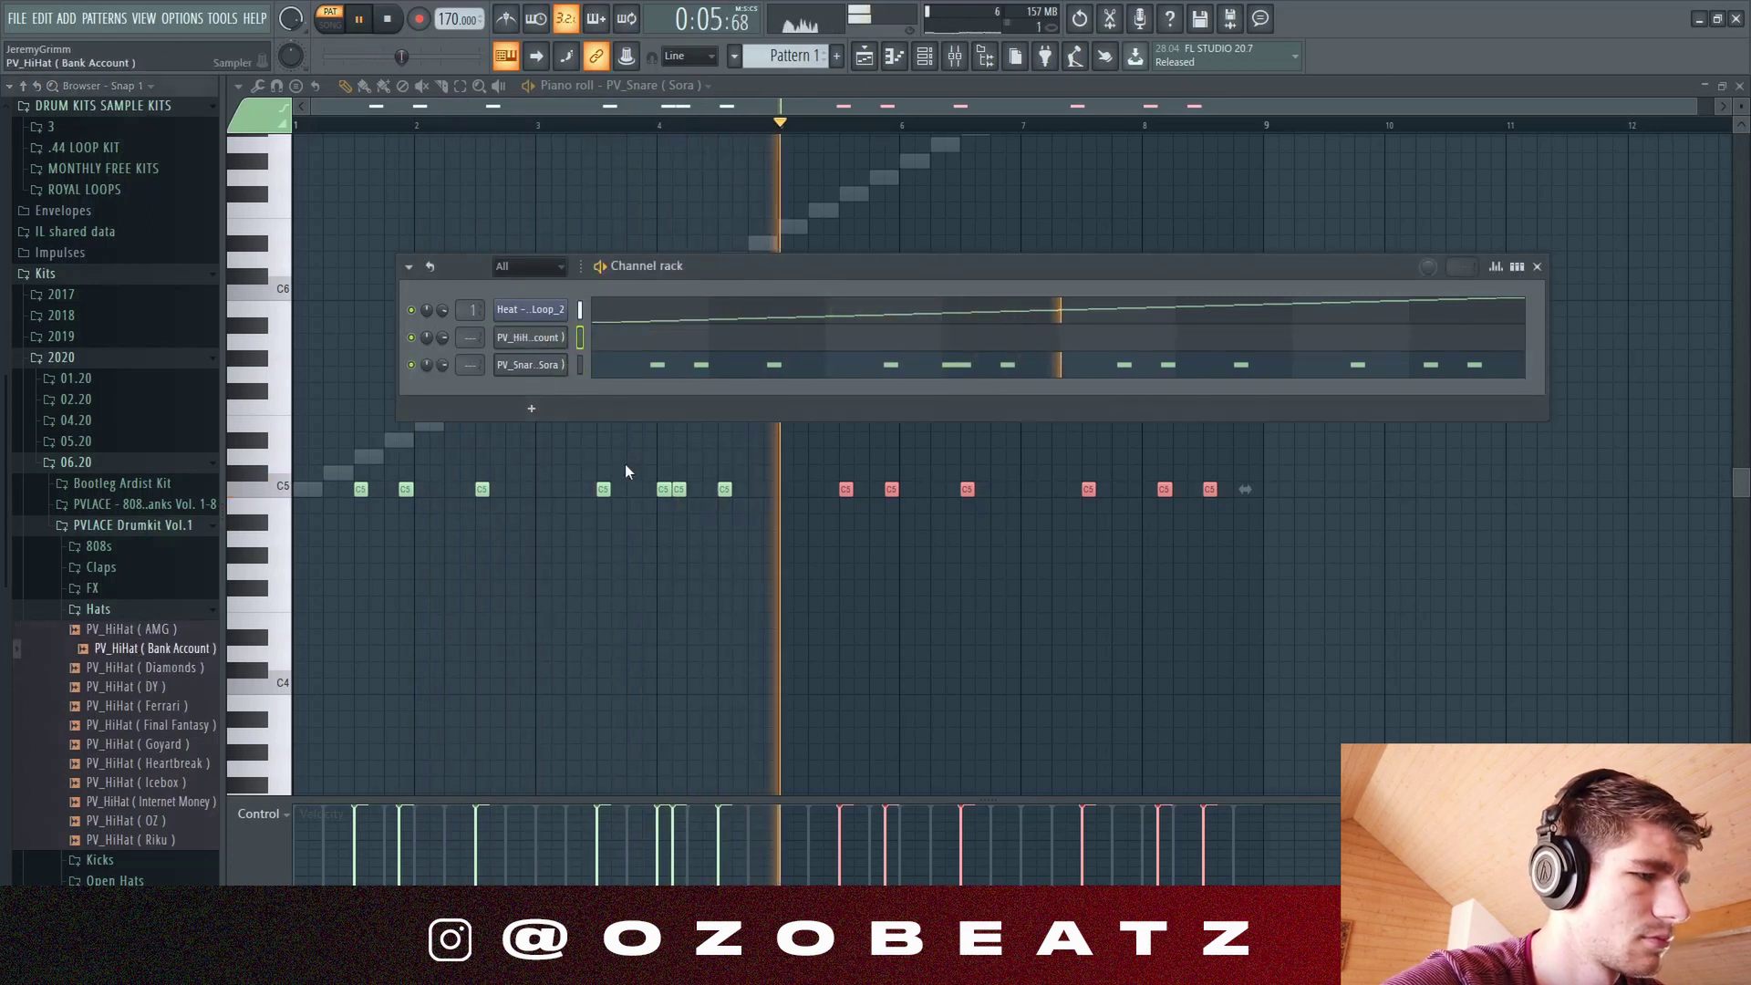
Step: Lower the velocities of the two close snare hits at the start of bar 4 and the first snare hit of bar 8
key(F6)
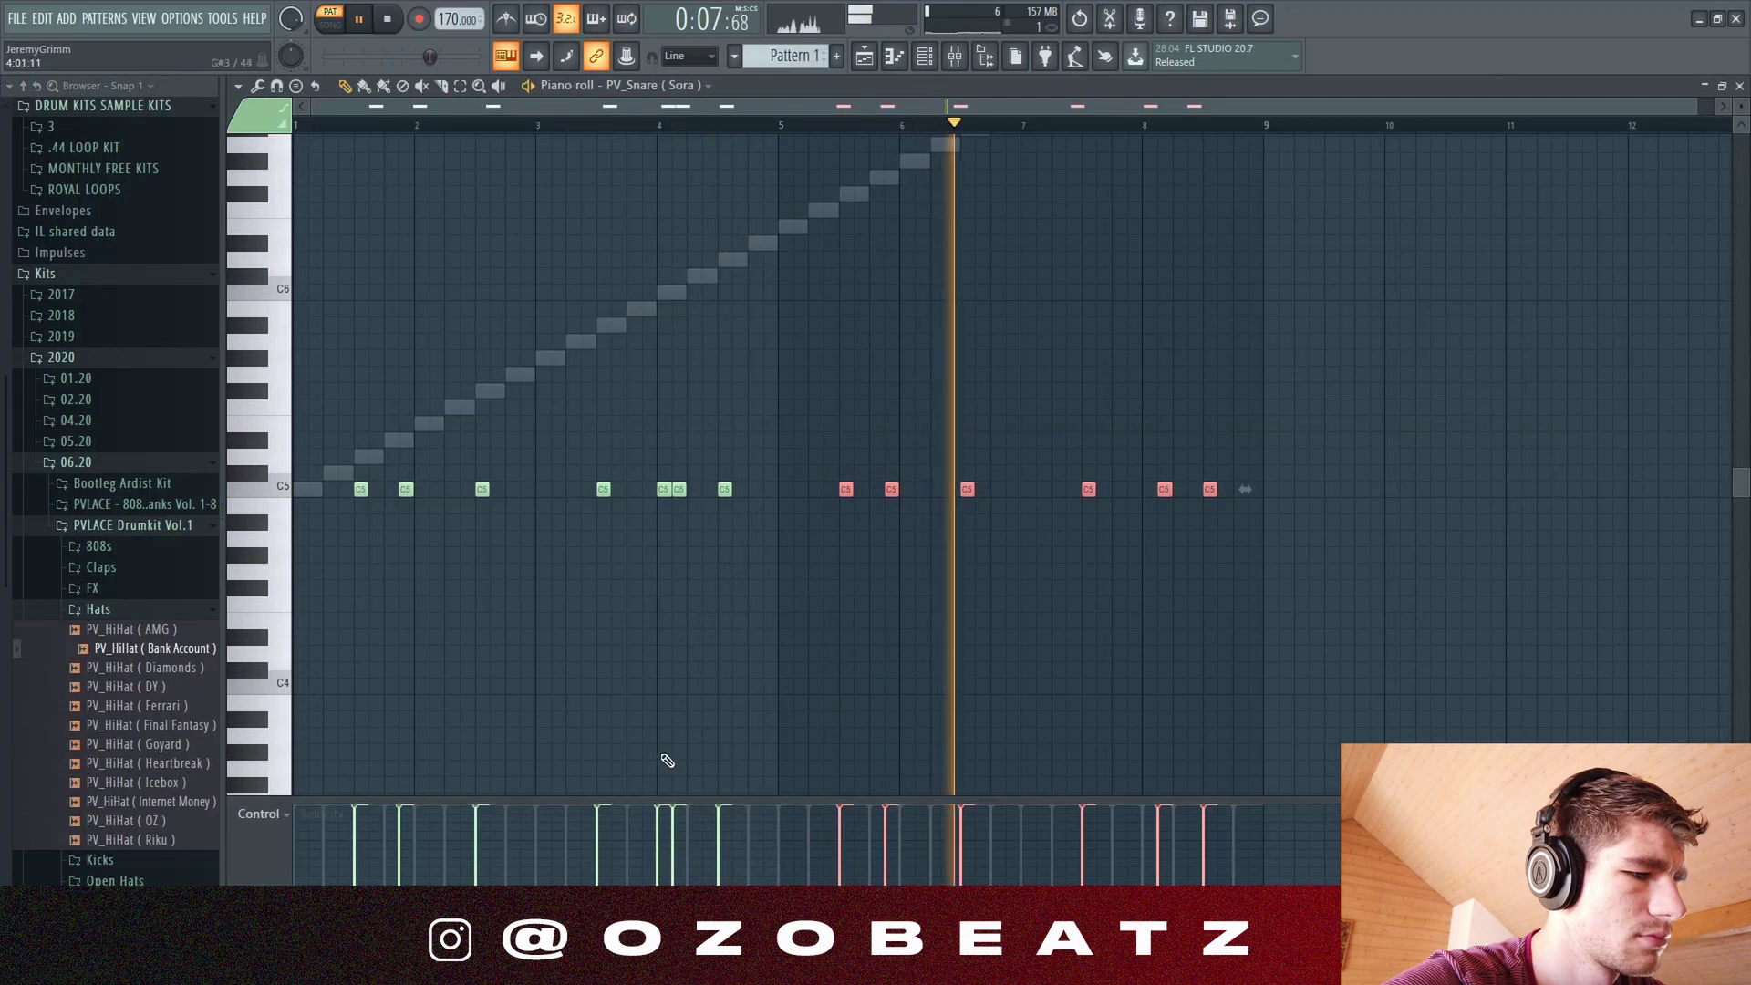
mouse_move(664, 824)
mouse_down()
mouse_move(679, 843)
mouse_move(672, 829)
mouse_up()
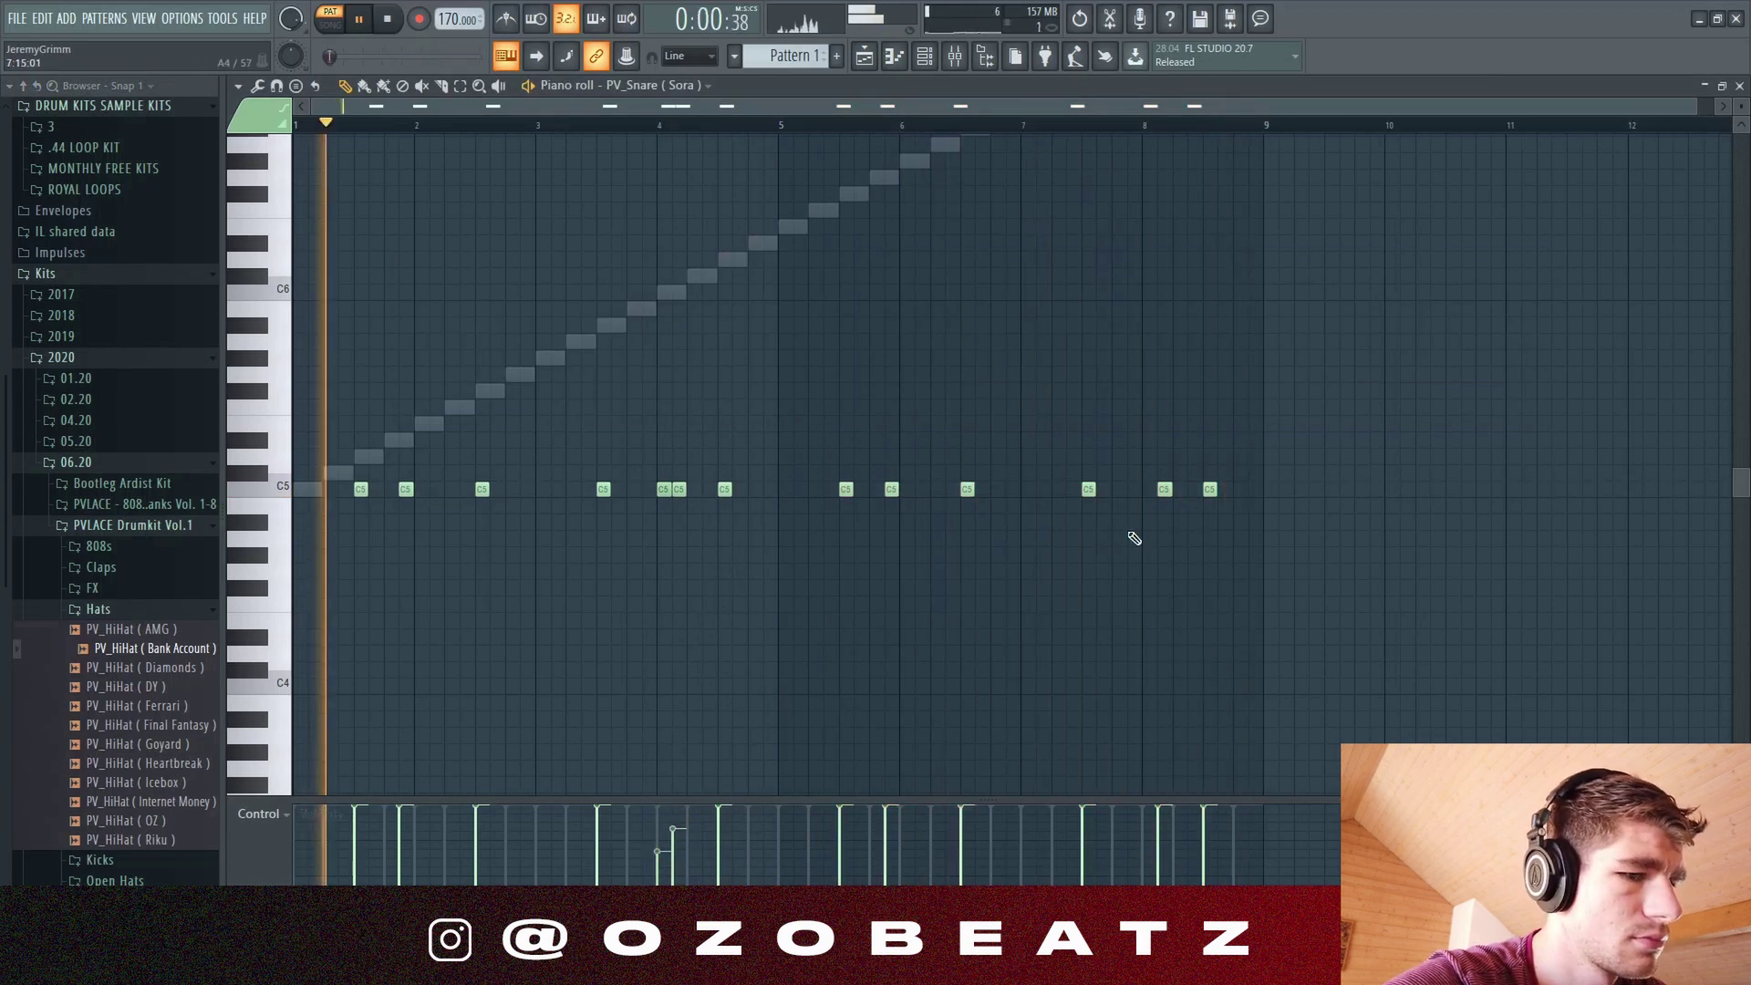
click(1160, 817)
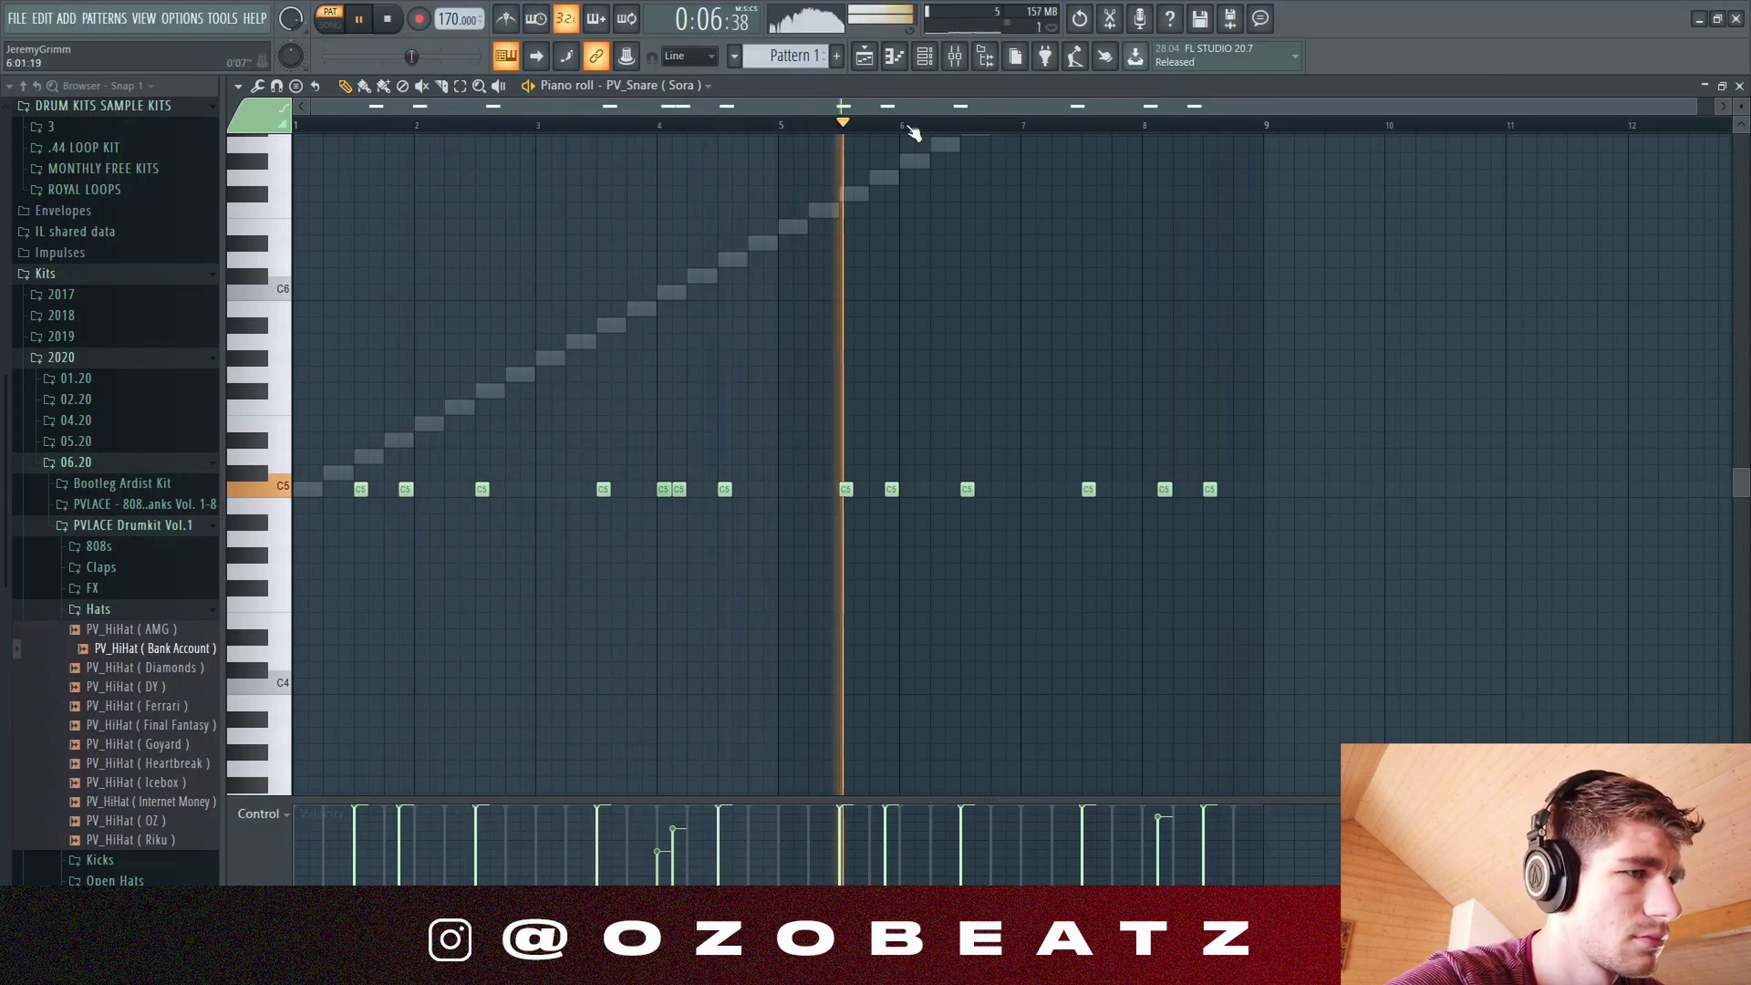
Step: Add PV_HiHat (AMG) as a new channel and place a C5 hit on beat 1 of bar 1
key(F6)
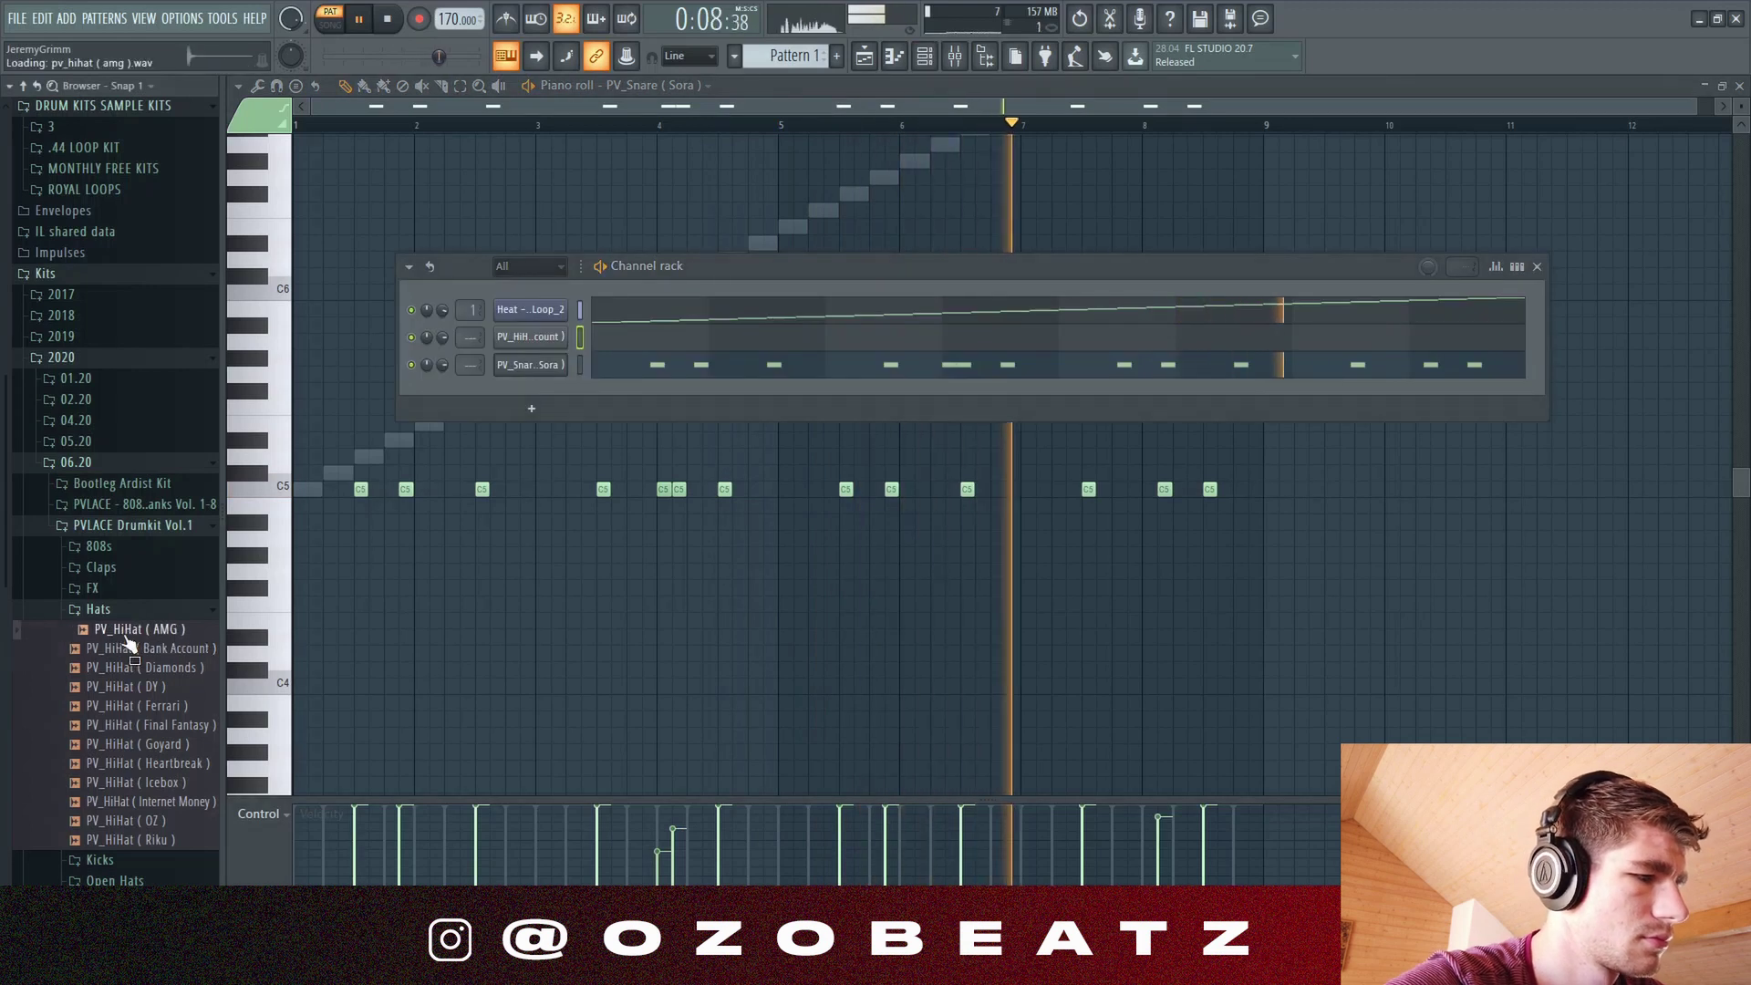
click(131, 686)
drag(131, 629, 549, 326)
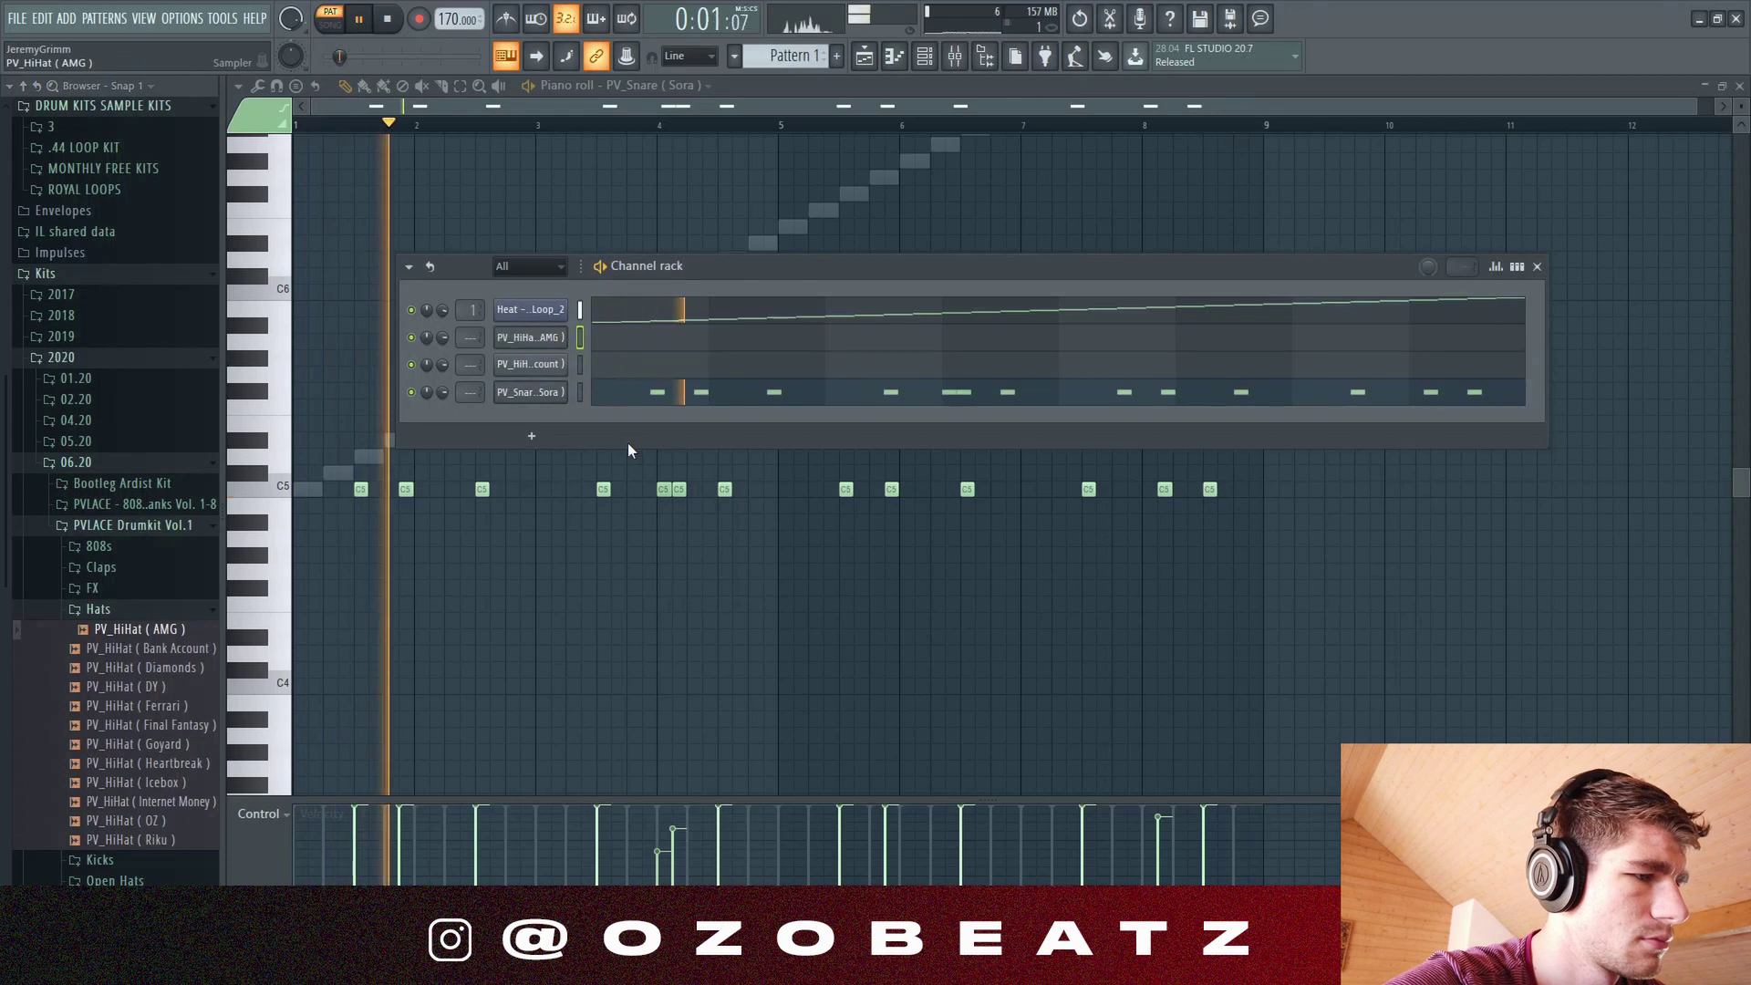
key(F6)
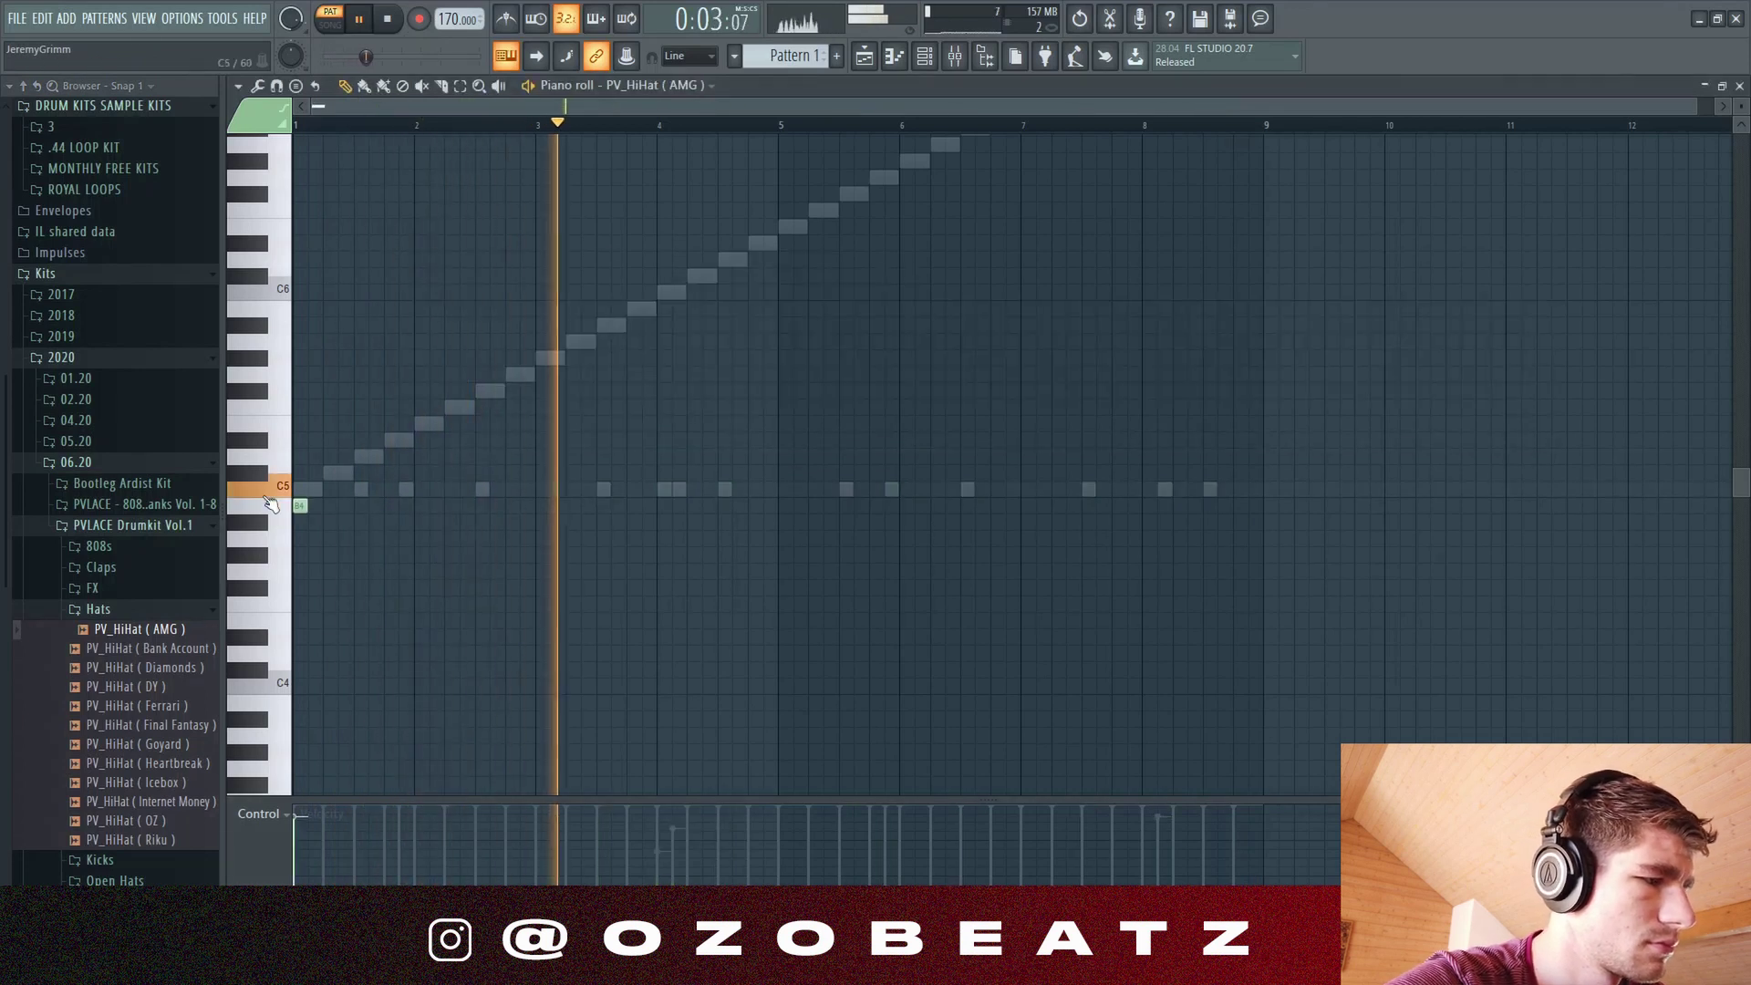
drag(303, 490, 304, 489)
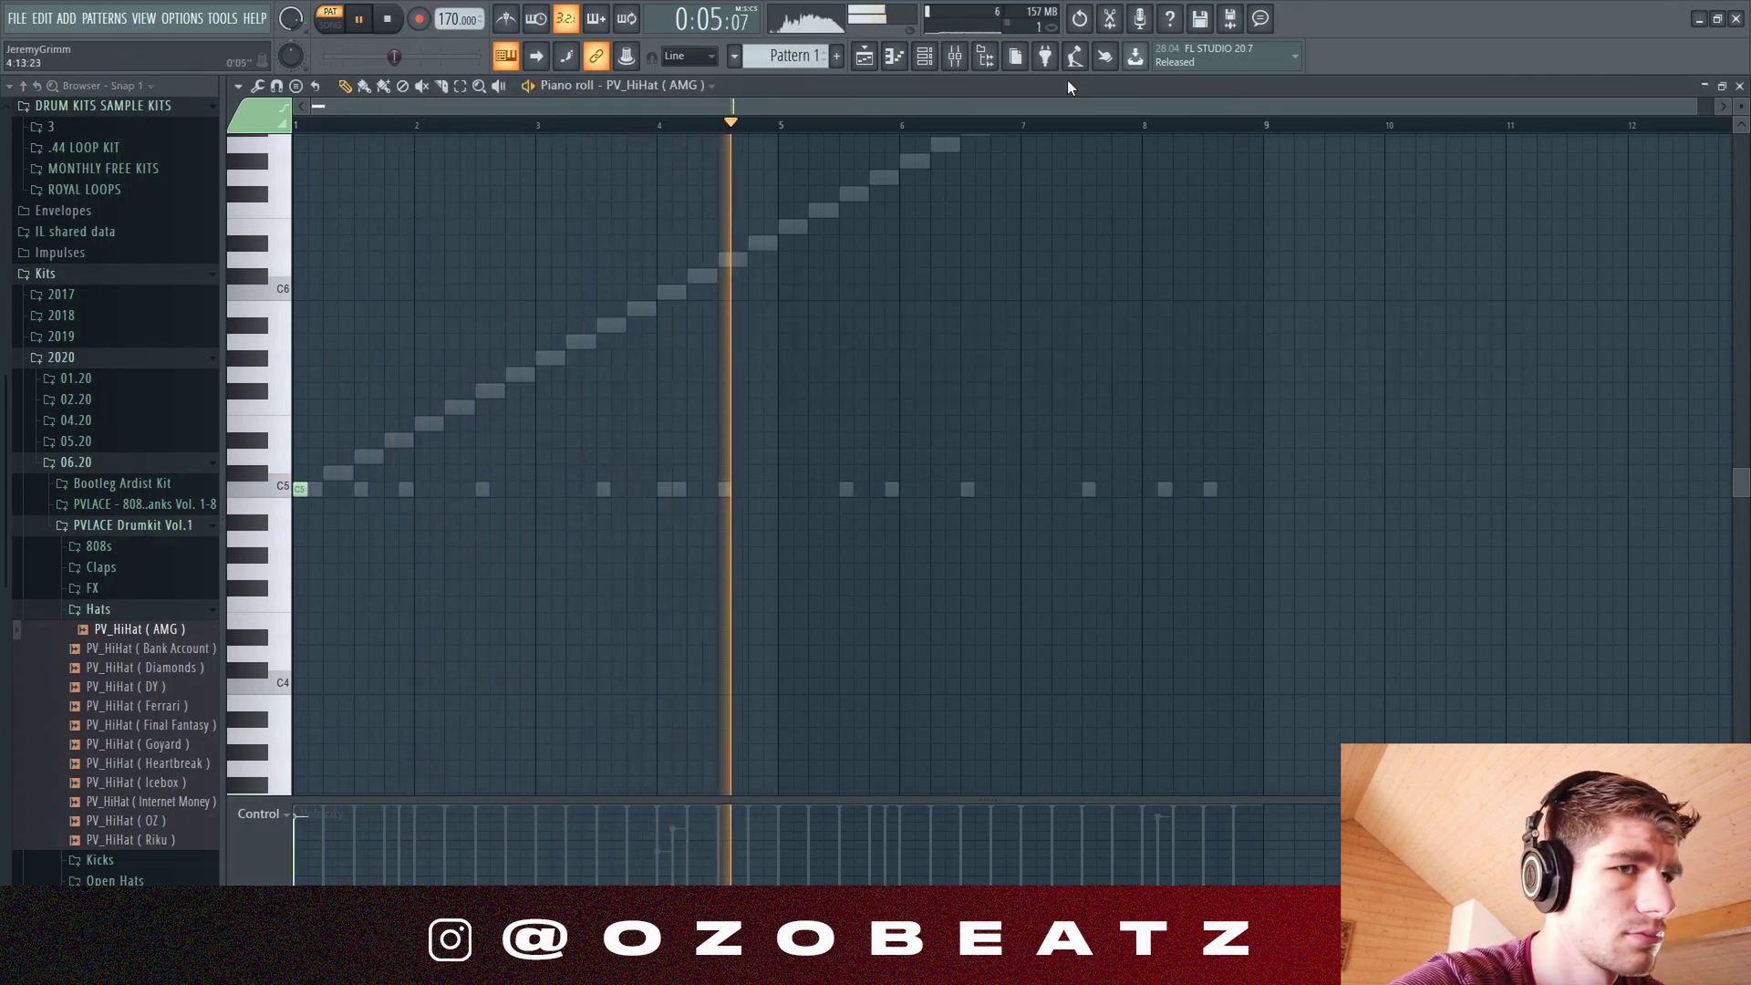
Step: Place PV_HiHat (Bank Account) C5 hits on beat 2 and halfway through beat 3 of bar 1, plus beat 1 of bar 2
drag(1696, 101, 713, 102)
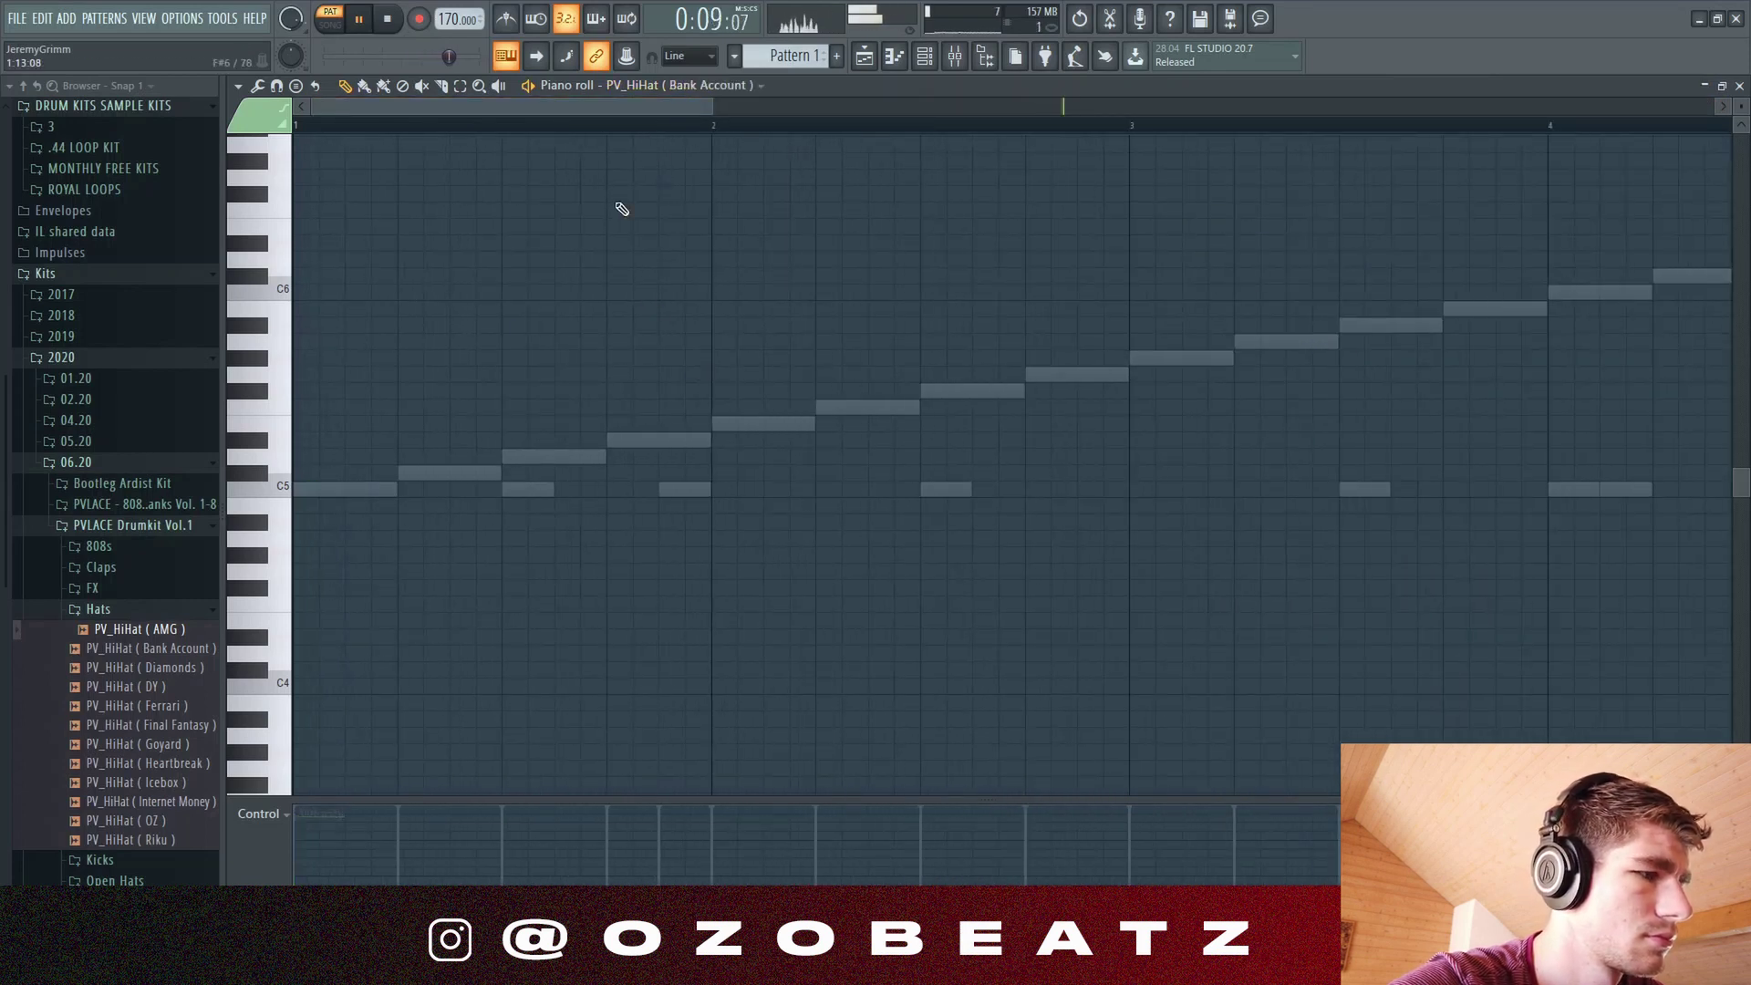
mouse_move(371, 497)
mouse_down()
mouse_move(459, 487)
mouse_move(398, 534)
mouse_up()
key(space)
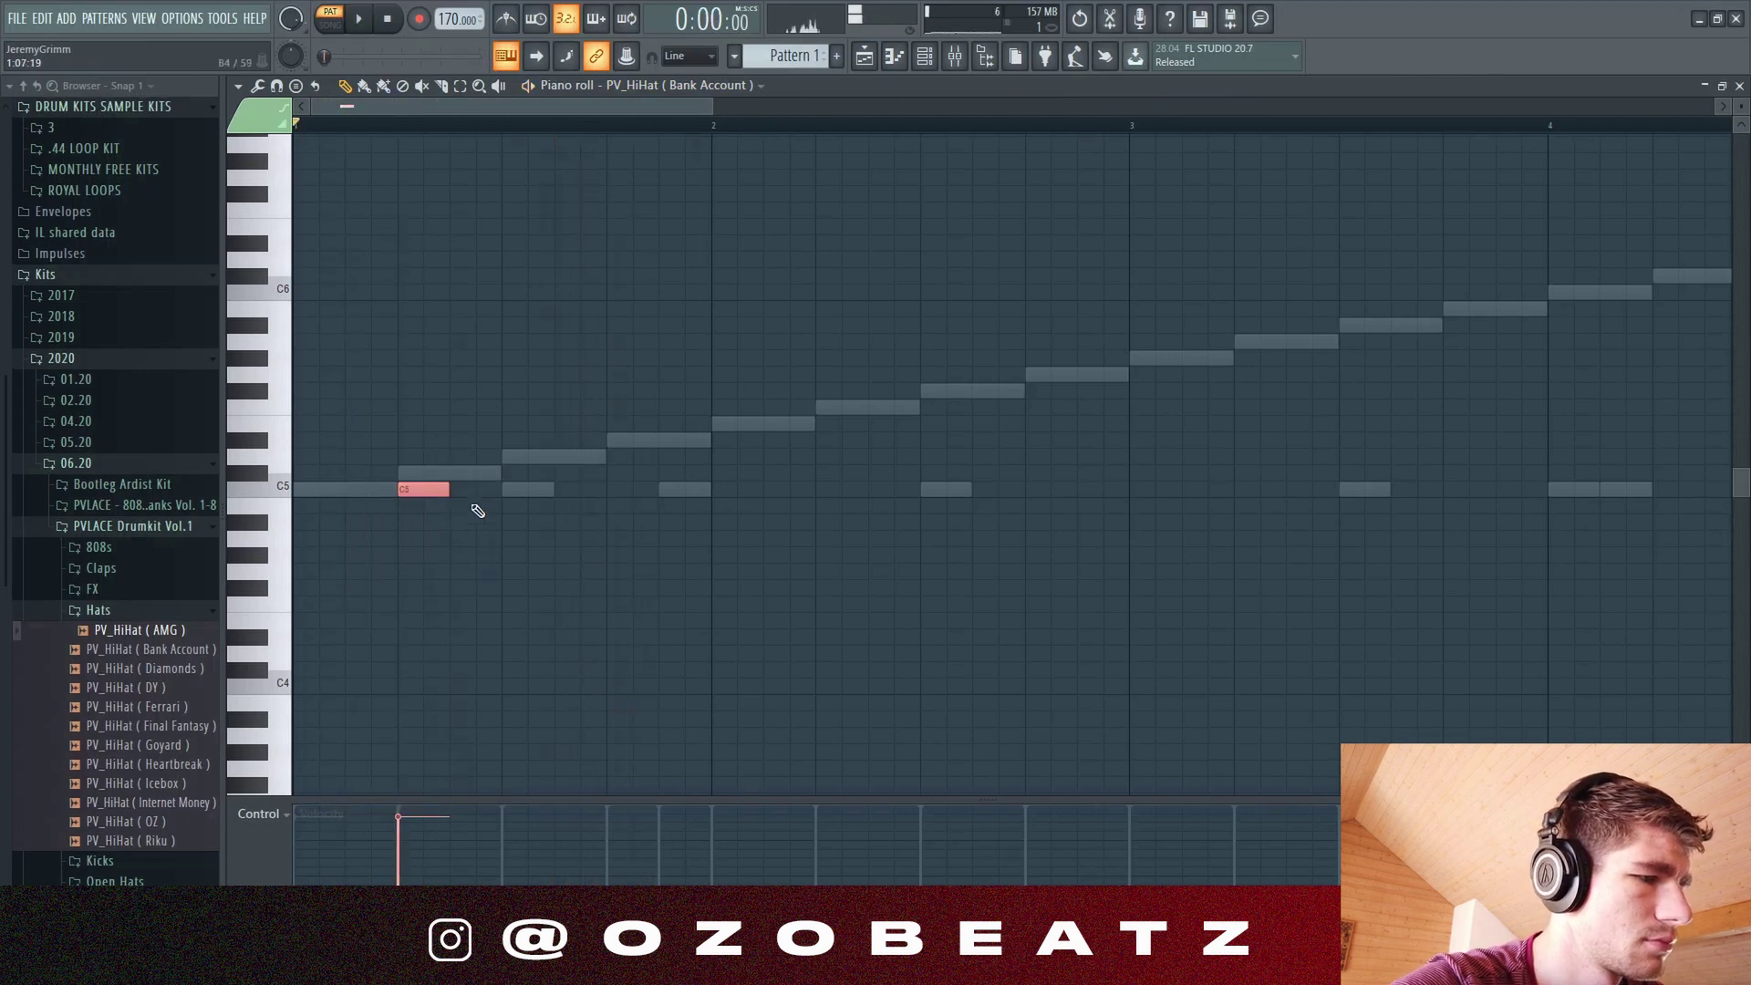
click(555, 490)
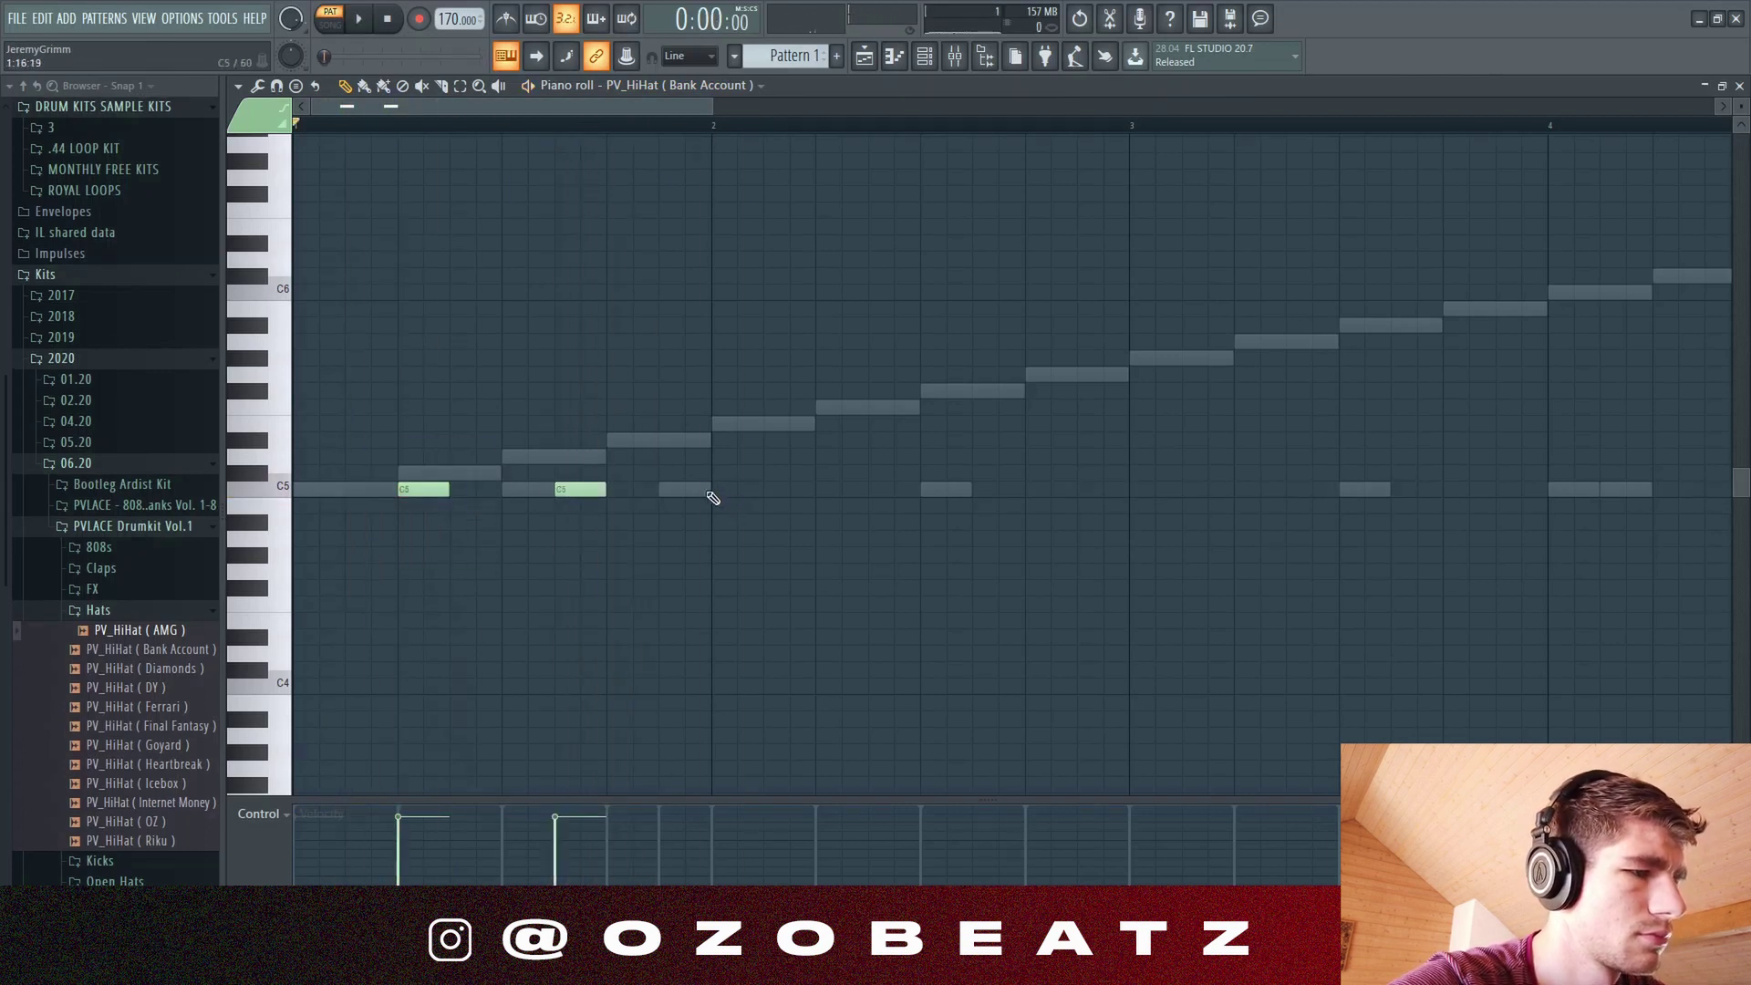
Step: Add PV_HiHat (AMG) C5 hits on beat 3 and halfway through beat 4 of bar 1, and copy both starting on beat 2 of bar 2
click(672, 148)
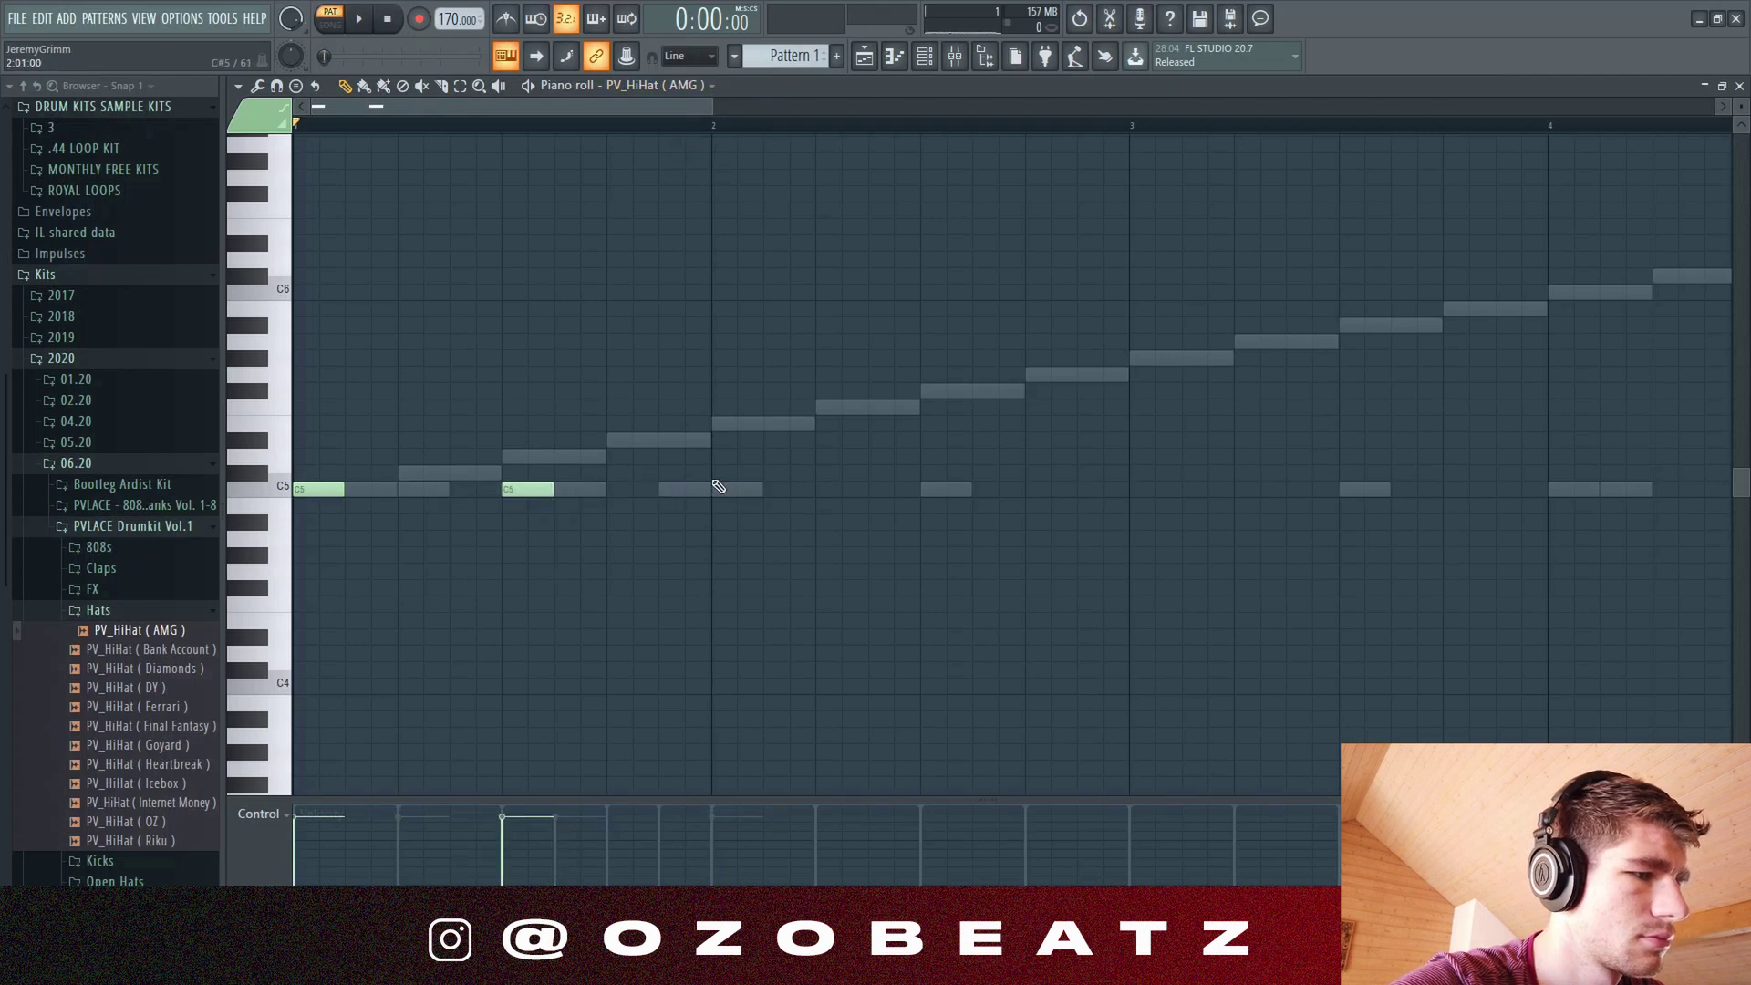
drag(738, 470, 683, 492)
key(space)
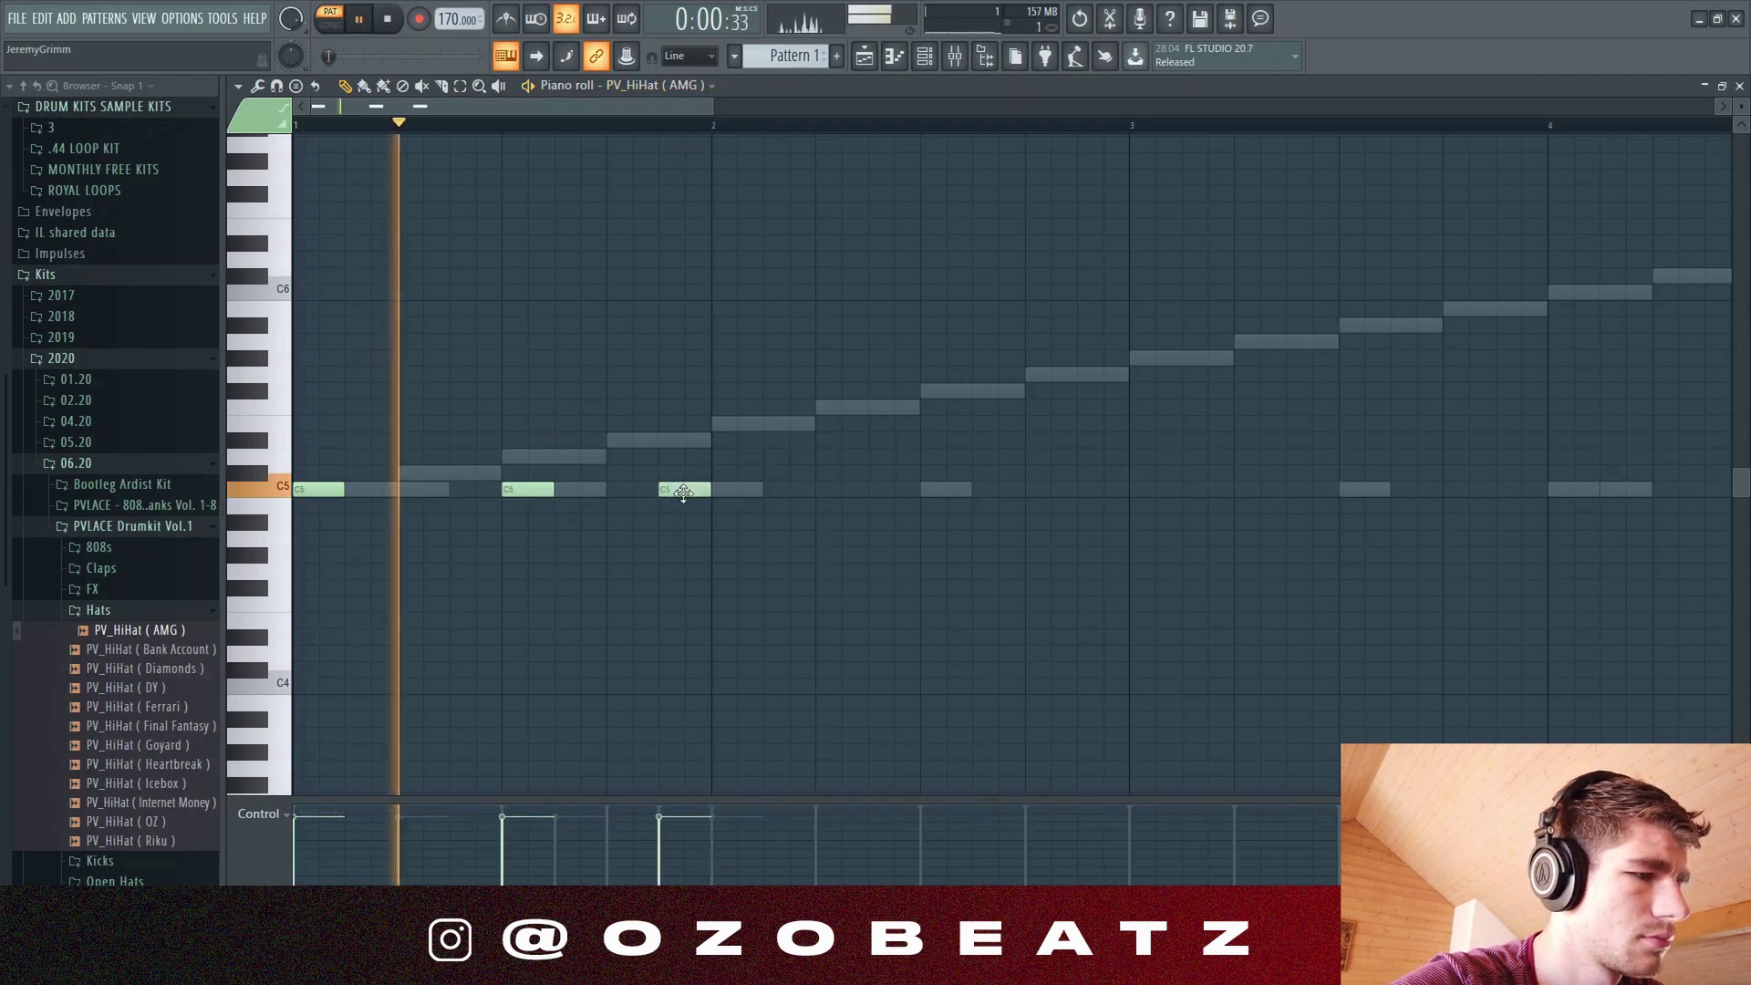
drag(772, 449, 462, 574)
drag(522, 492, 852, 453)
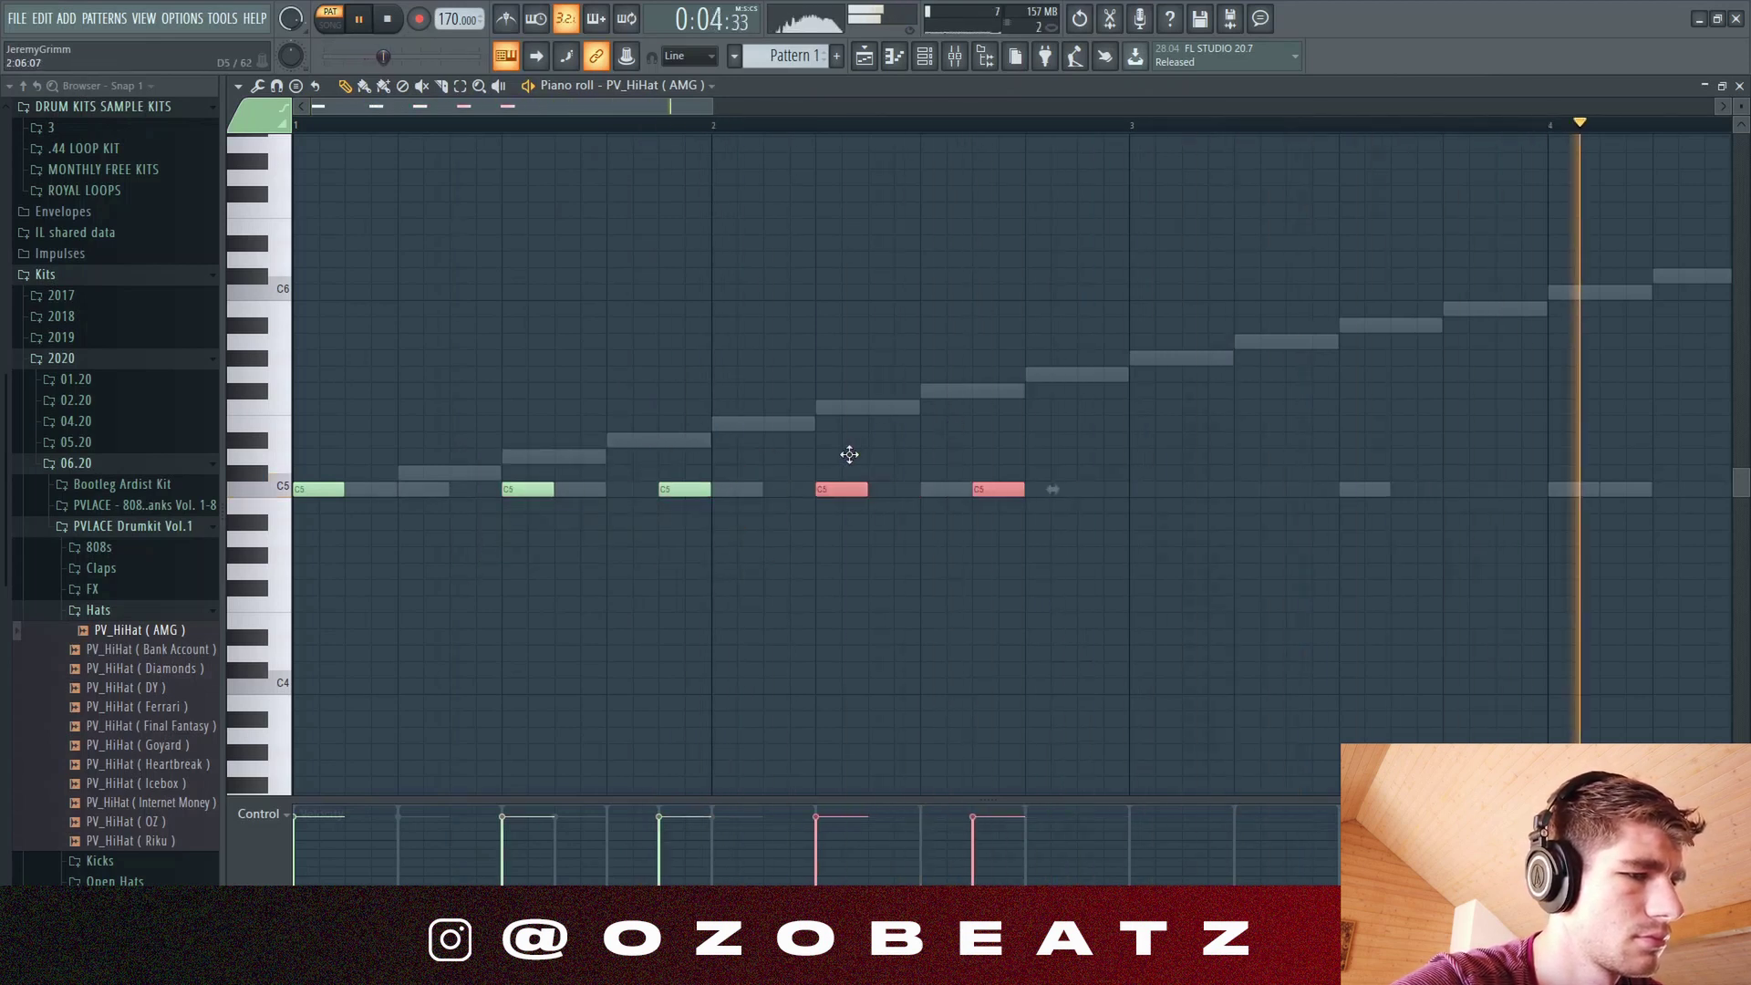
Step: Move the last PV_HiHat (AMG) hit to beat 3 of bar 2
drag(1048, 399, 977, 609)
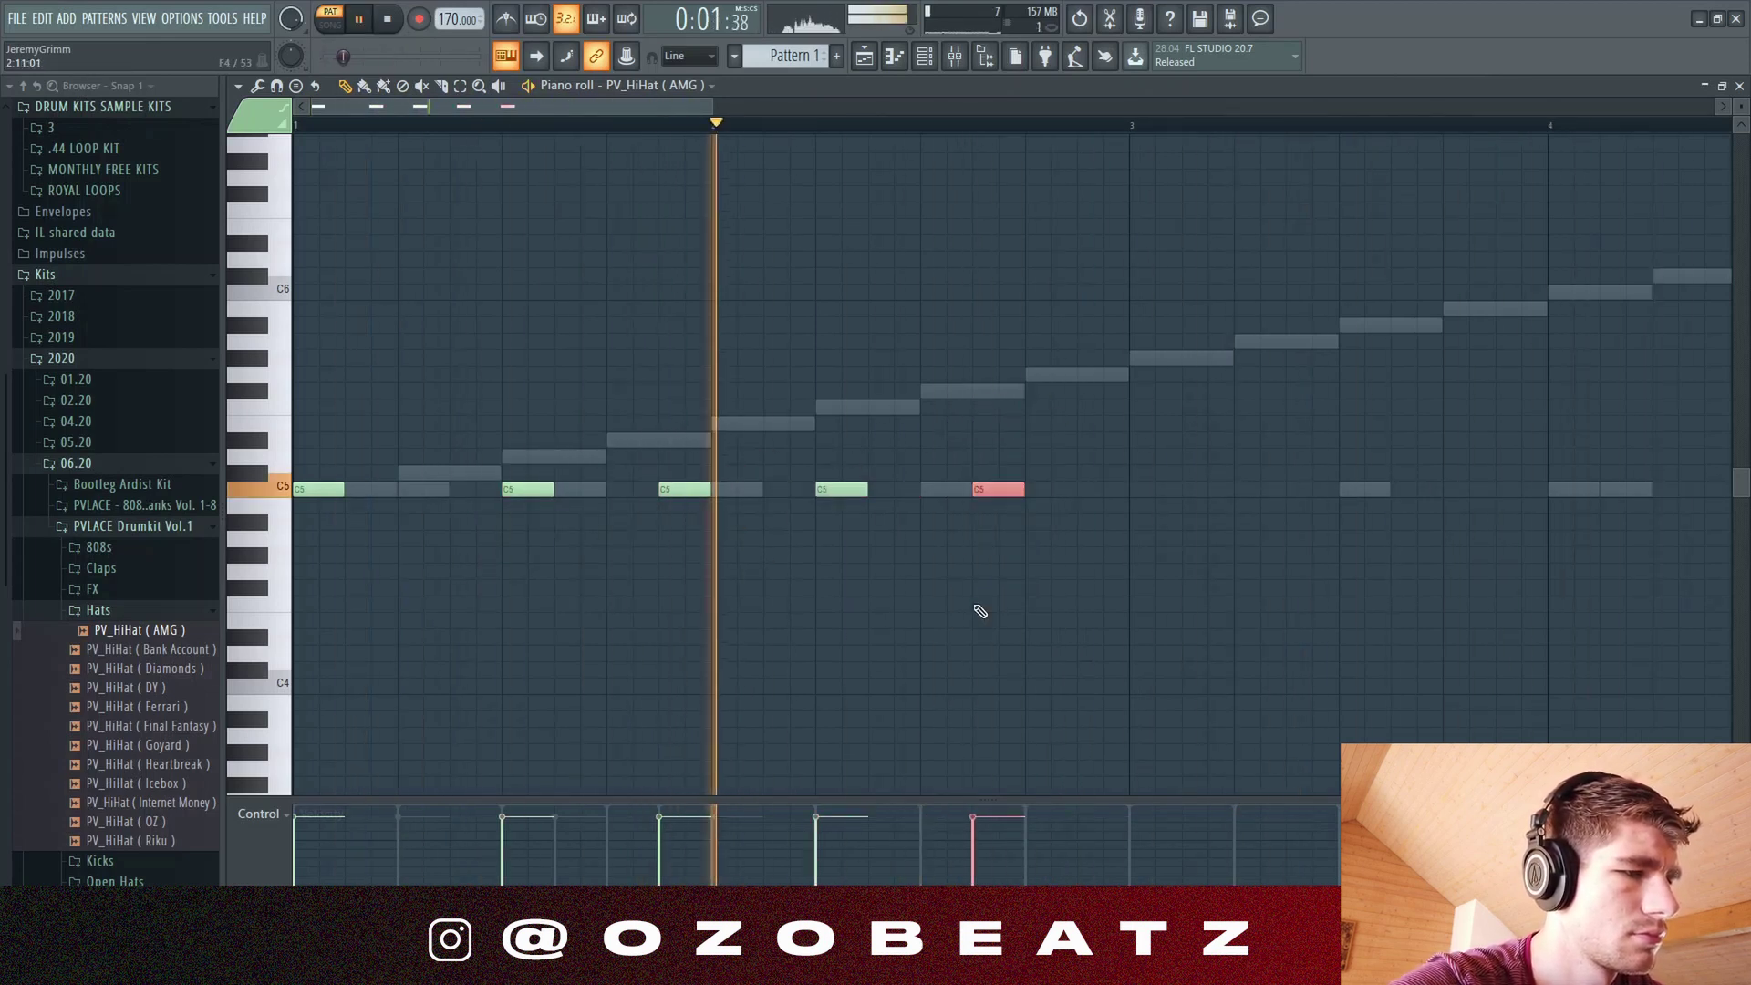
key(shift+Right)
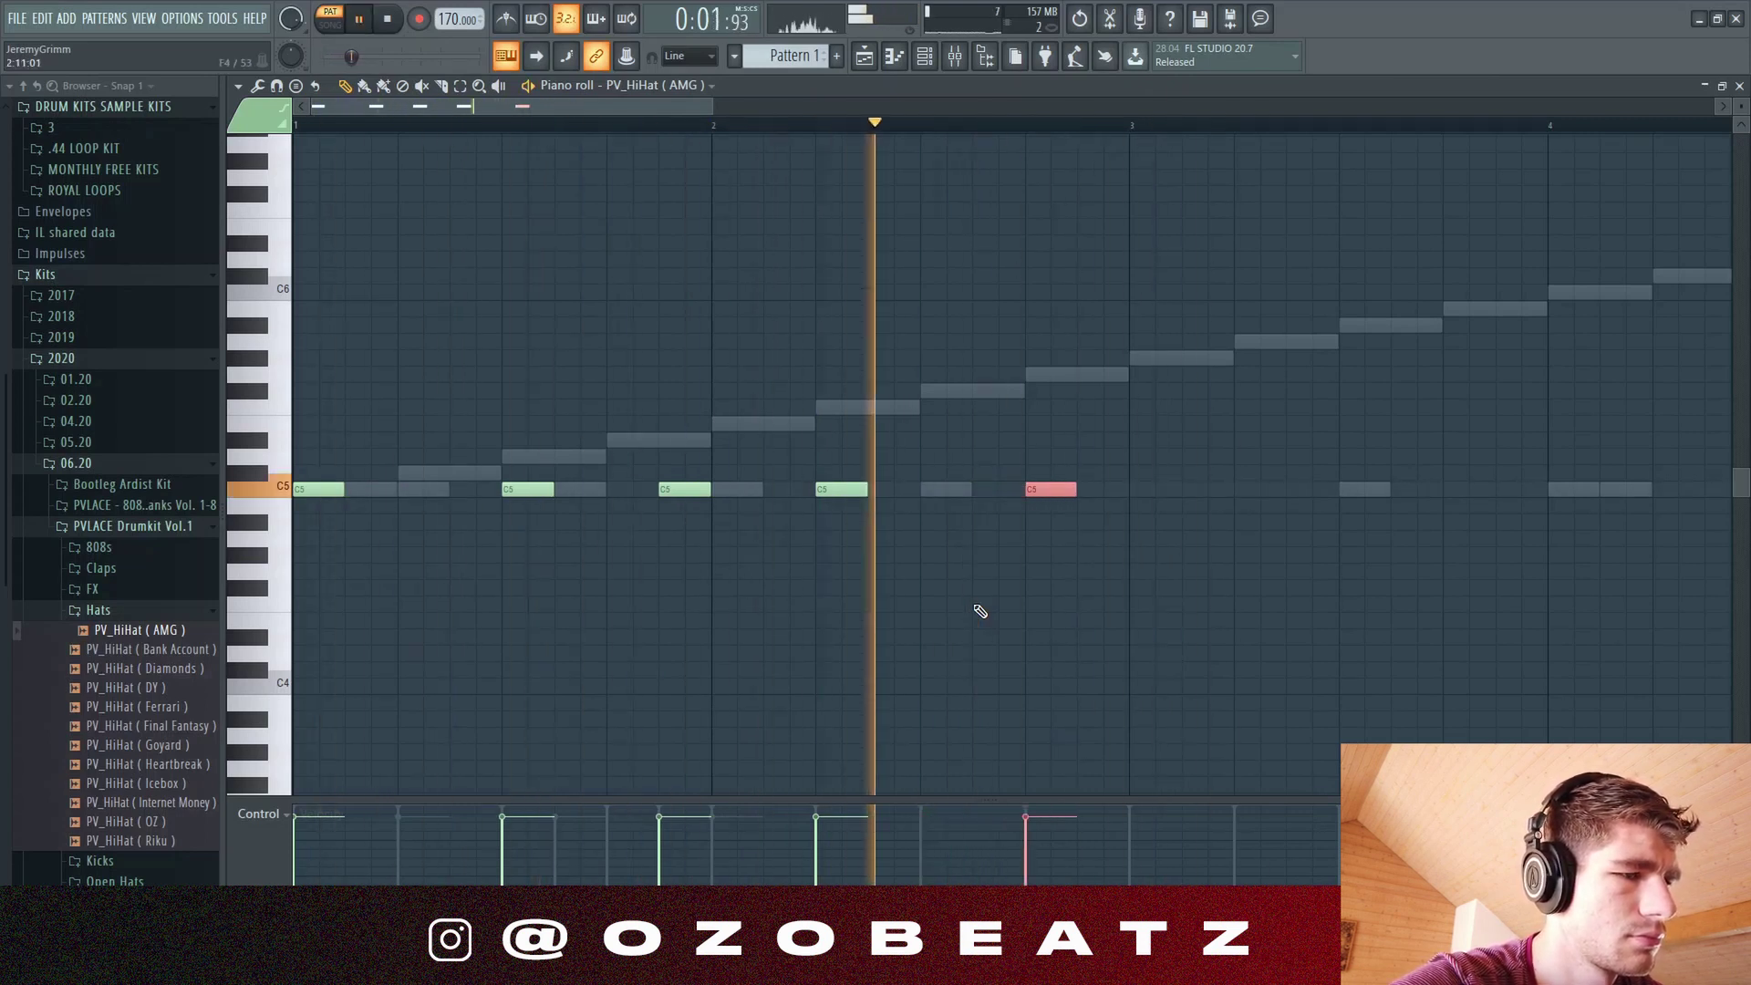
key(shift+Left)
key(shift+Left)
key(shift+Left)
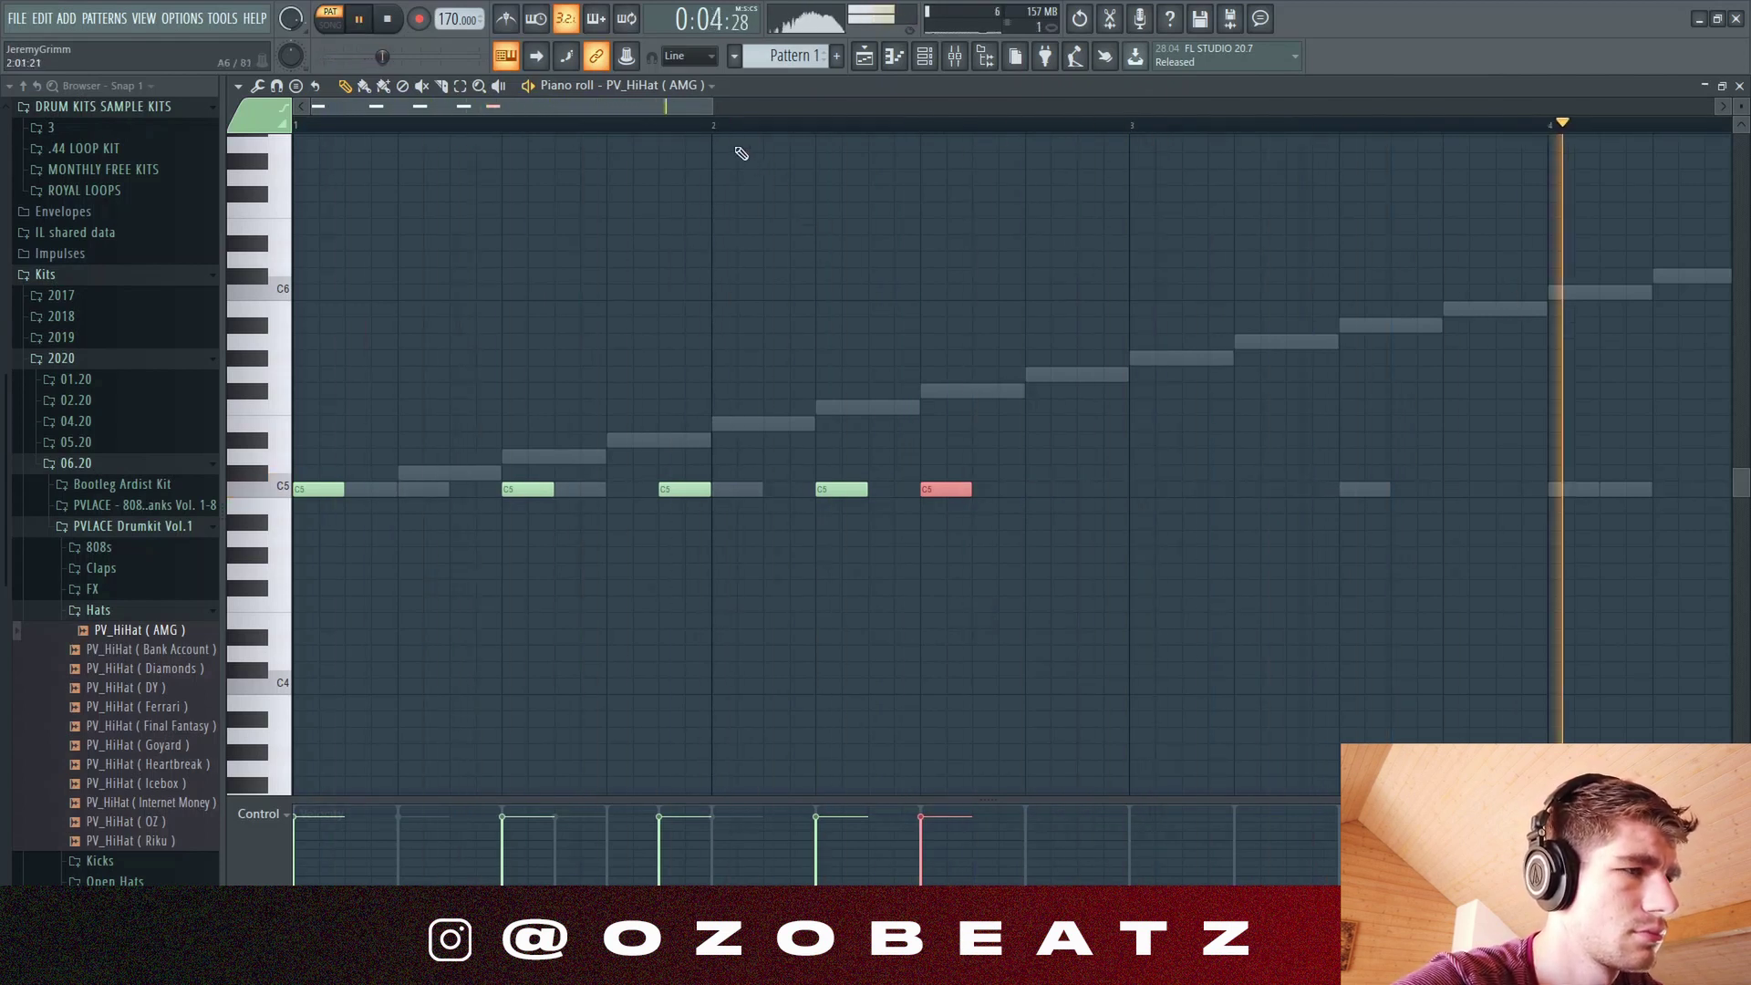
Step: Add PV_HiHat (Ferrari) as a new channel and place a four-hit C5 roll on beat 4 of bar 2 with 1/3 step snap
scroll(980, 101, down, 2)
key(space)
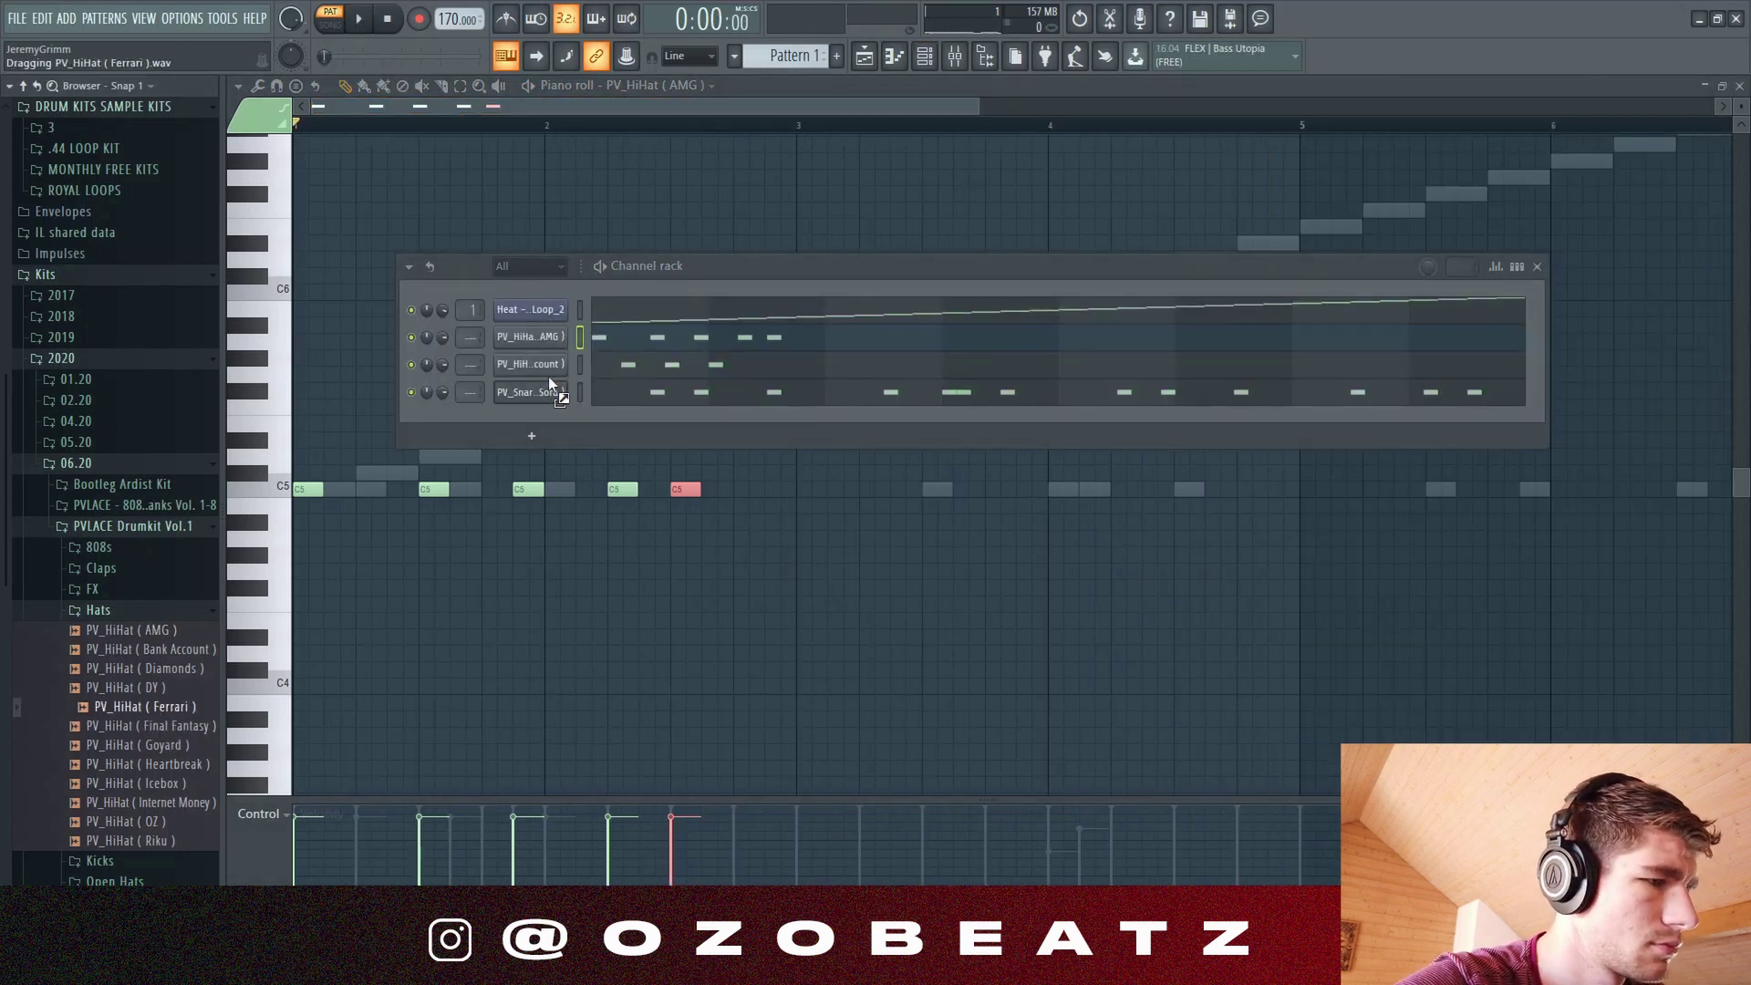
drag(549, 375, 552, 383)
click(497, 394)
click(882, 313)
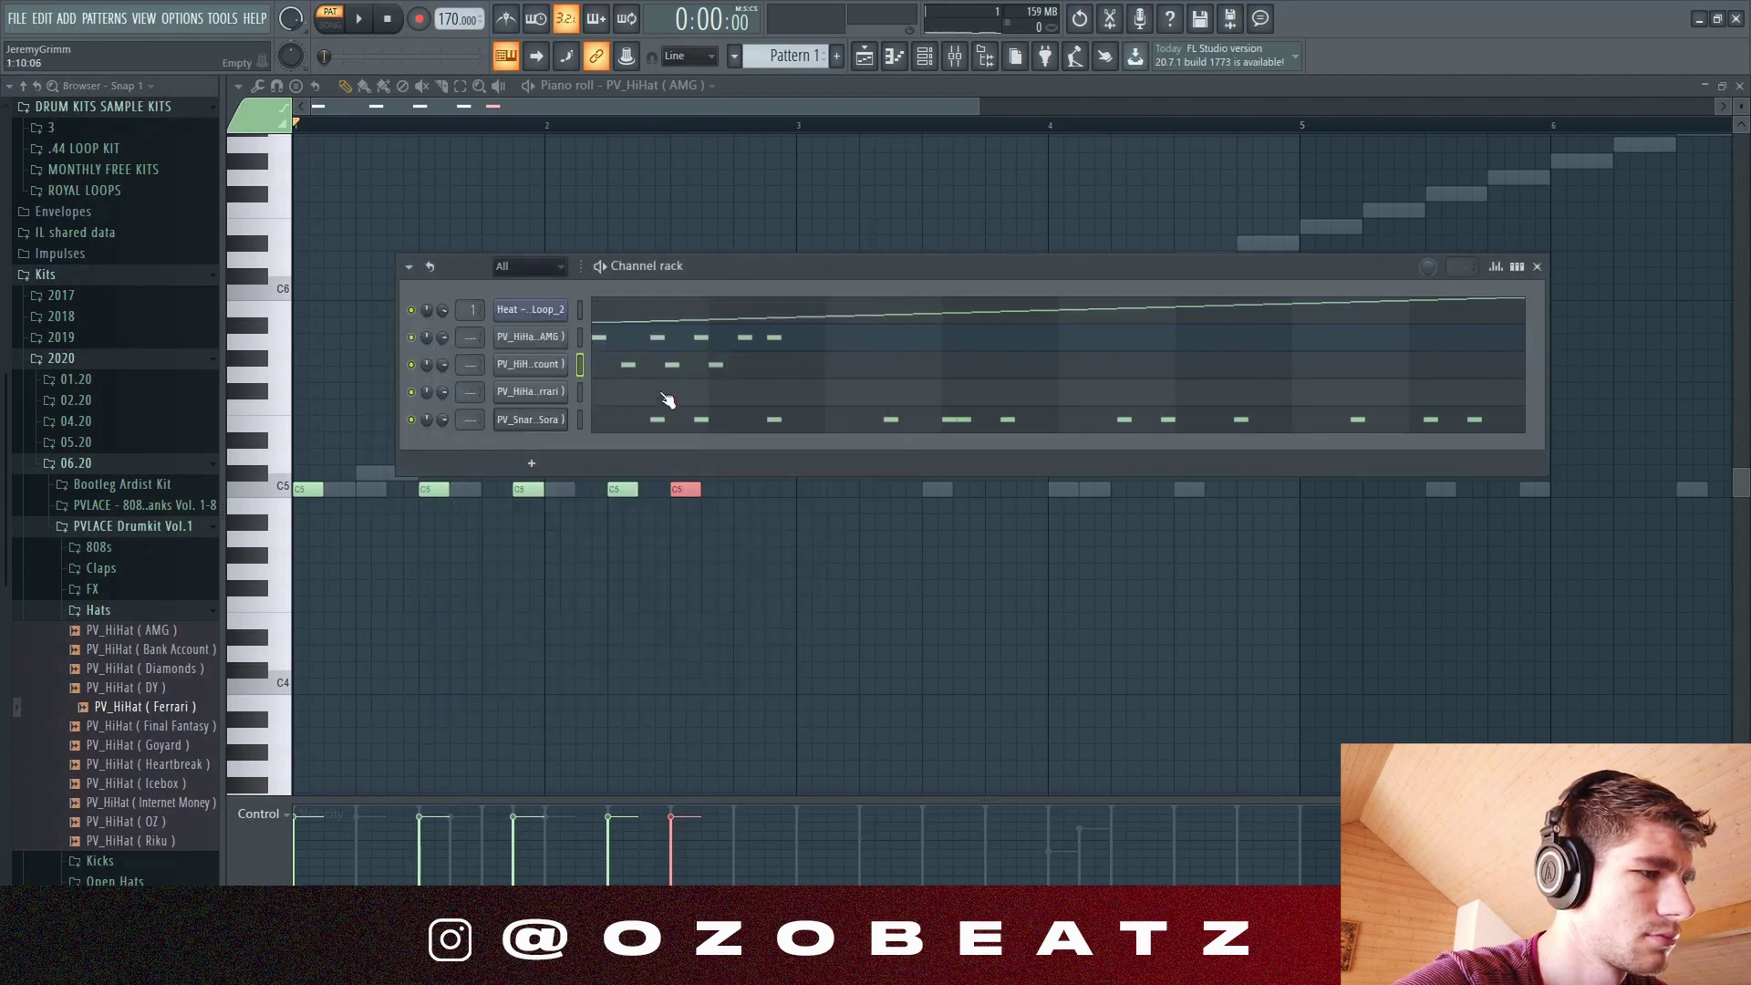
click(727, 393)
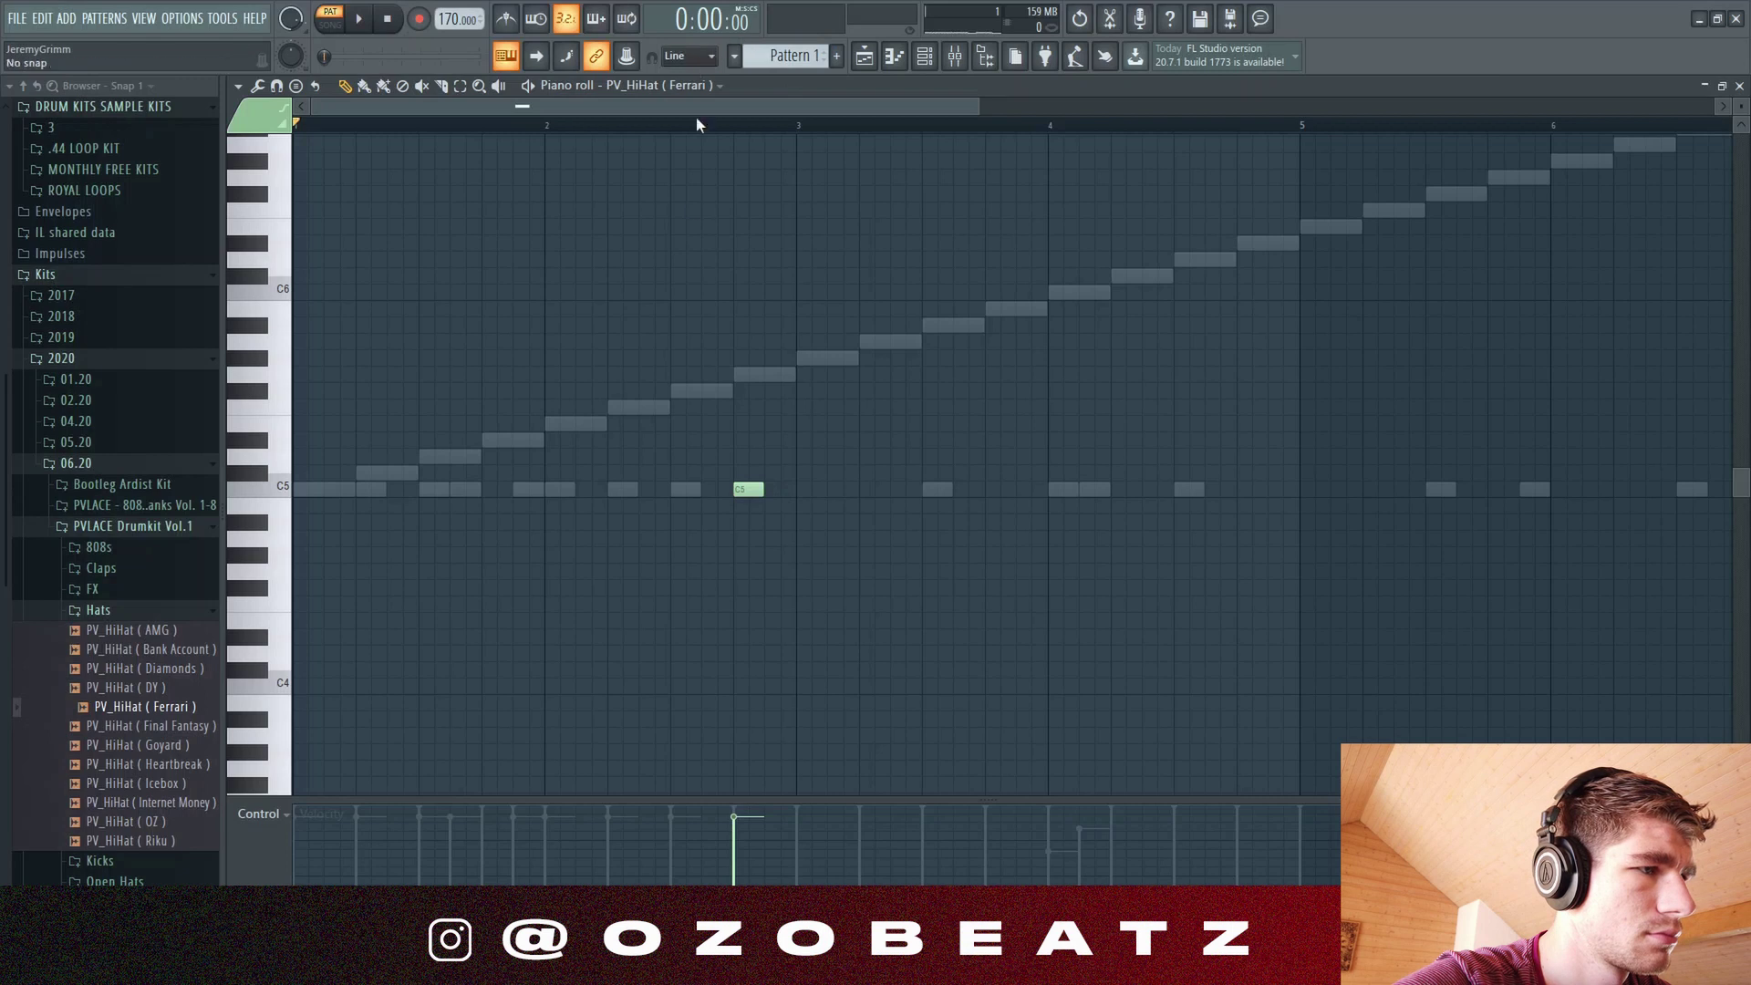
click(686, 174)
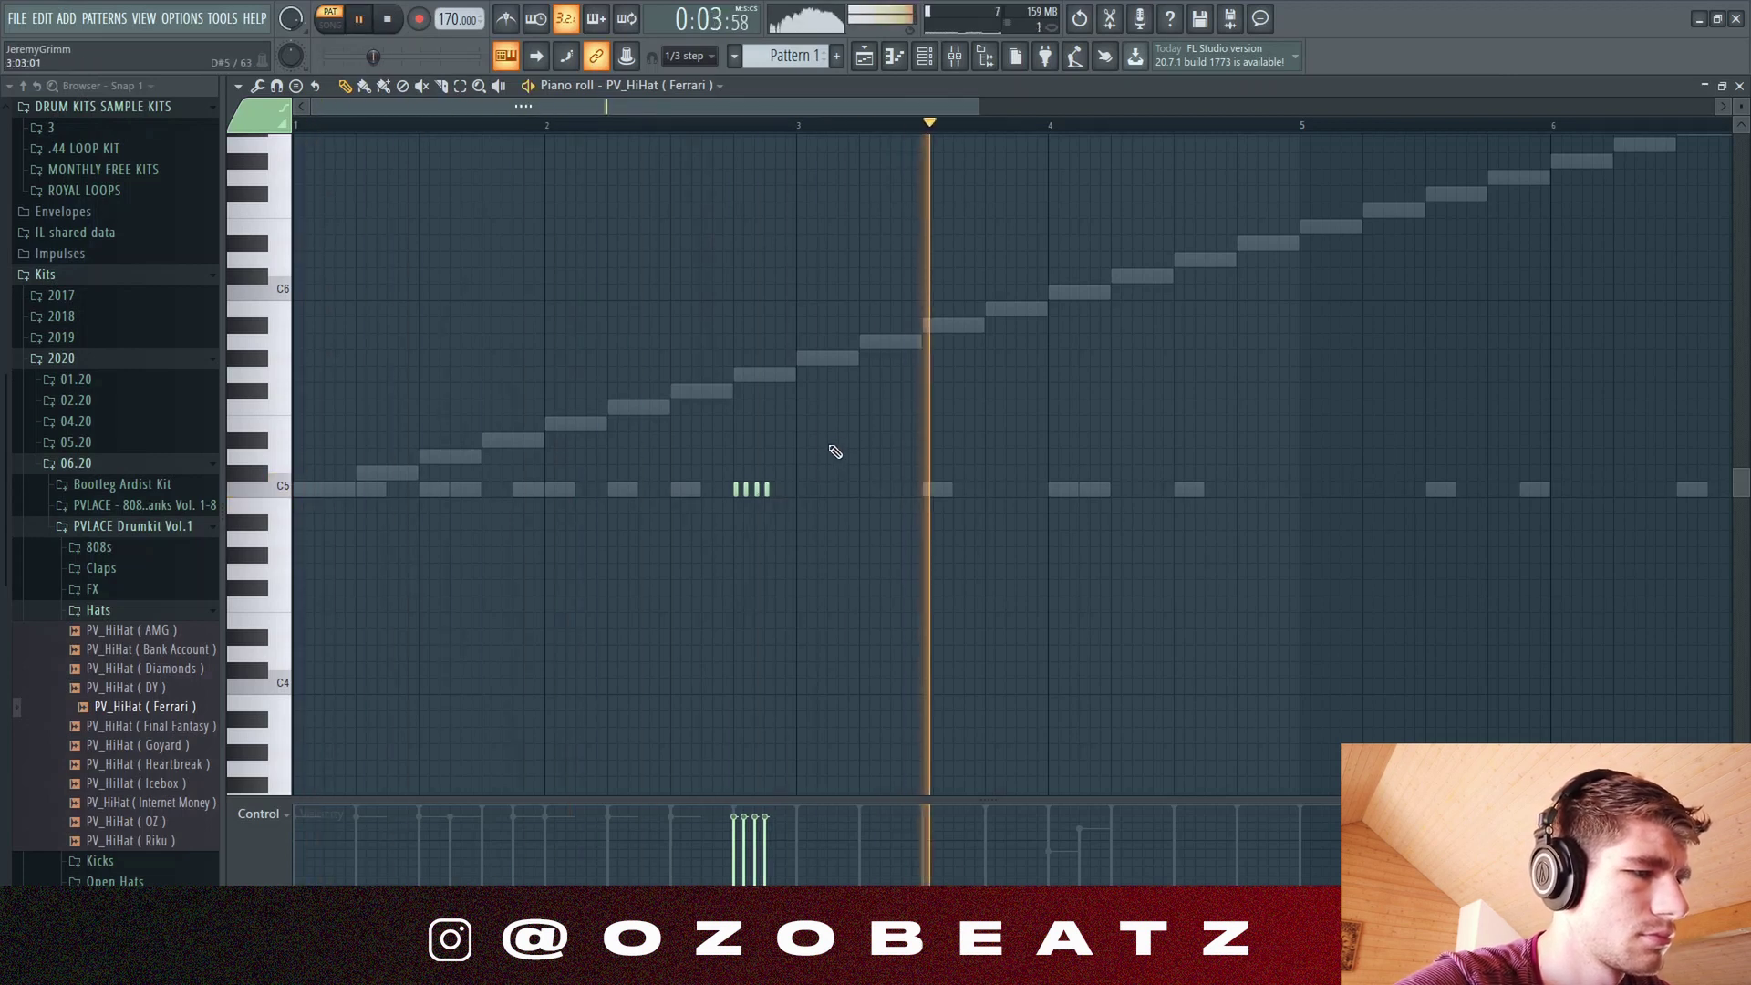
key(space)
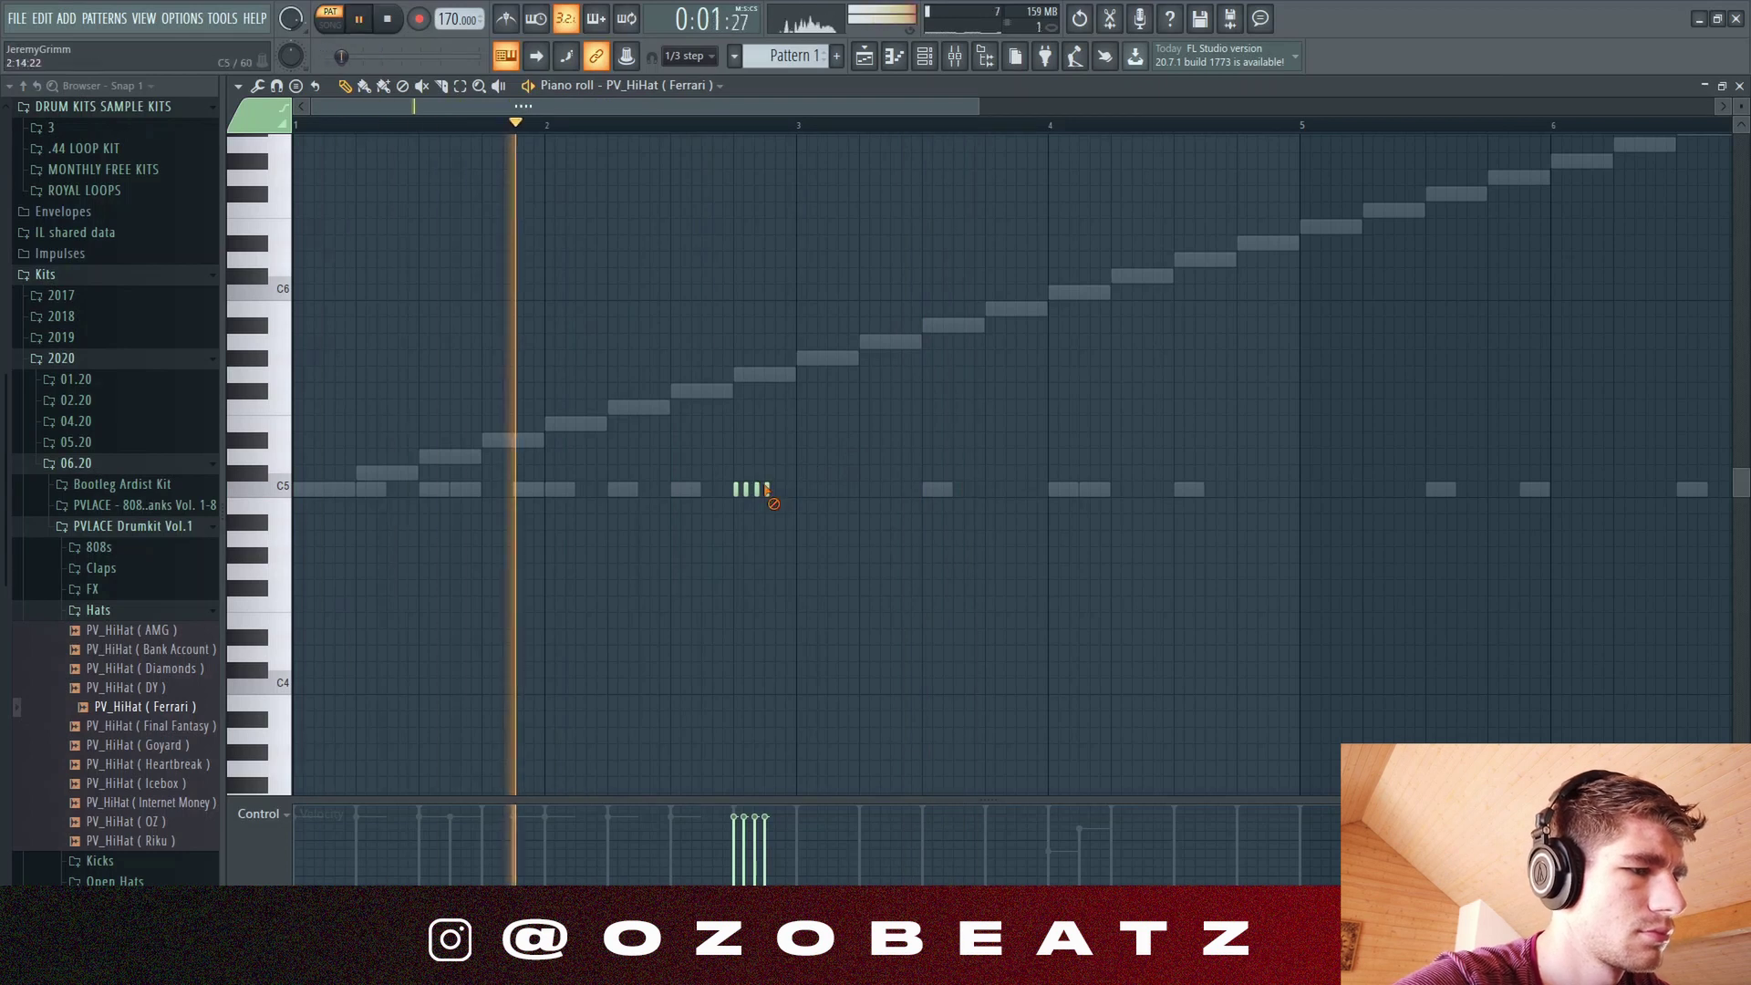
right_click(768, 491)
key(space)
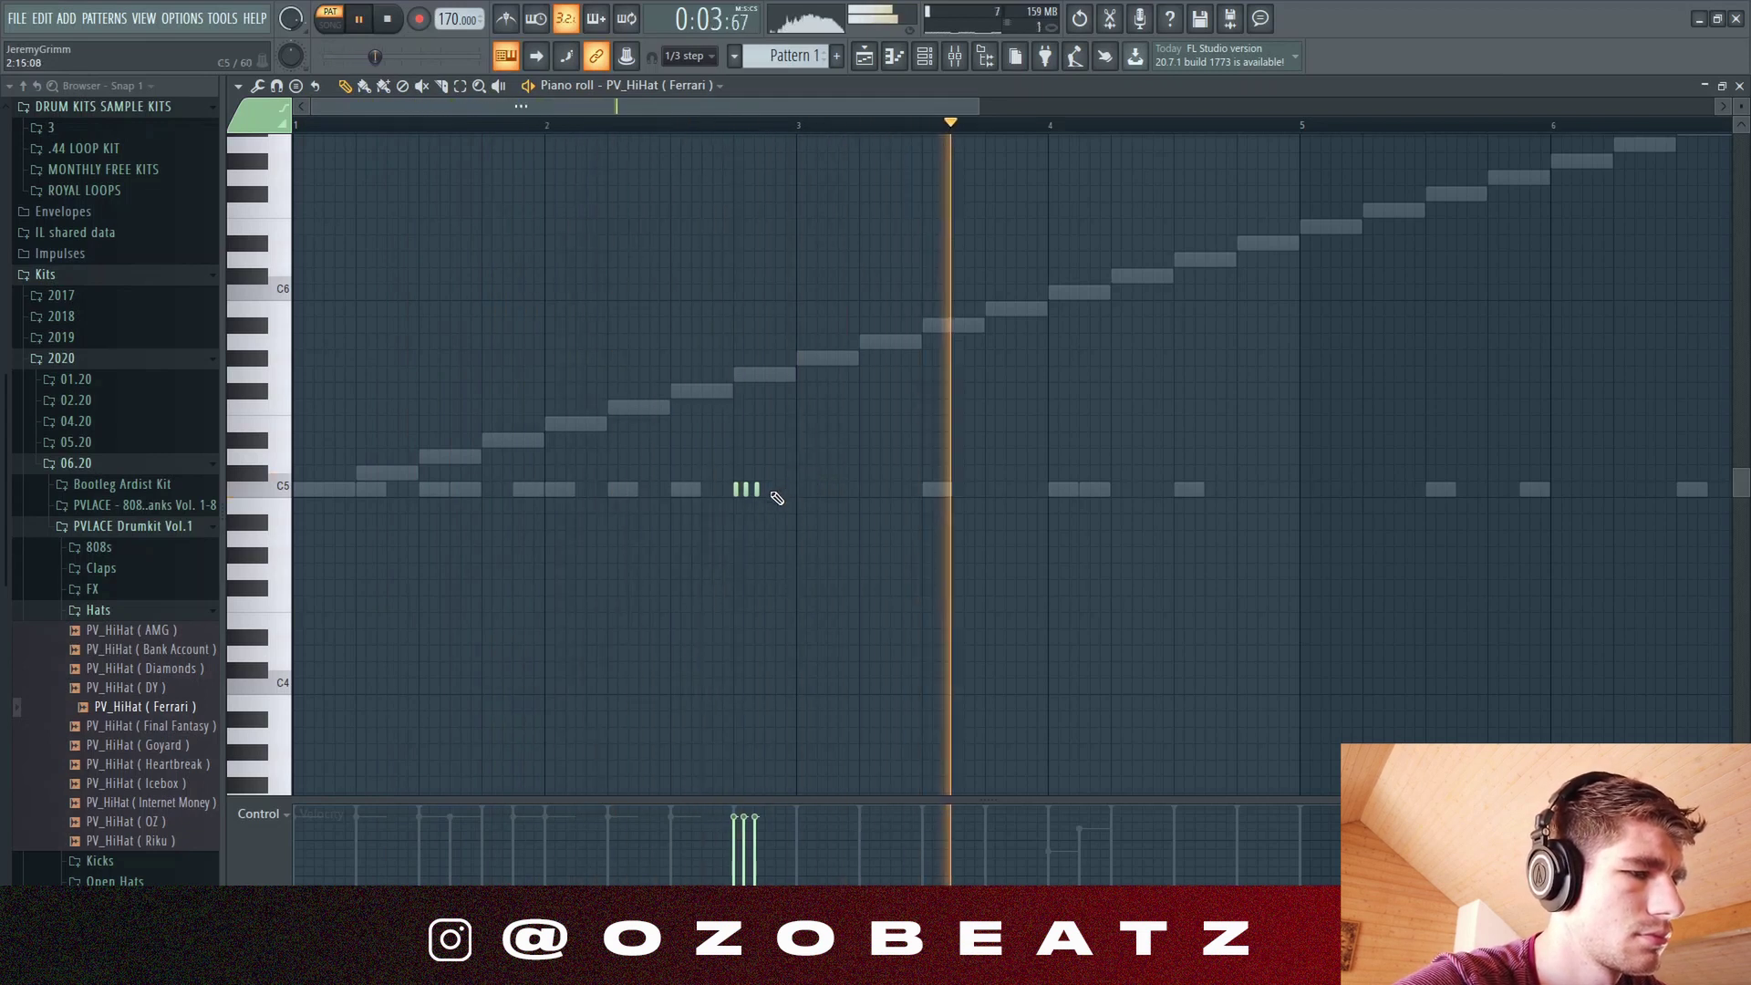
click(768, 491)
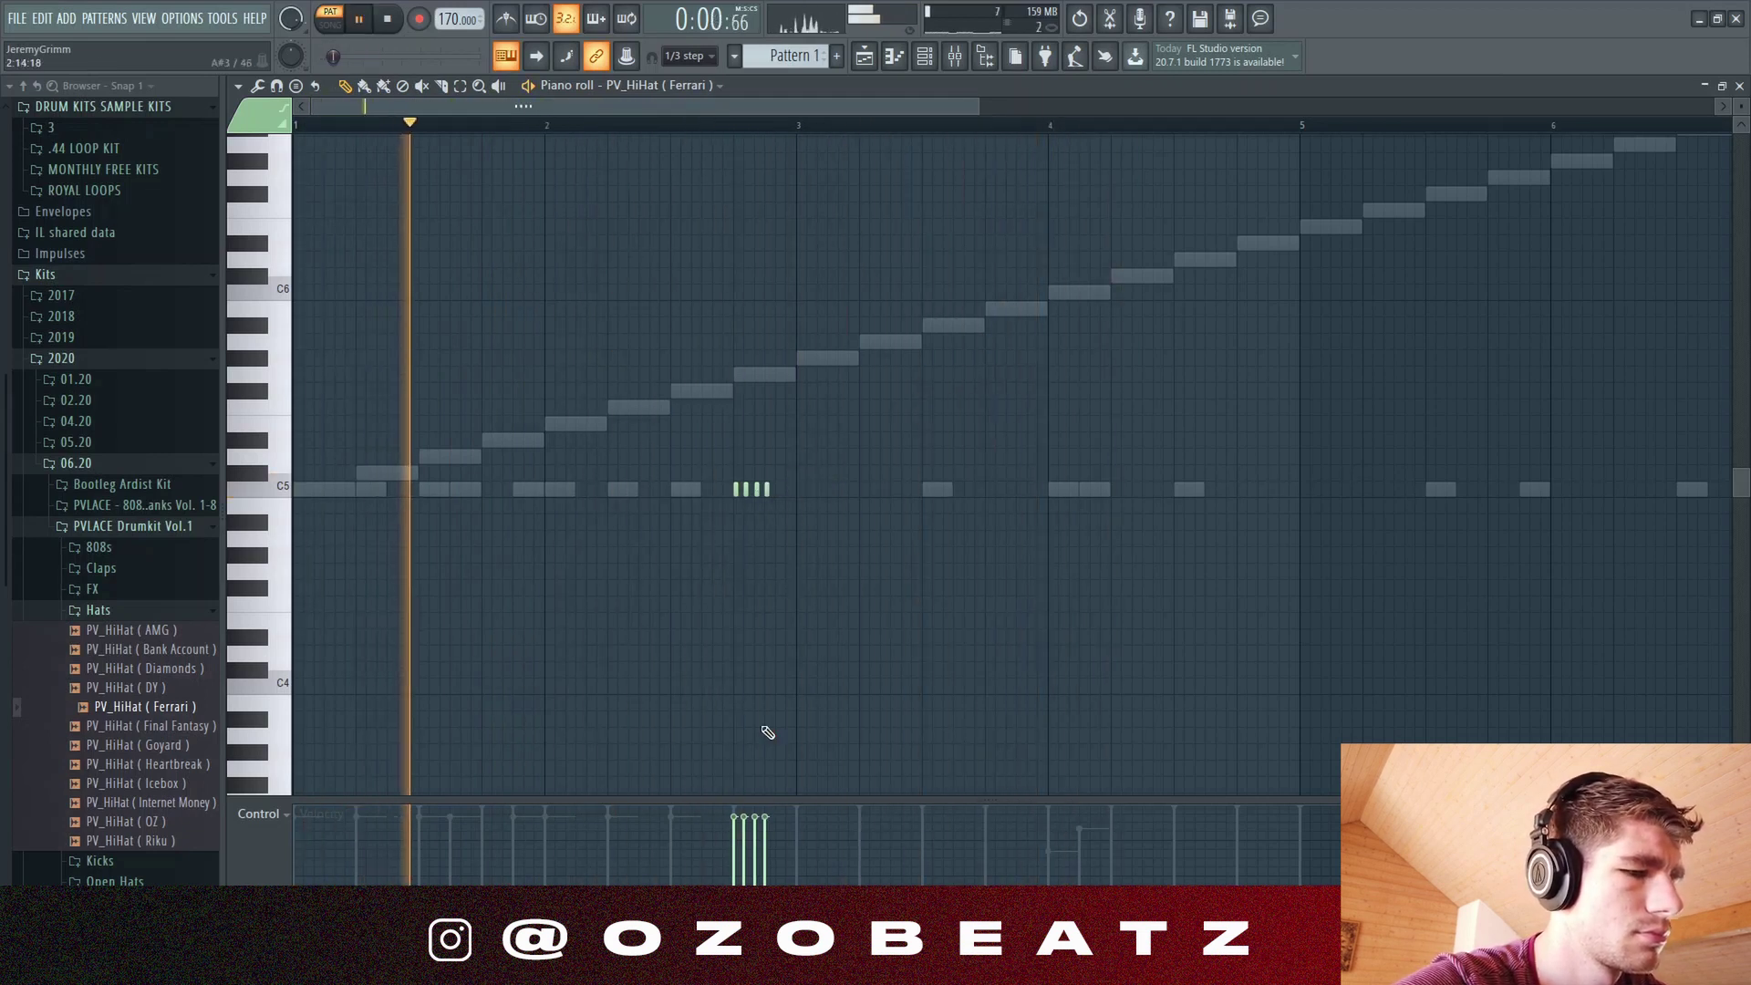
Step: Slope the four PV_HiHat (Ferrari) roll velocities downward and copy the roll to beat 2 of bar 4
drag(733, 821, 768, 882)
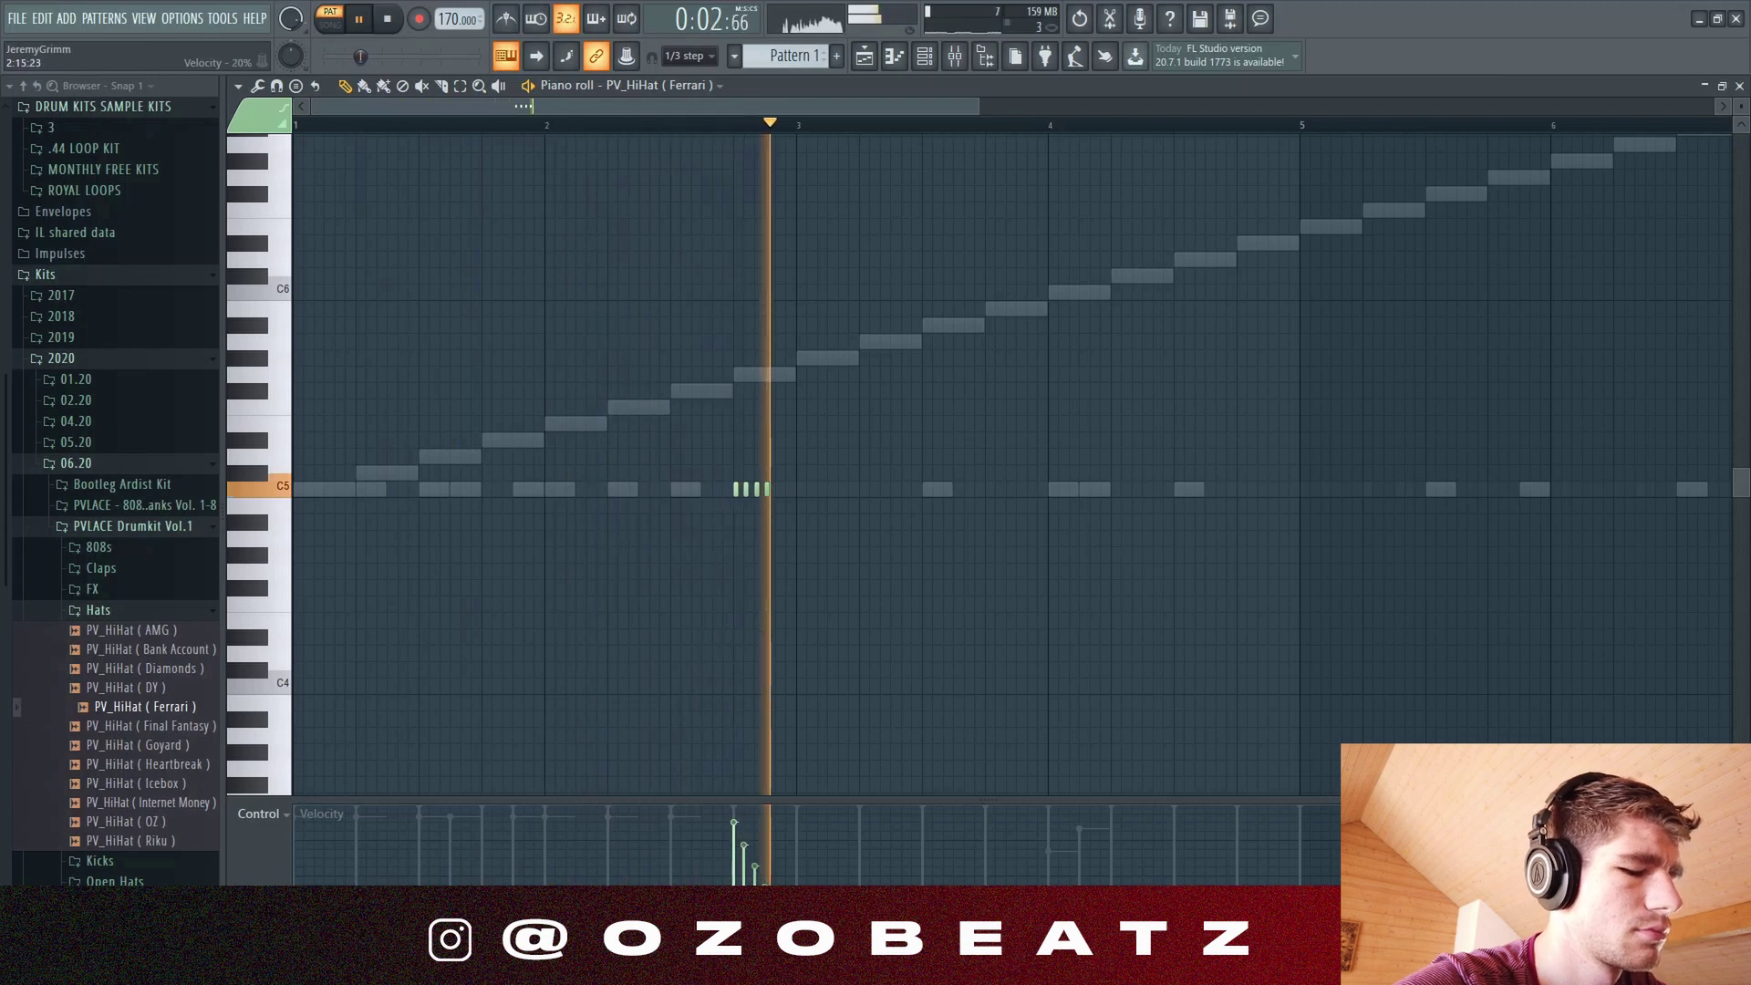
drag(735, 818, 766, 857)
drag(922, 334, 659, 596)
drag(739, 489, 1116, 479)
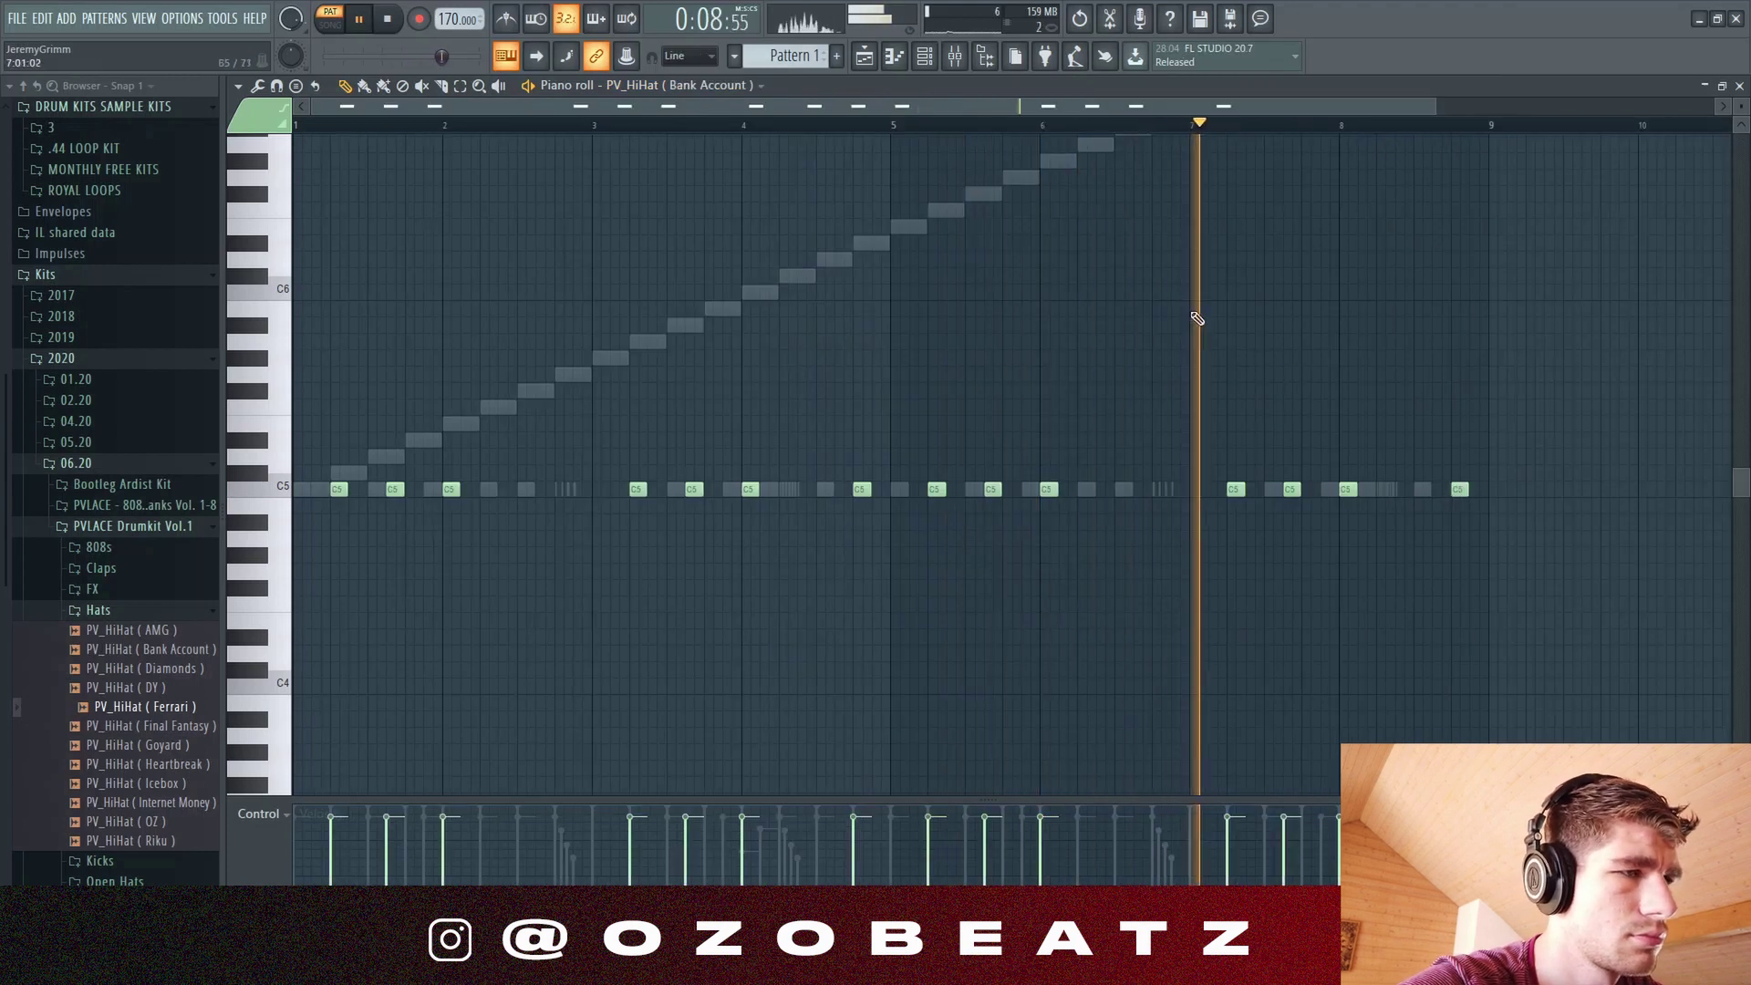
Step: Add the PV_Kick (Kush) sample from the Kicks folder as a new channel below the melody loop
click(893, 55)
click(515, 421)
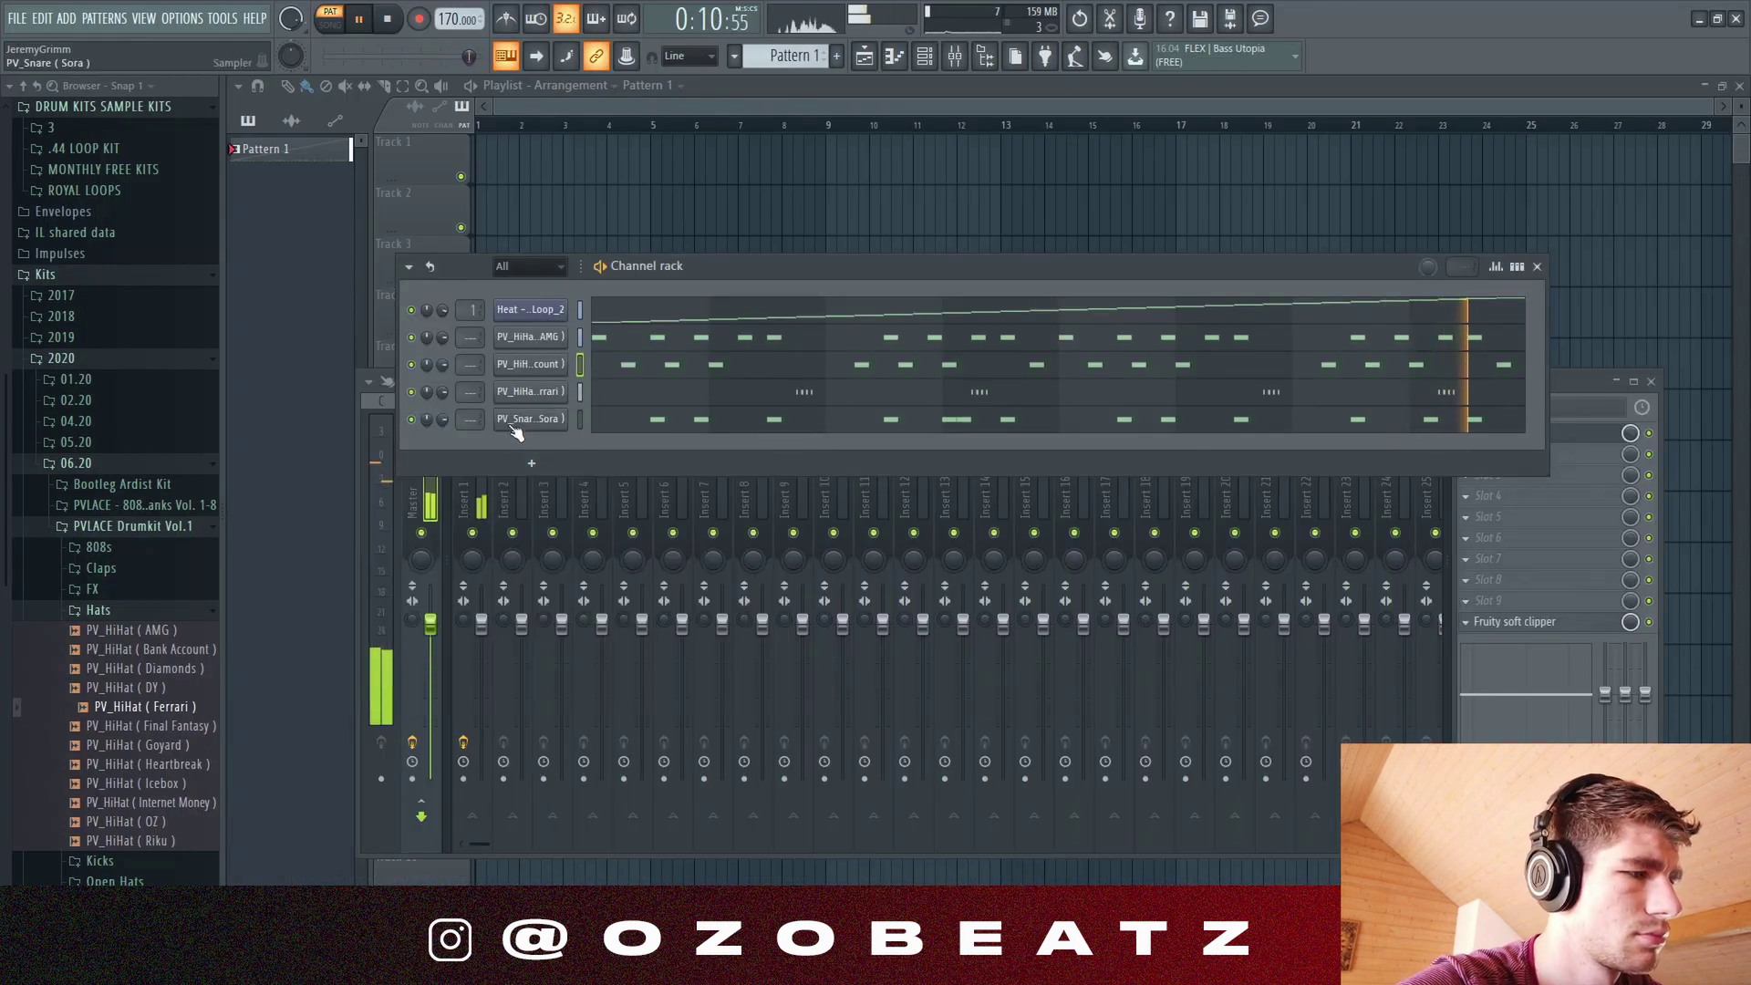
click(105, 616)
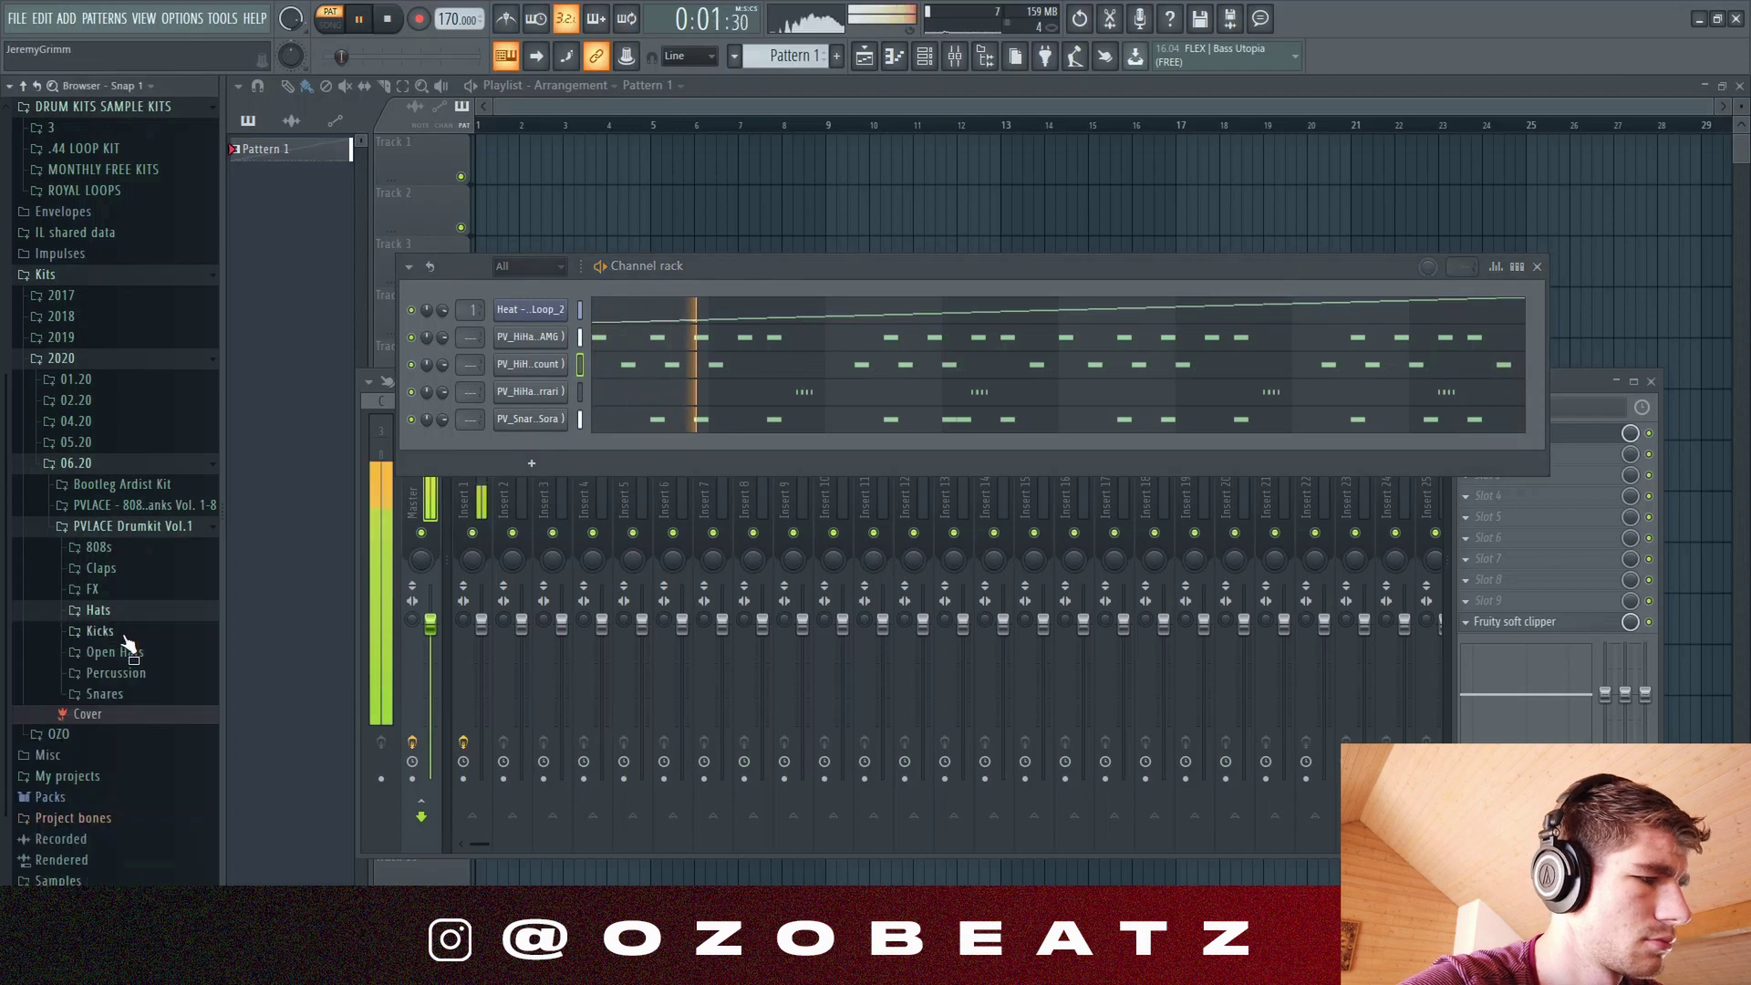
click(125, 633)
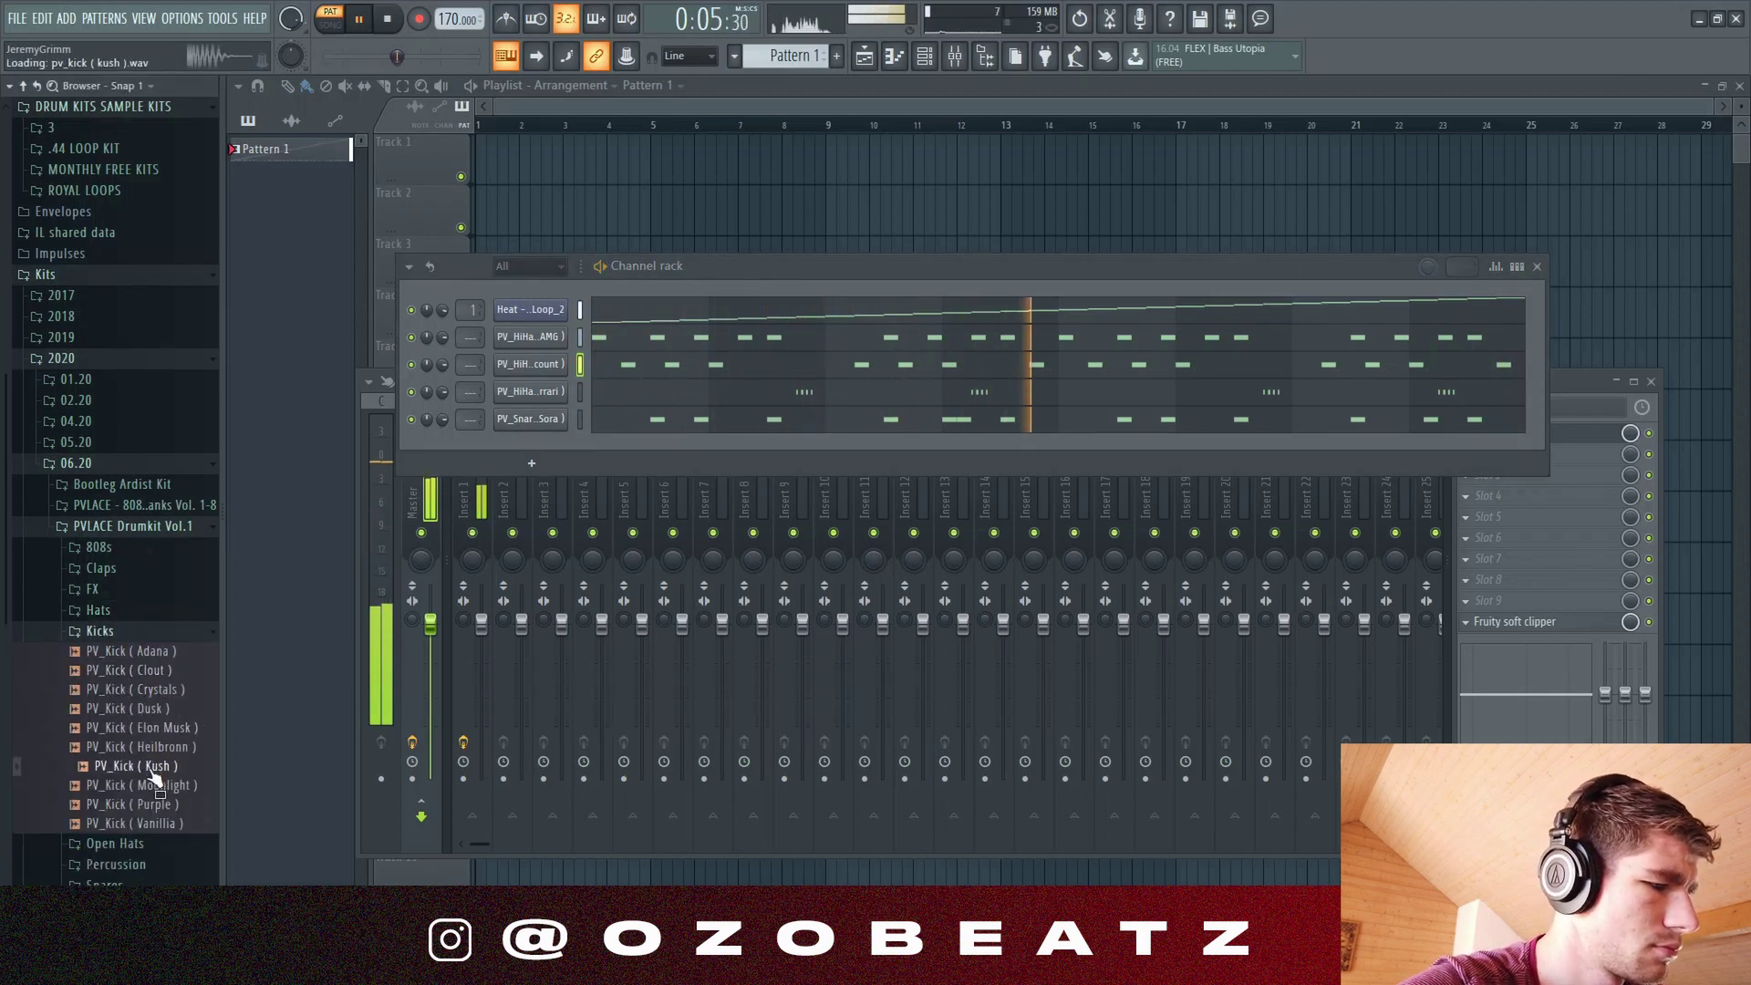
drag(564, 335, 539, 340)
Step: Place PV_Kick (Kush) hits on C5 across all eight bars, adjusting the closing hits in bar 8
key(F7)
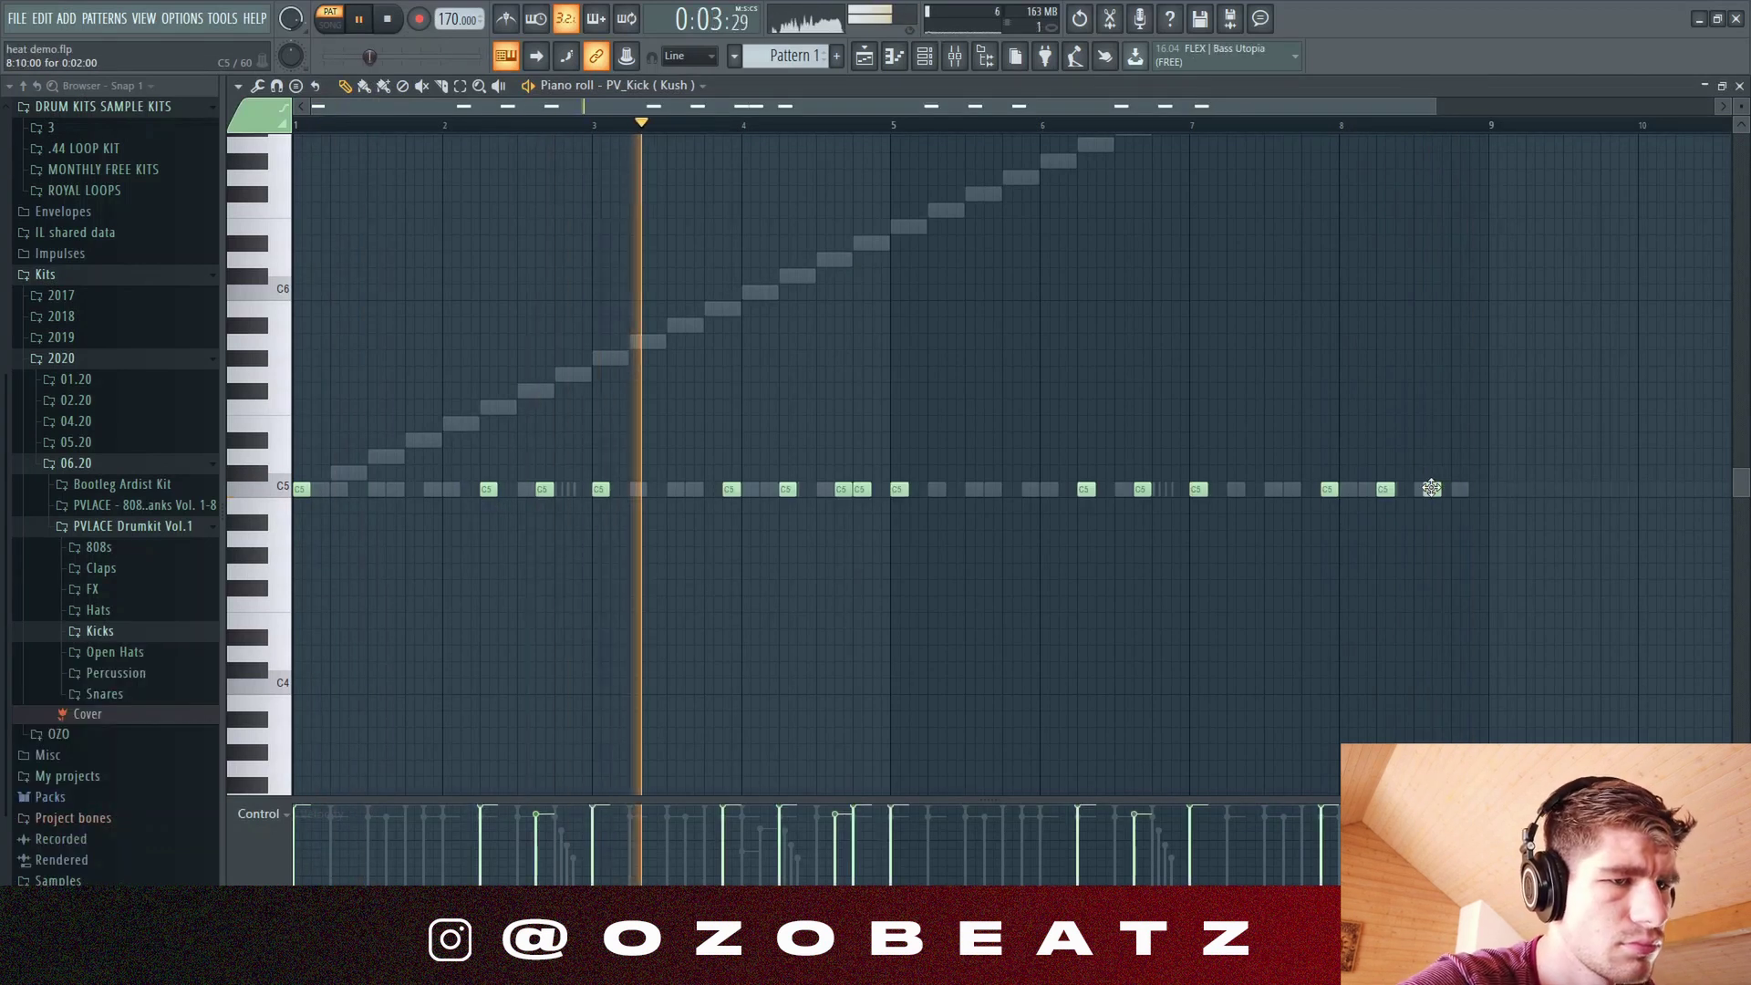
drag(1430, 488, 1420, 489)
click(1366, 488)
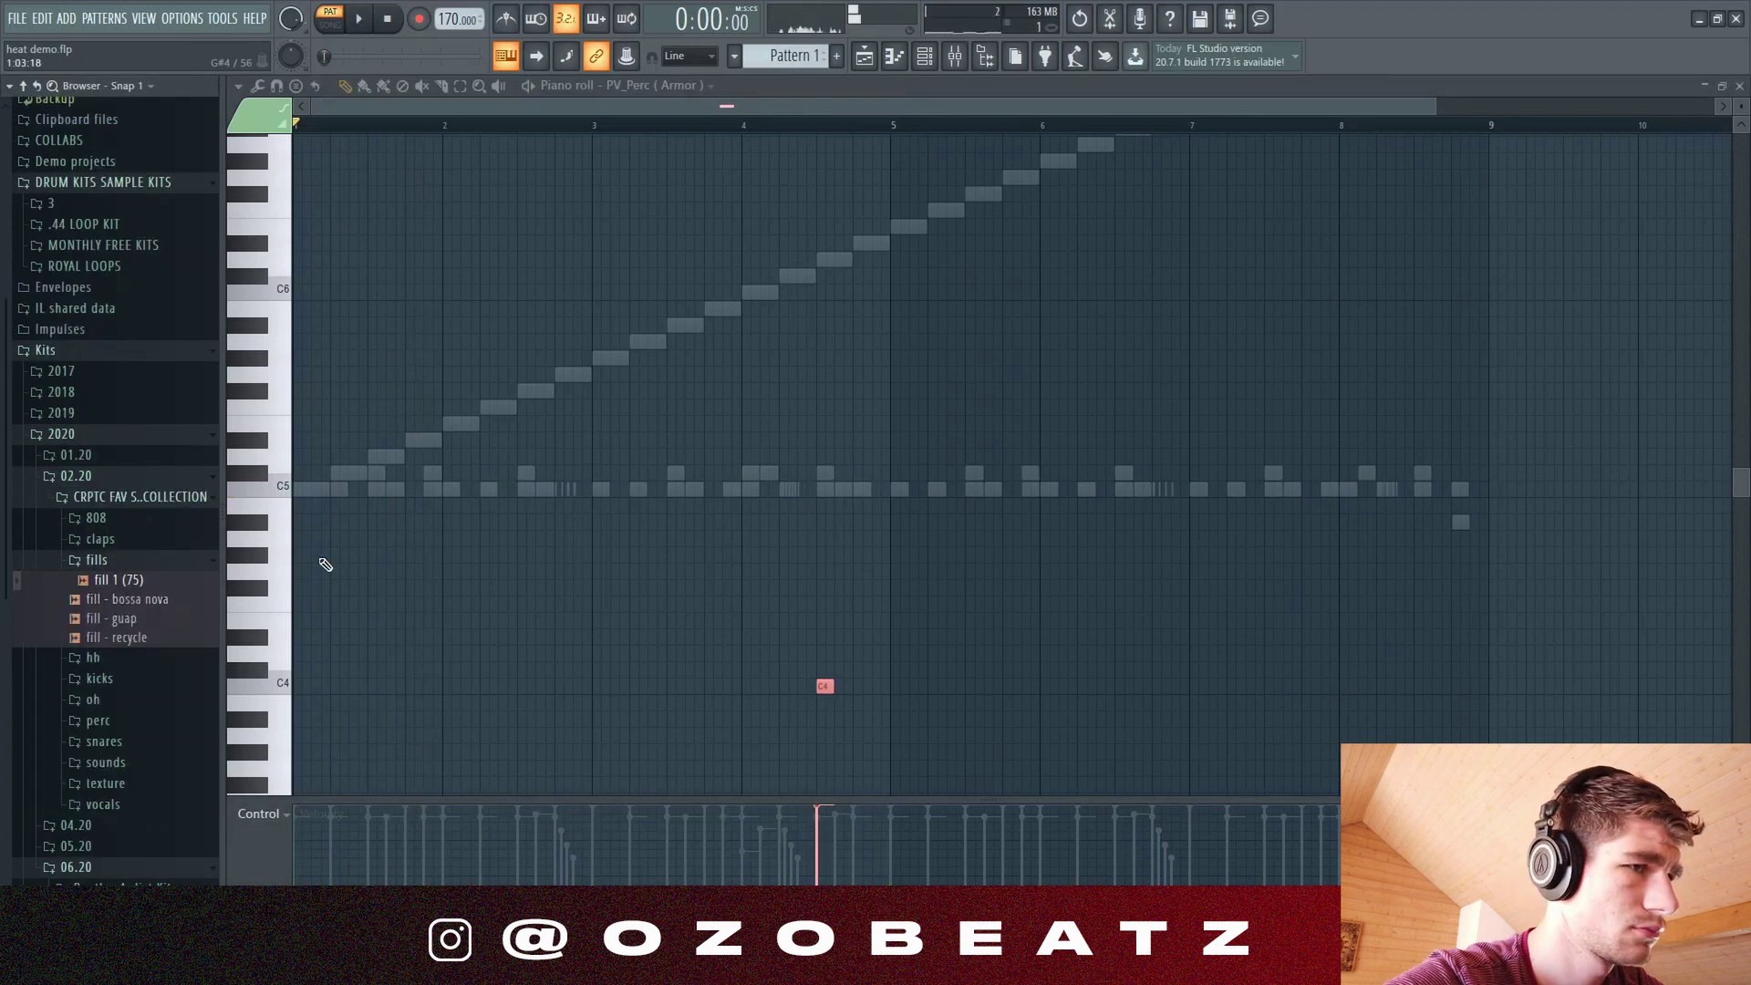
Step: Load the fill 1 (75) sample onto the PV_Perc (Armor) channel and open its channel settings
click(940, 69)
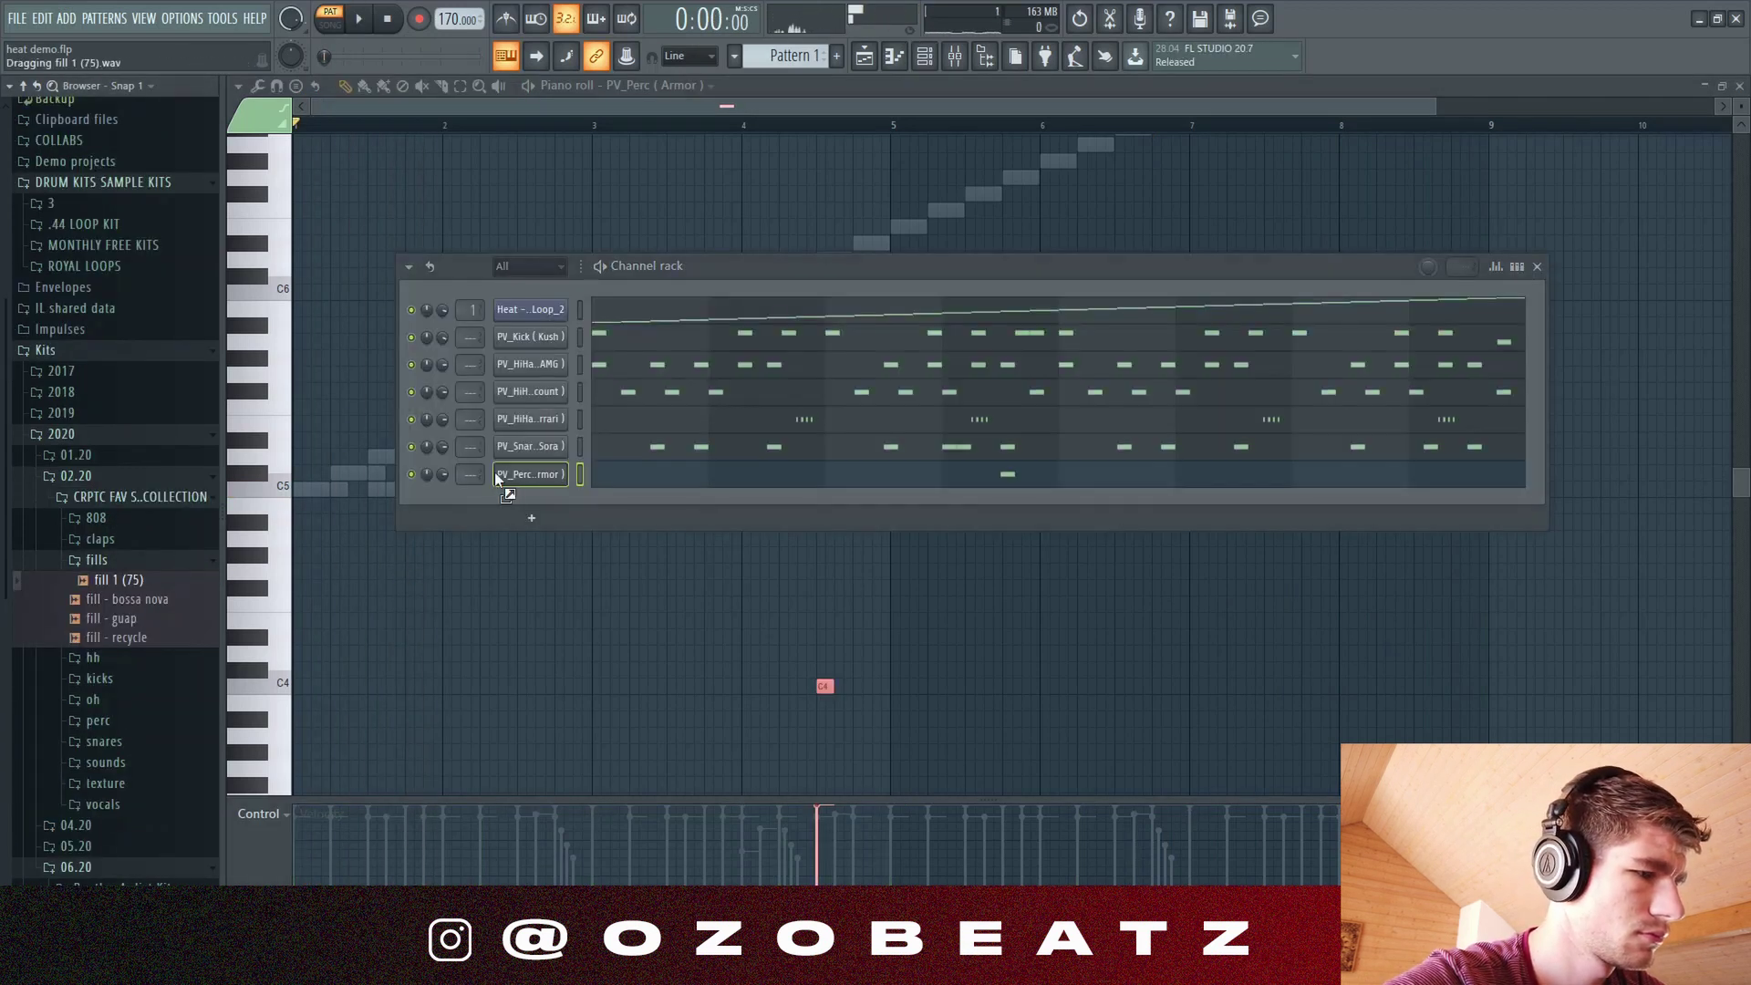
click(552, 481)
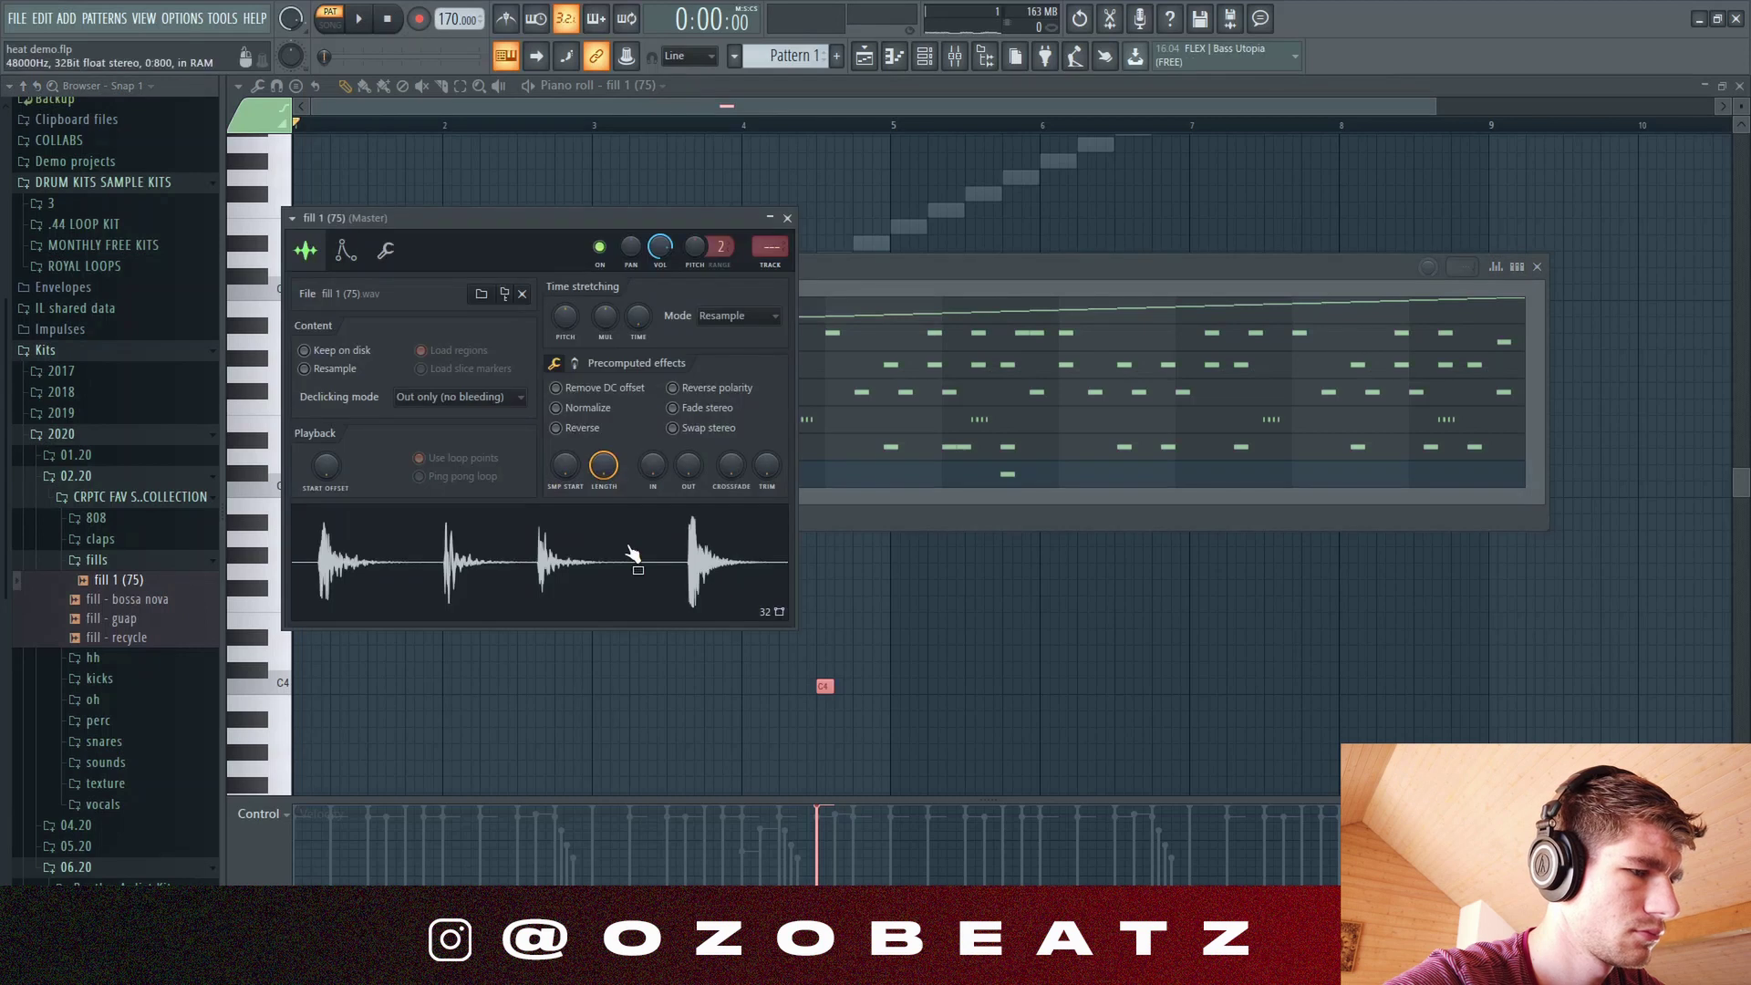
Step: Isolate the first three hits of fill 1 (75) in Edison, load them onto the fill channel, and place an A#4 note in bar 8
click(692, 616)
drag(817, 555, 305, 629)
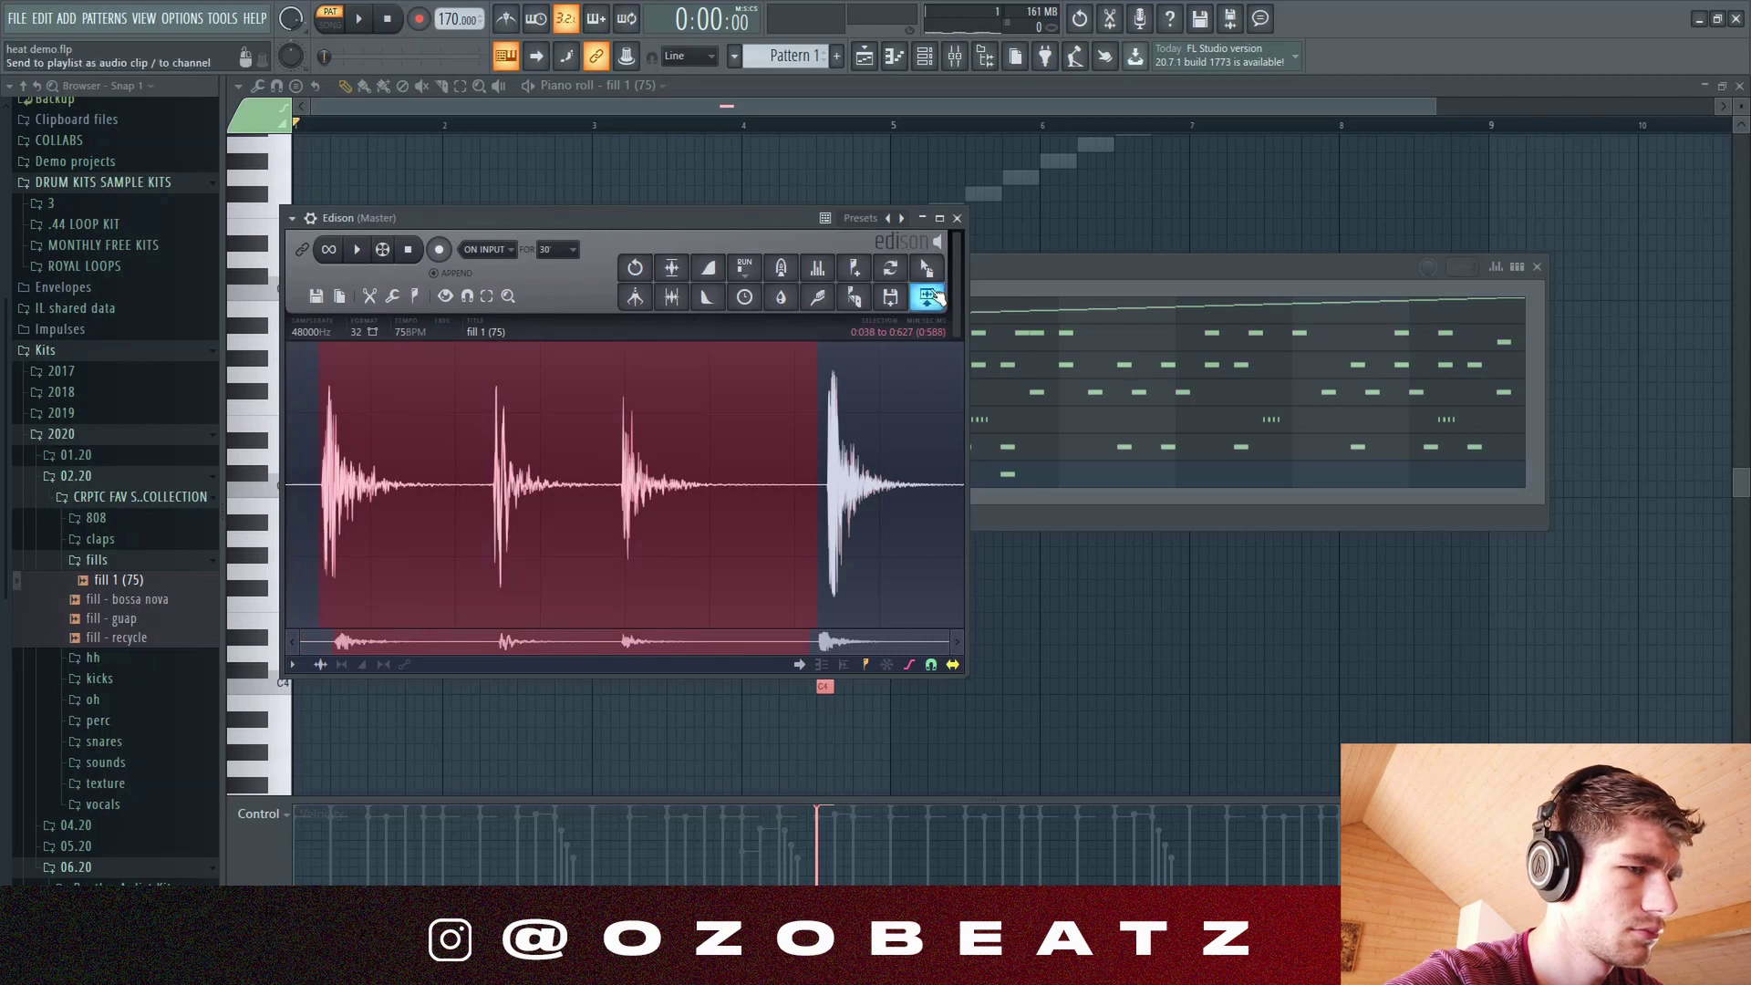
drag(927, 269, 487, 516)
drag(734, 554, 729, 559)
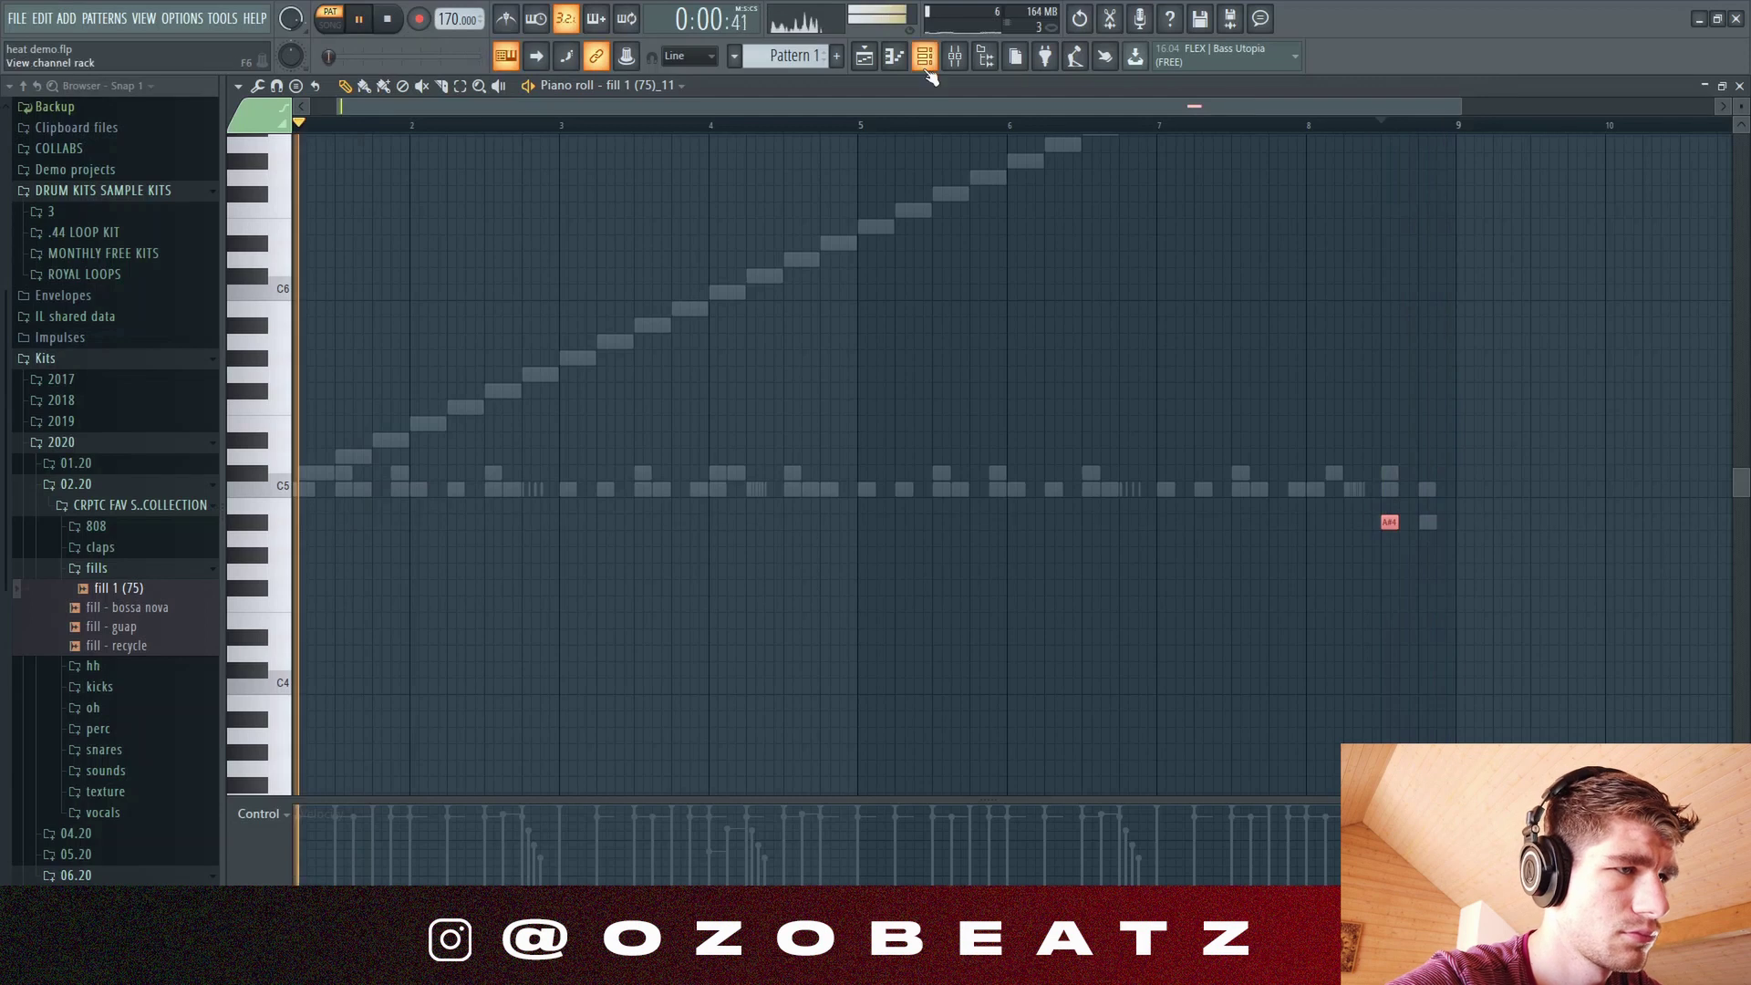
Step: Copy the PV_Kick (Kush) notes onto the MIKSU 808 (NASTY) channel and play the pattern
click(925, 56)
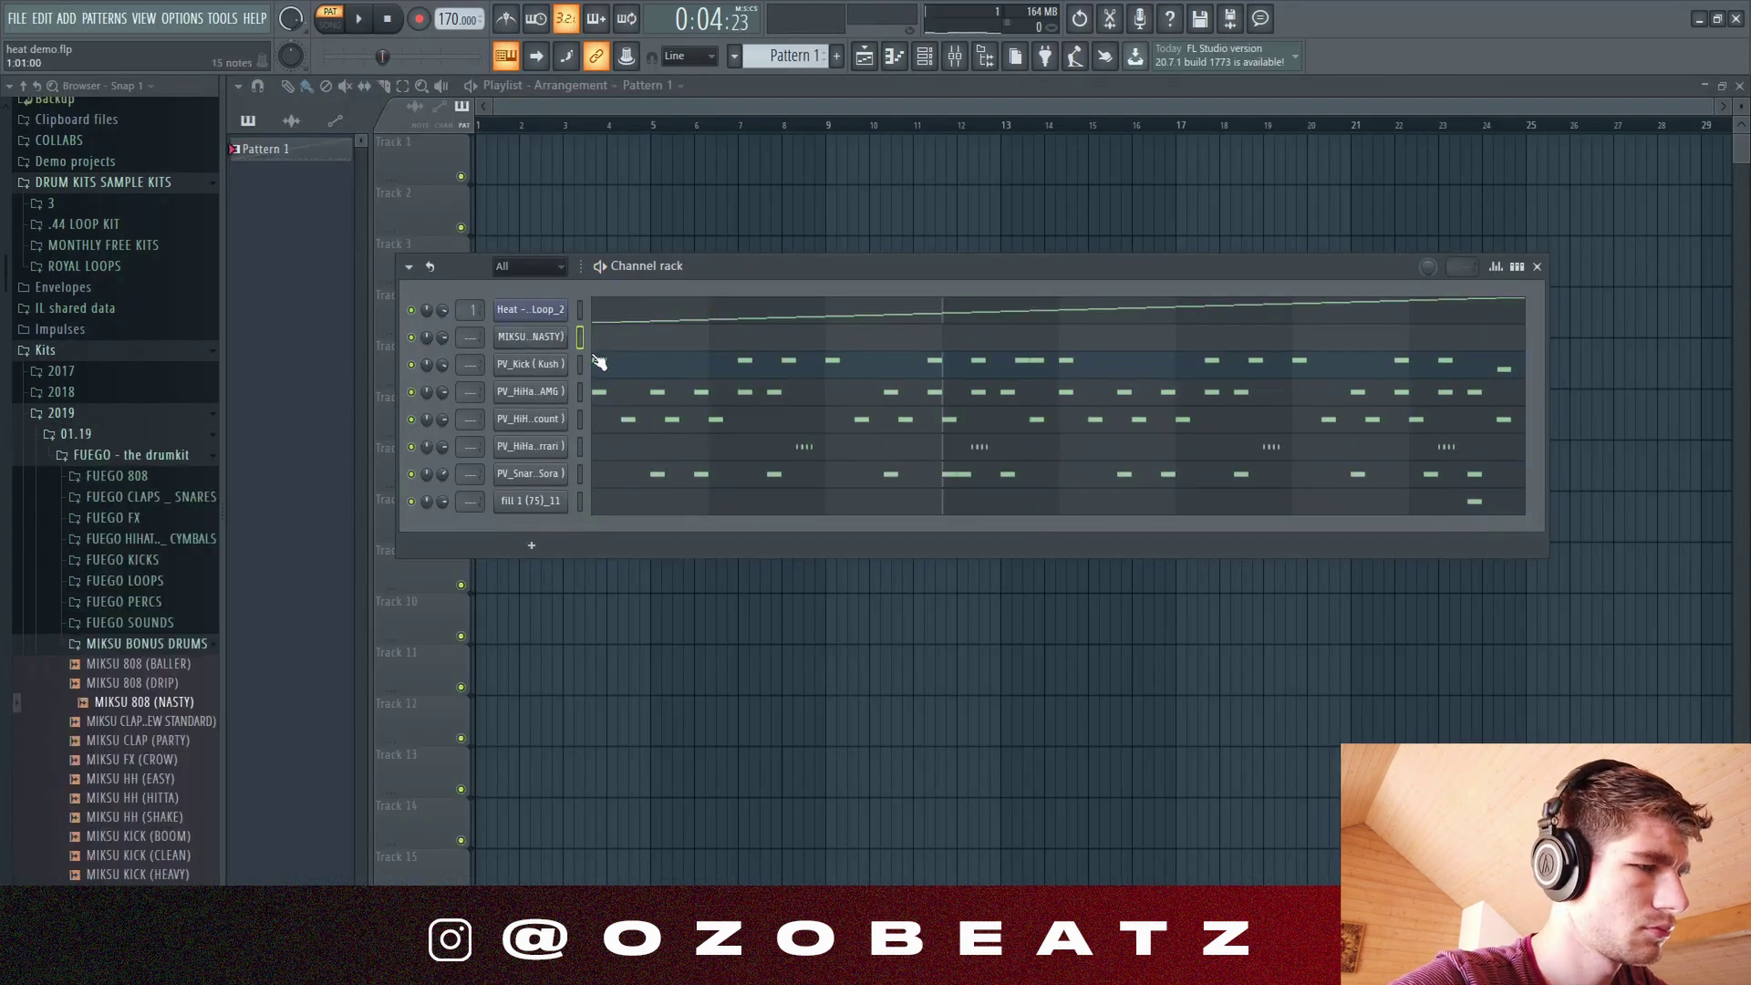
key(ctrl+c)
key(Up)
key(ctrl+v)
key(space)
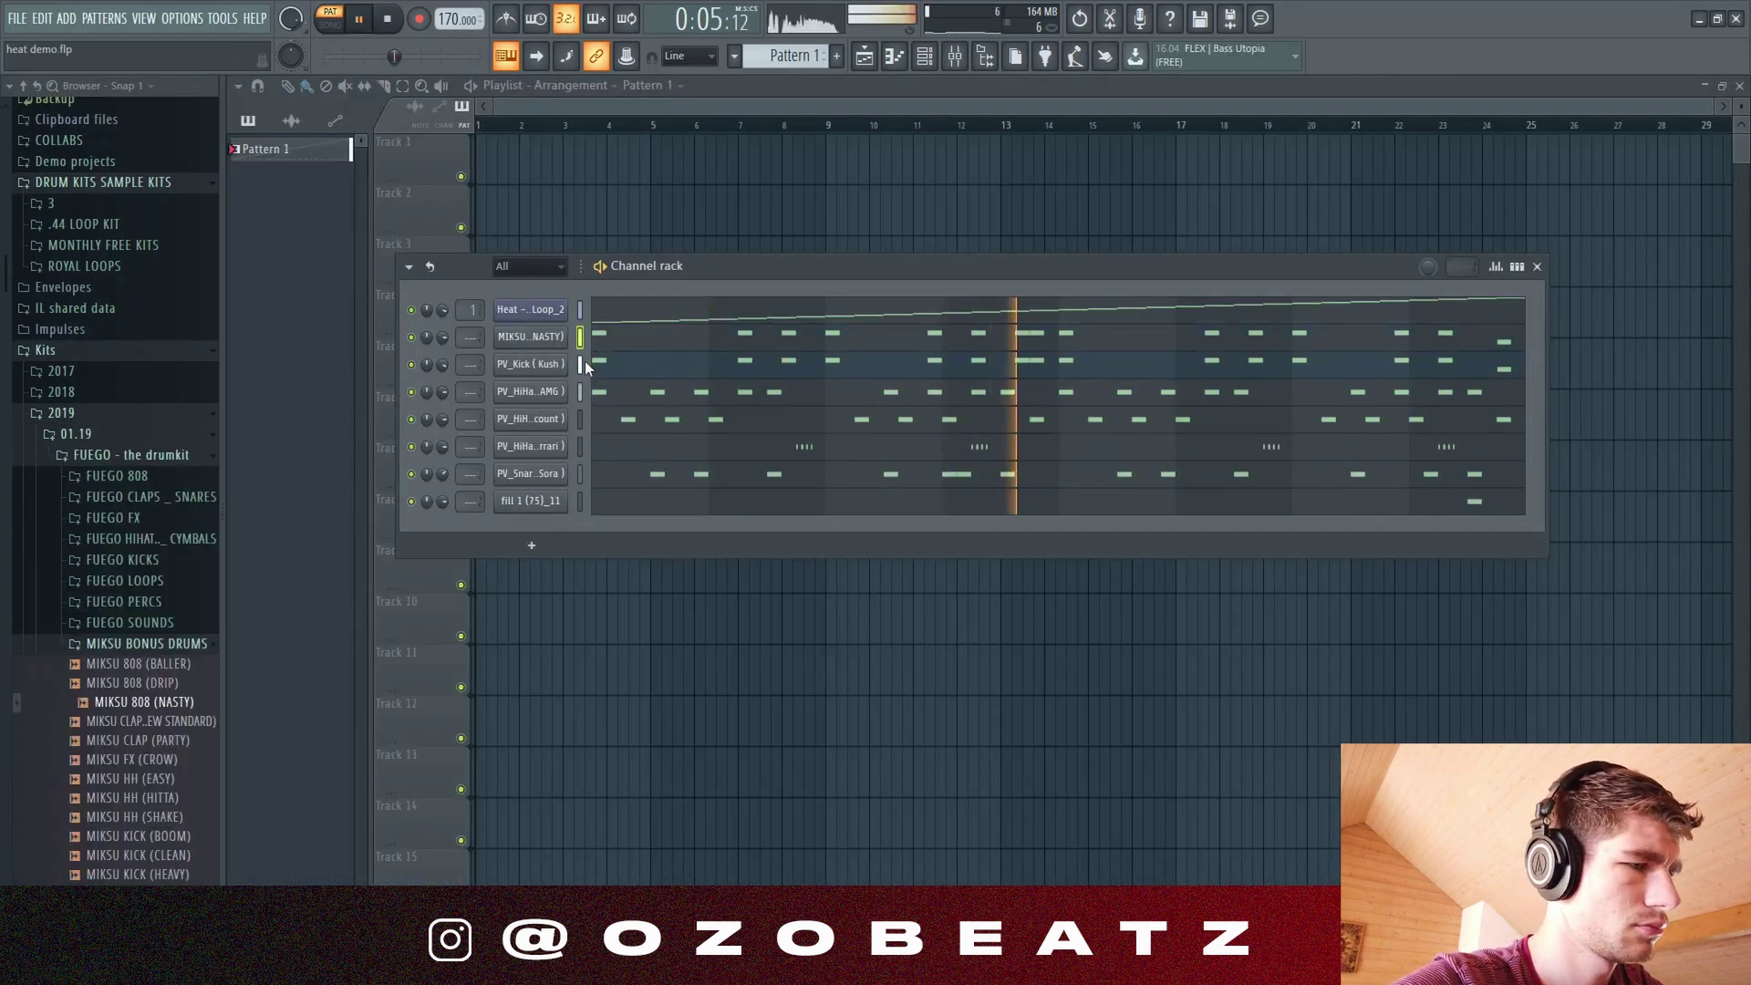
Step: Transpose the MIKSU 808 (NASTY) notes to E5, with the closing hits of each four-bar phrase on A#4
click(611, 340)
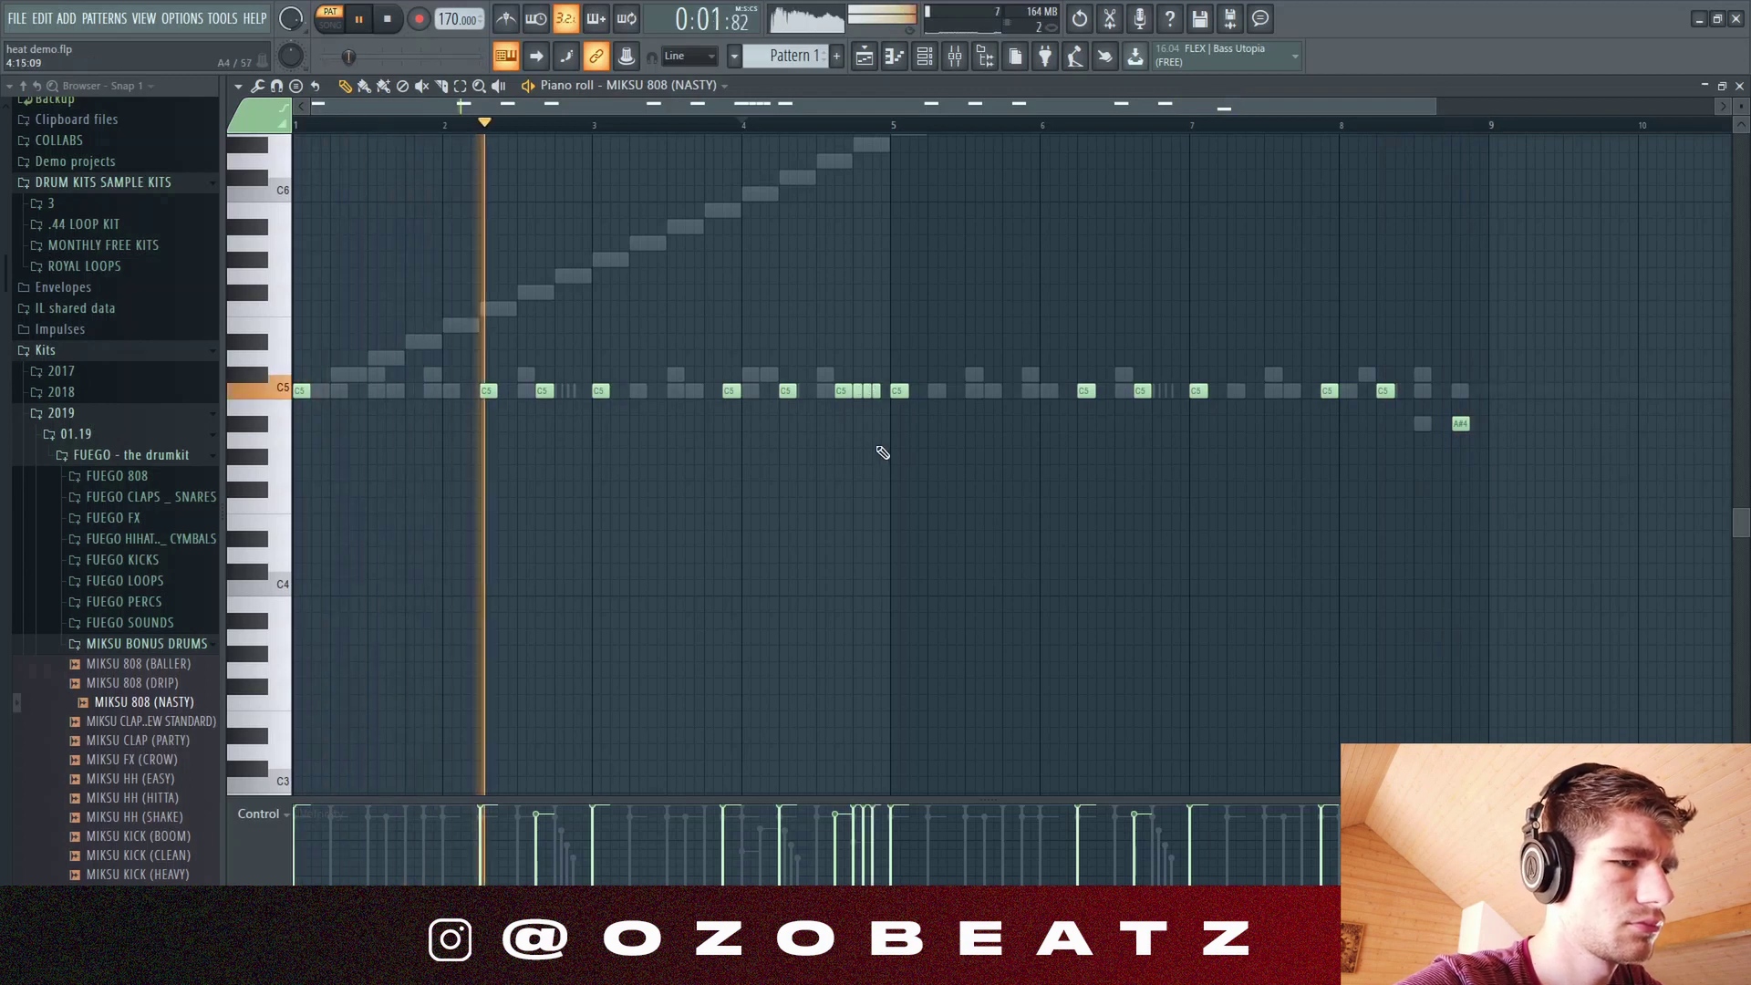
key(space)
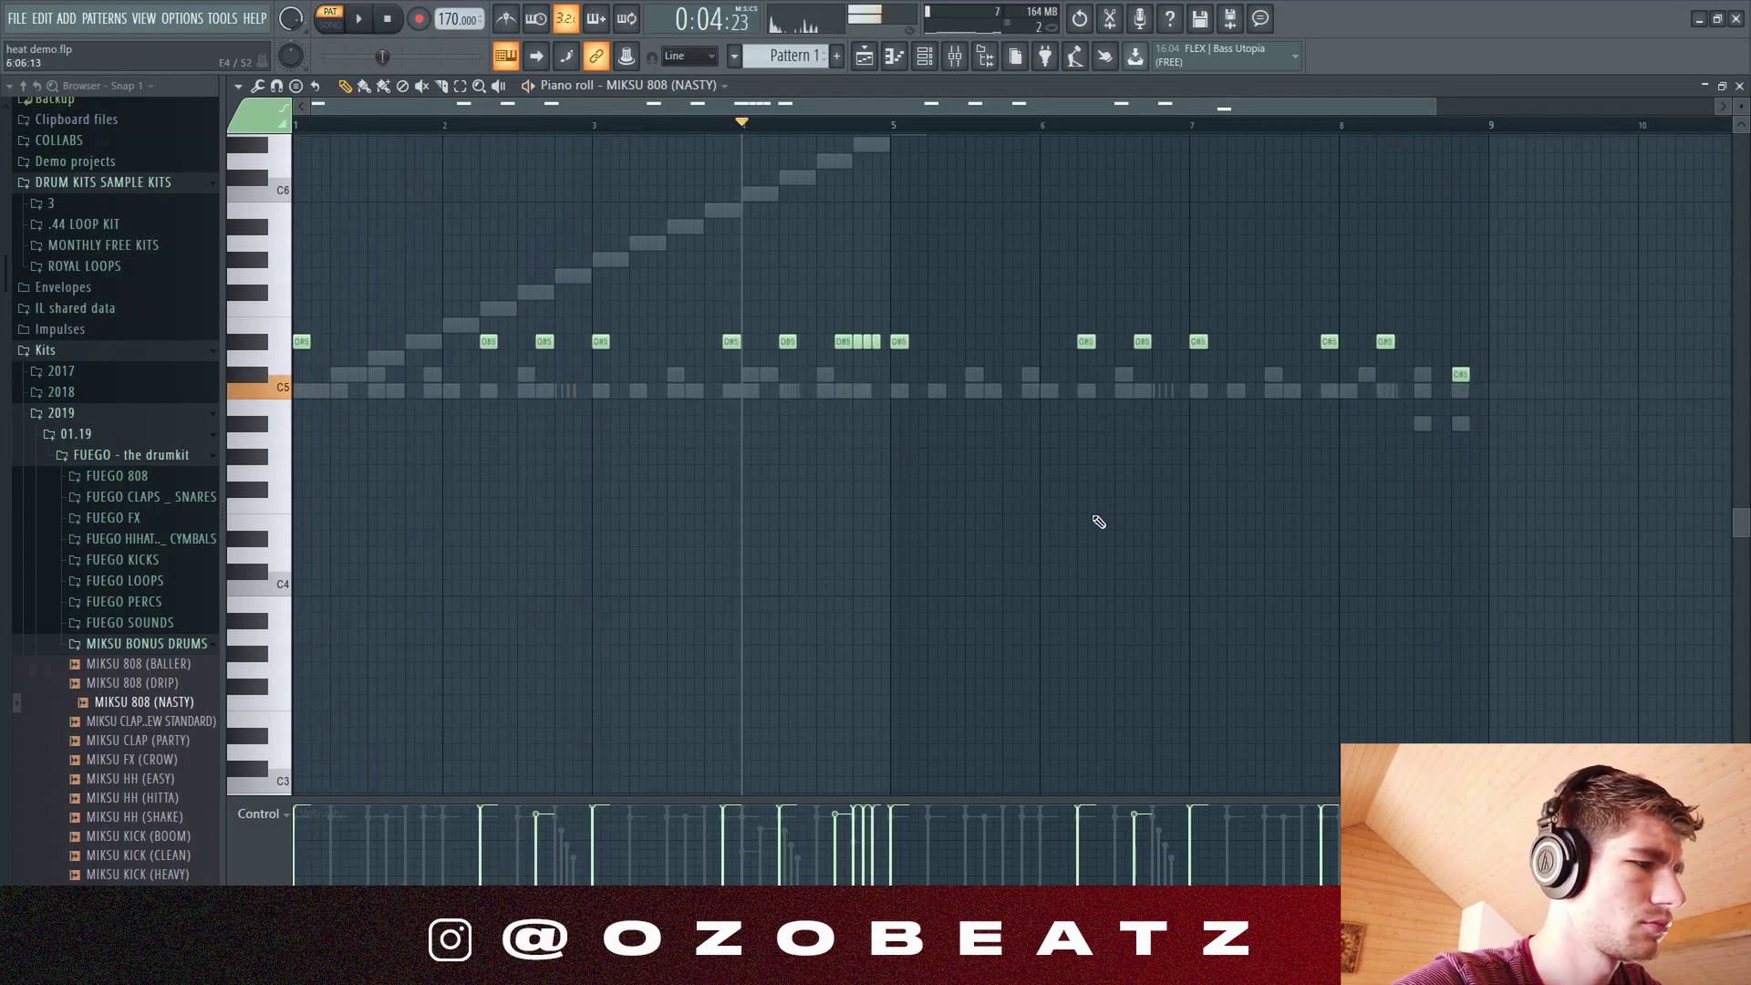
key(space)
scroll(1094, 516, up, 3)
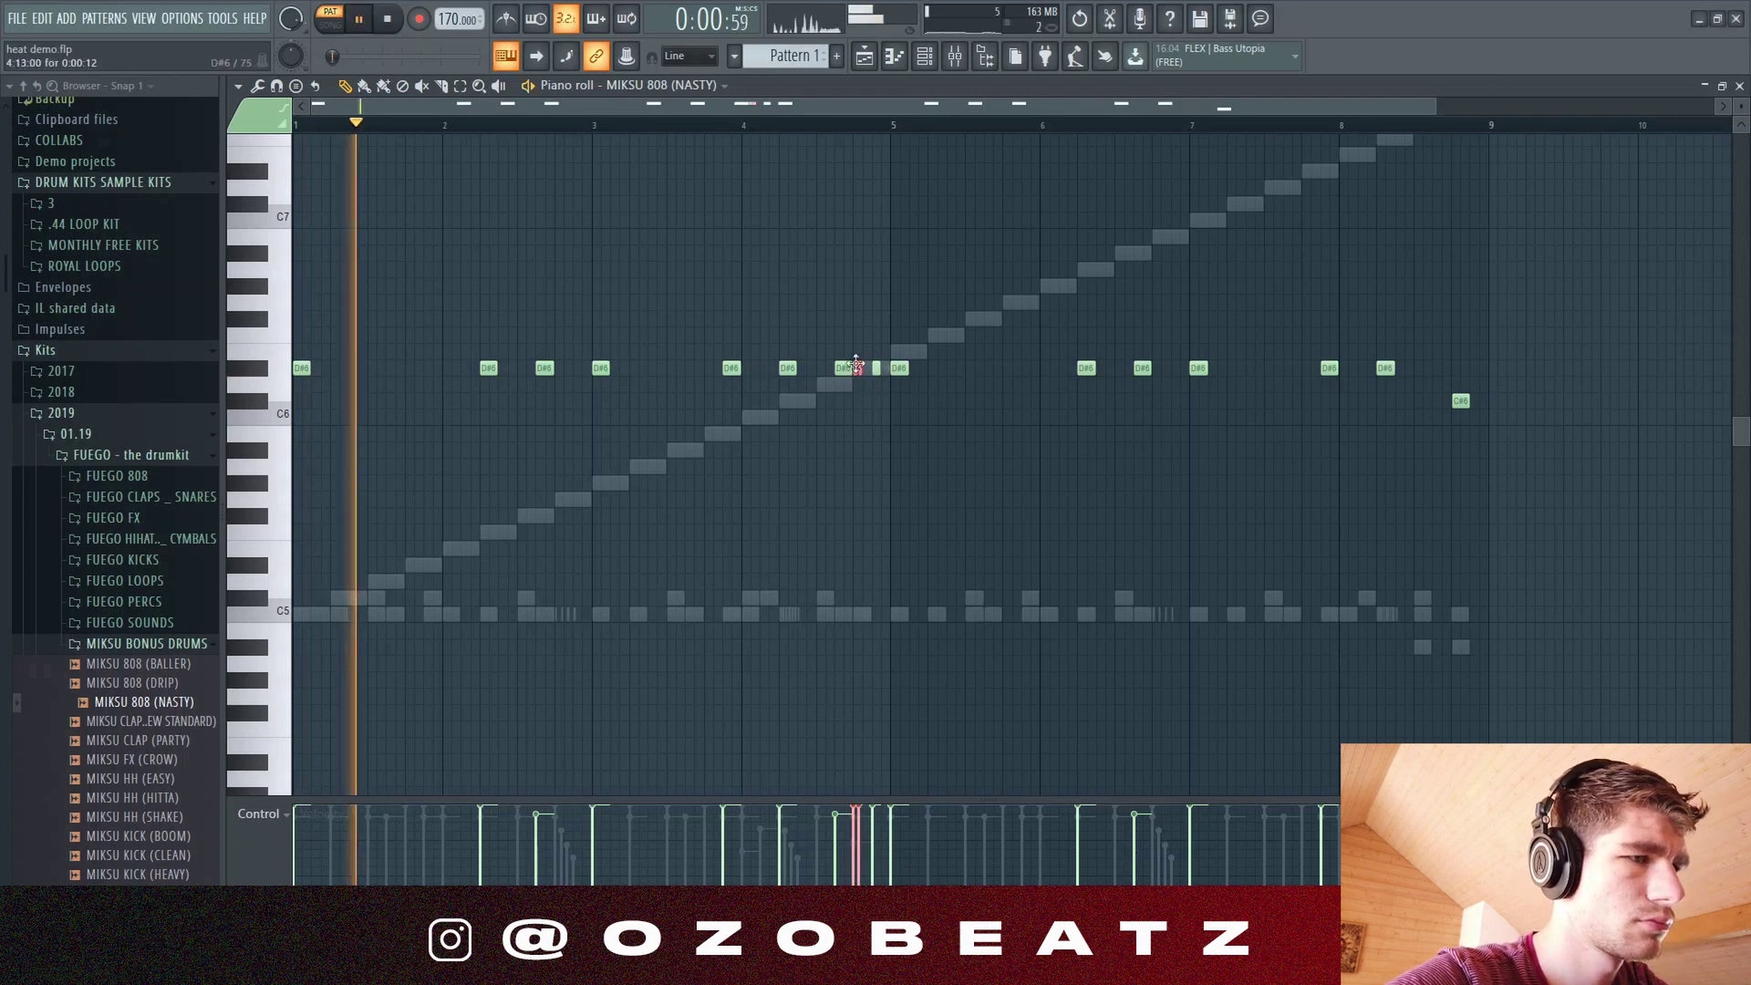
click(837, 125)
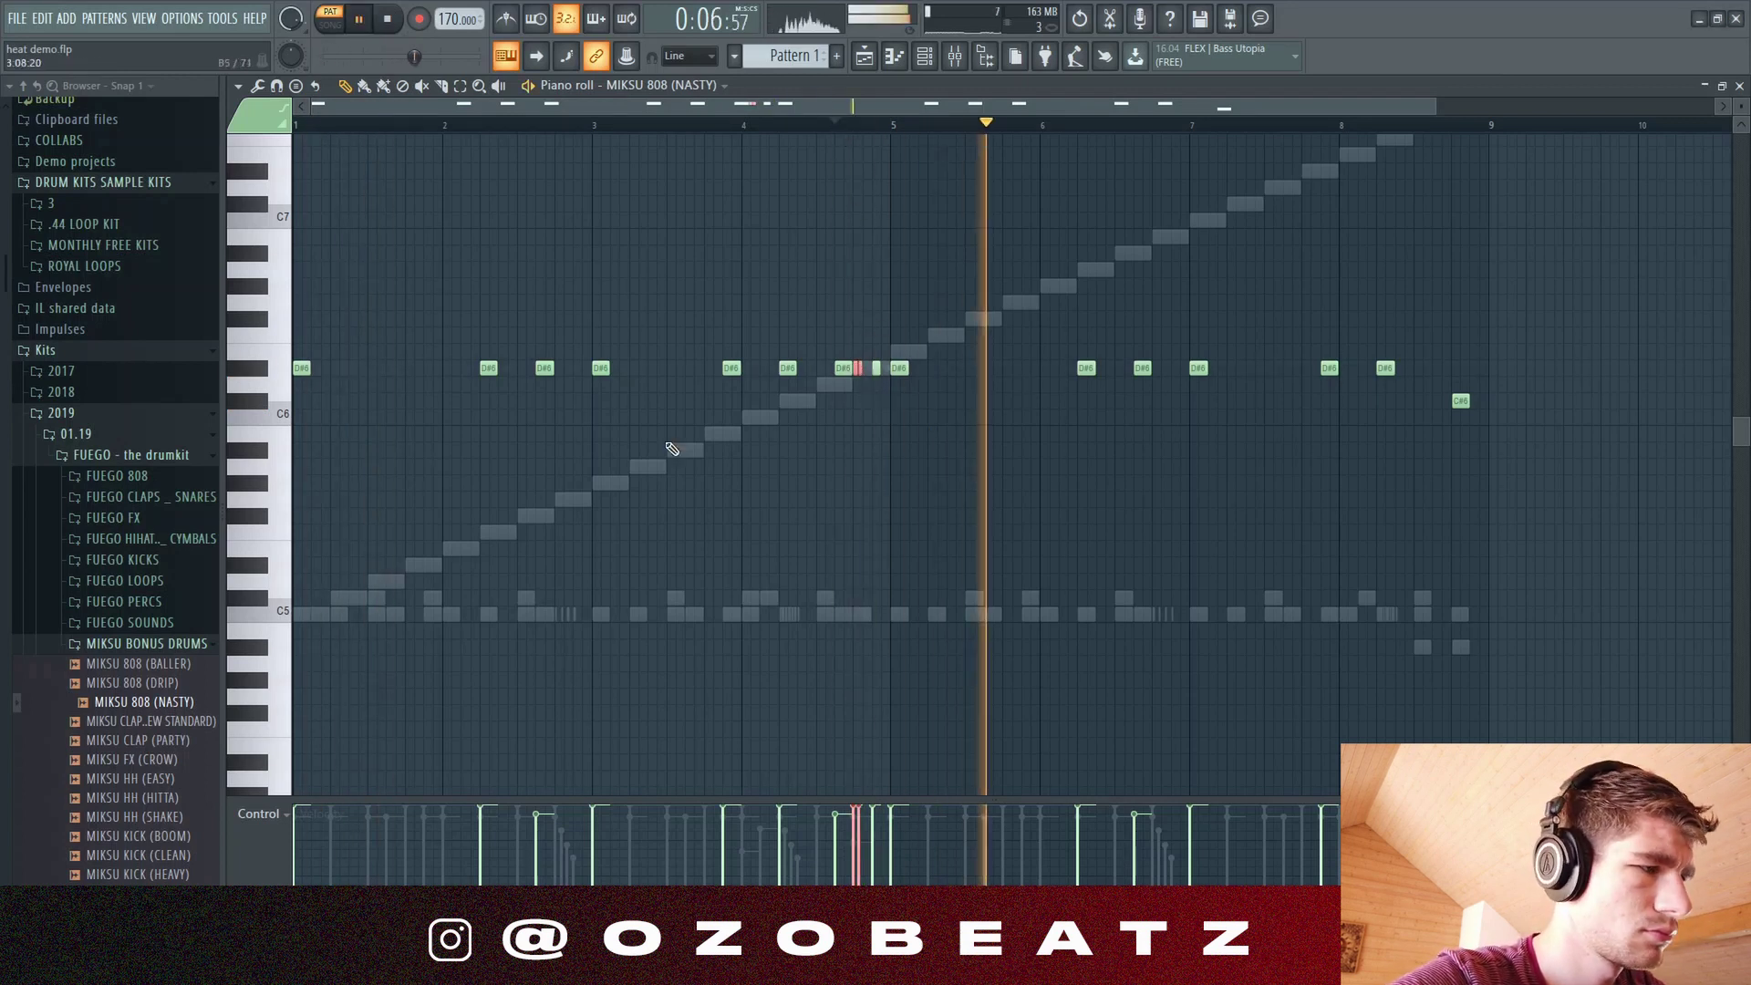
click(300, 125)
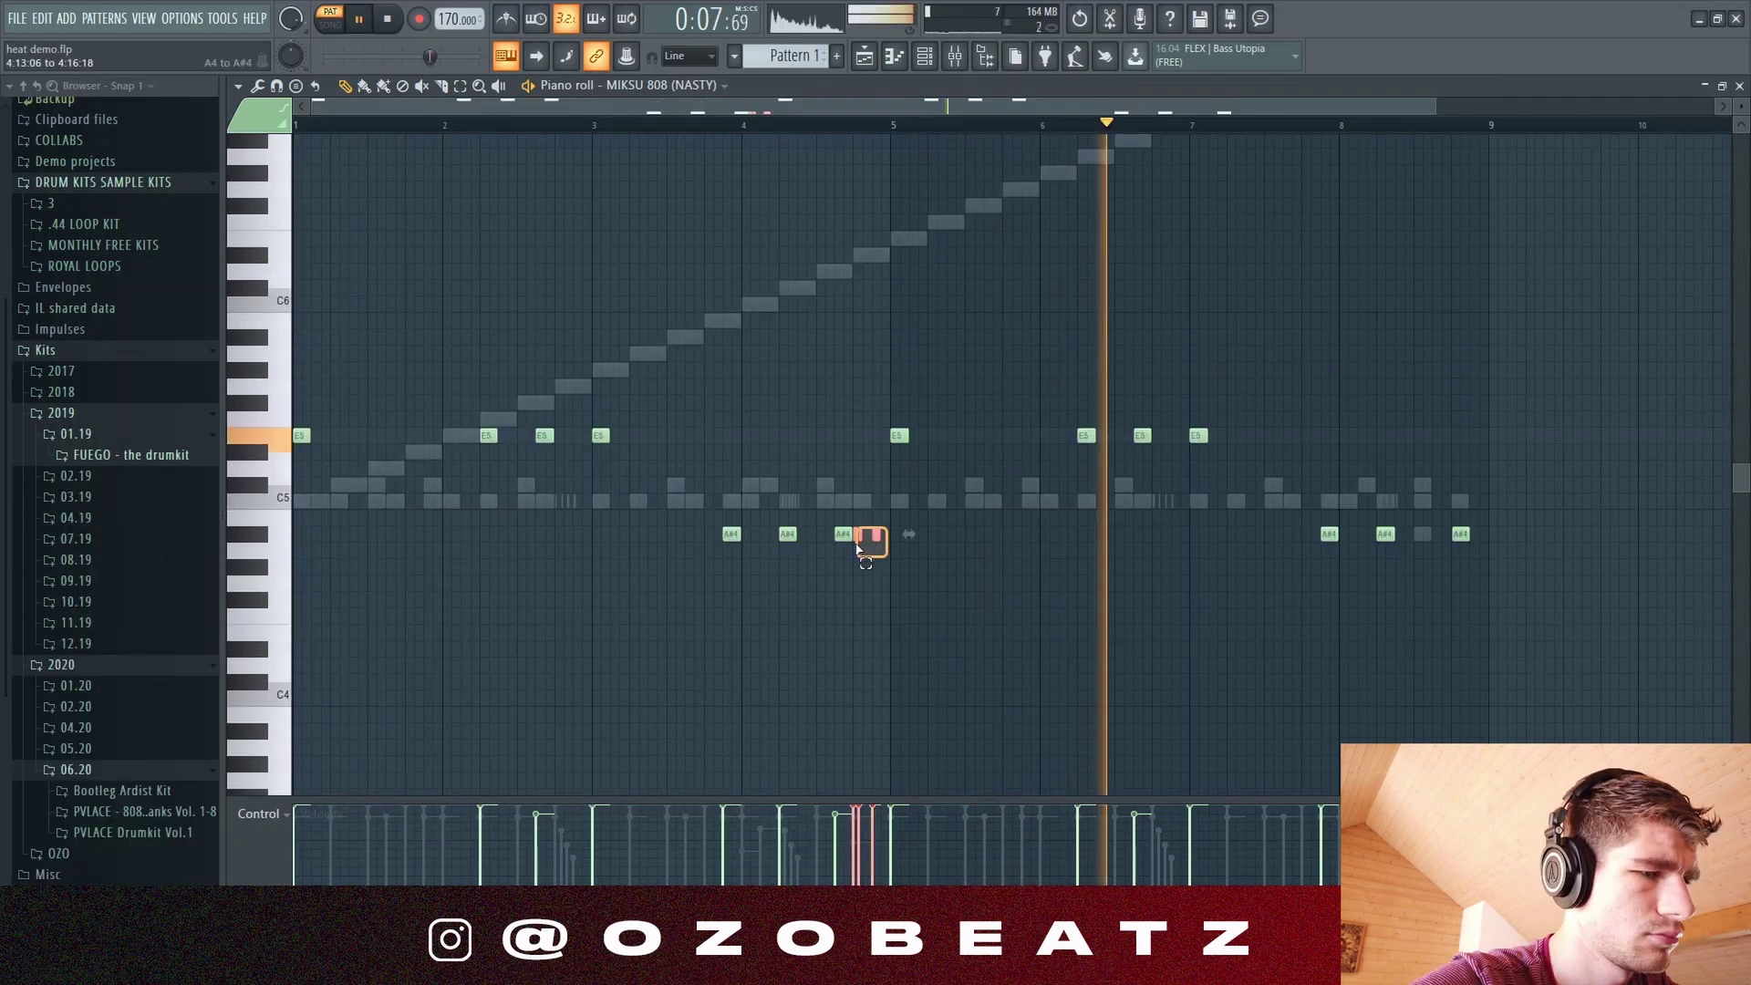
Step: Raise the short 808 hits at the end of bar 4 to C6 and the hit just before them to A#5
key(ctrl+Up)
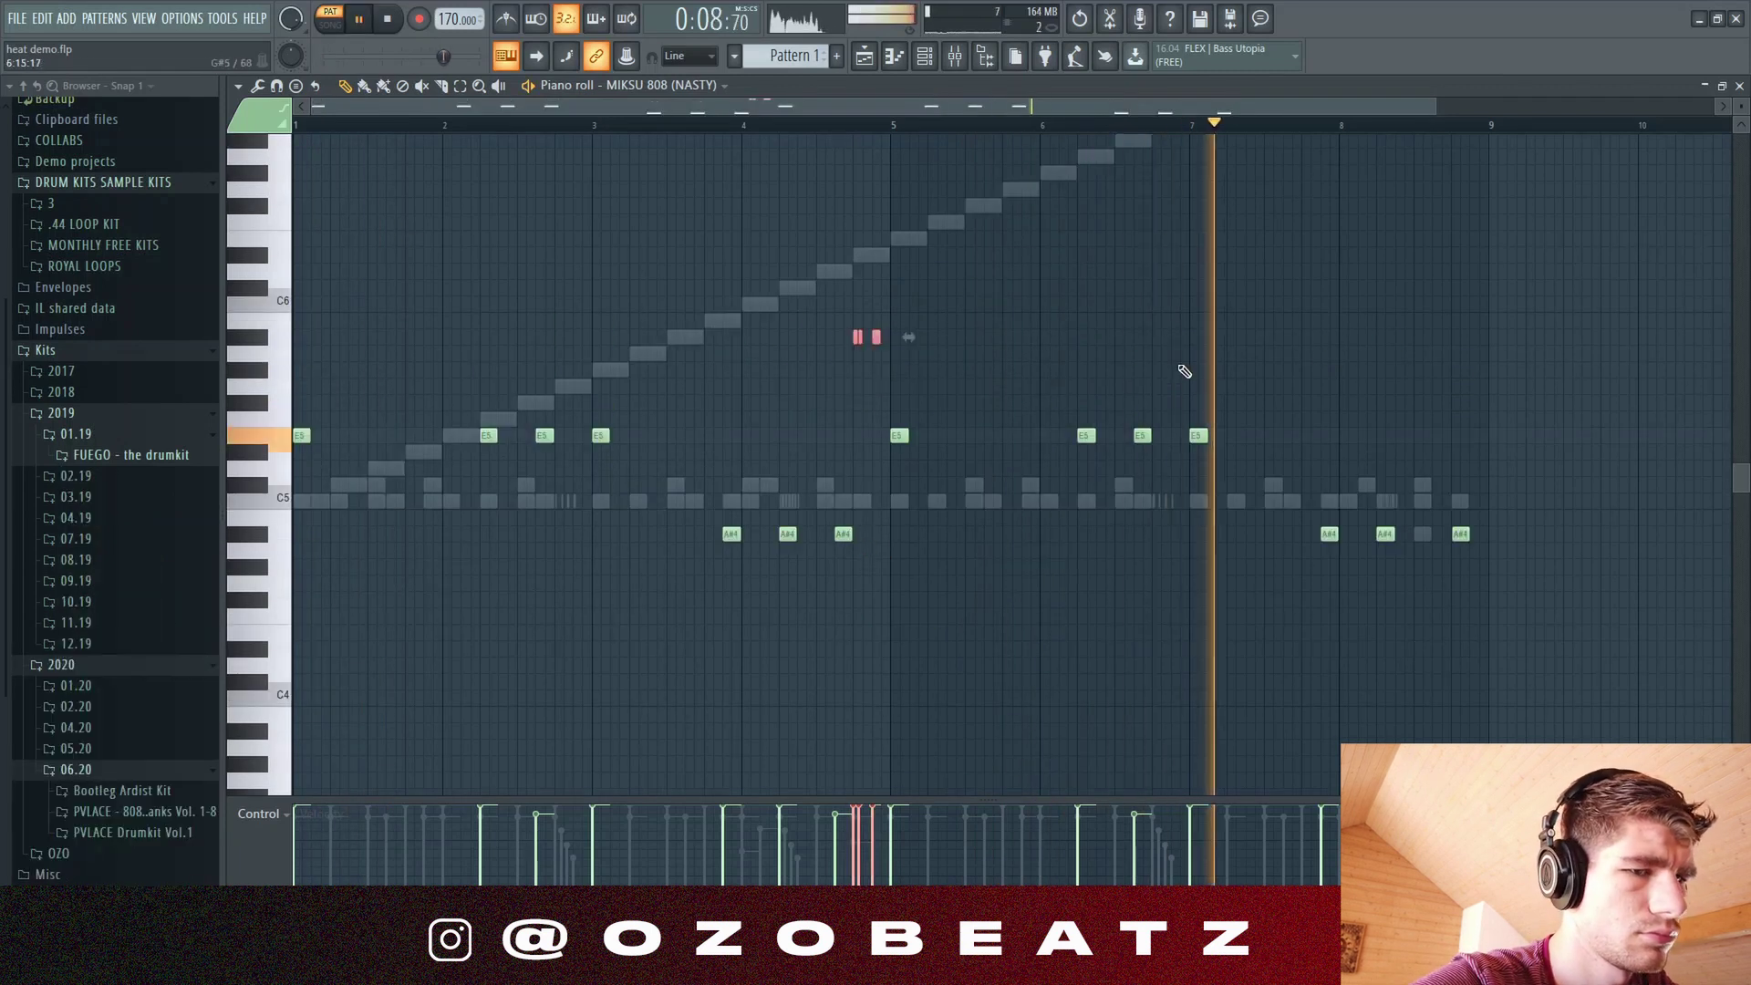
click(1460, 533)
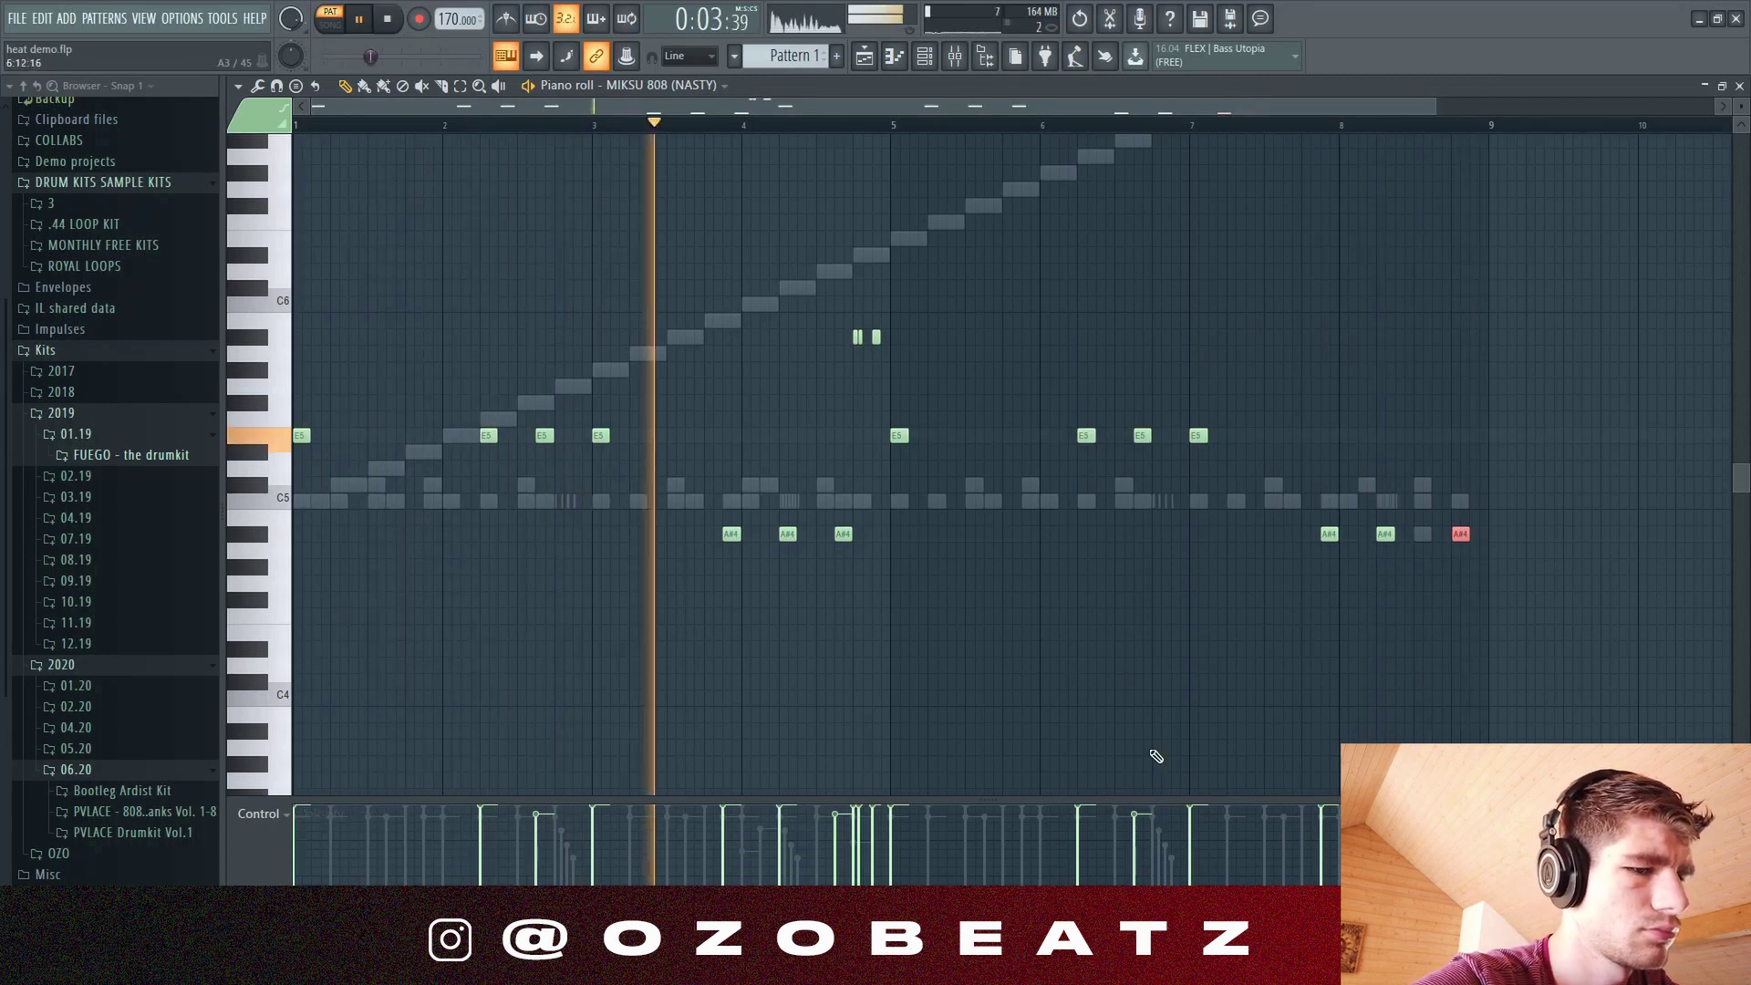
ctrl+click(1153, 752)
drag(551, 815, 553, 820)
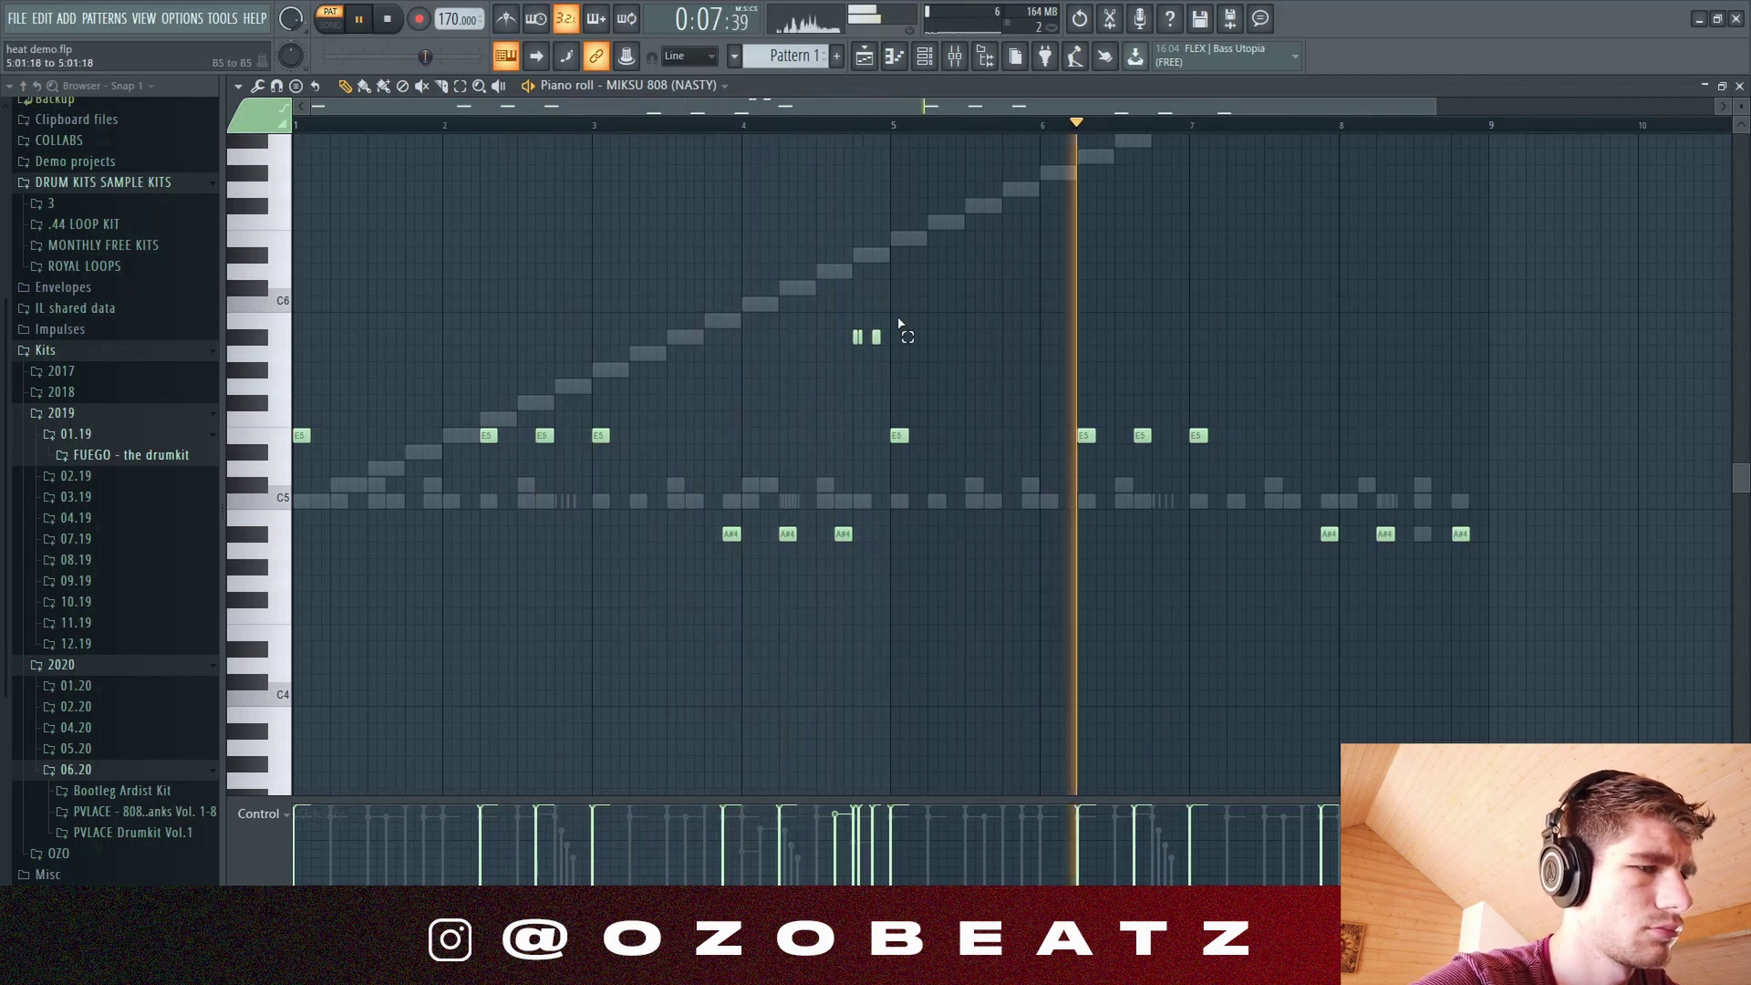
drag(899, 323, 817, 352)
key(Up)
key(Up)
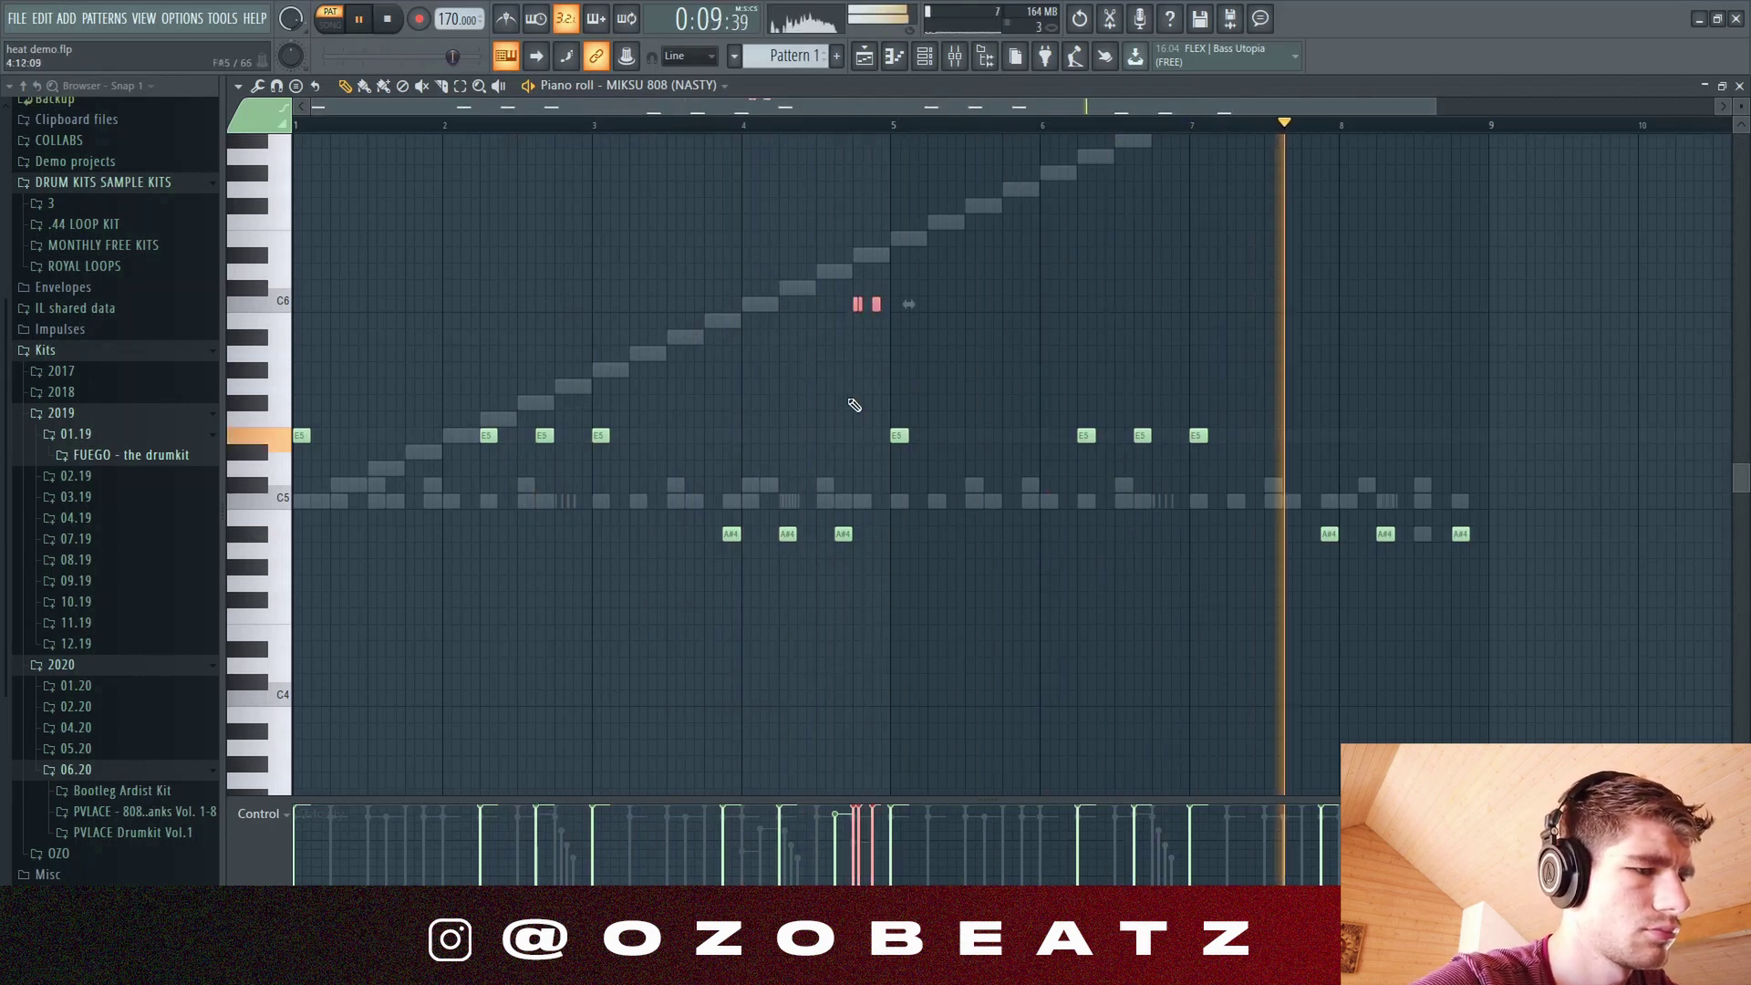
drag(849, 623, 849, 474)
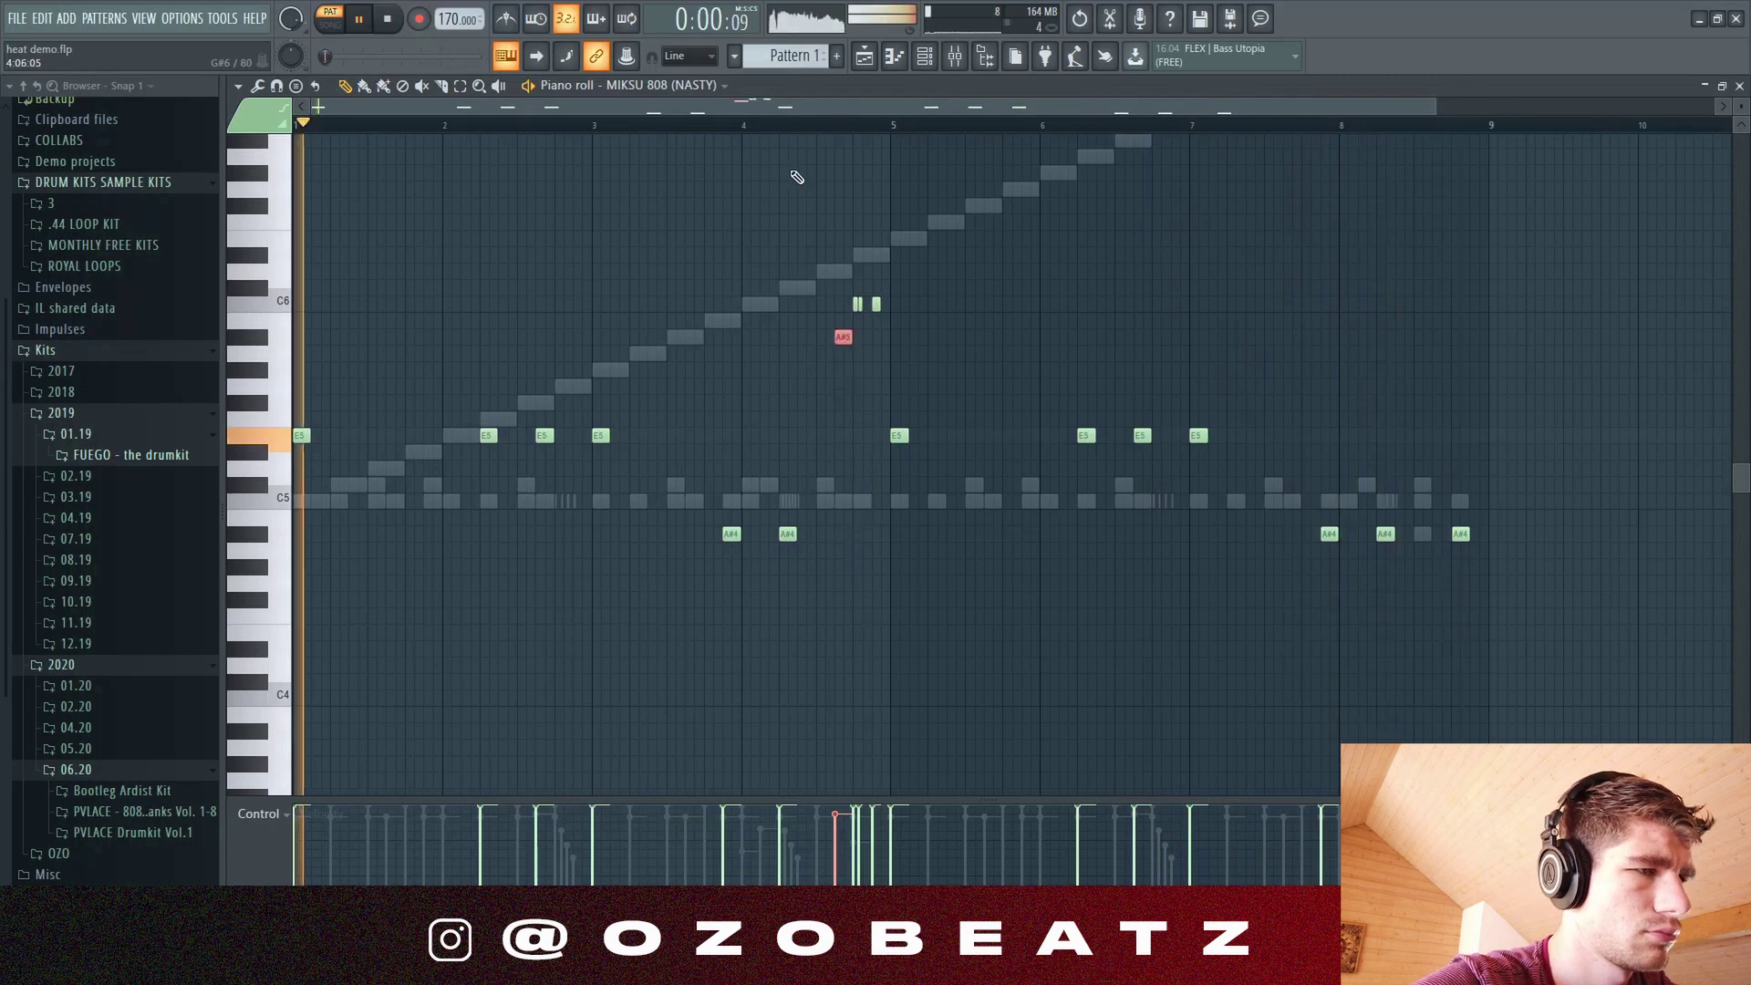
click(743, 125)
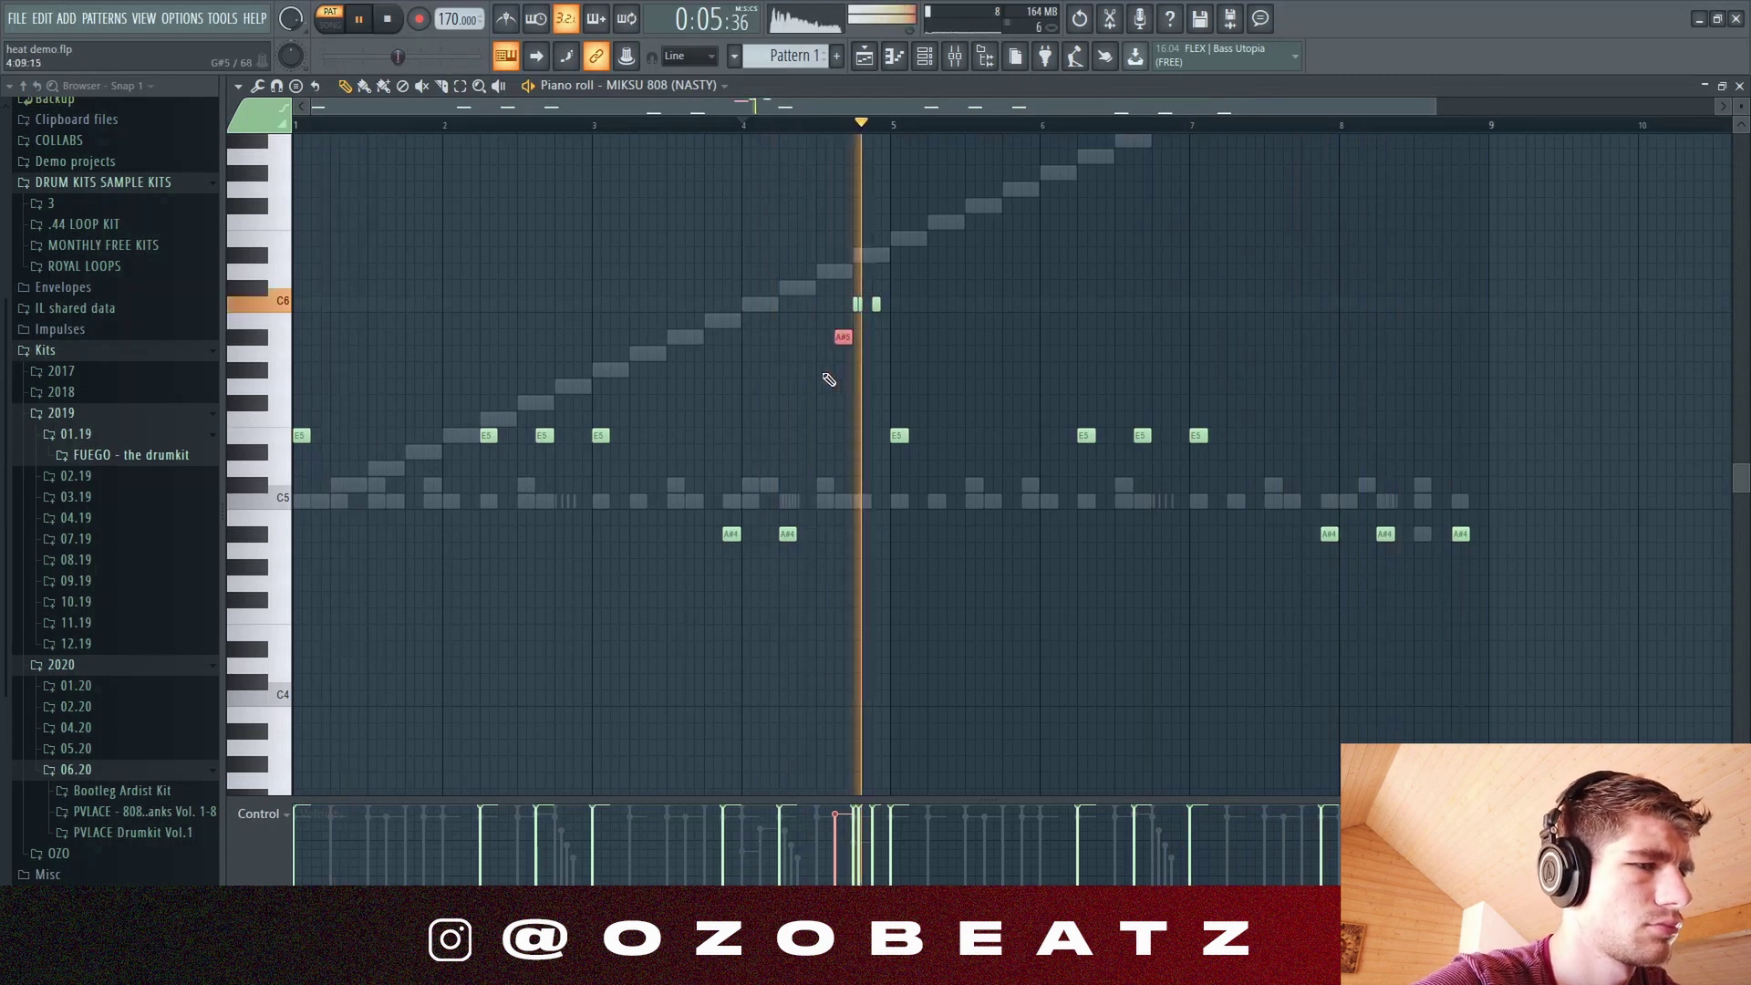
Step: Raise the short 808 hits ending bar 4 to A#6 and try the hit before them on G#5 during playback
drag(832, 304, 944, 304)
key(ctrl+Up)
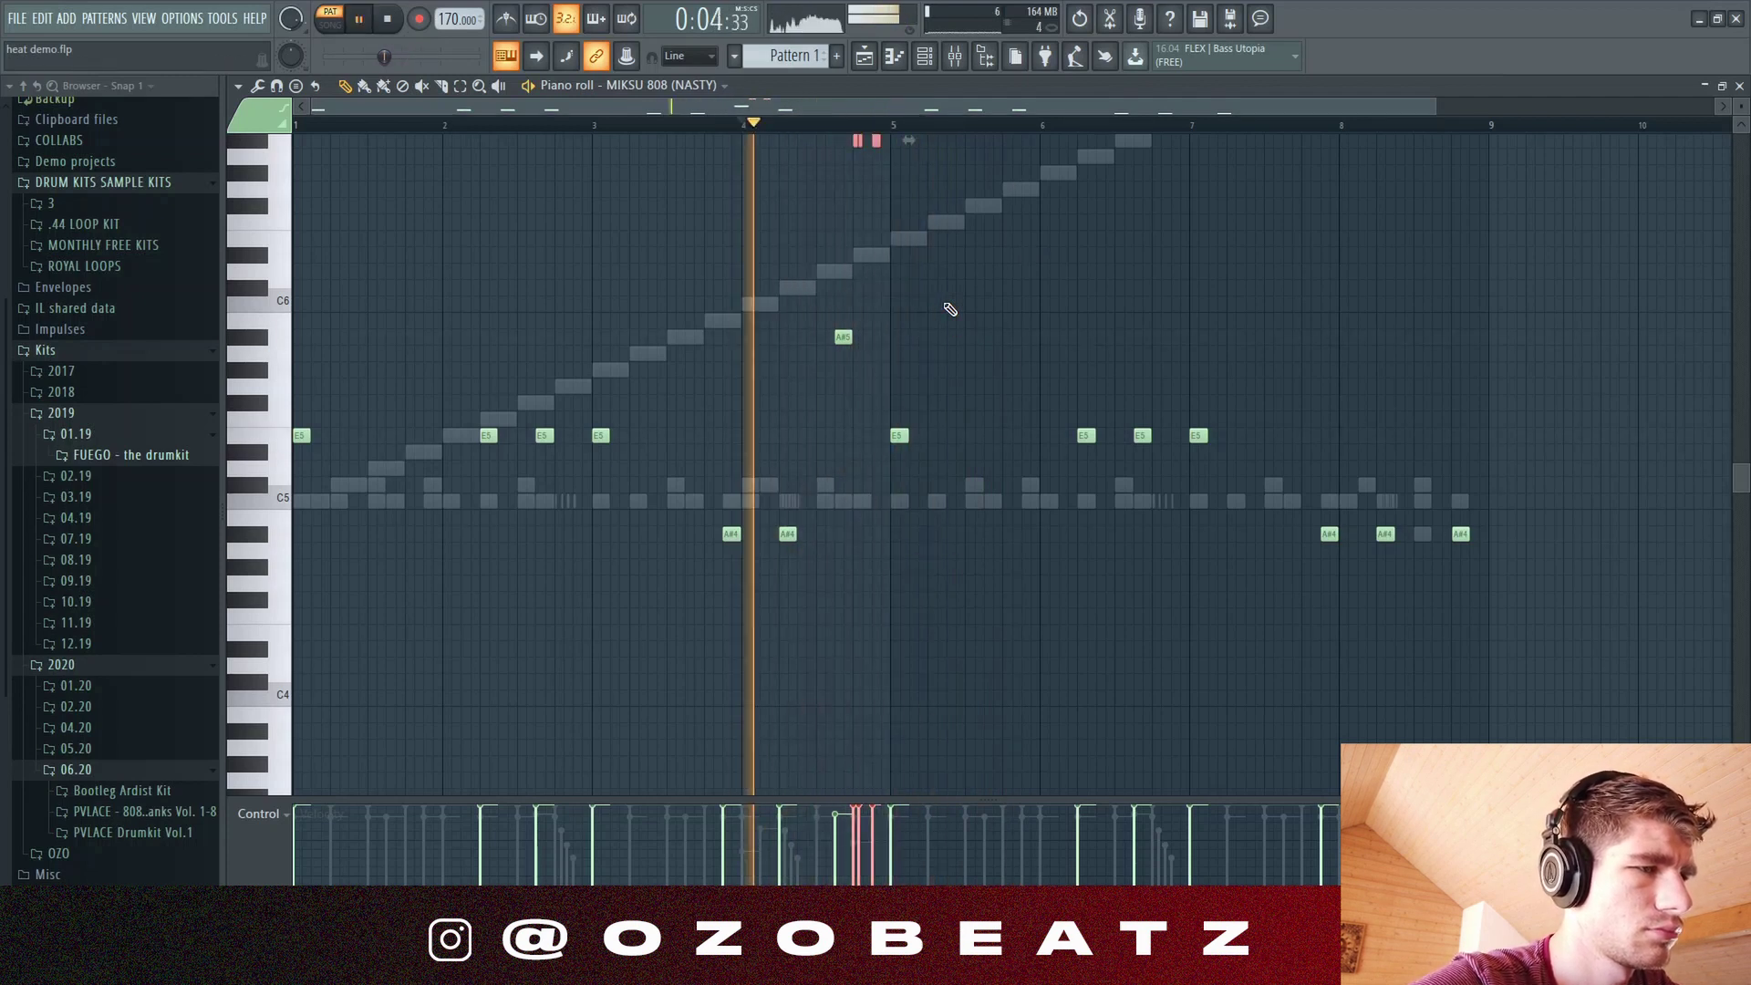
scroll(948, 308, up, 4)
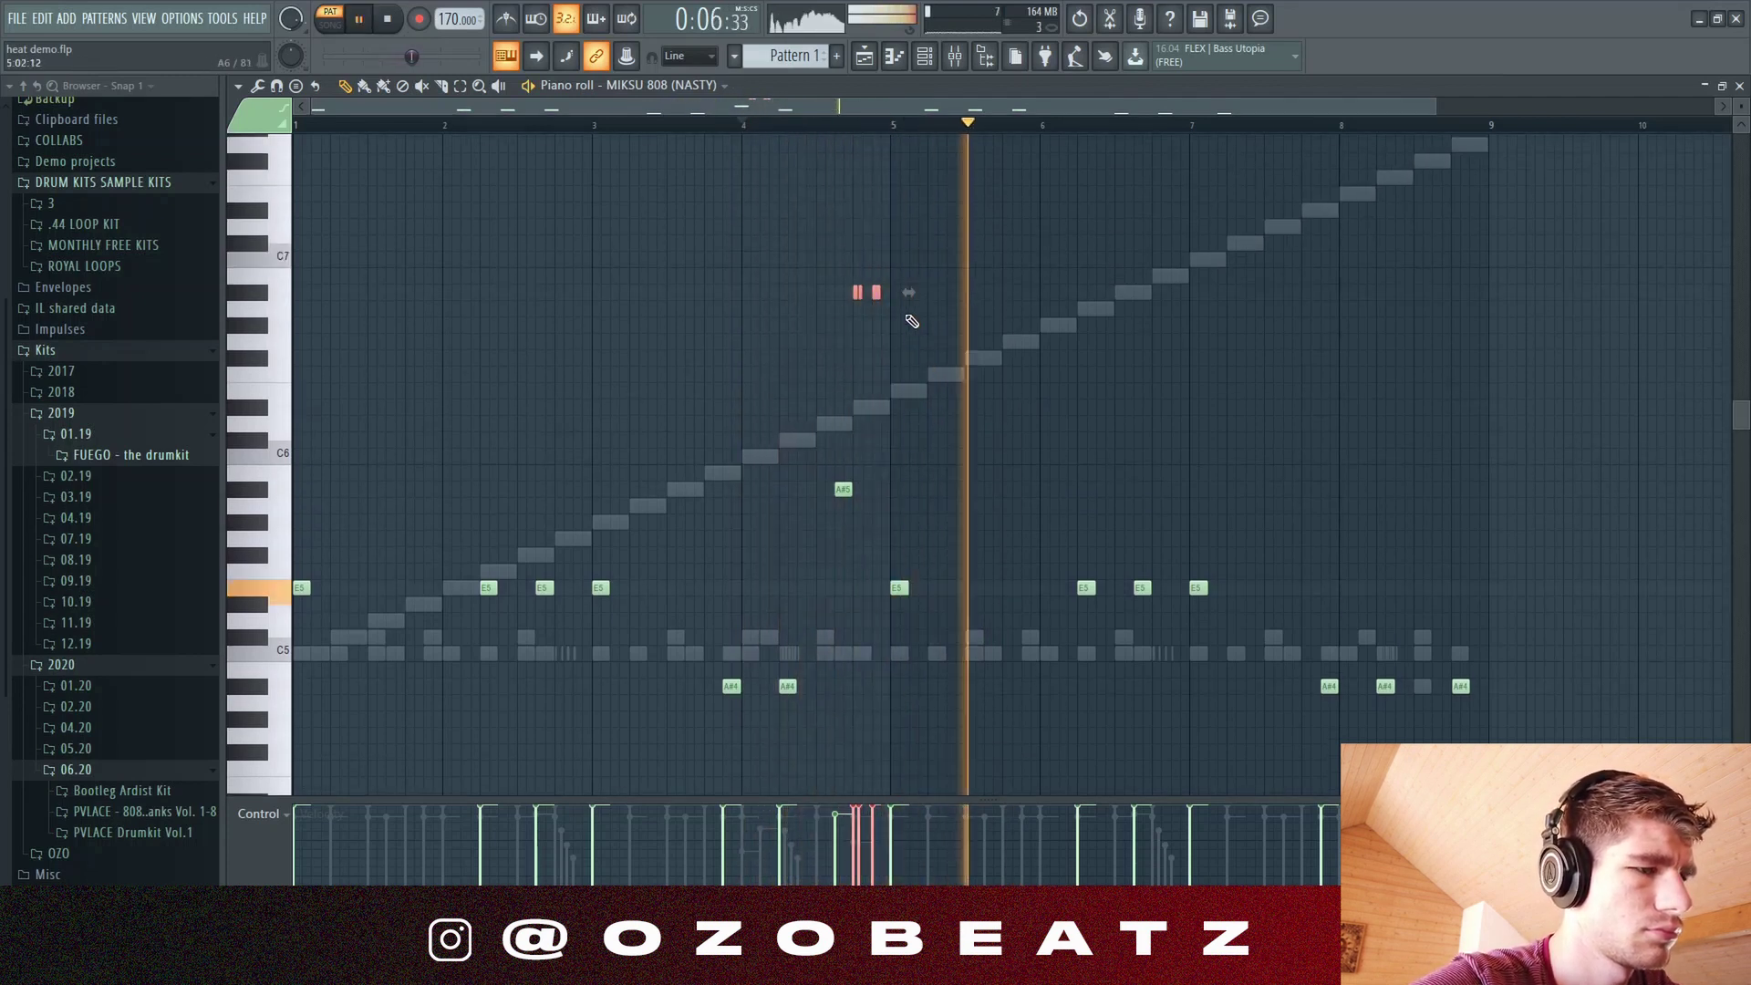
scroll(880, 419, down, 1)
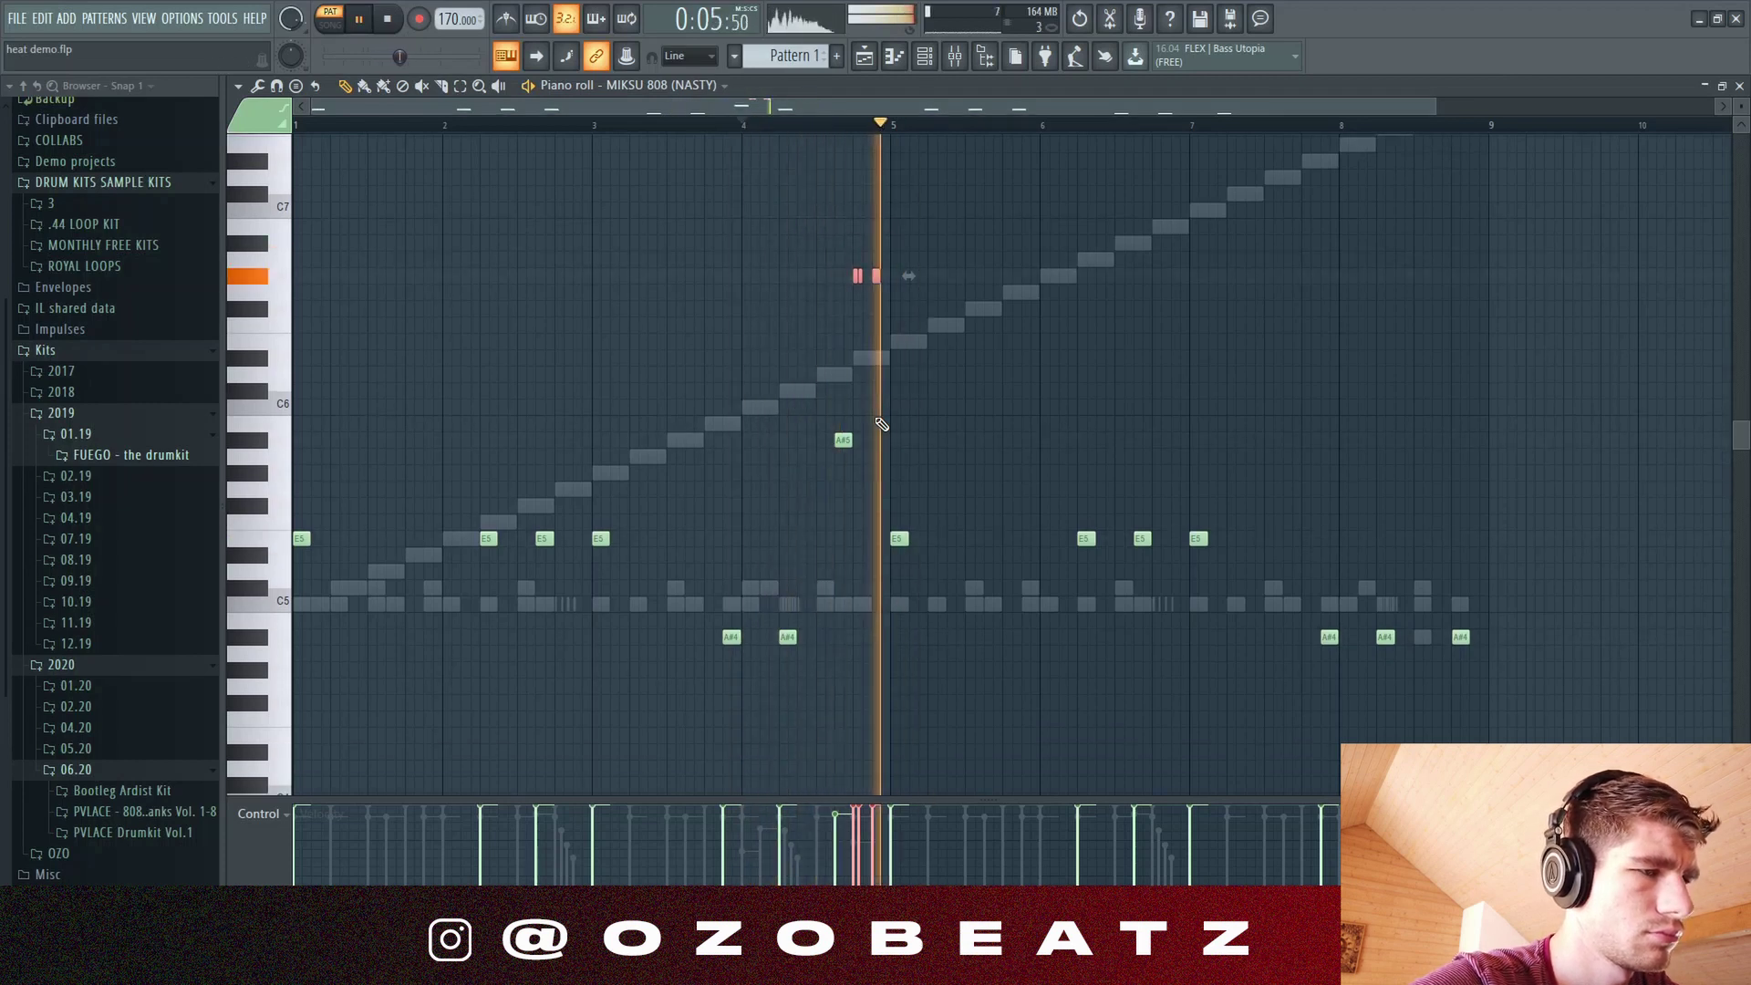
drag(859, 417, 834, 468)
key(shift+Down)
key(shift+Down)
key(shift+Down)
key(shift+Up)
key(space)
key(space)
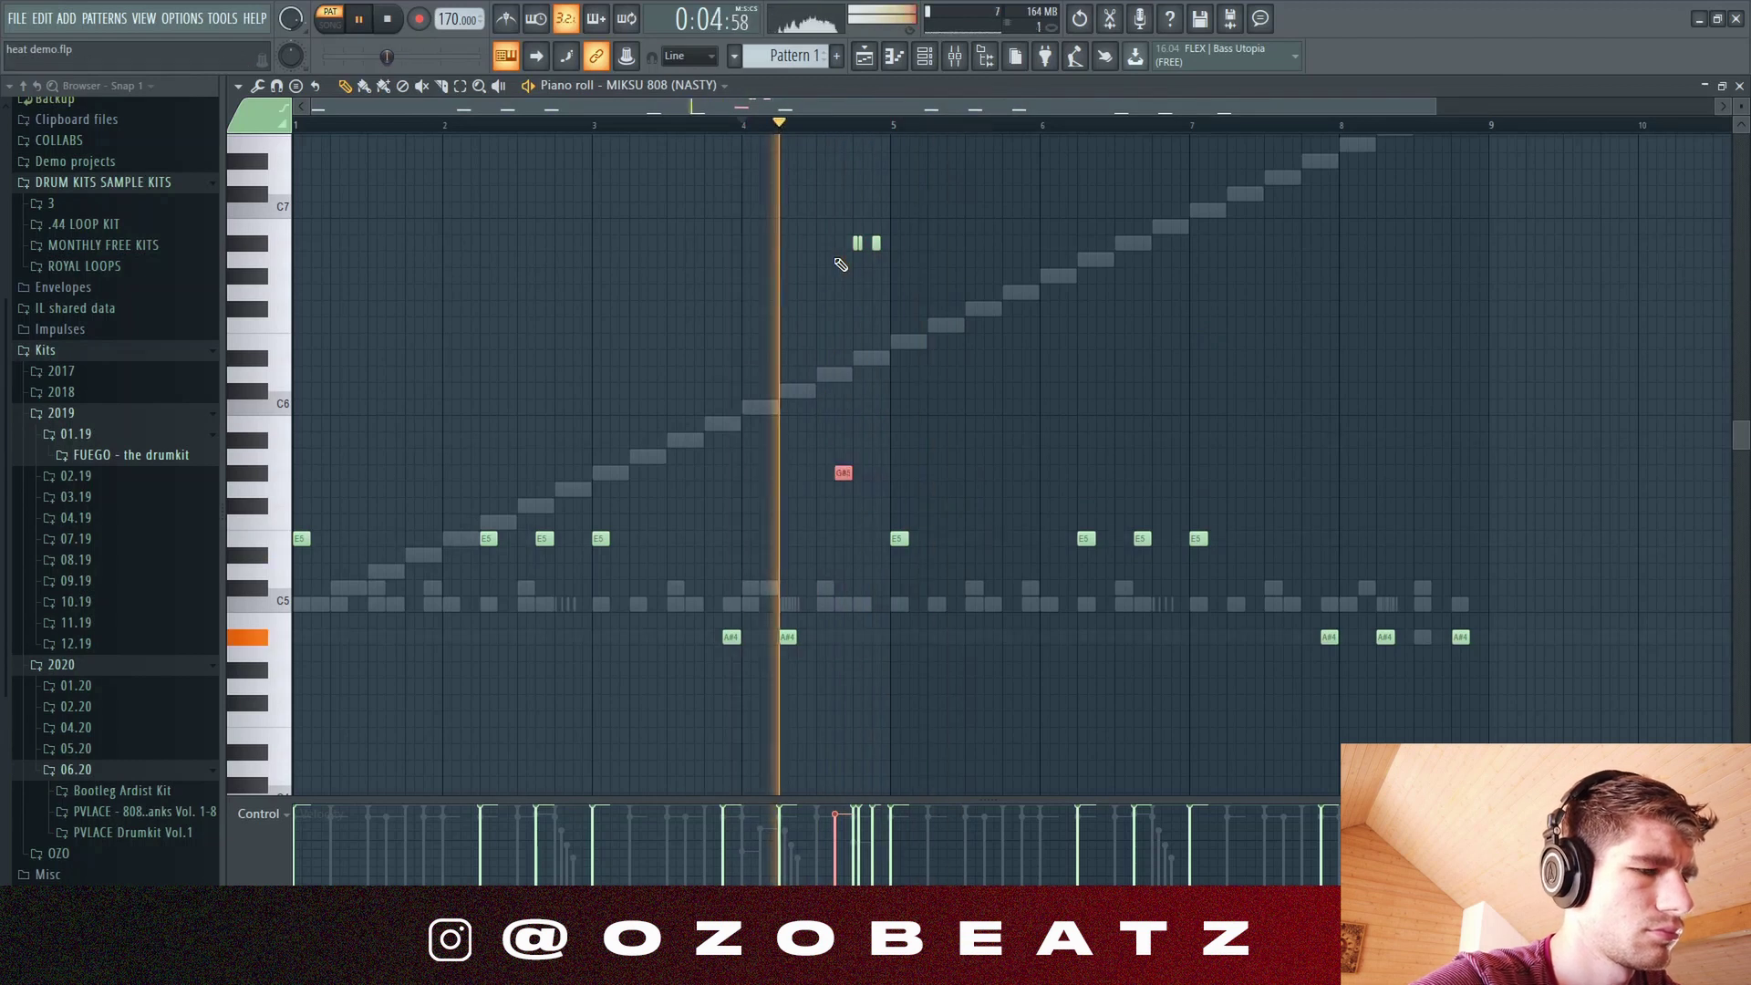
Step: On the cloned melody loop channel, duplicate the slice notes into bars 9–16 and delete the originals in bars 1–8
key(F7)
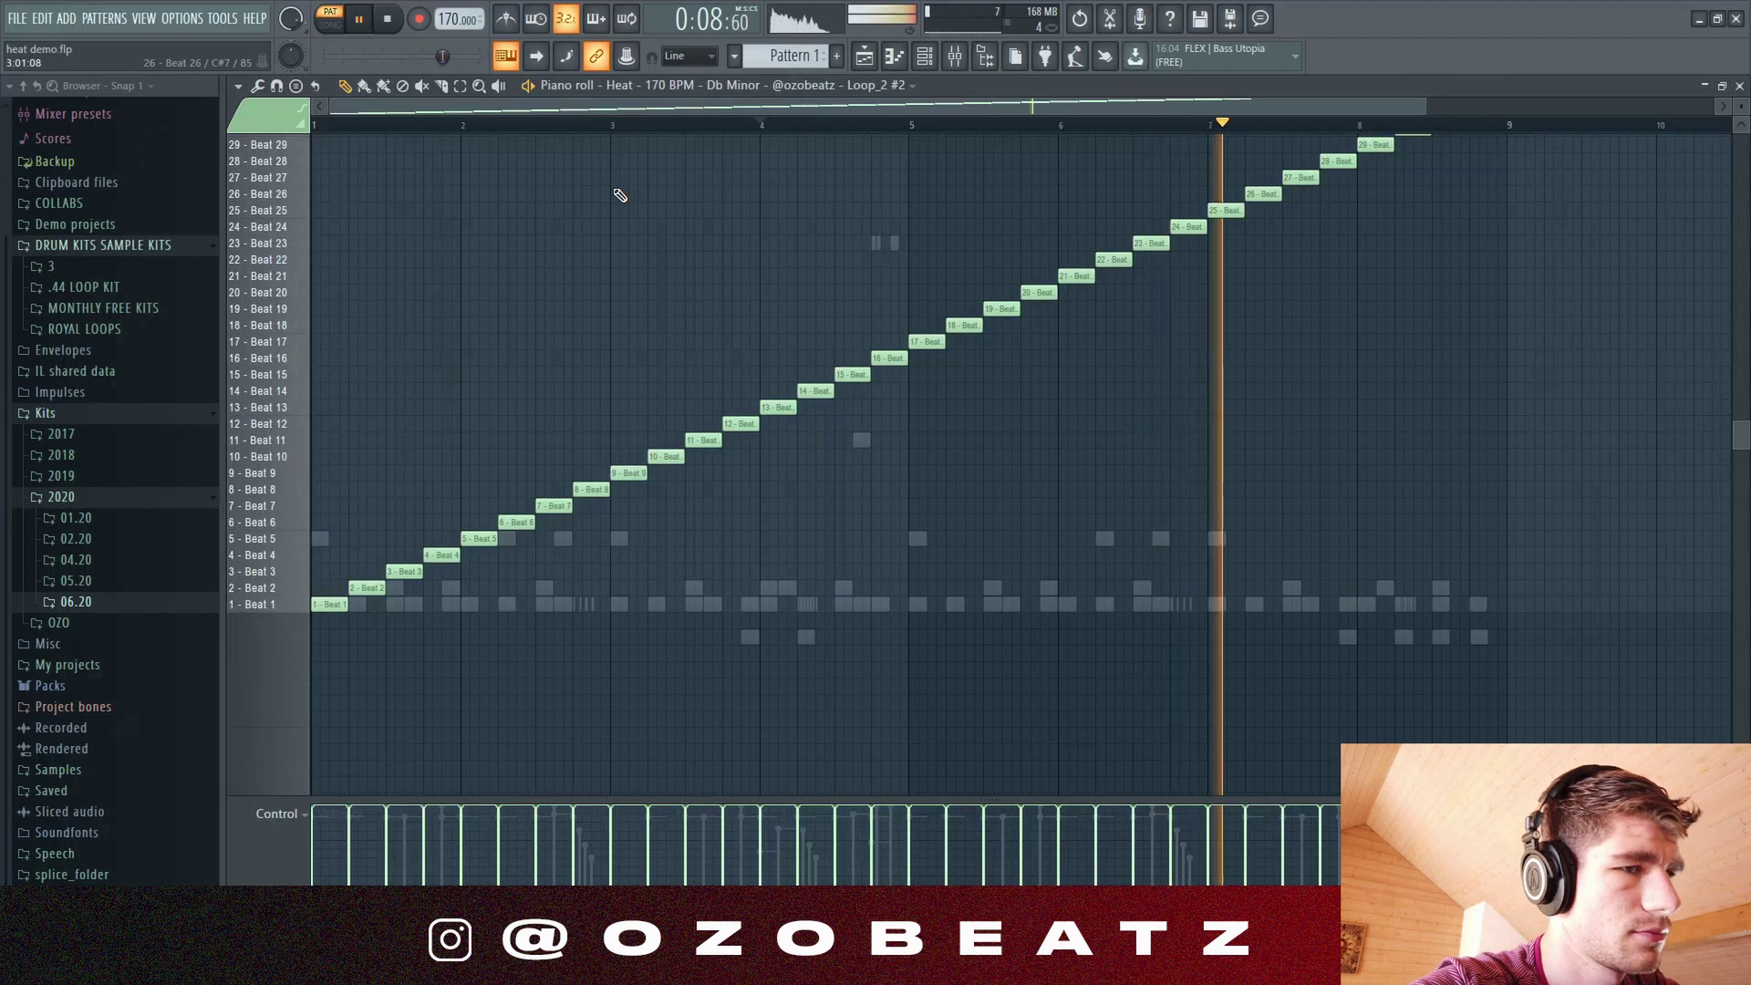
key(ctrl+b)
click(925, 58)
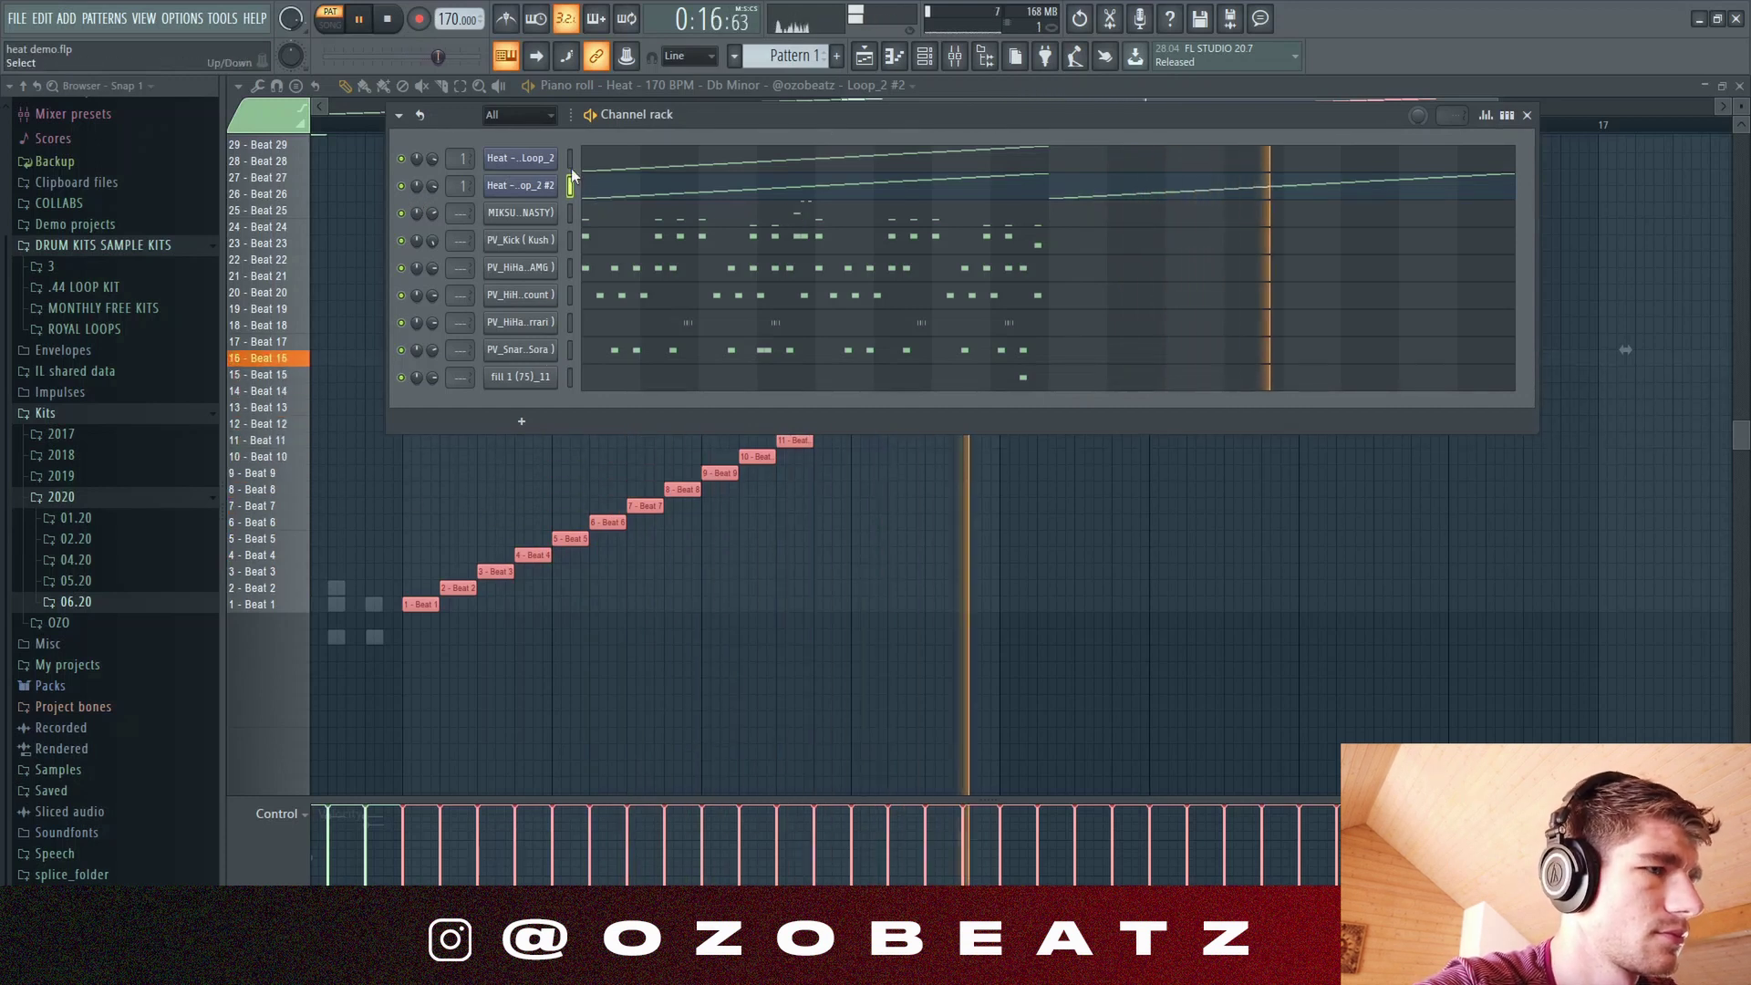
key(F6)
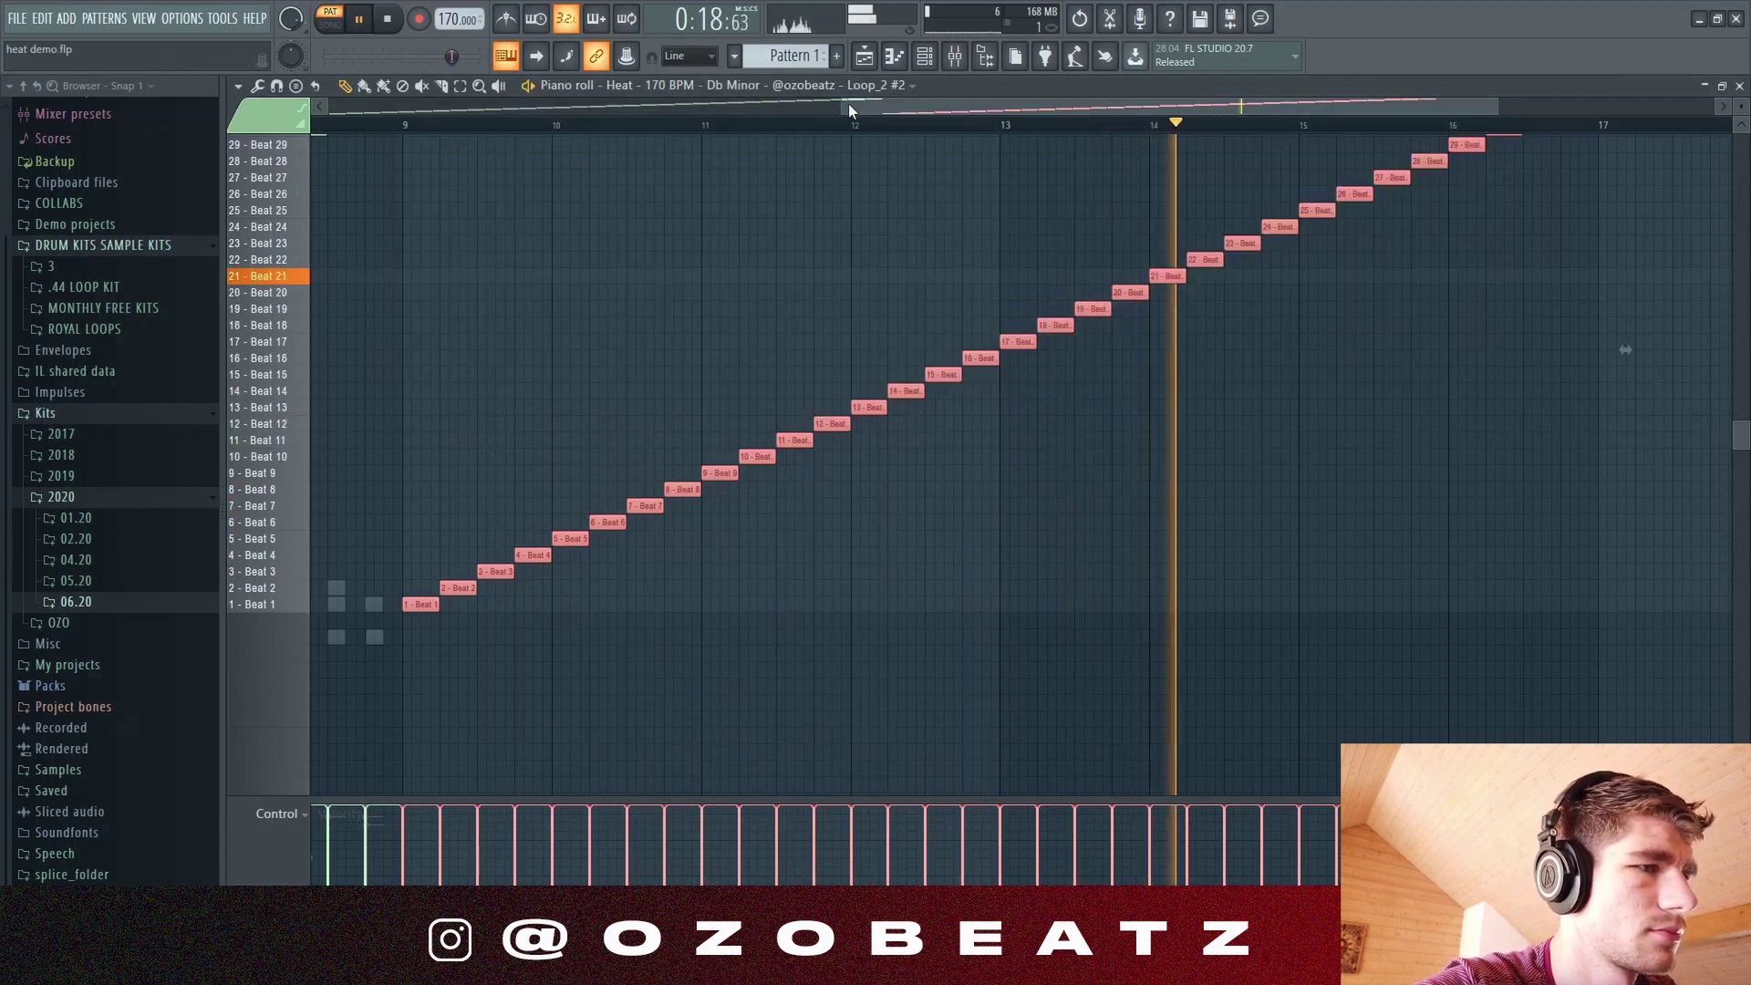
drag(849, 110, 330, 110)
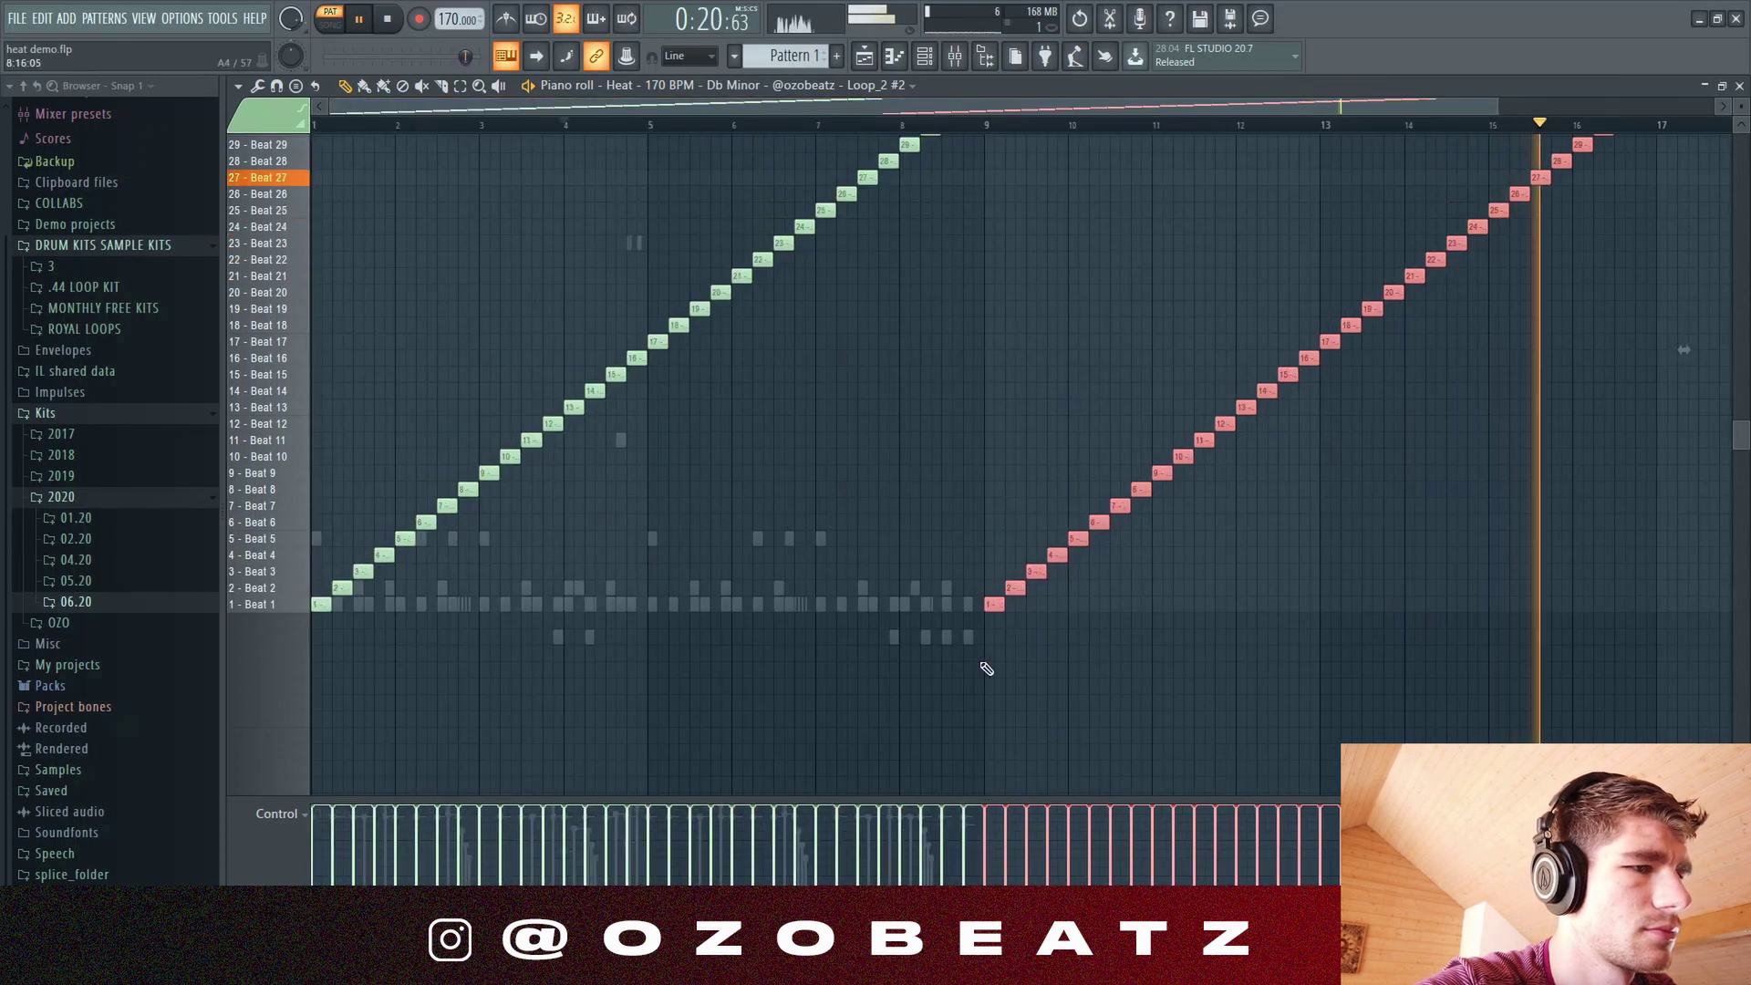
drag(985, 669, 75, 32)
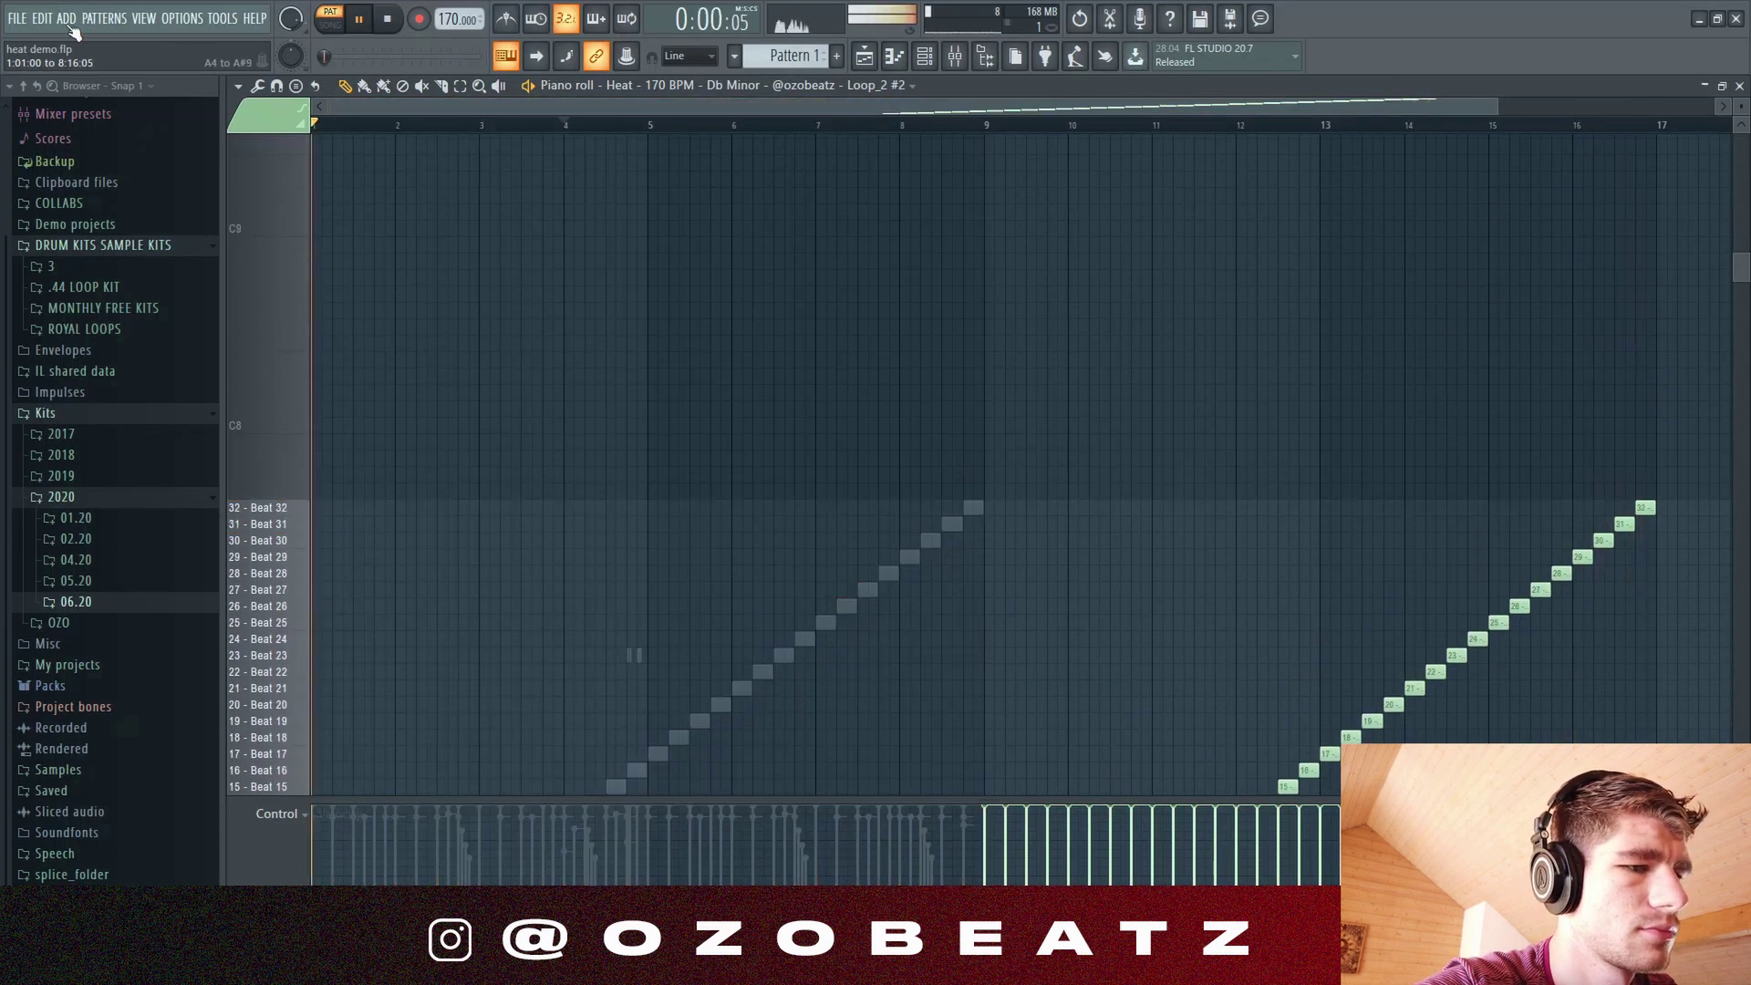
scroll(801, 429, down, 8)
key(space)
Step: Mute the 808, kick, PV_HiHat (Ferrari) and fill channels, and audition the PV_HiHat (AMG) pattern over bars 1–8
key(F6)
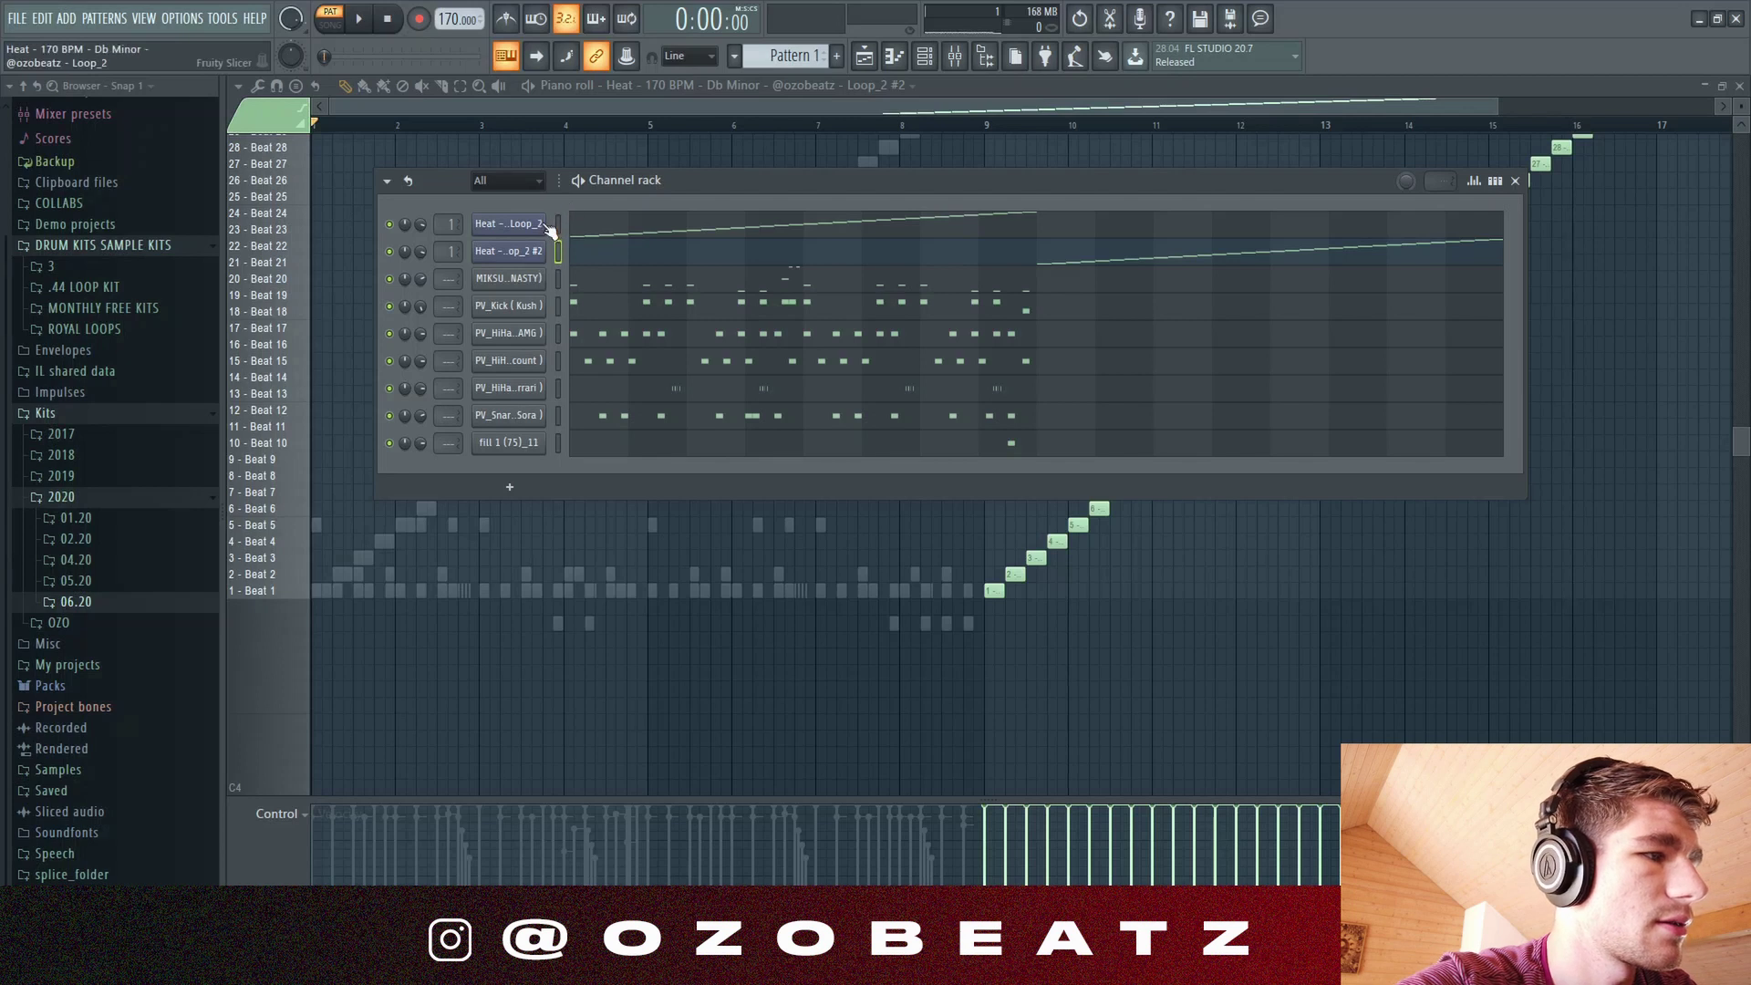
key(space)
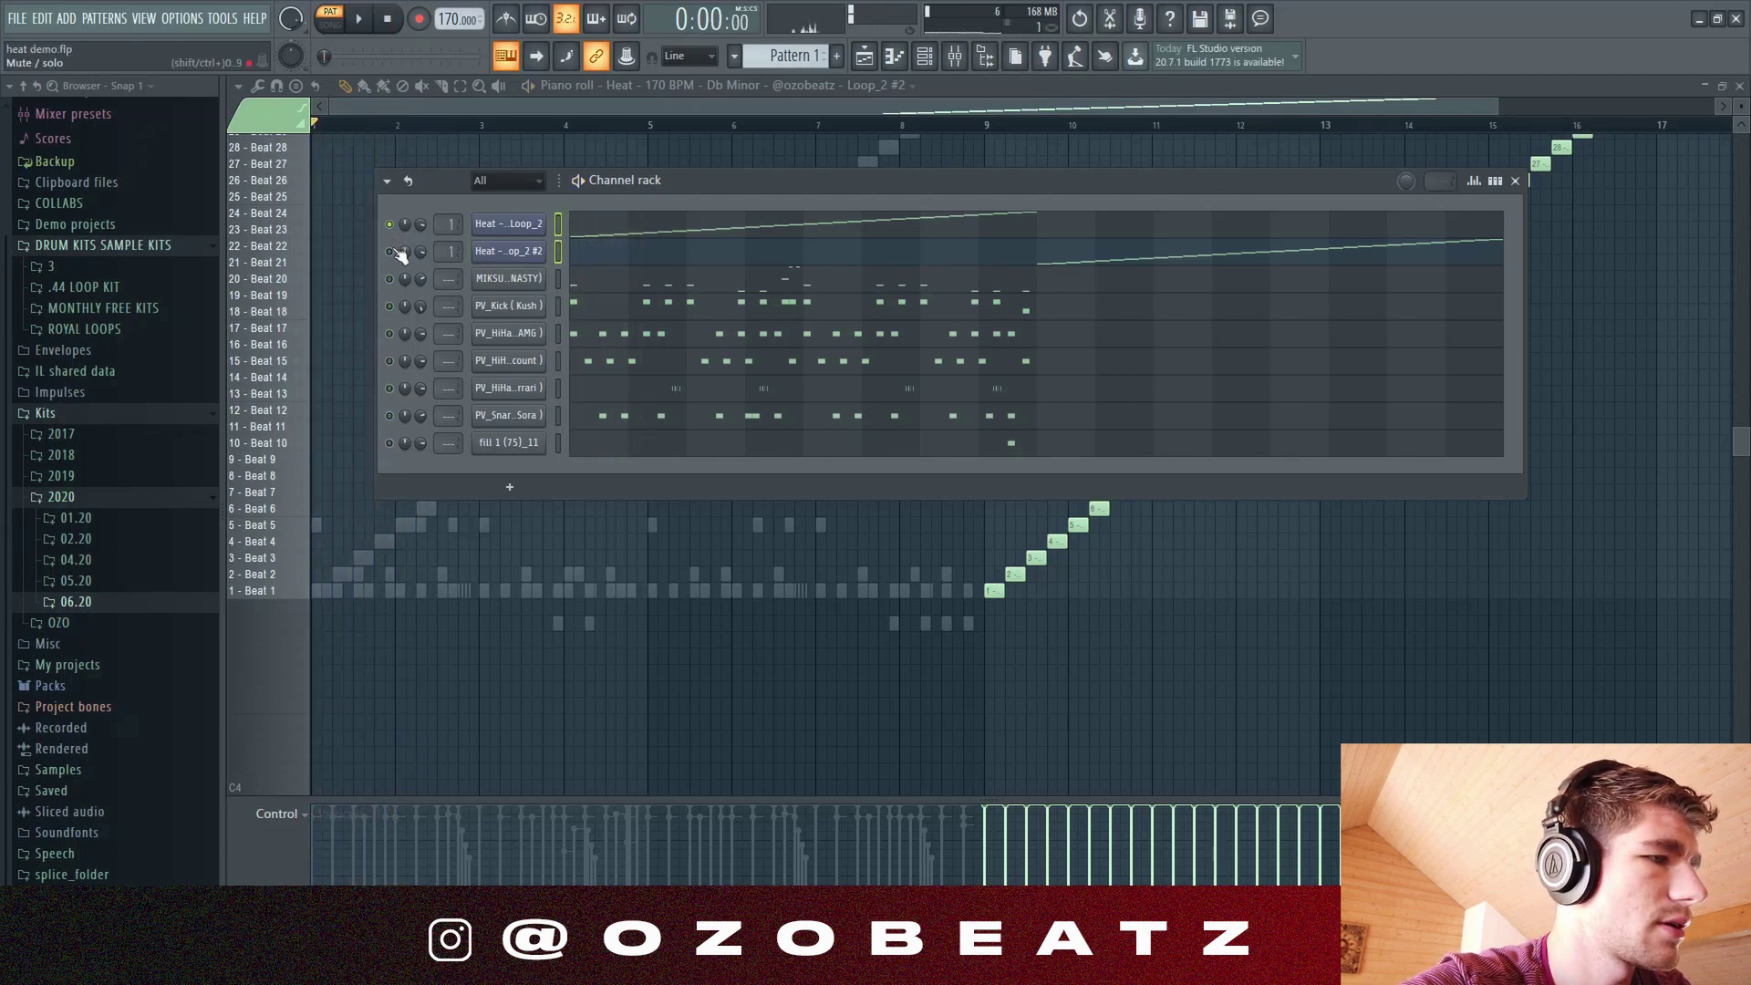
click(990, 134)
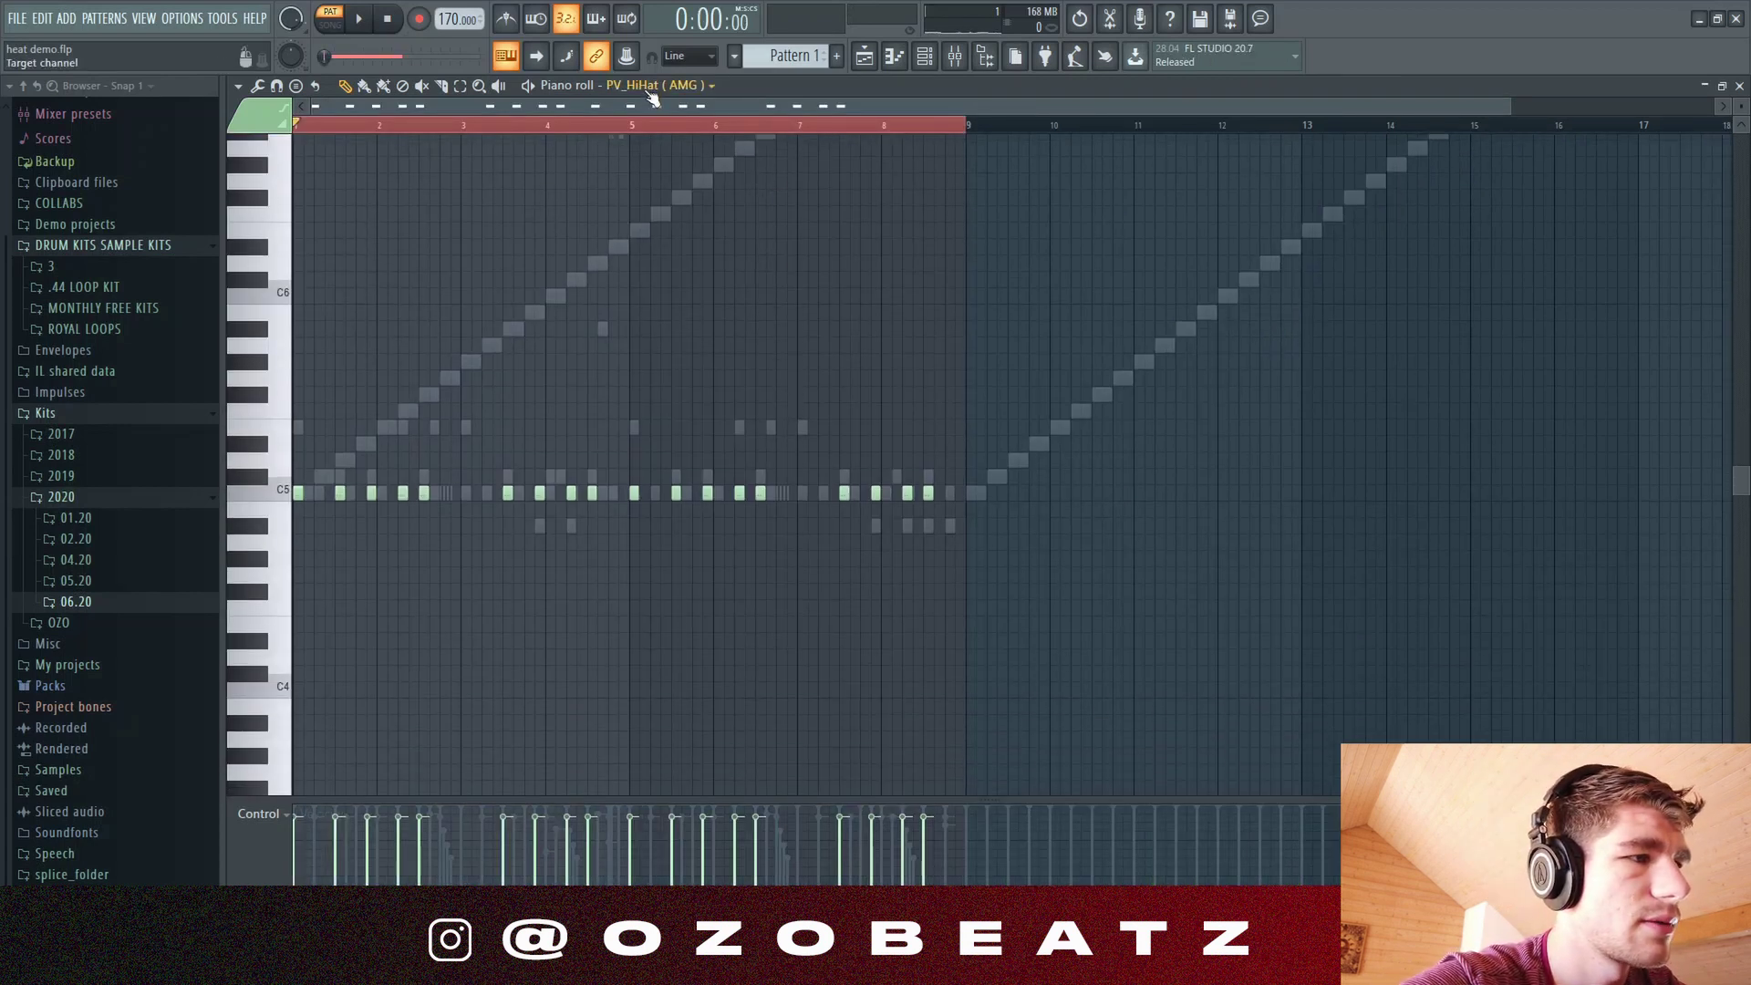
key(space)
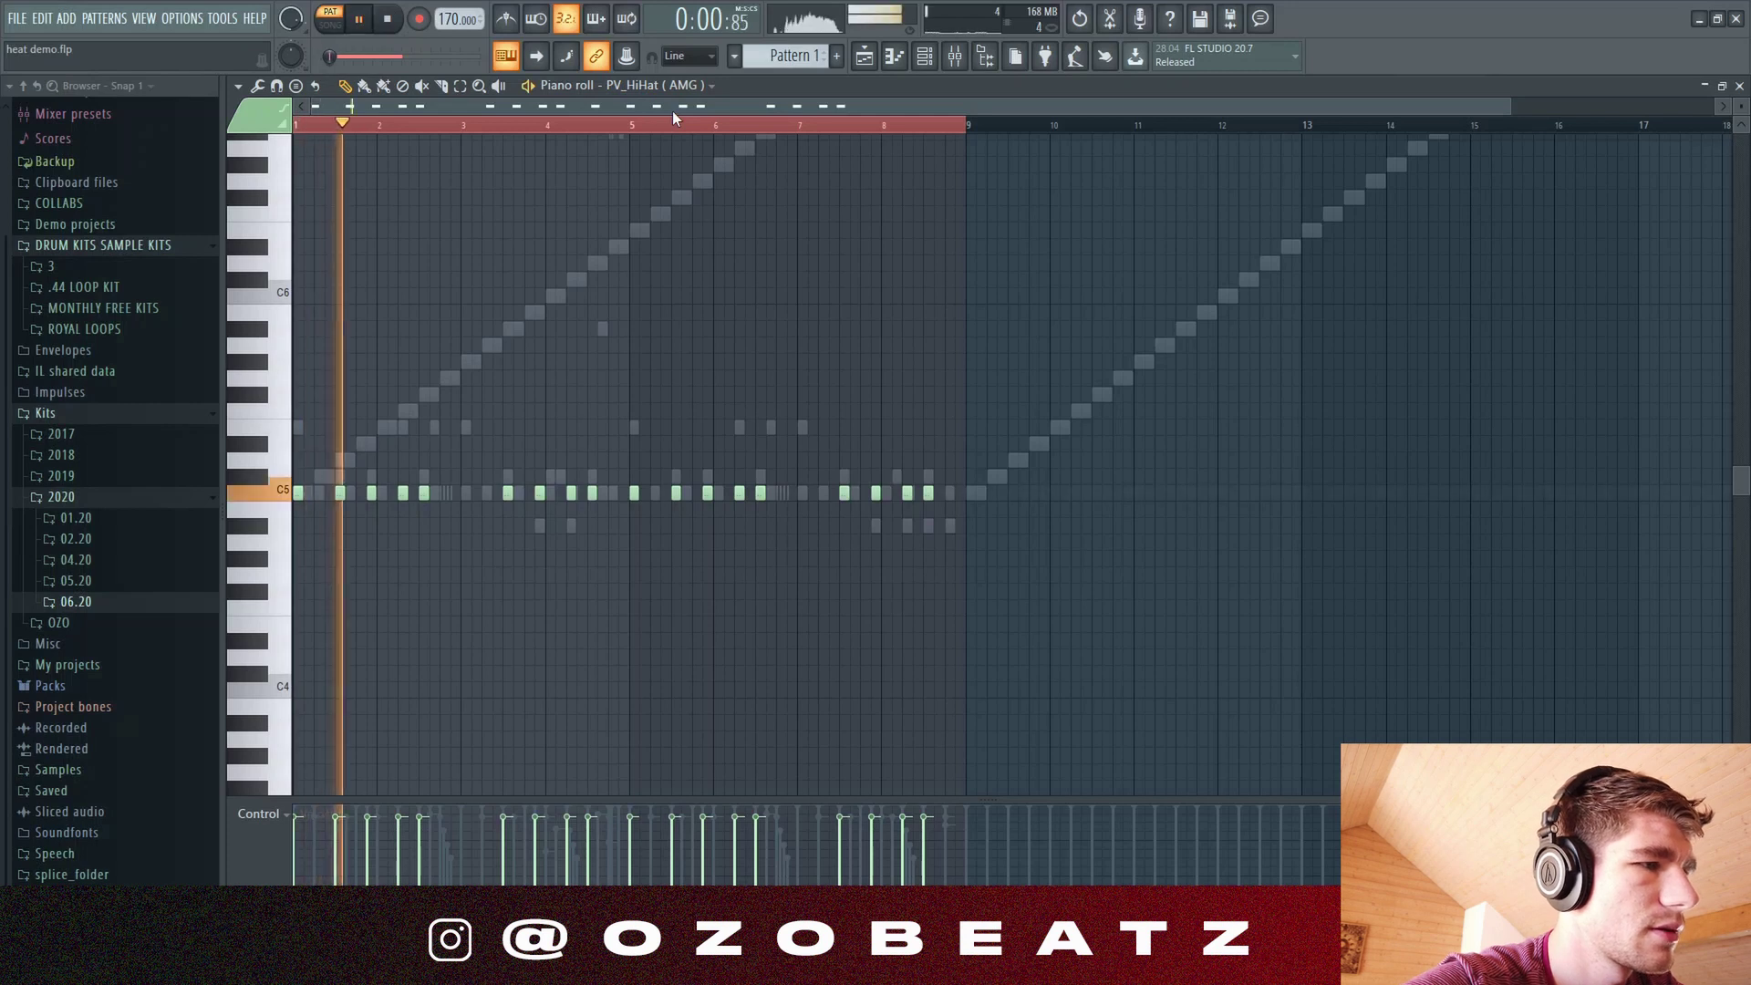
key(F6)
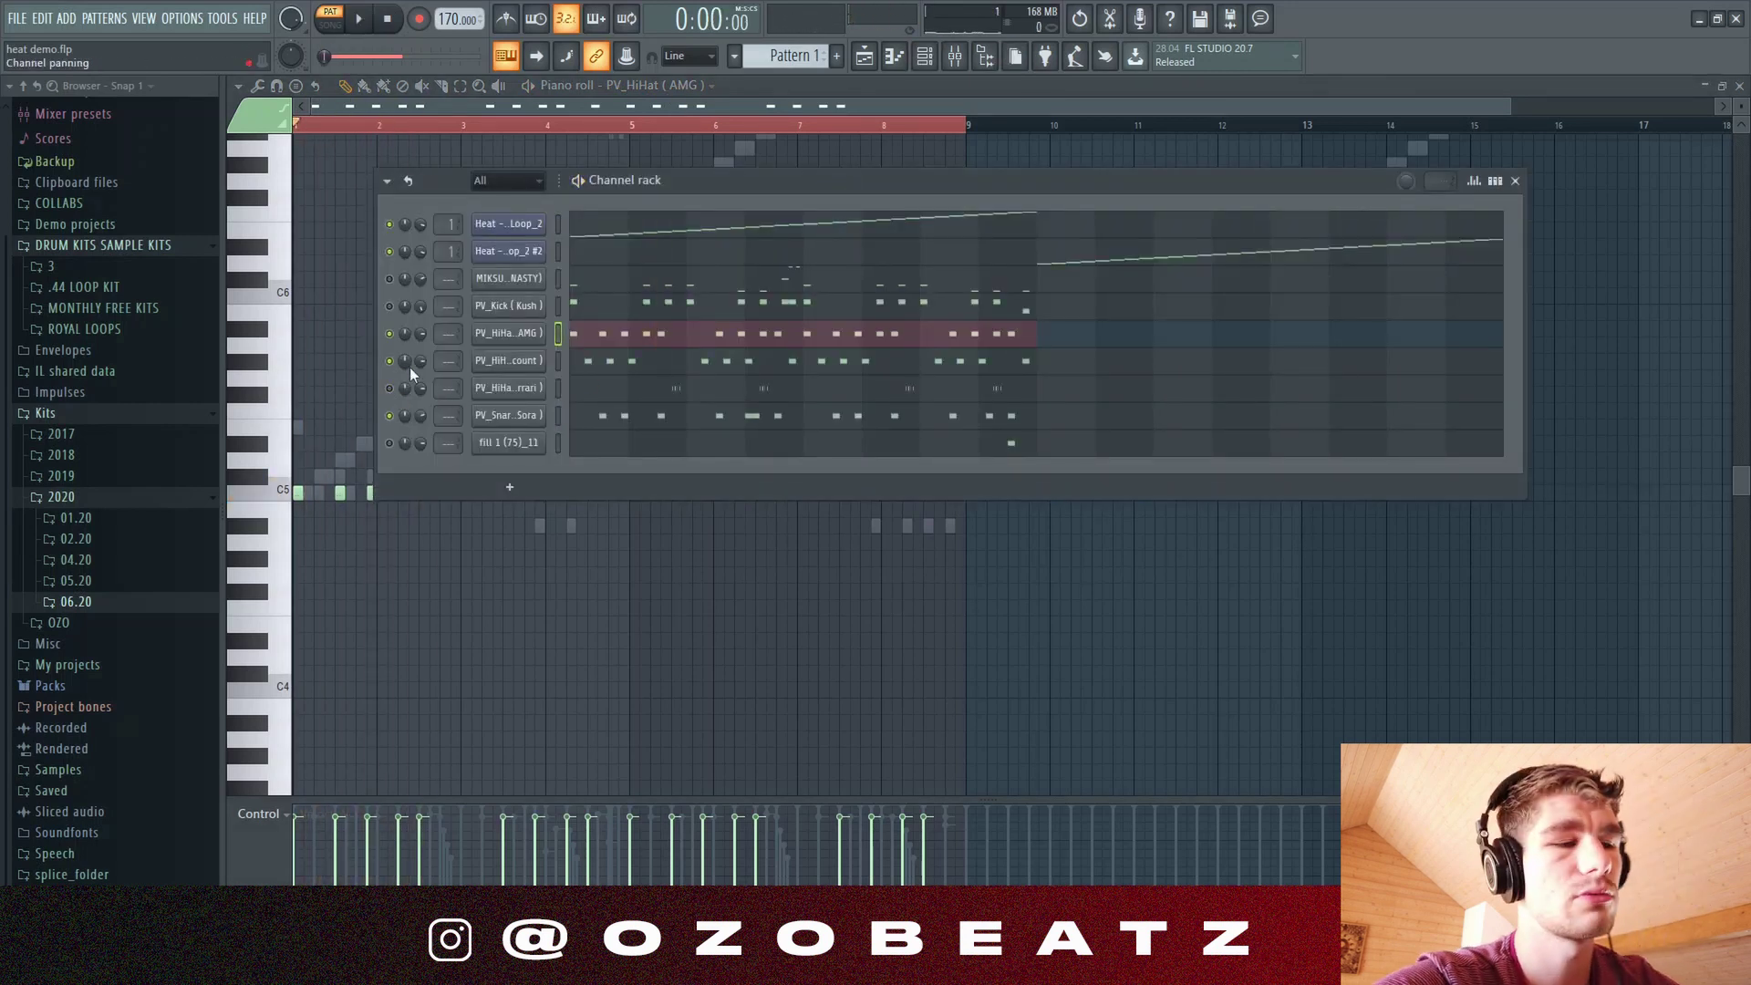
Step: Play back the PV_HiHat (AMG) pattern with the melody loop and snare to check the reduced drum arrangement
click(594, 345)
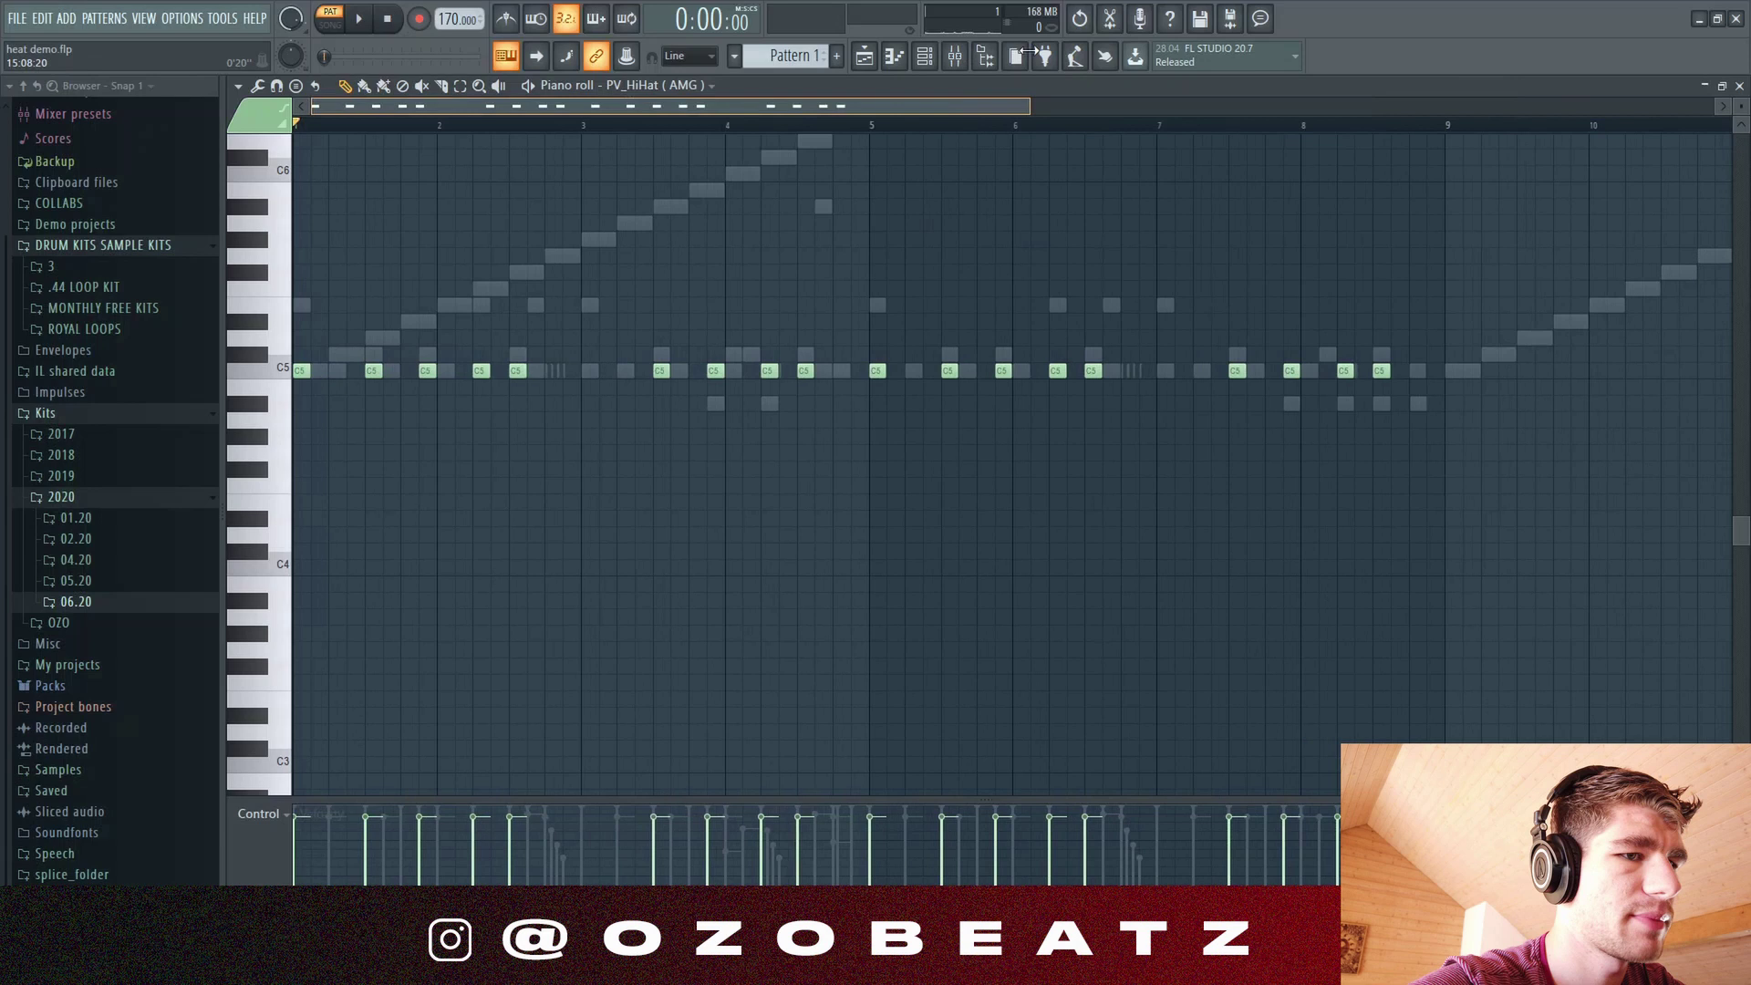
drag(1028, 52, 946, 72)
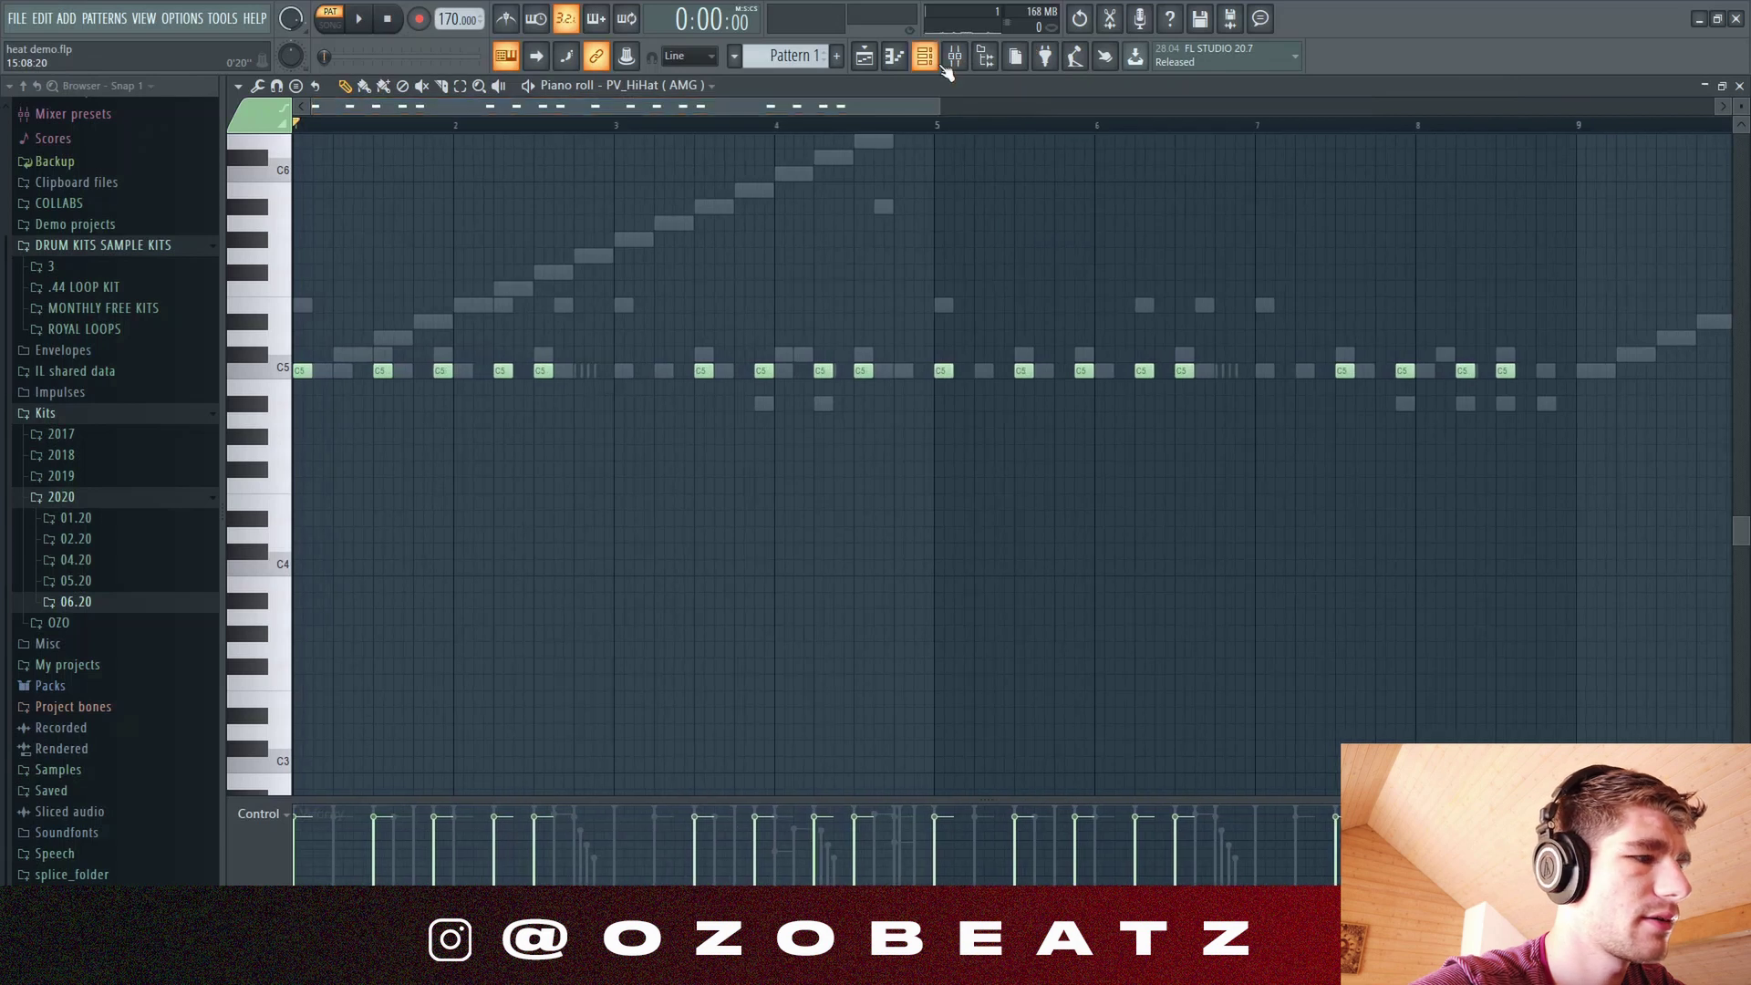
key(space)
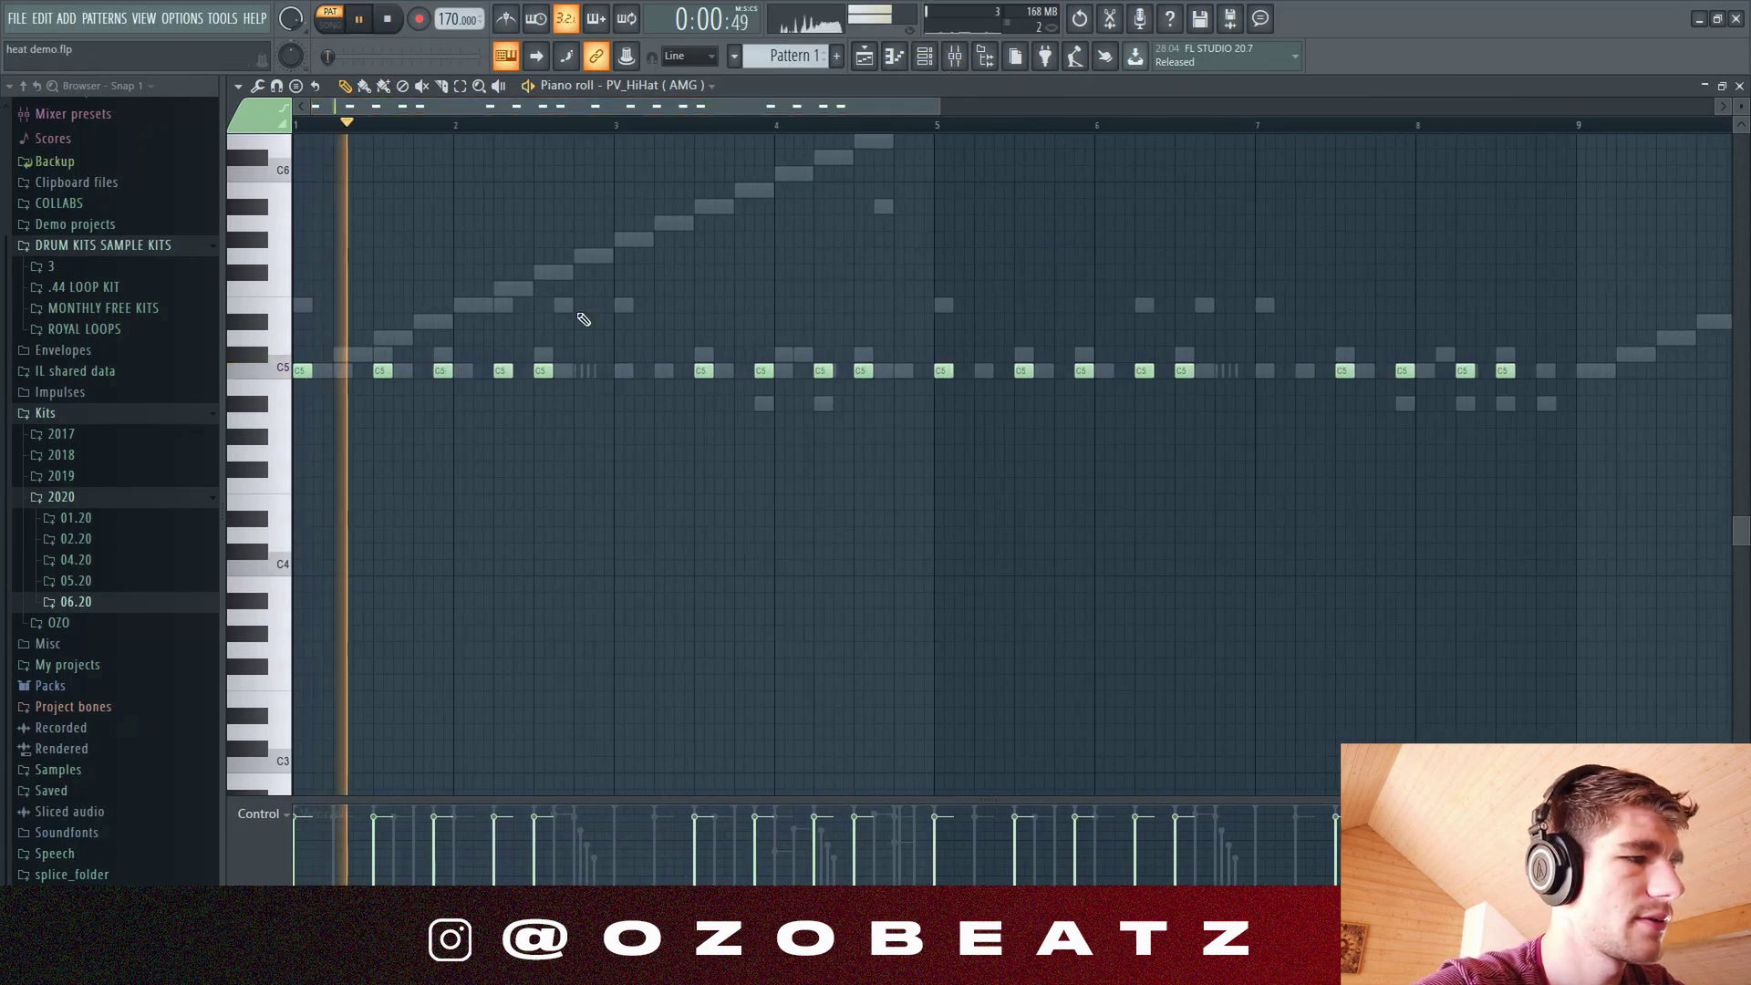
key(F6)
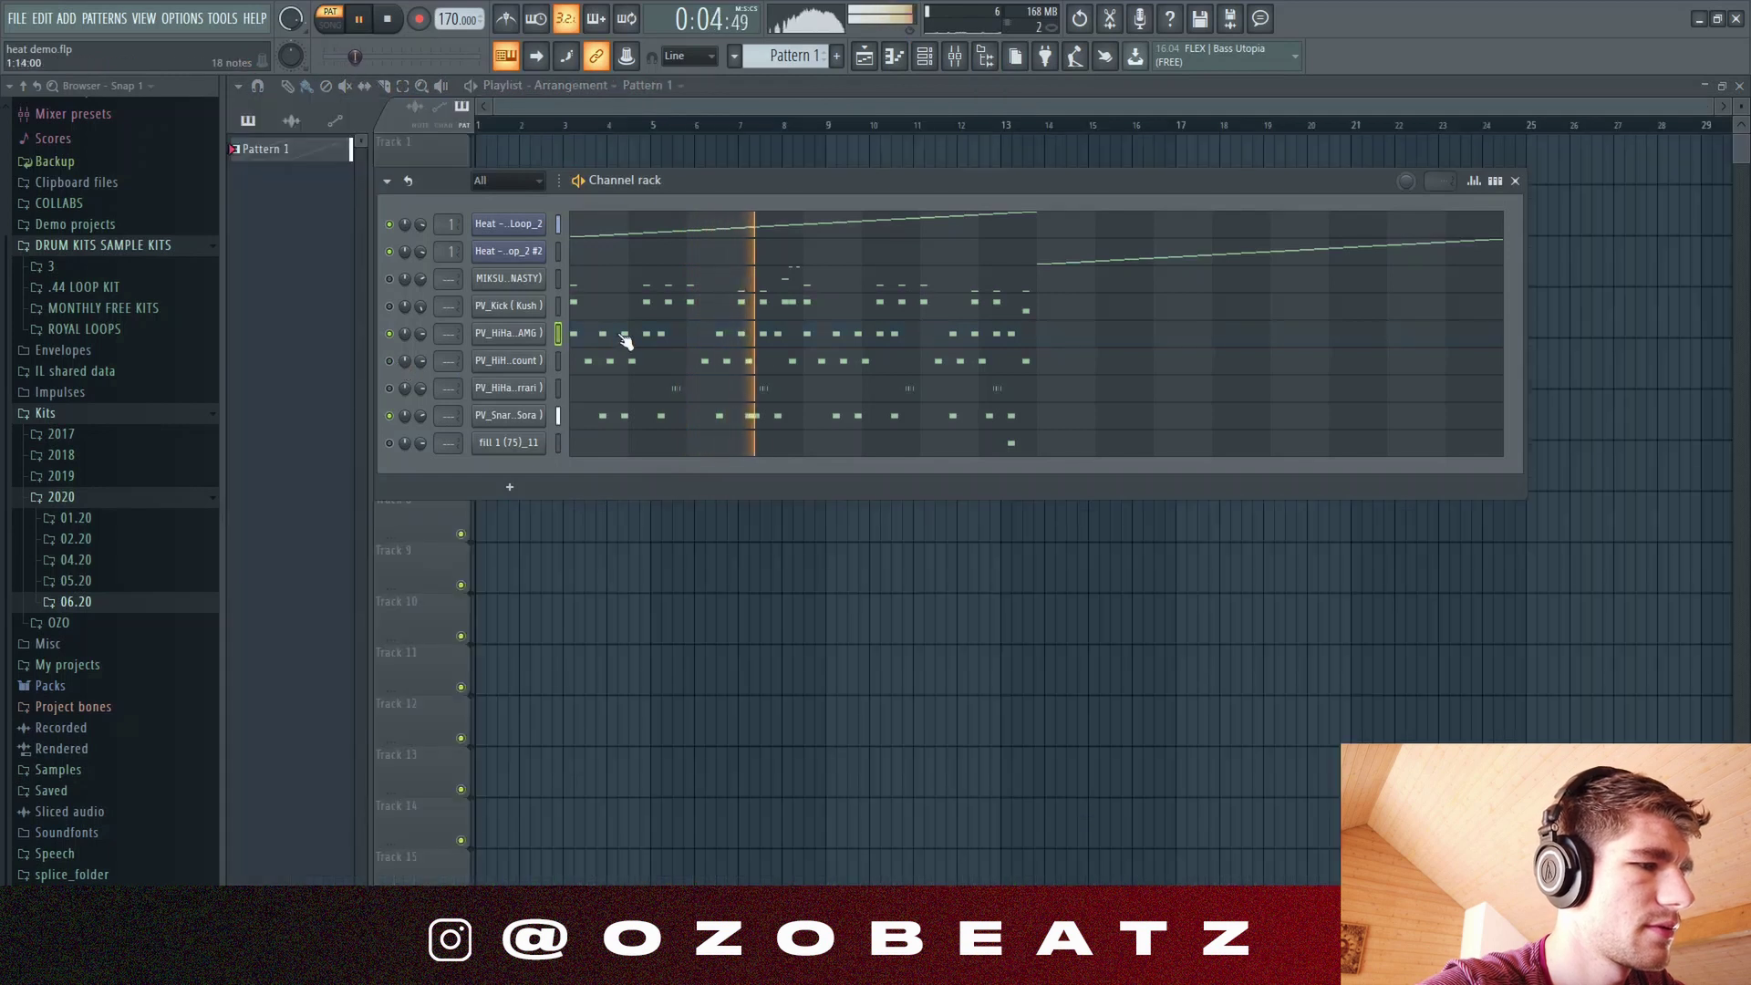
key(F6)
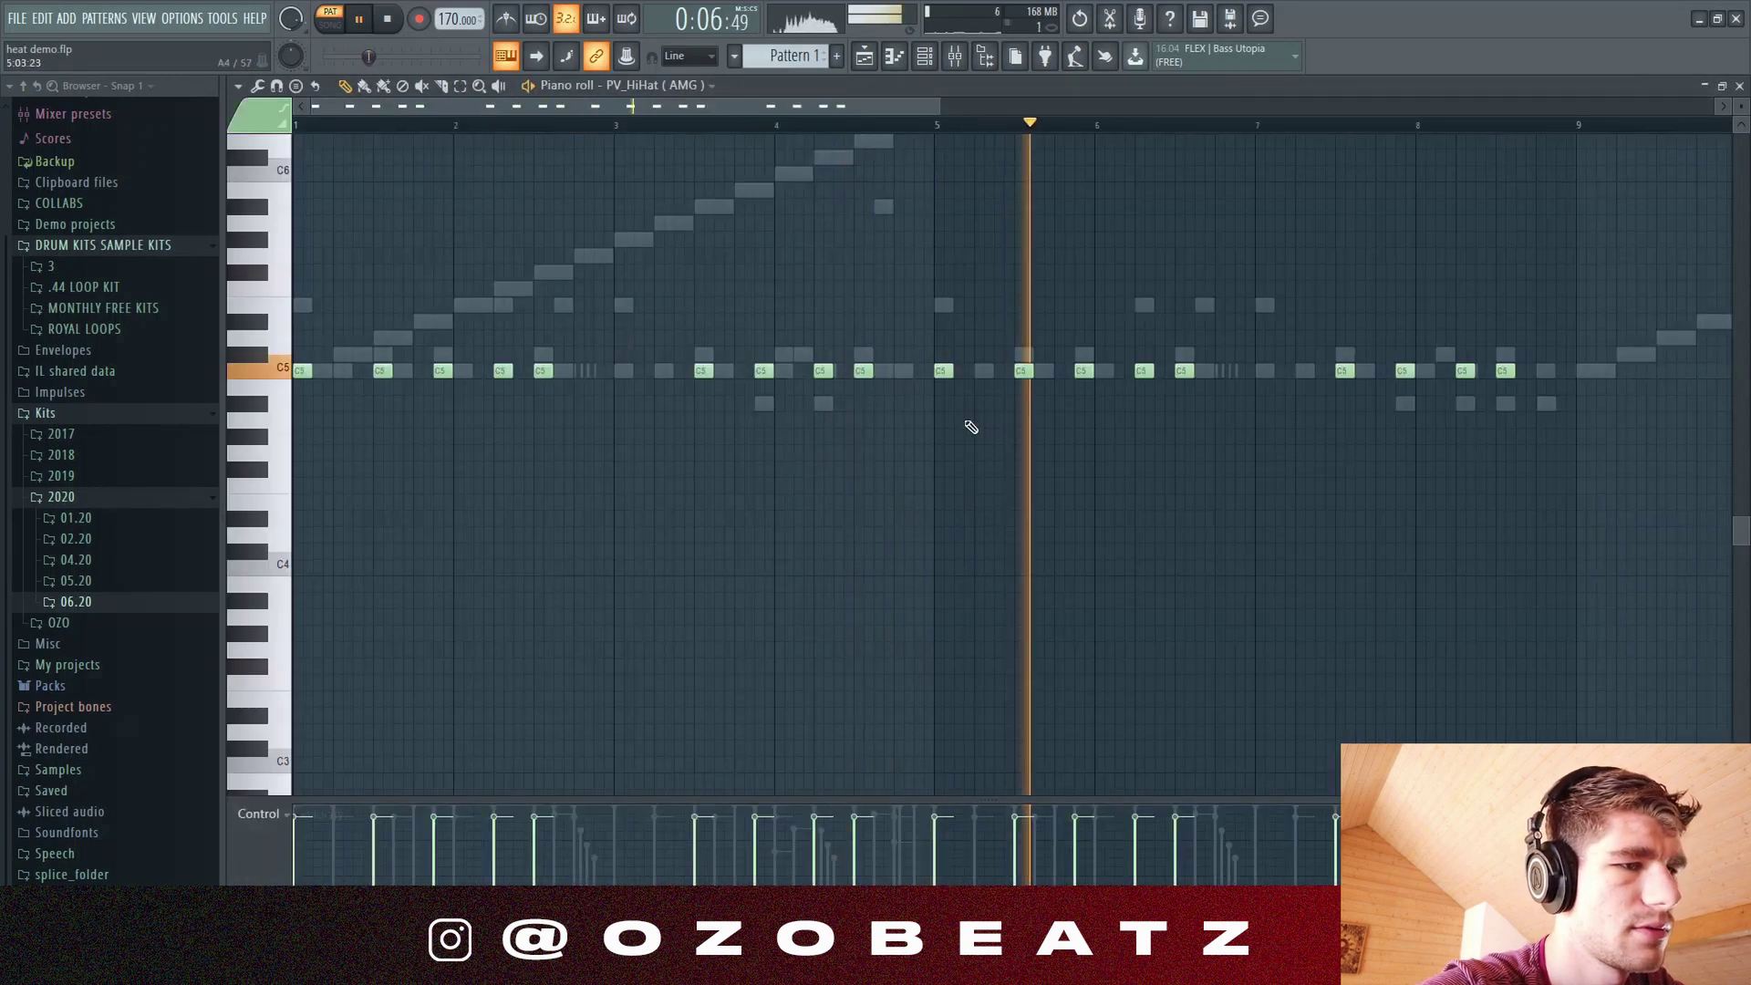
key(space)
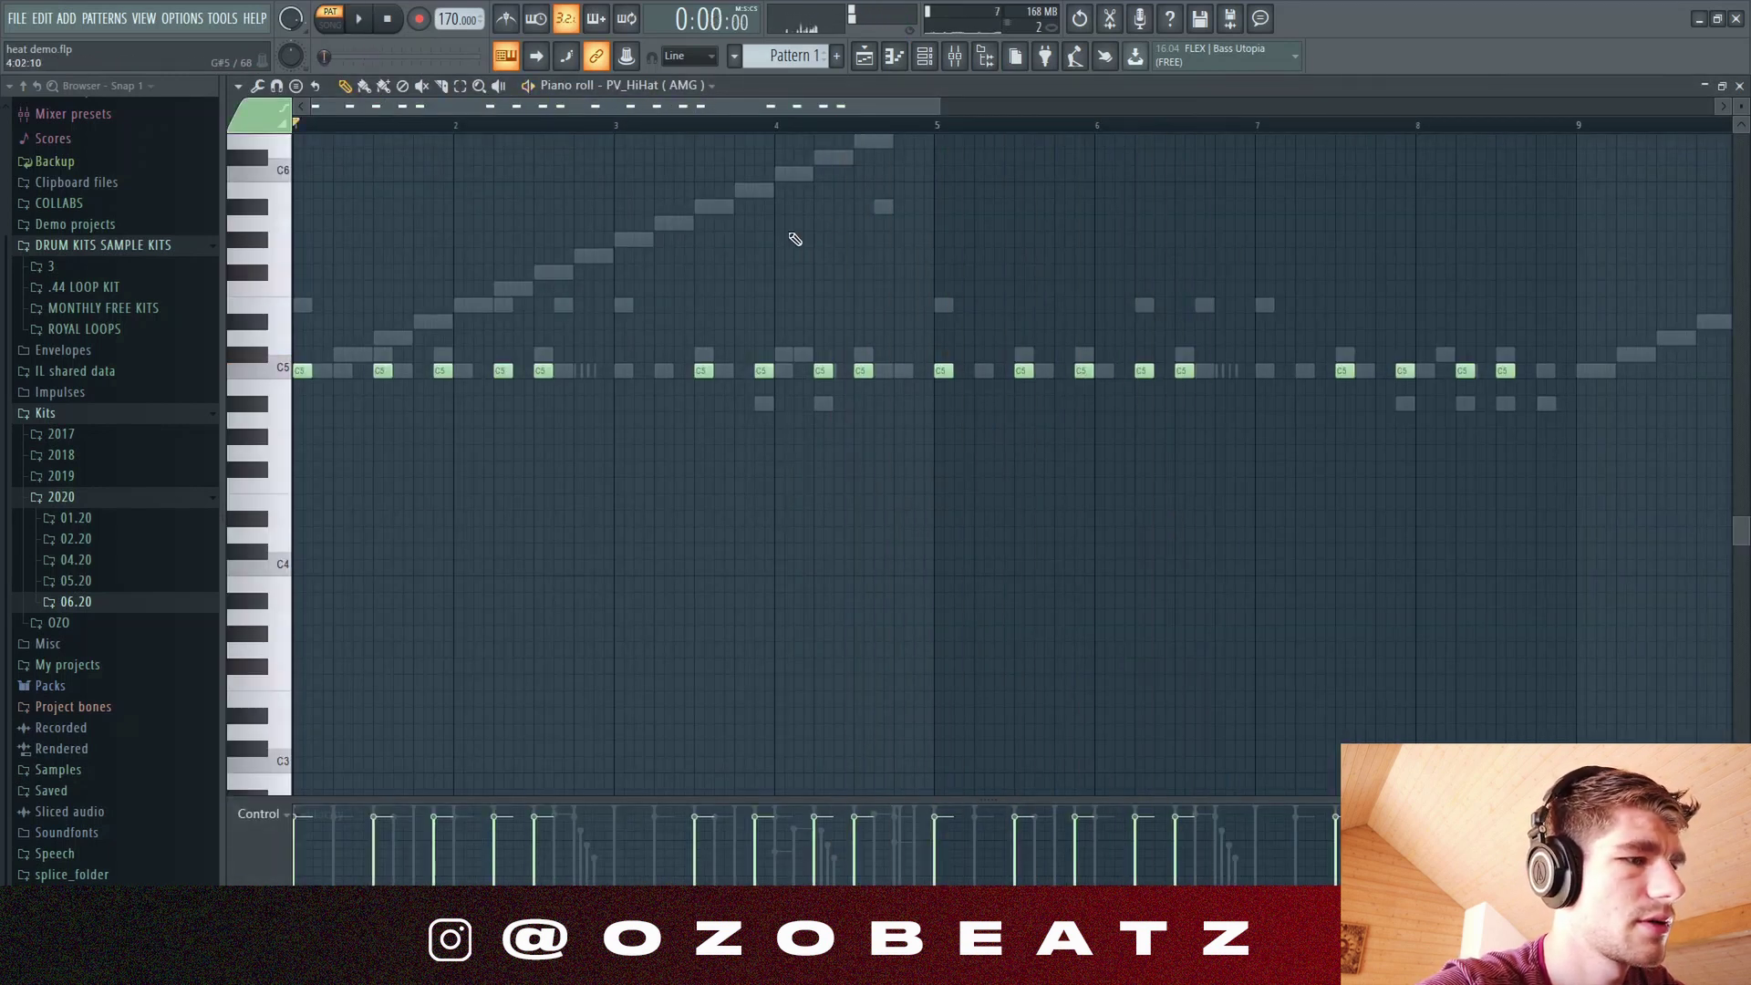
Step: Examine the PV_HiHat (Bank Account) pattern and play it back with the melody loop, the PV_HiHat (AMG) and the snare
key(Down)
click(928, 61)
key(F6)
key(space)
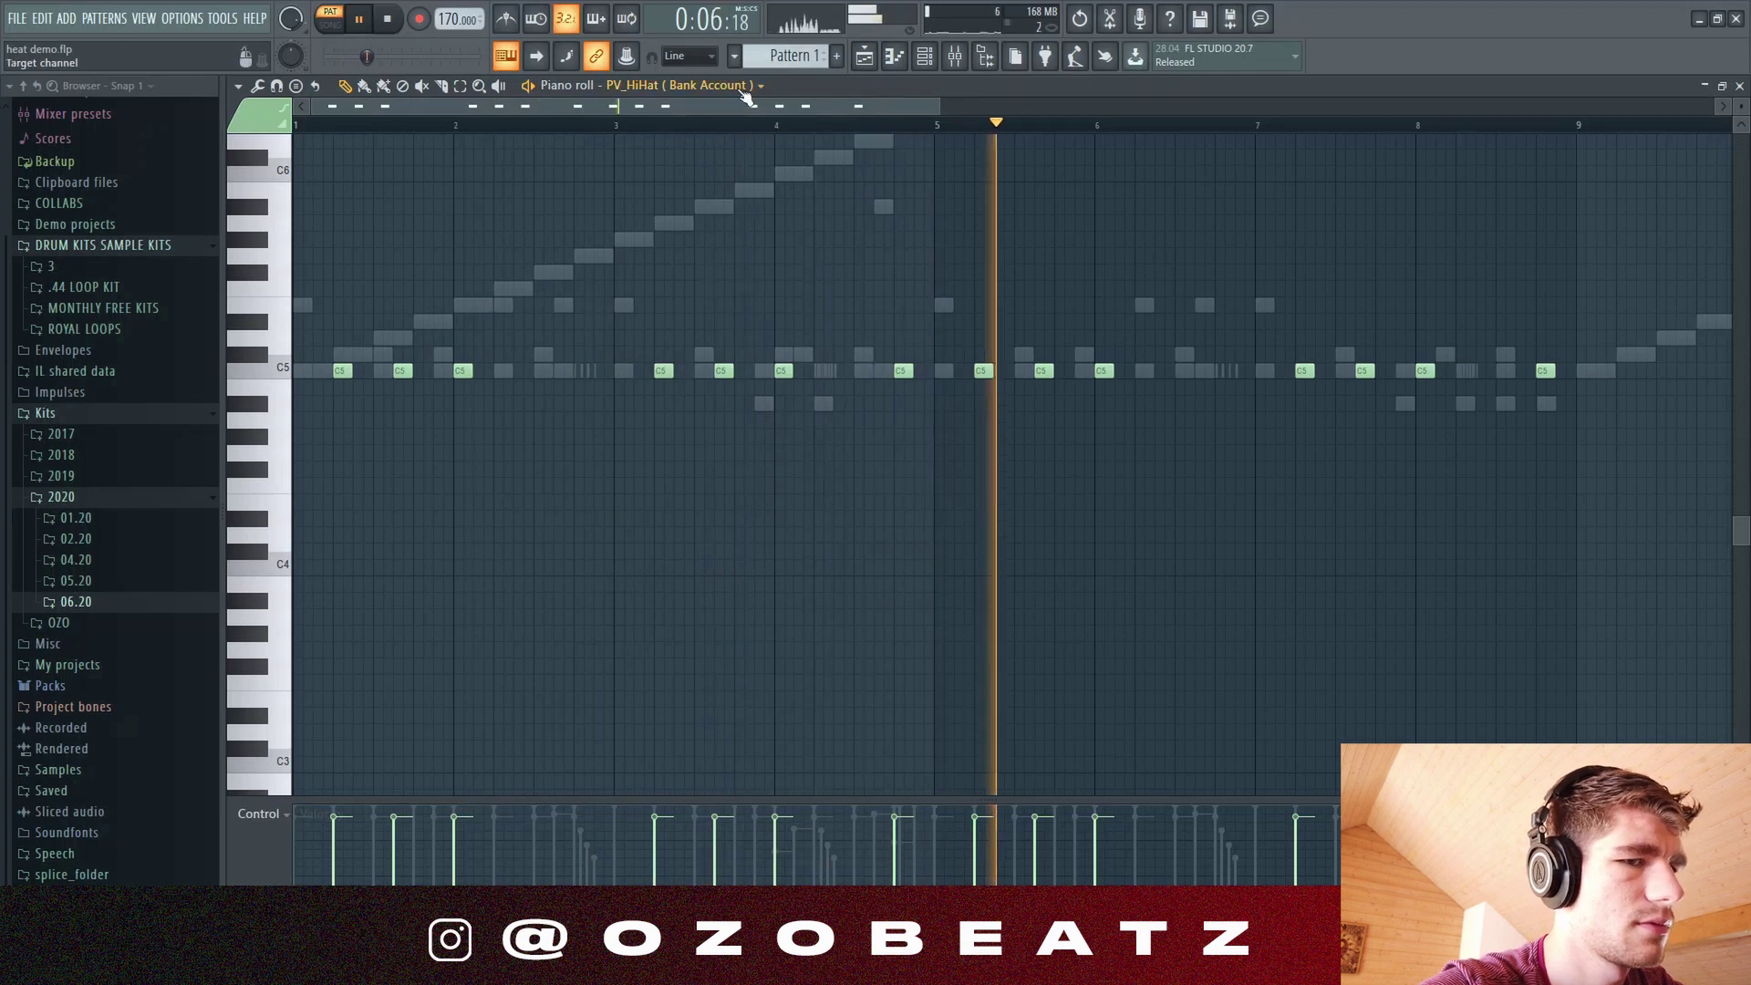
key(space)
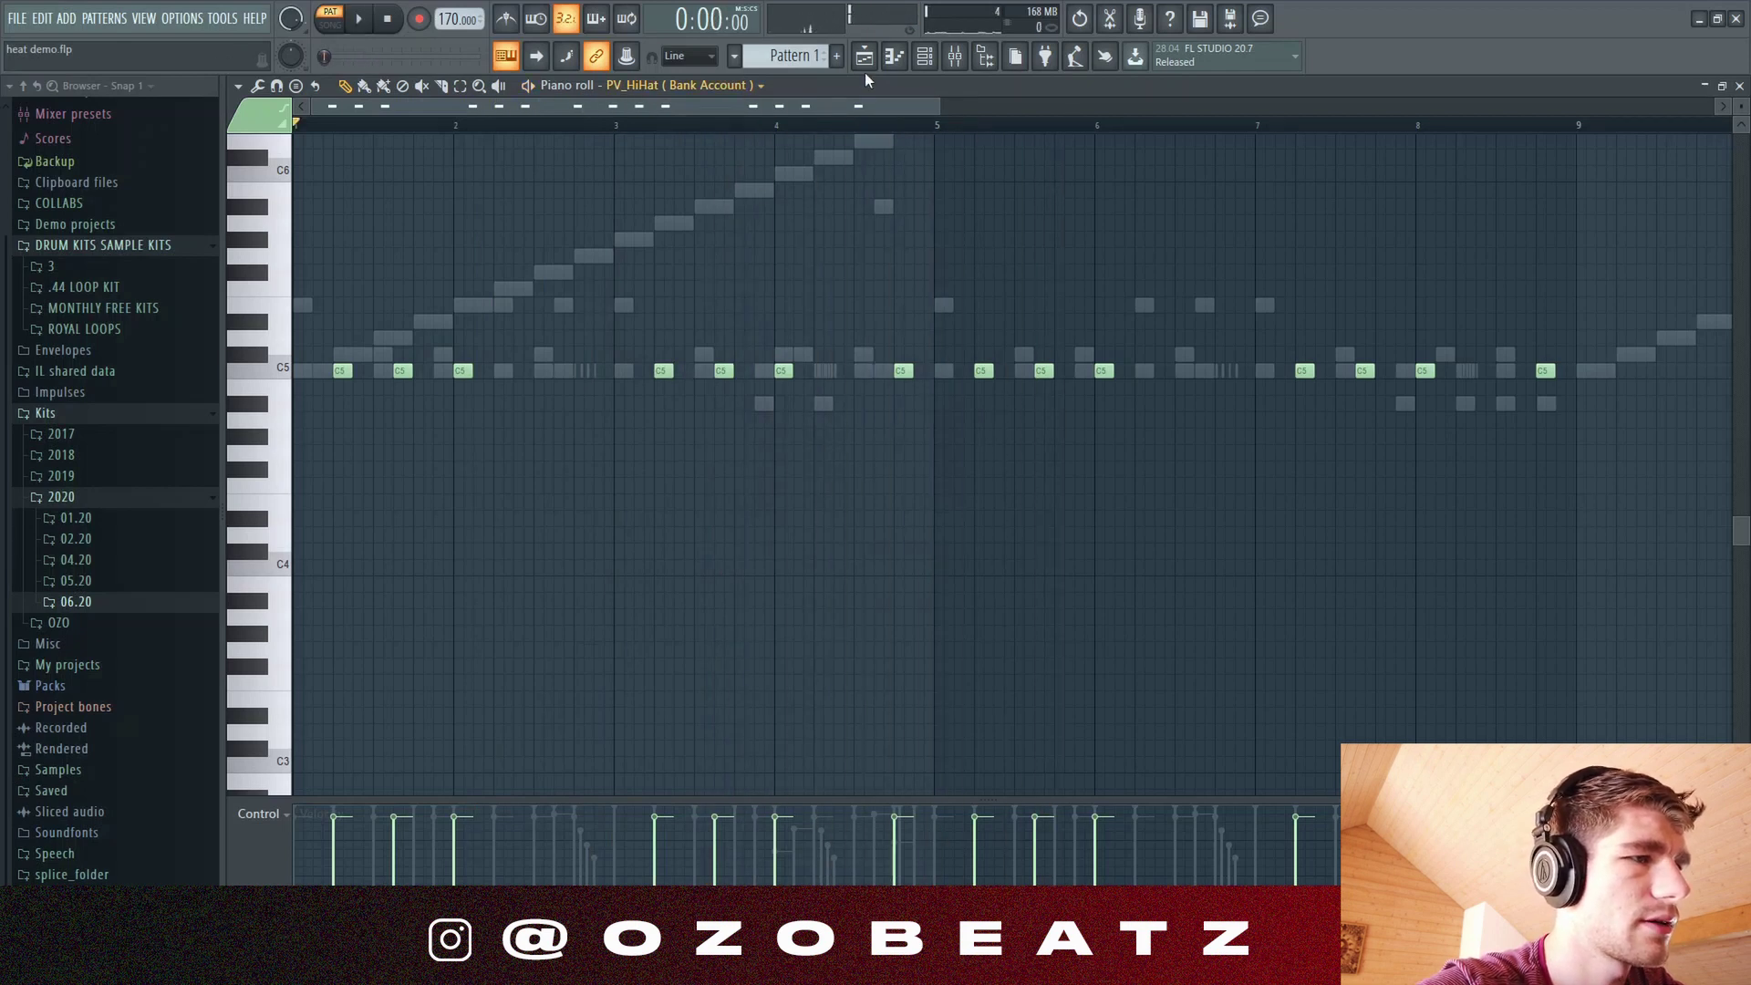
click(921, 58)
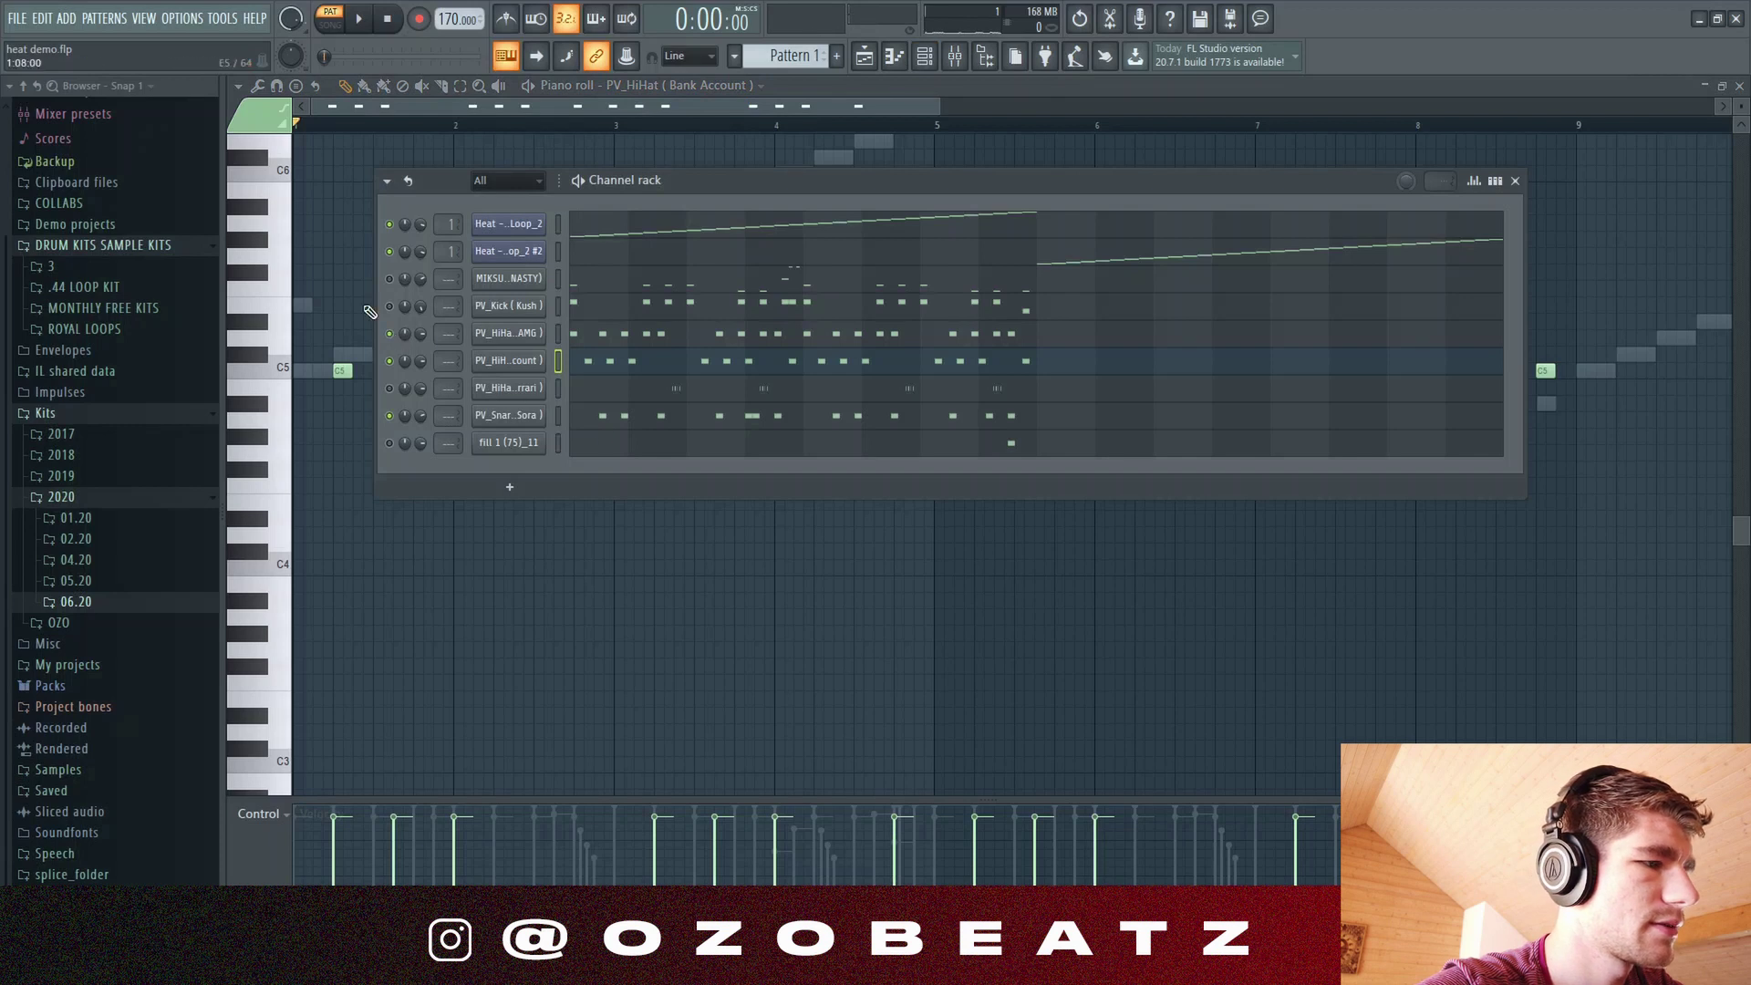
key(F6)
key(space)
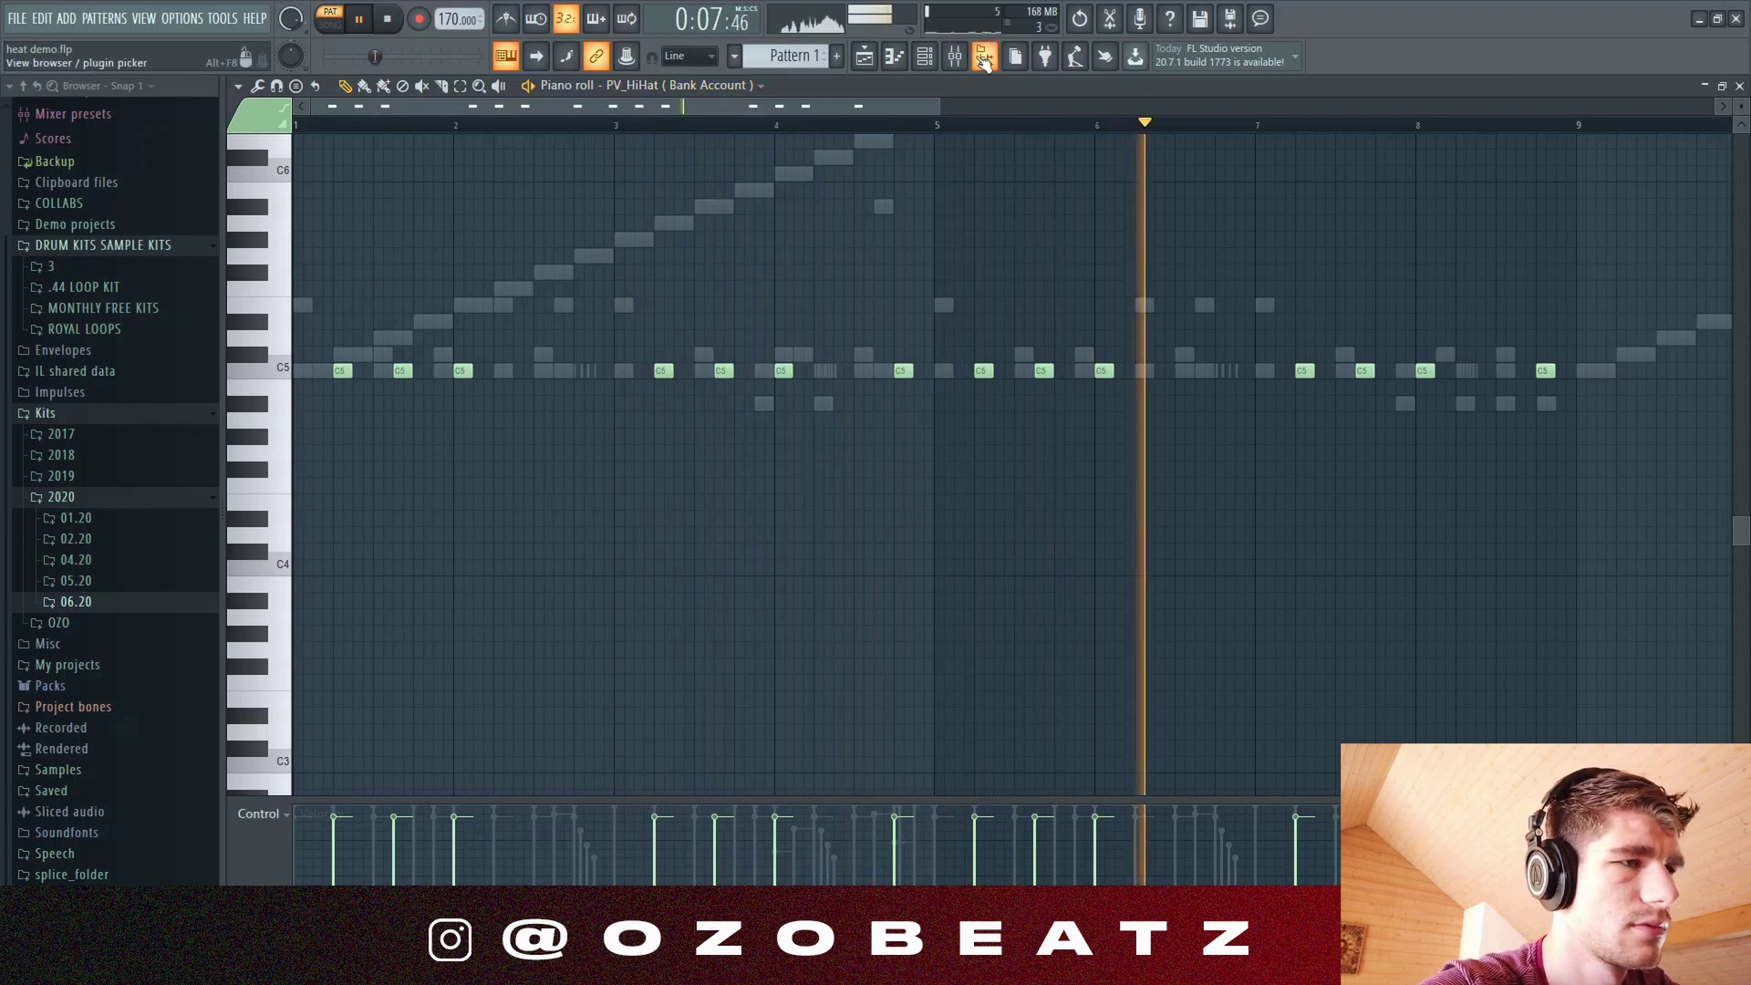
key(F6)
key(space)
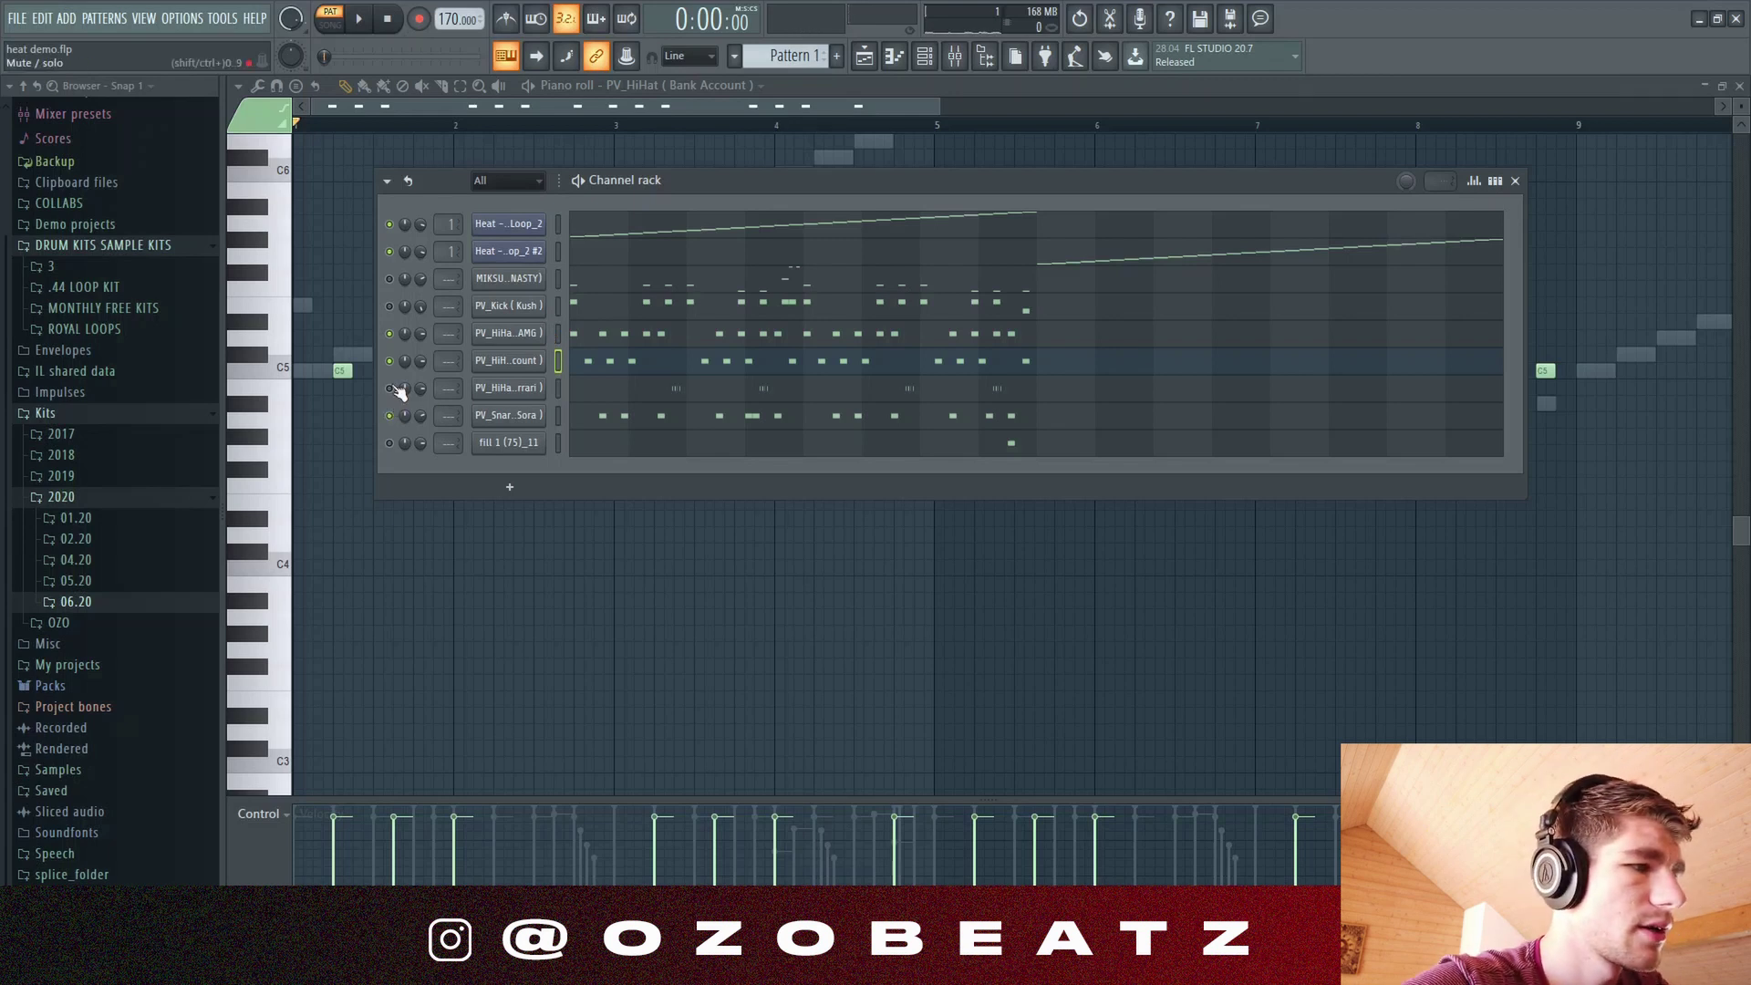
Step: Unmute the PV_HiHat (Ferrari) channel and audition its short rolls with the other hi-hats, the snare and the melody
click(580, 392)
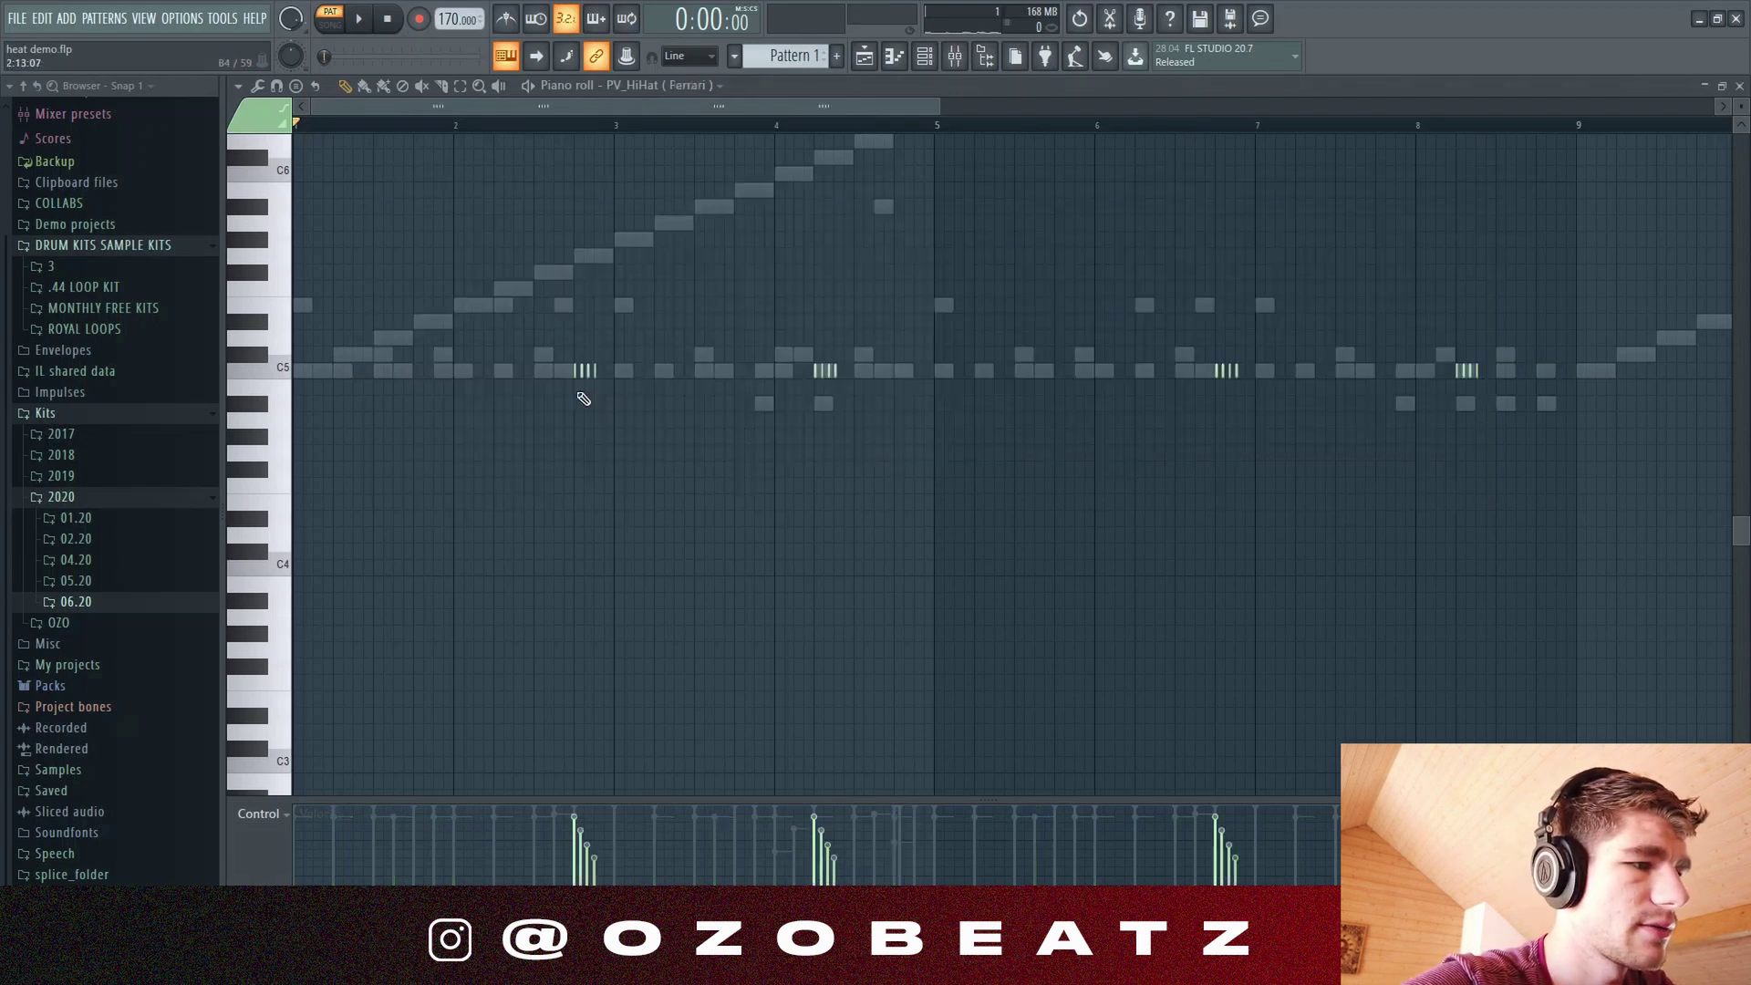
scroll(991, 110, down, 2)
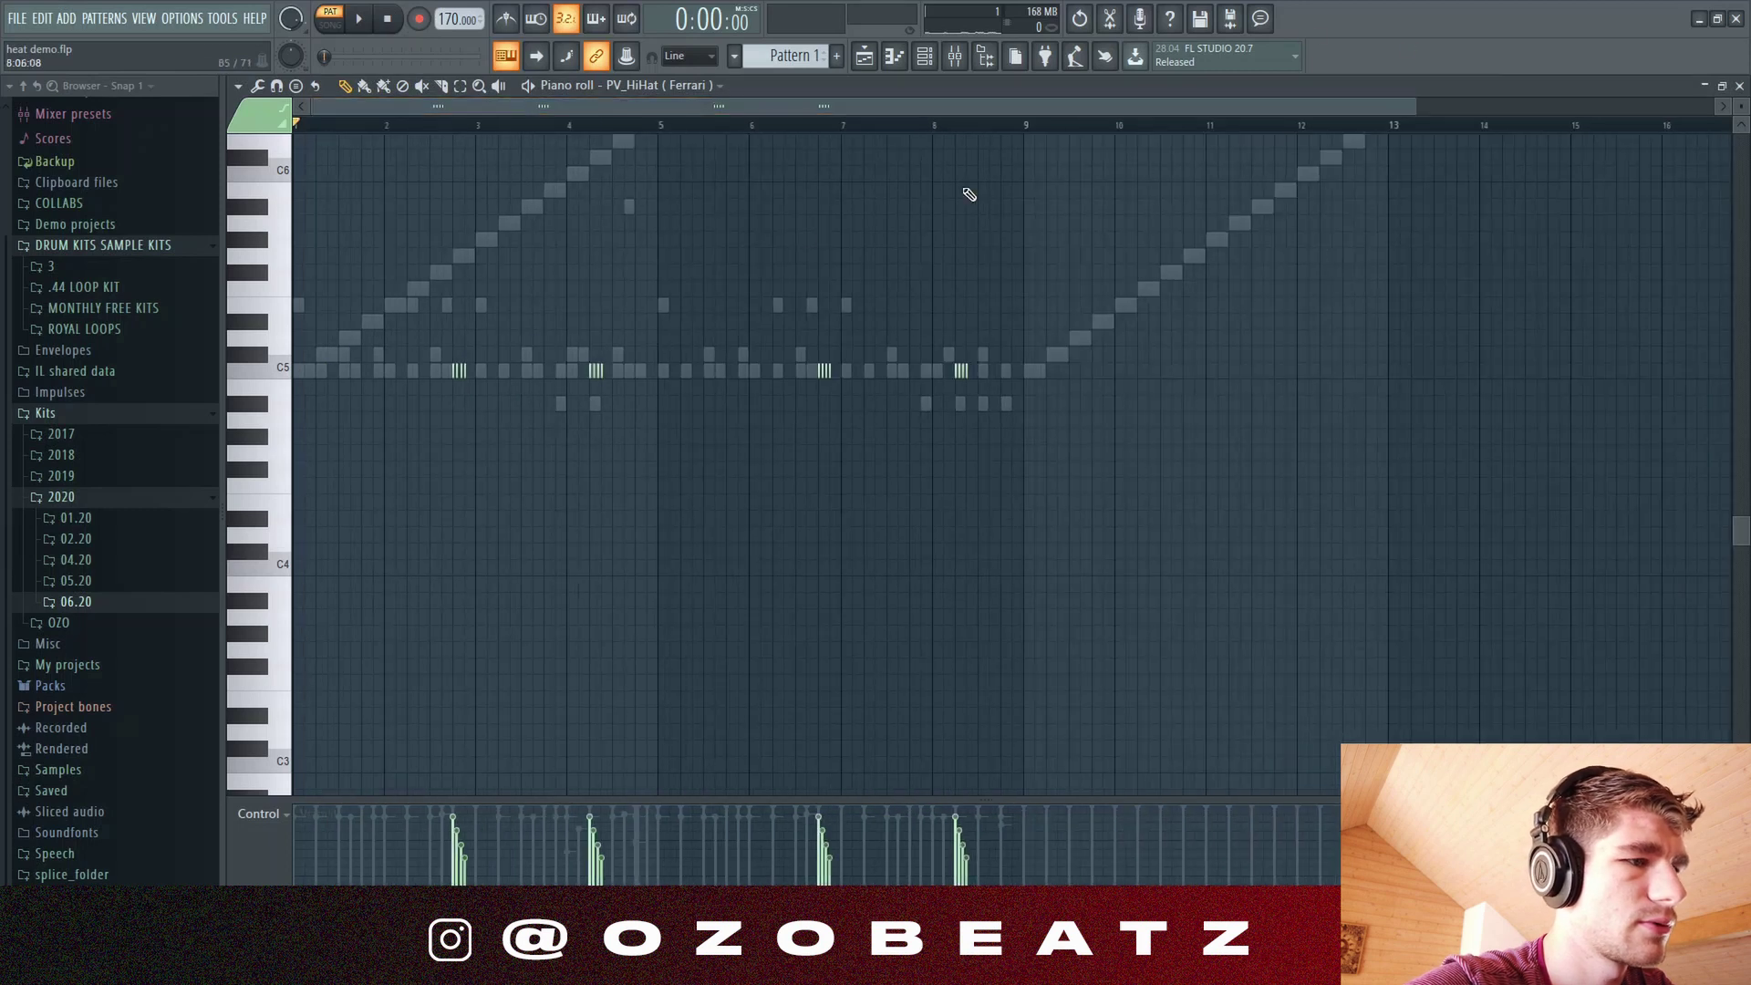
key(space)
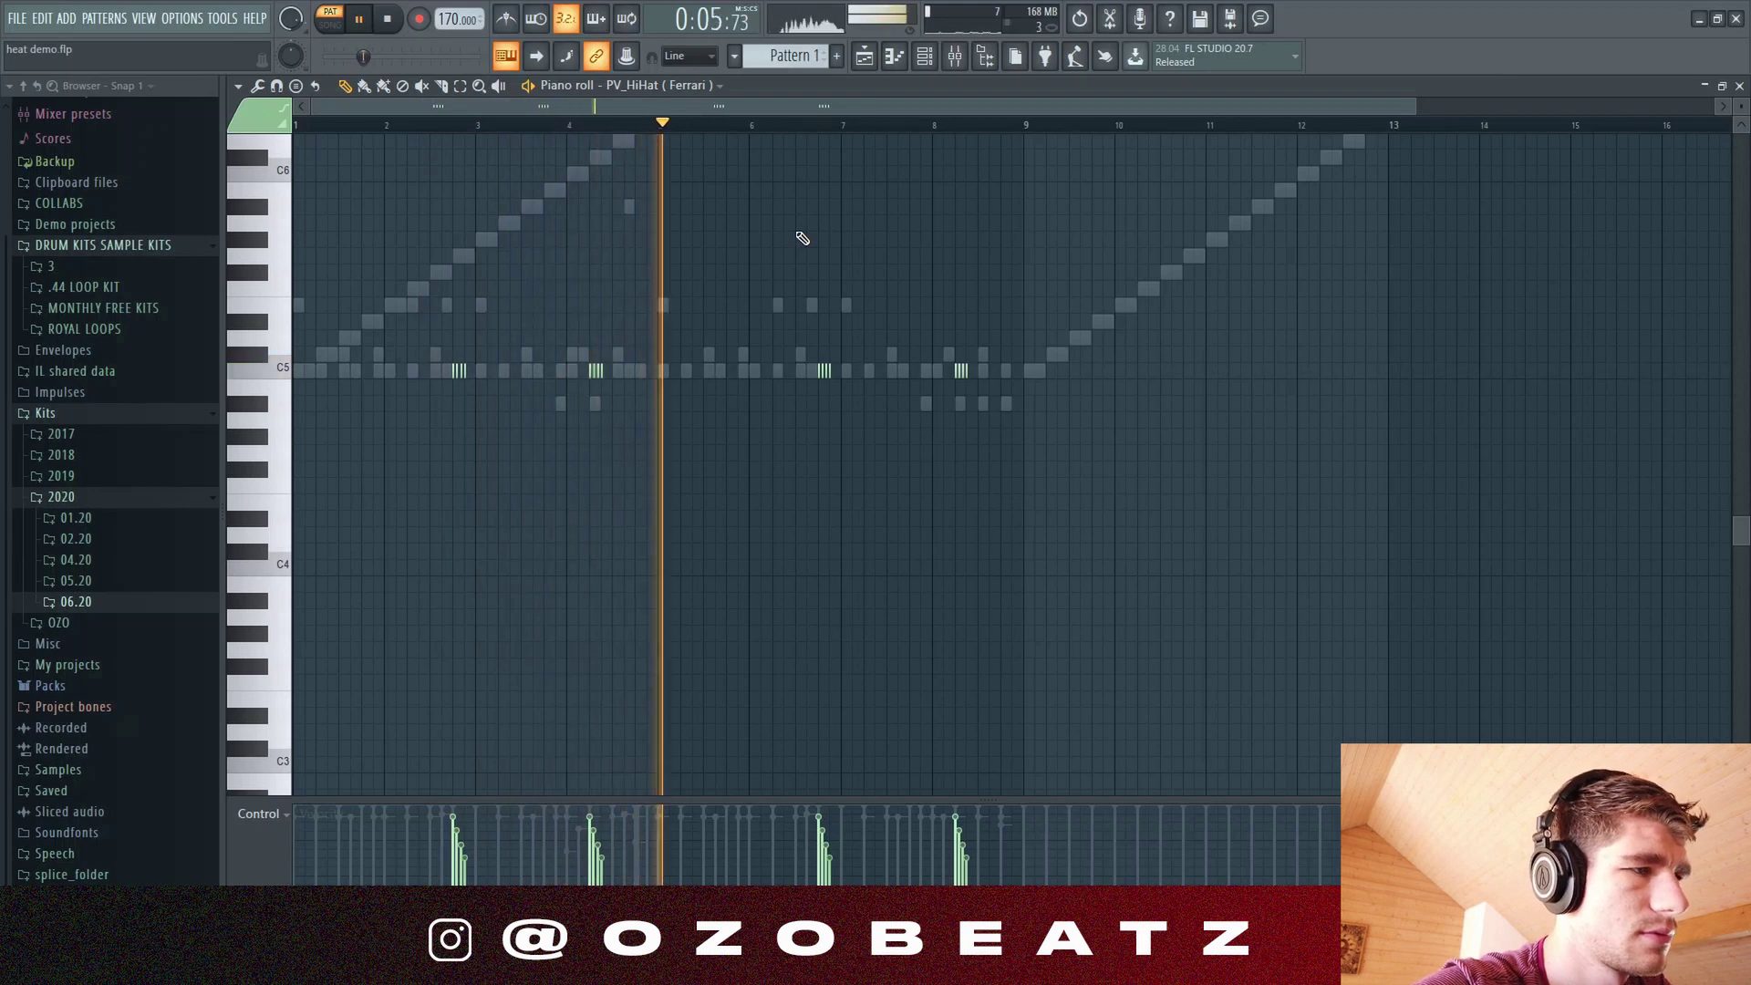
click(951, 57)
click(924, 57)
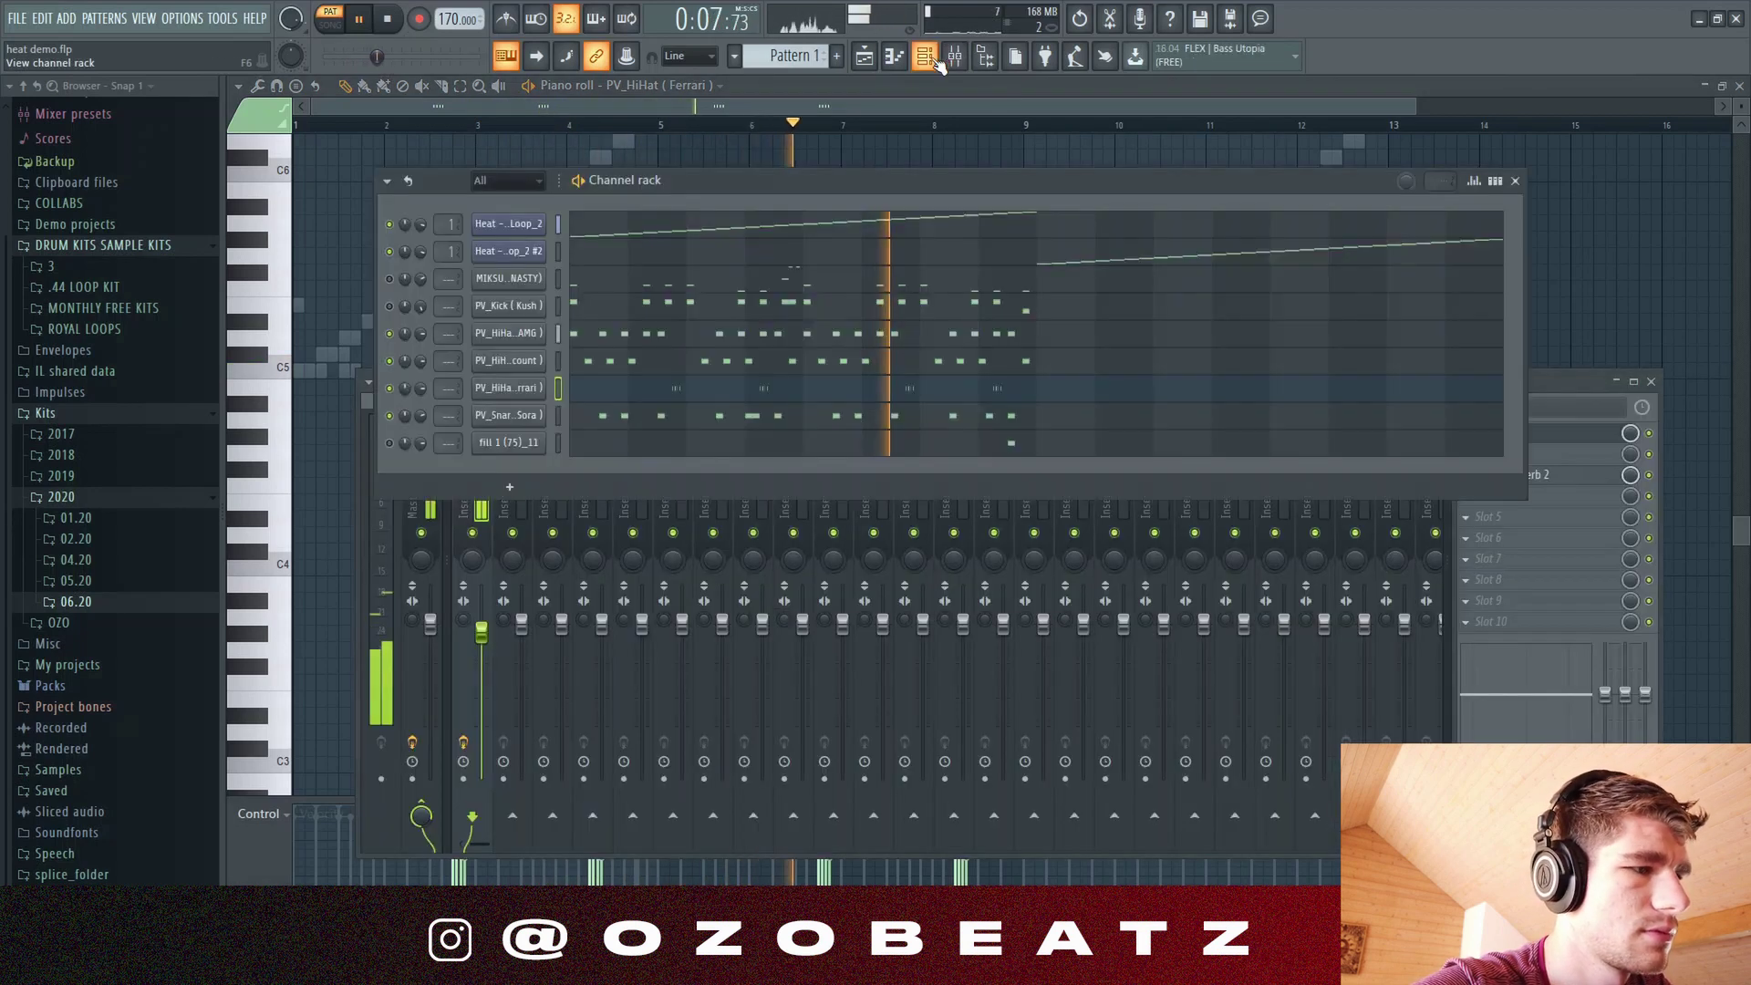
click(925, 57)
click(924, 56)
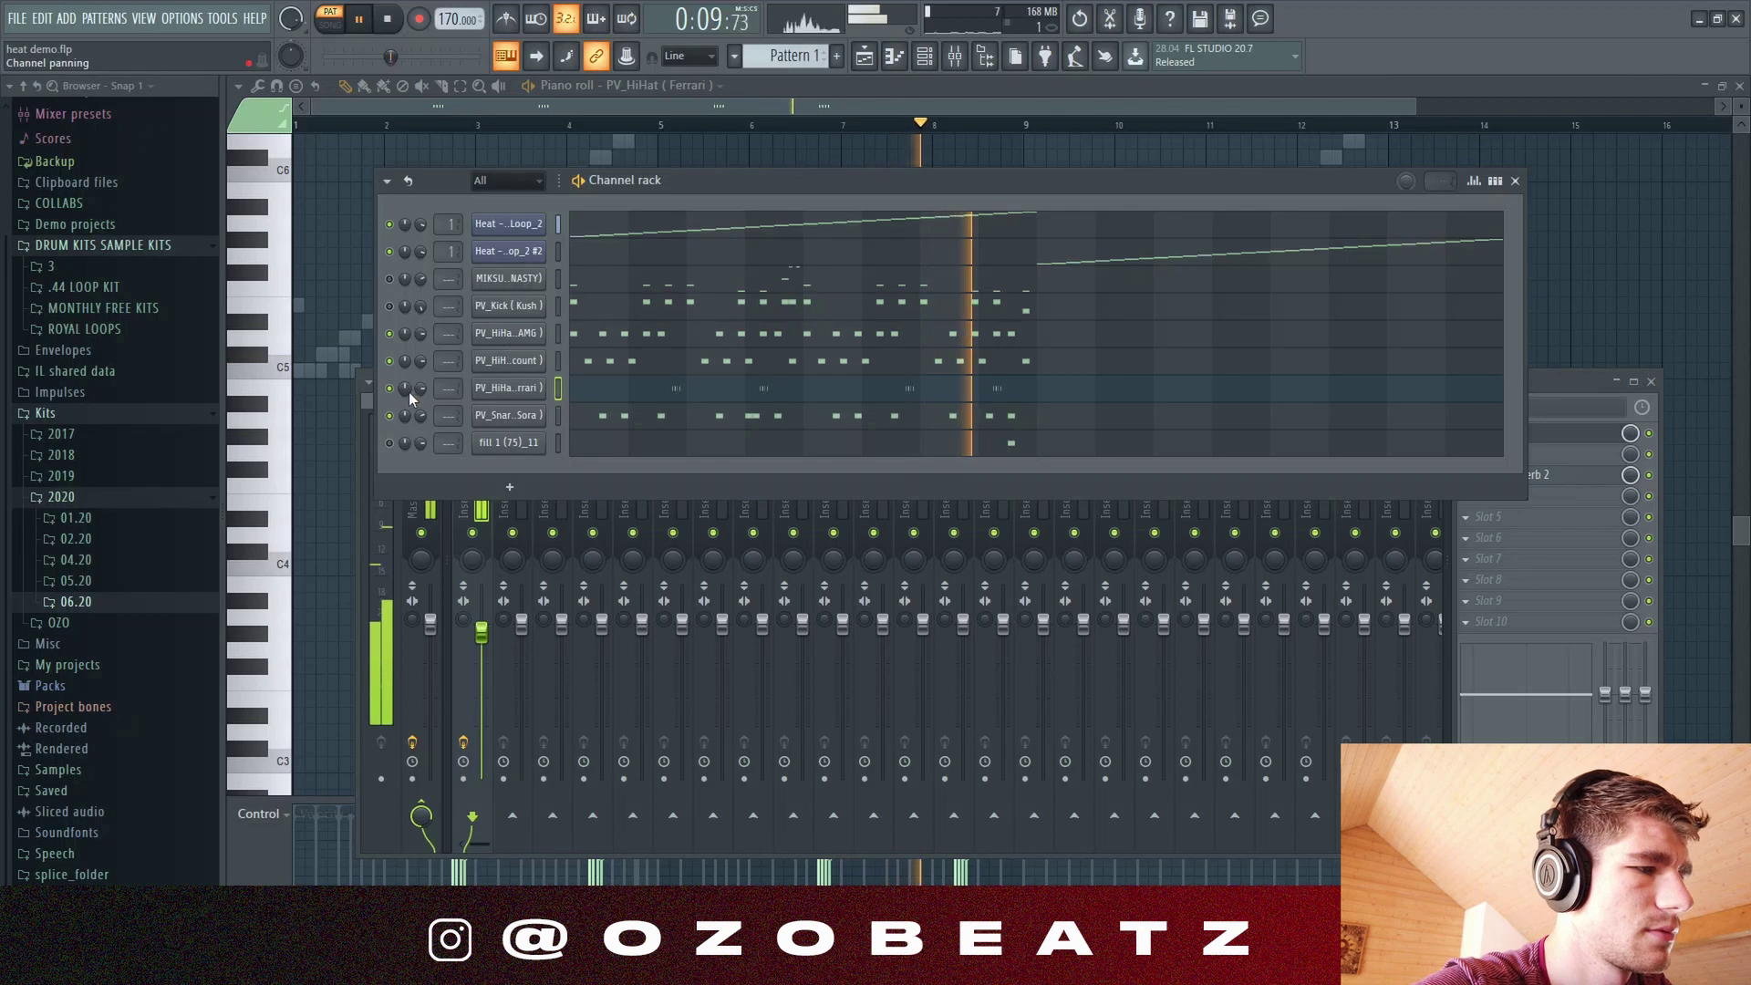
Step: Unmute the fill 1 channel and audition its single hit by playing the pattern from bar 8
key(space)
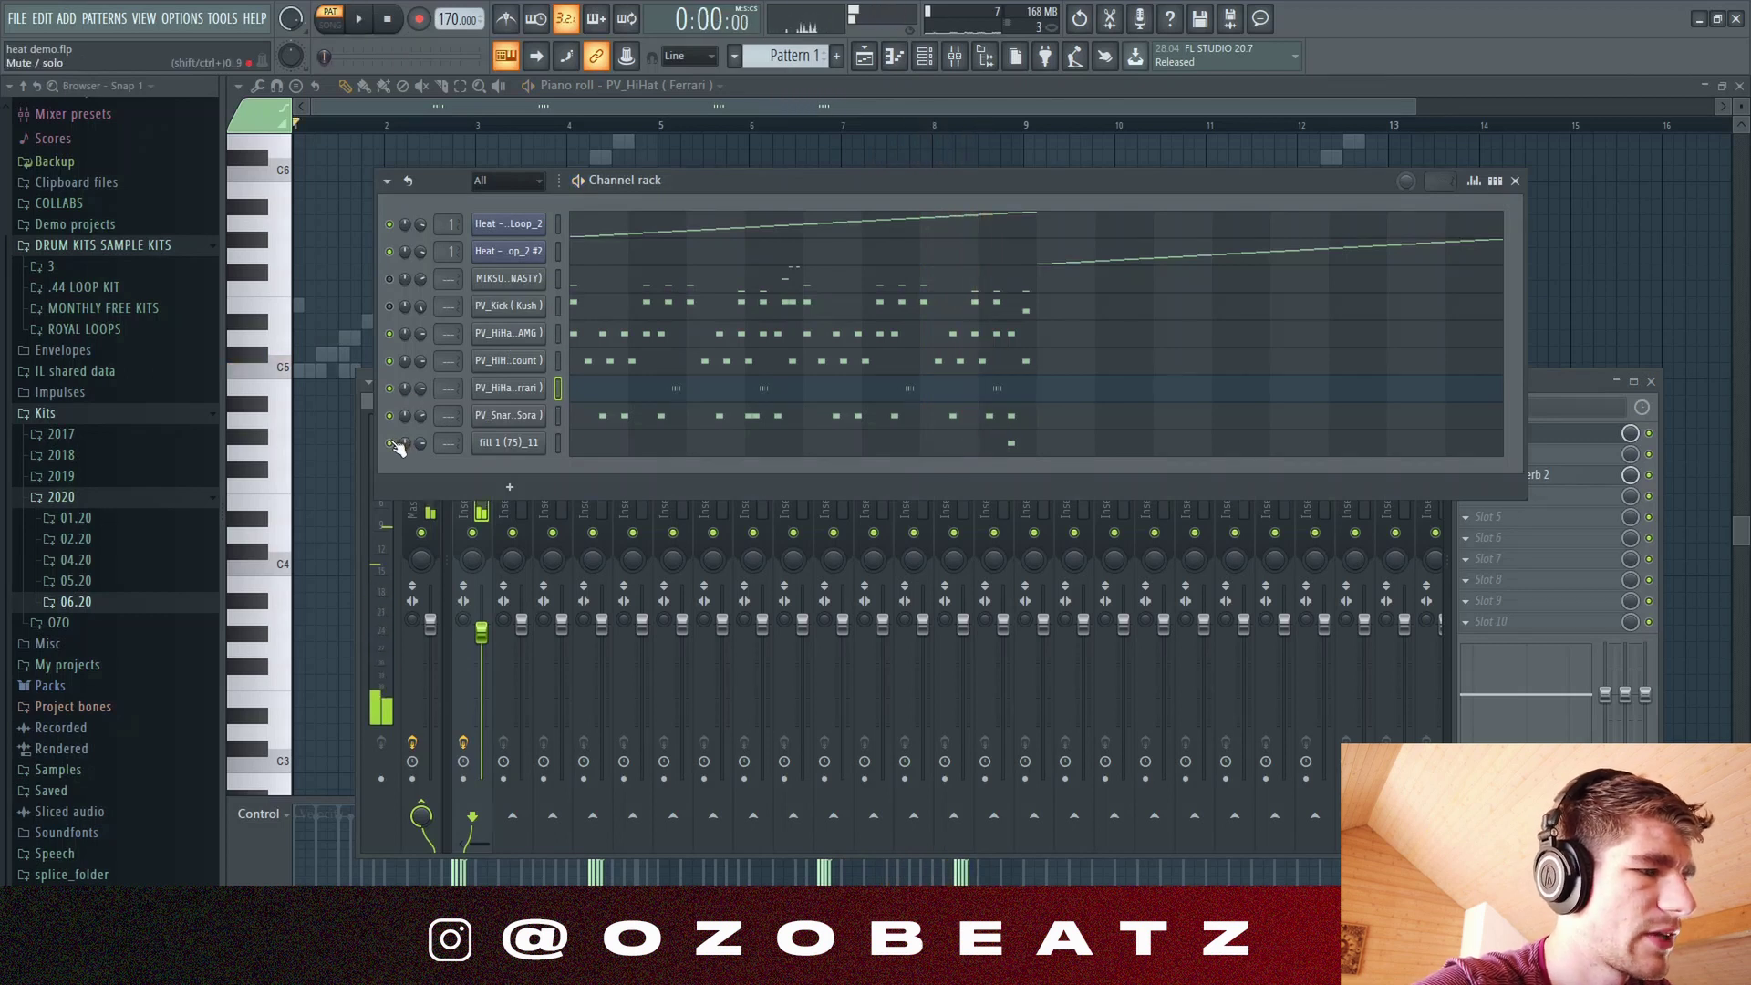
click(655, 448)
click(934, 125)
key(space)
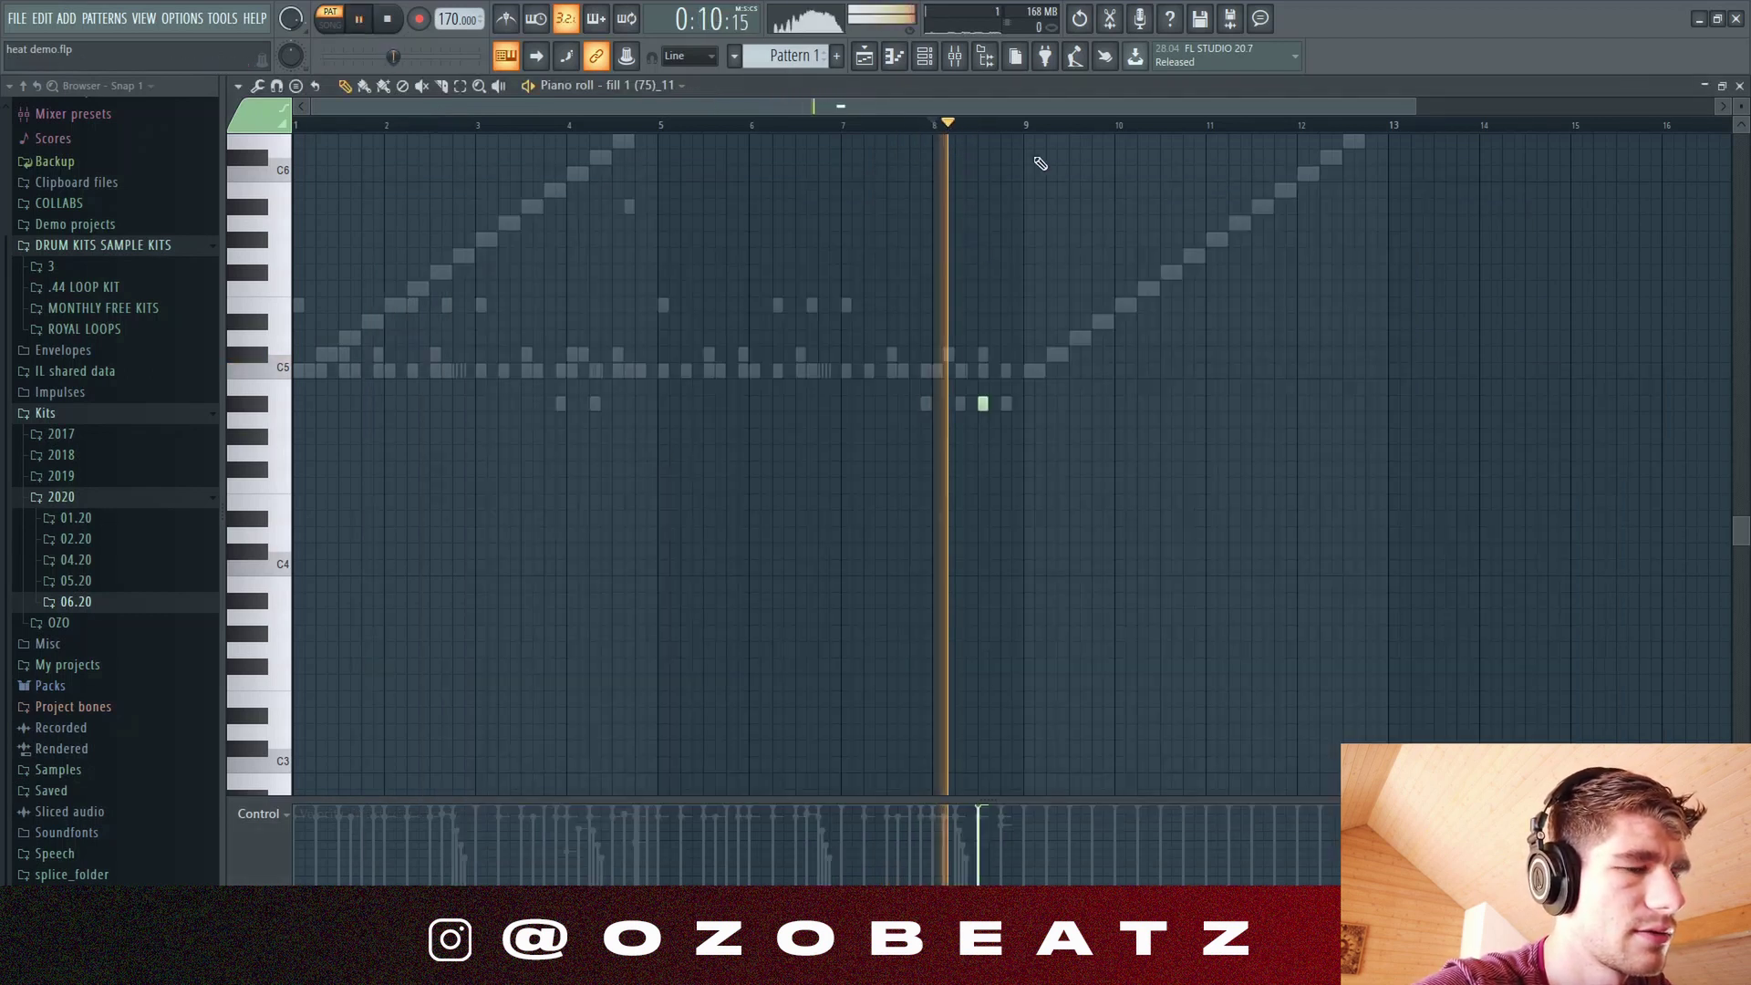
key(space)
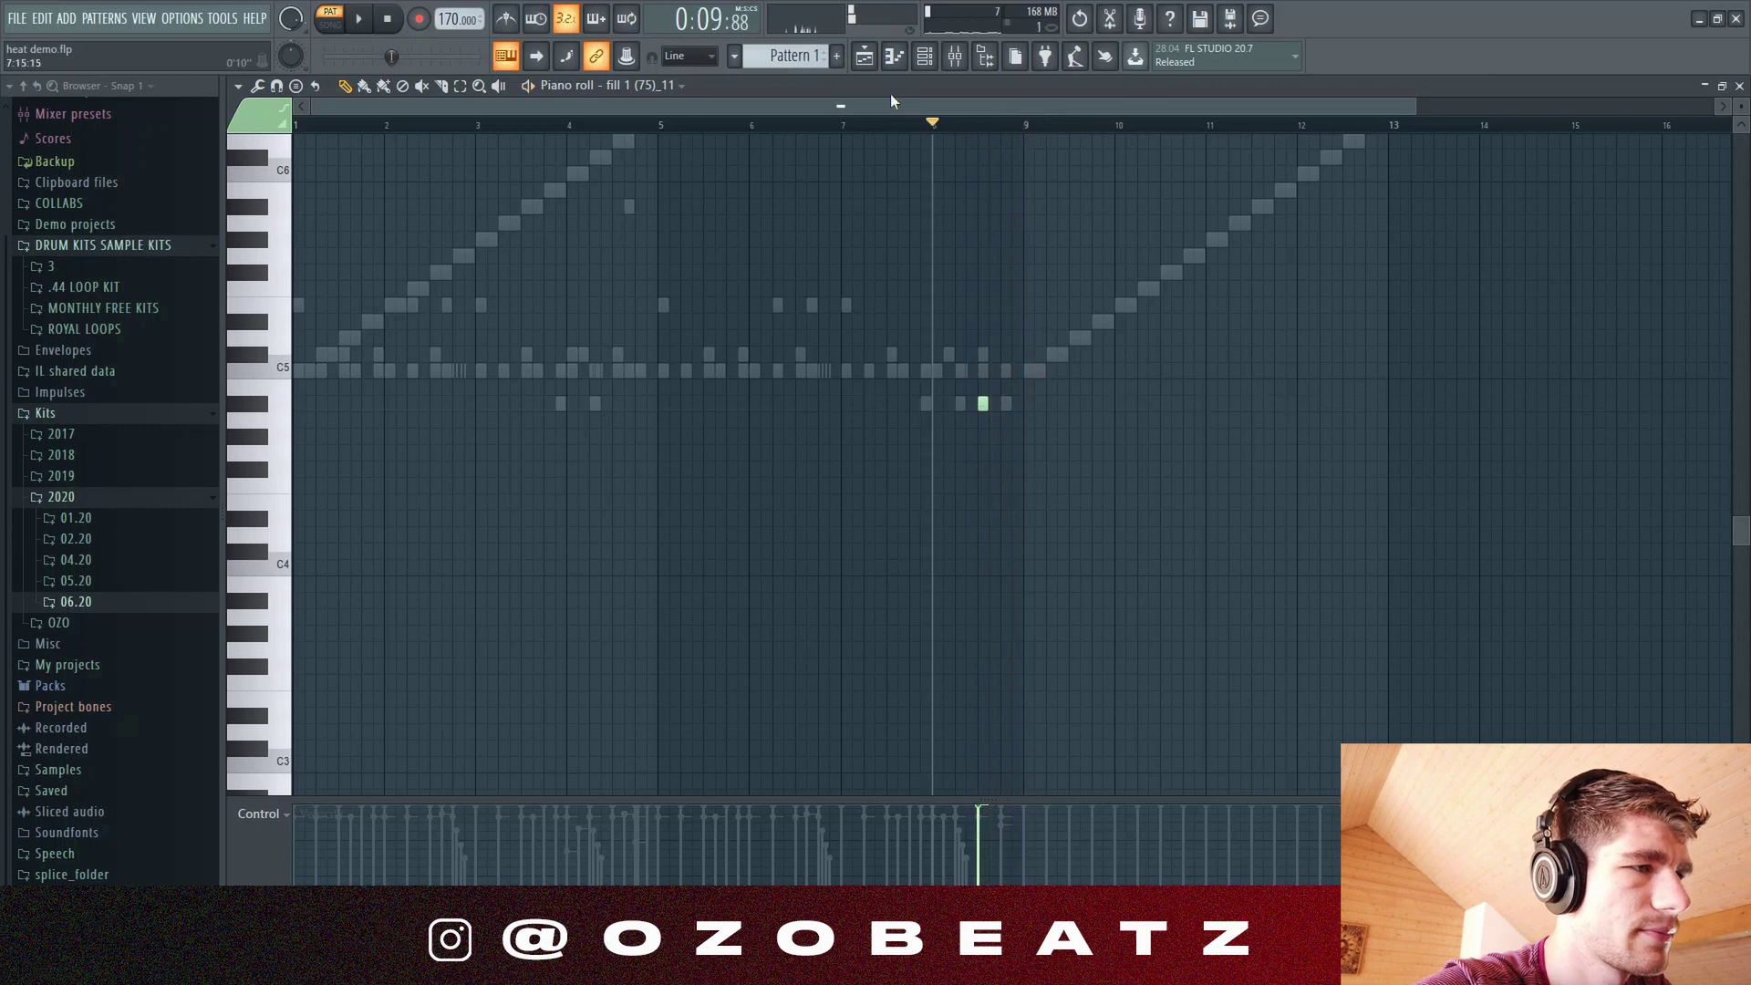
Step: Unmute the PV_Kick (Kush) channel, display its notes and play them back with the melody, hi-hats and snare
click(673, 180)
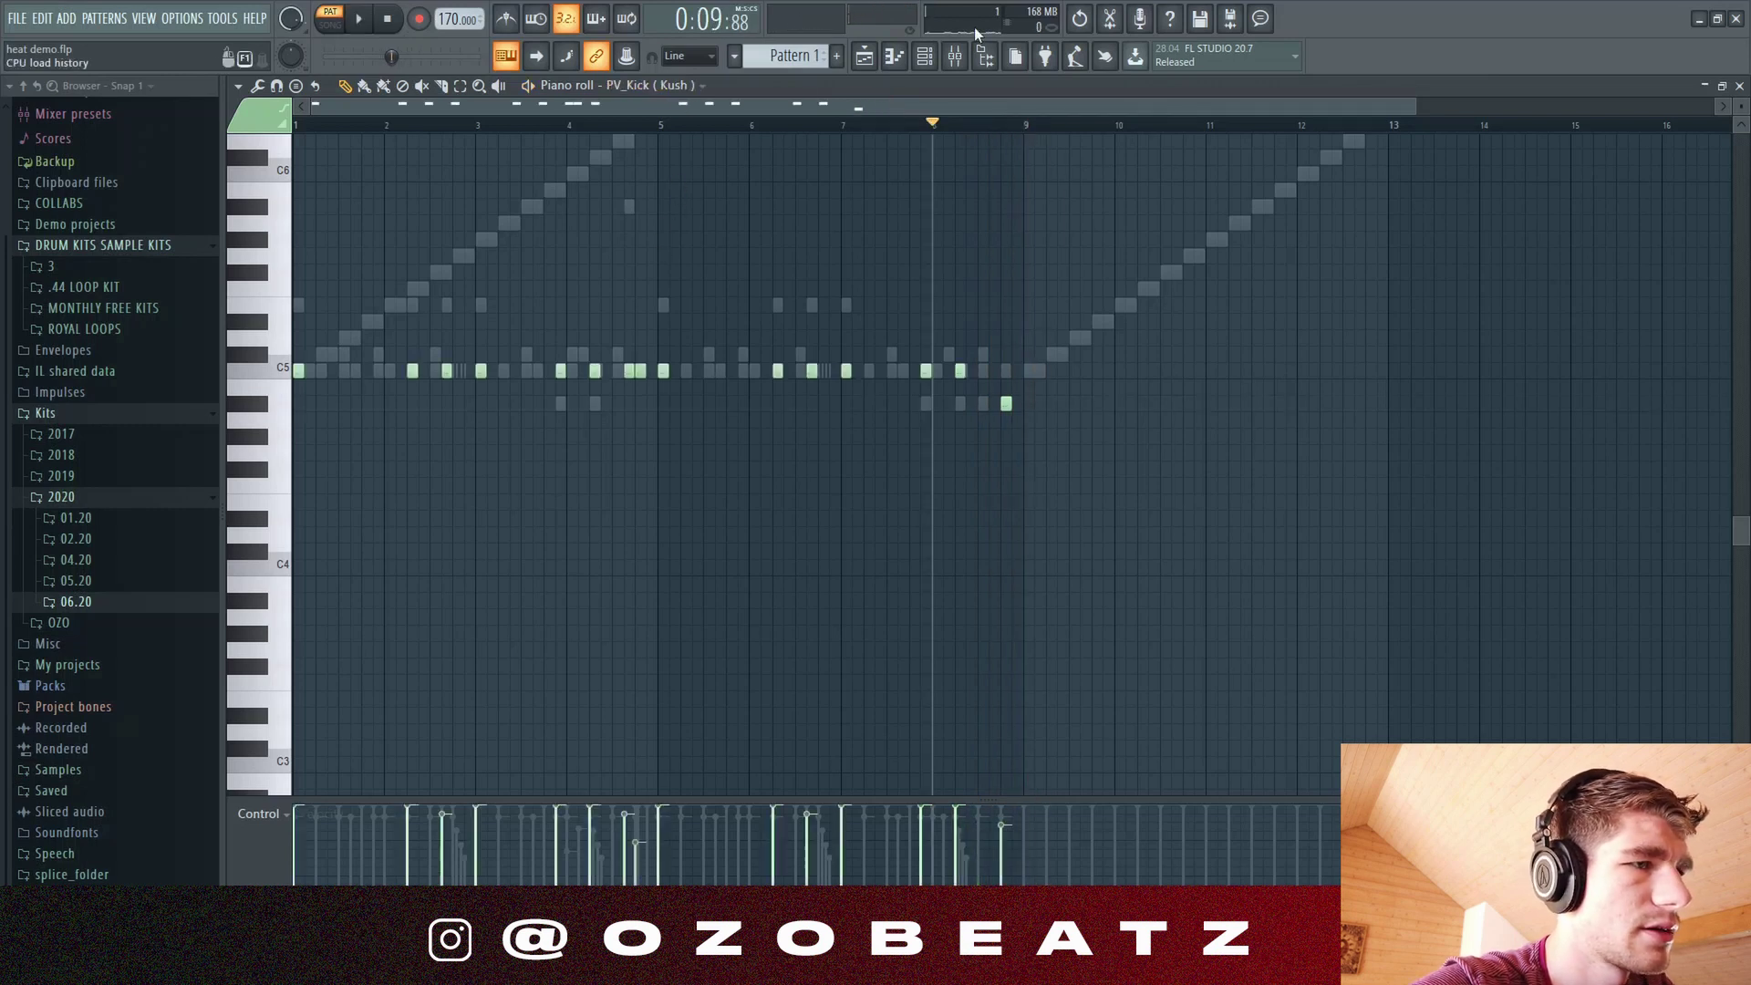
click(925, 57)
click(638, 310)
key(space)
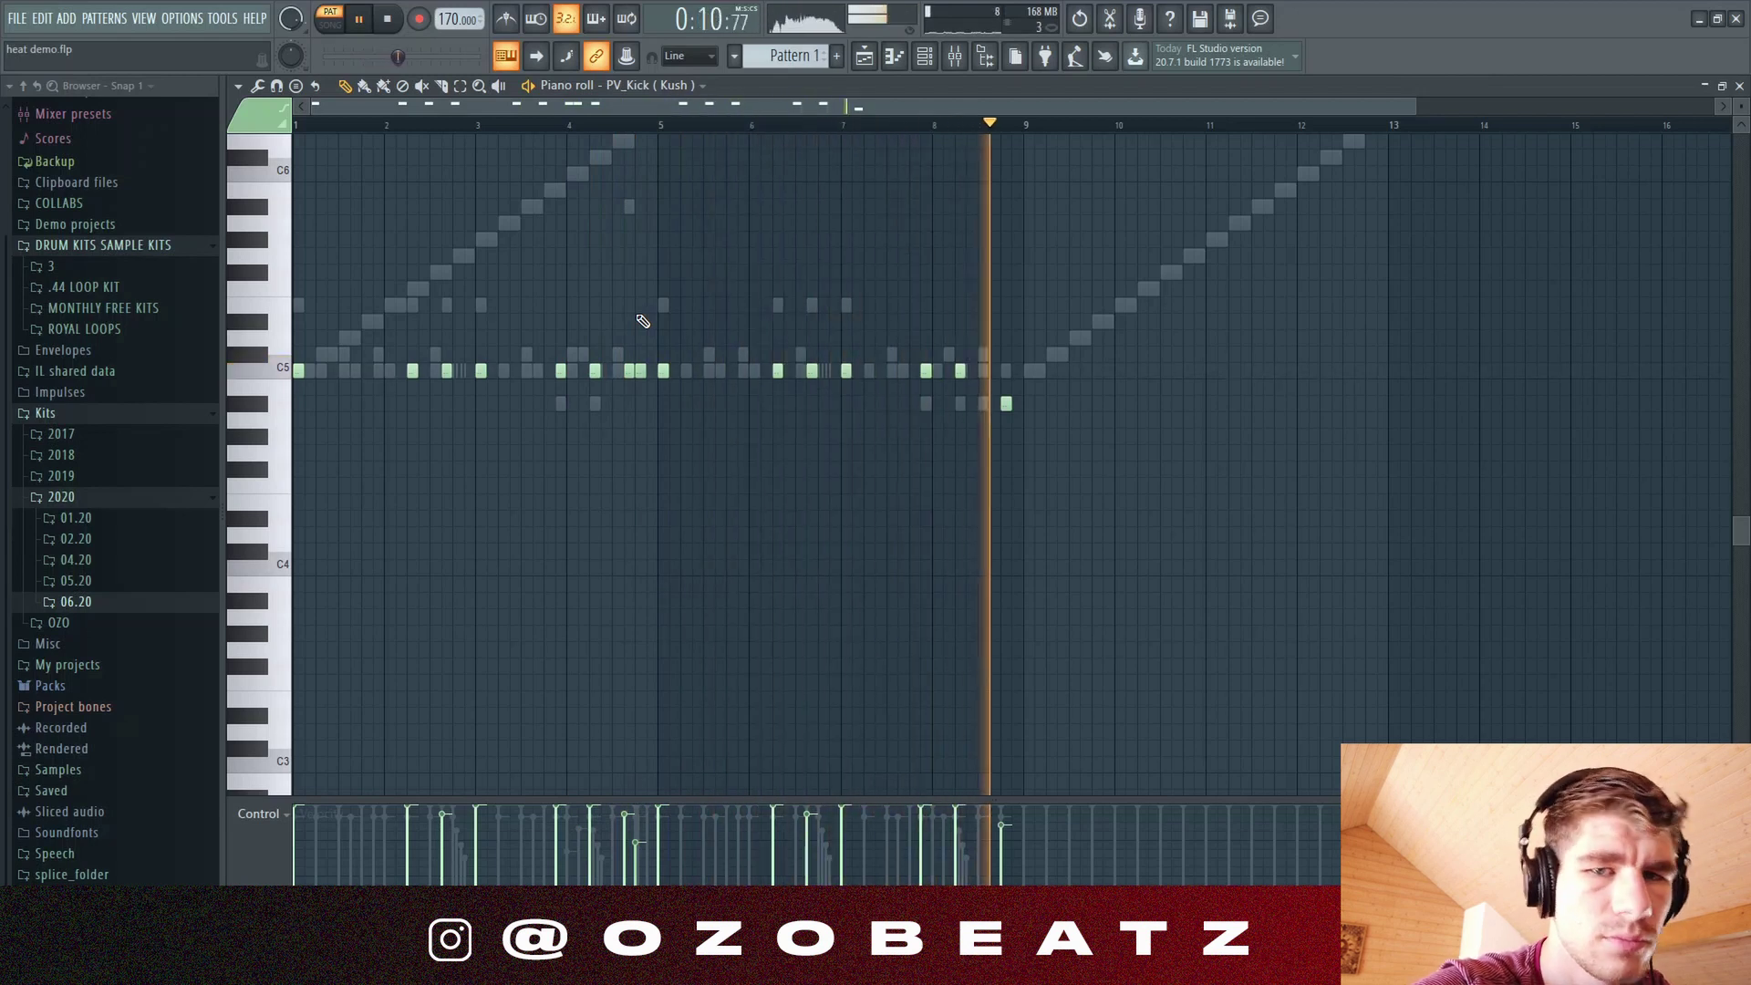
key(space)
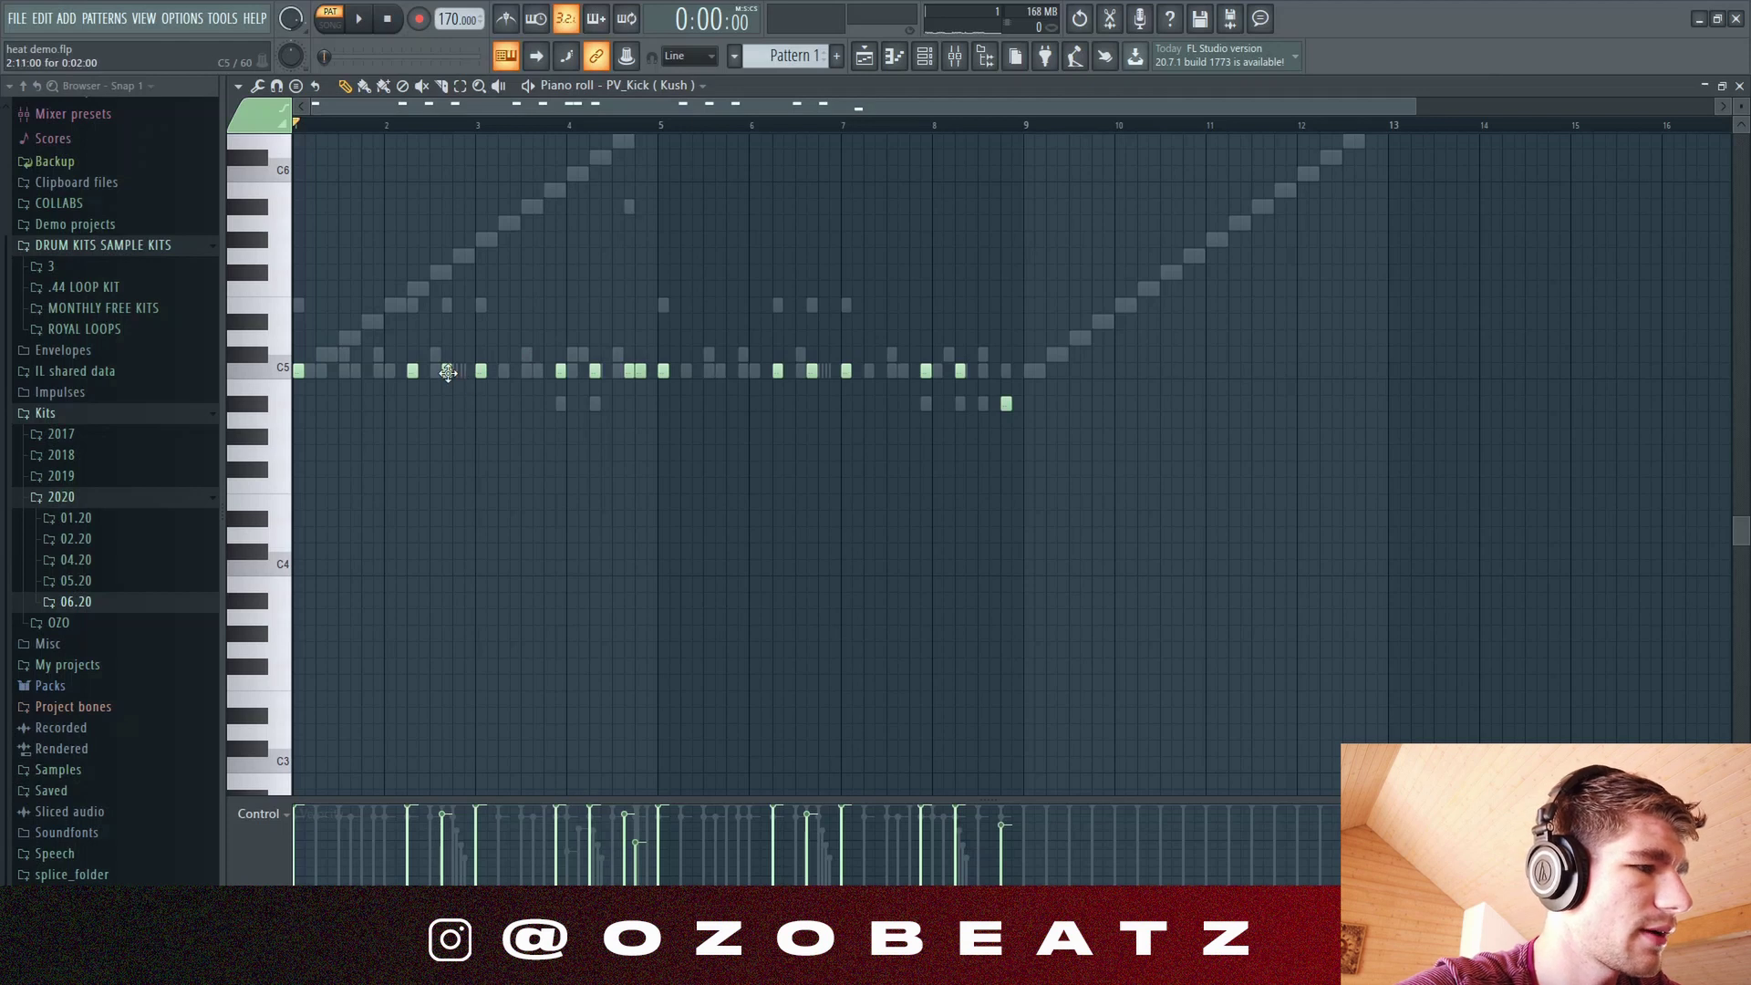
Step: Play the kick pattern from bar 2 and examine the velocities of the kicks ending bar 4
click(409, 124)
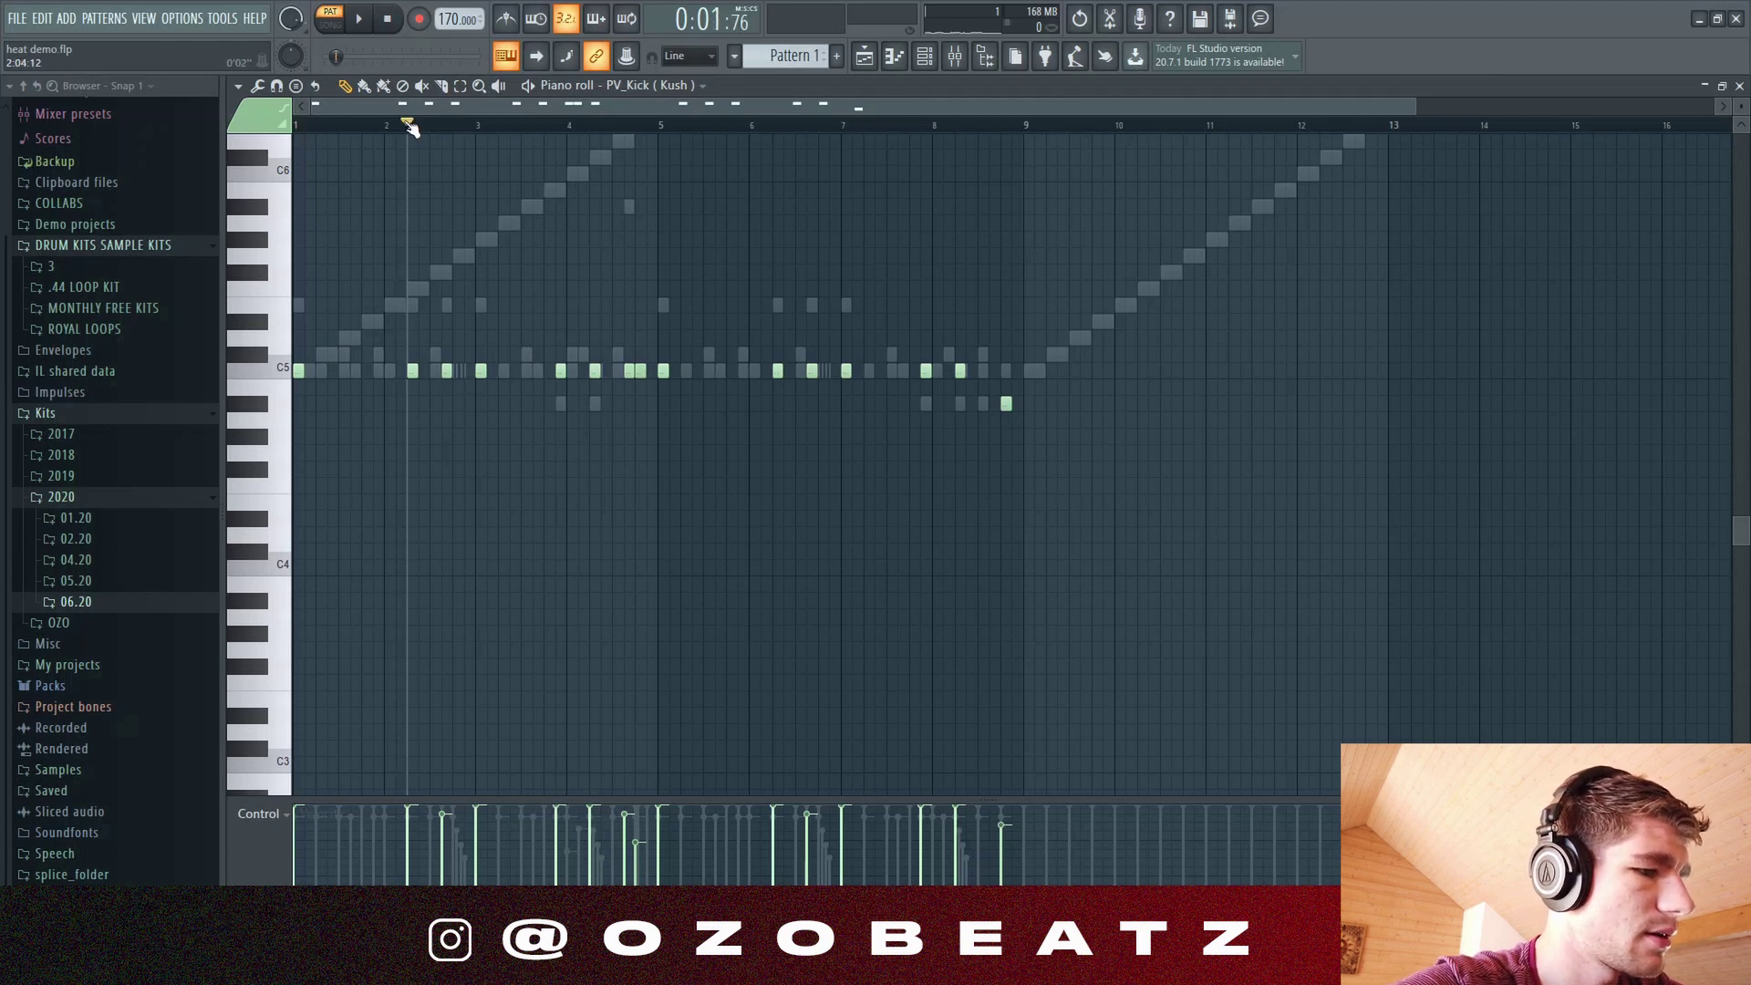
key(space)
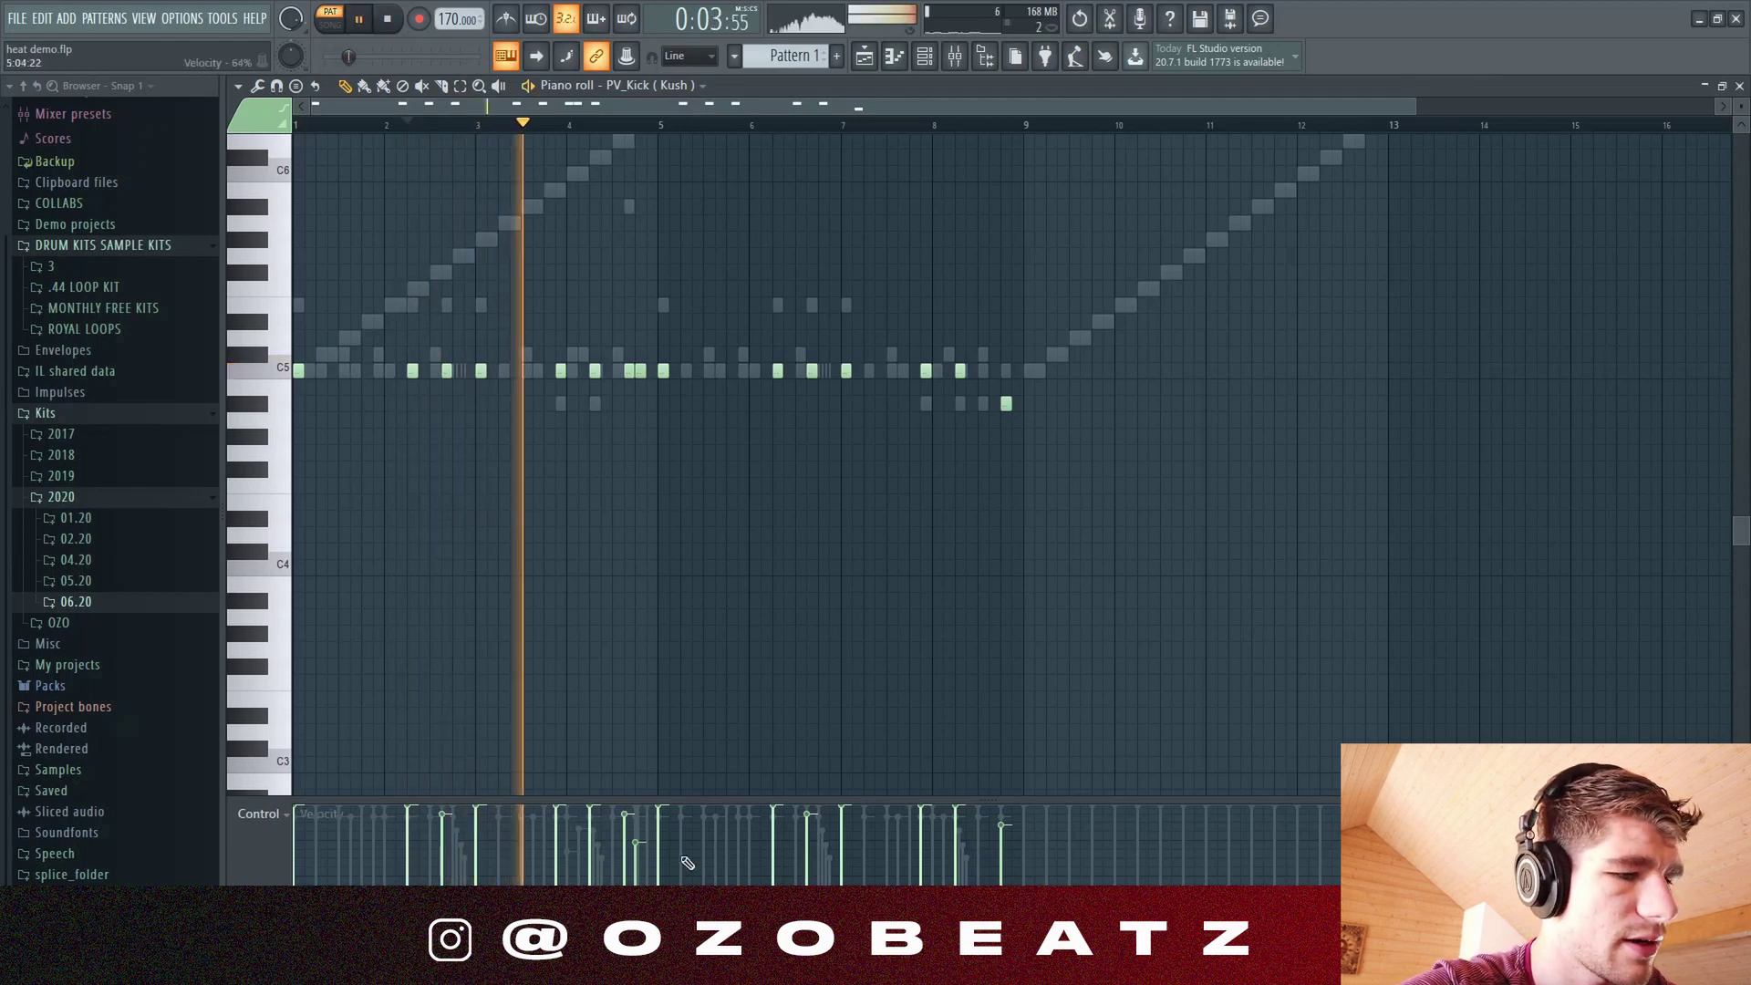
key(space)
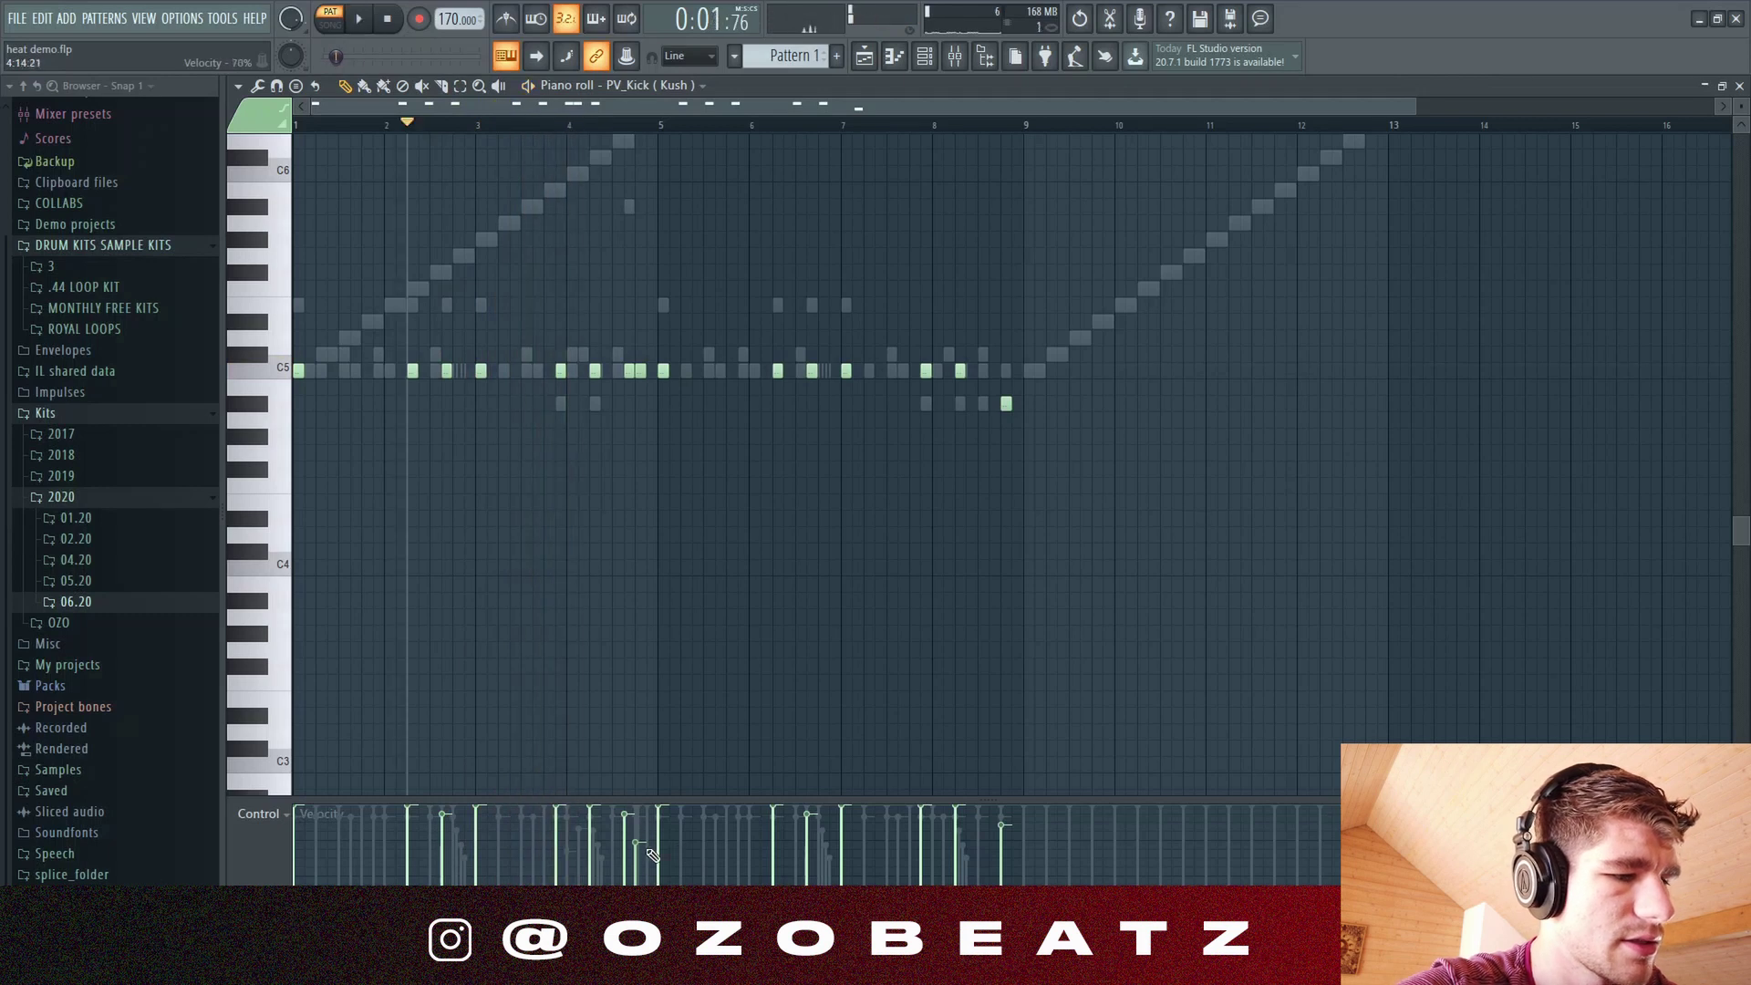
Step: Unmute the MIKSU 808 (NASTY) channel, display its notes and play the 808 line with the full beat
key(F6)
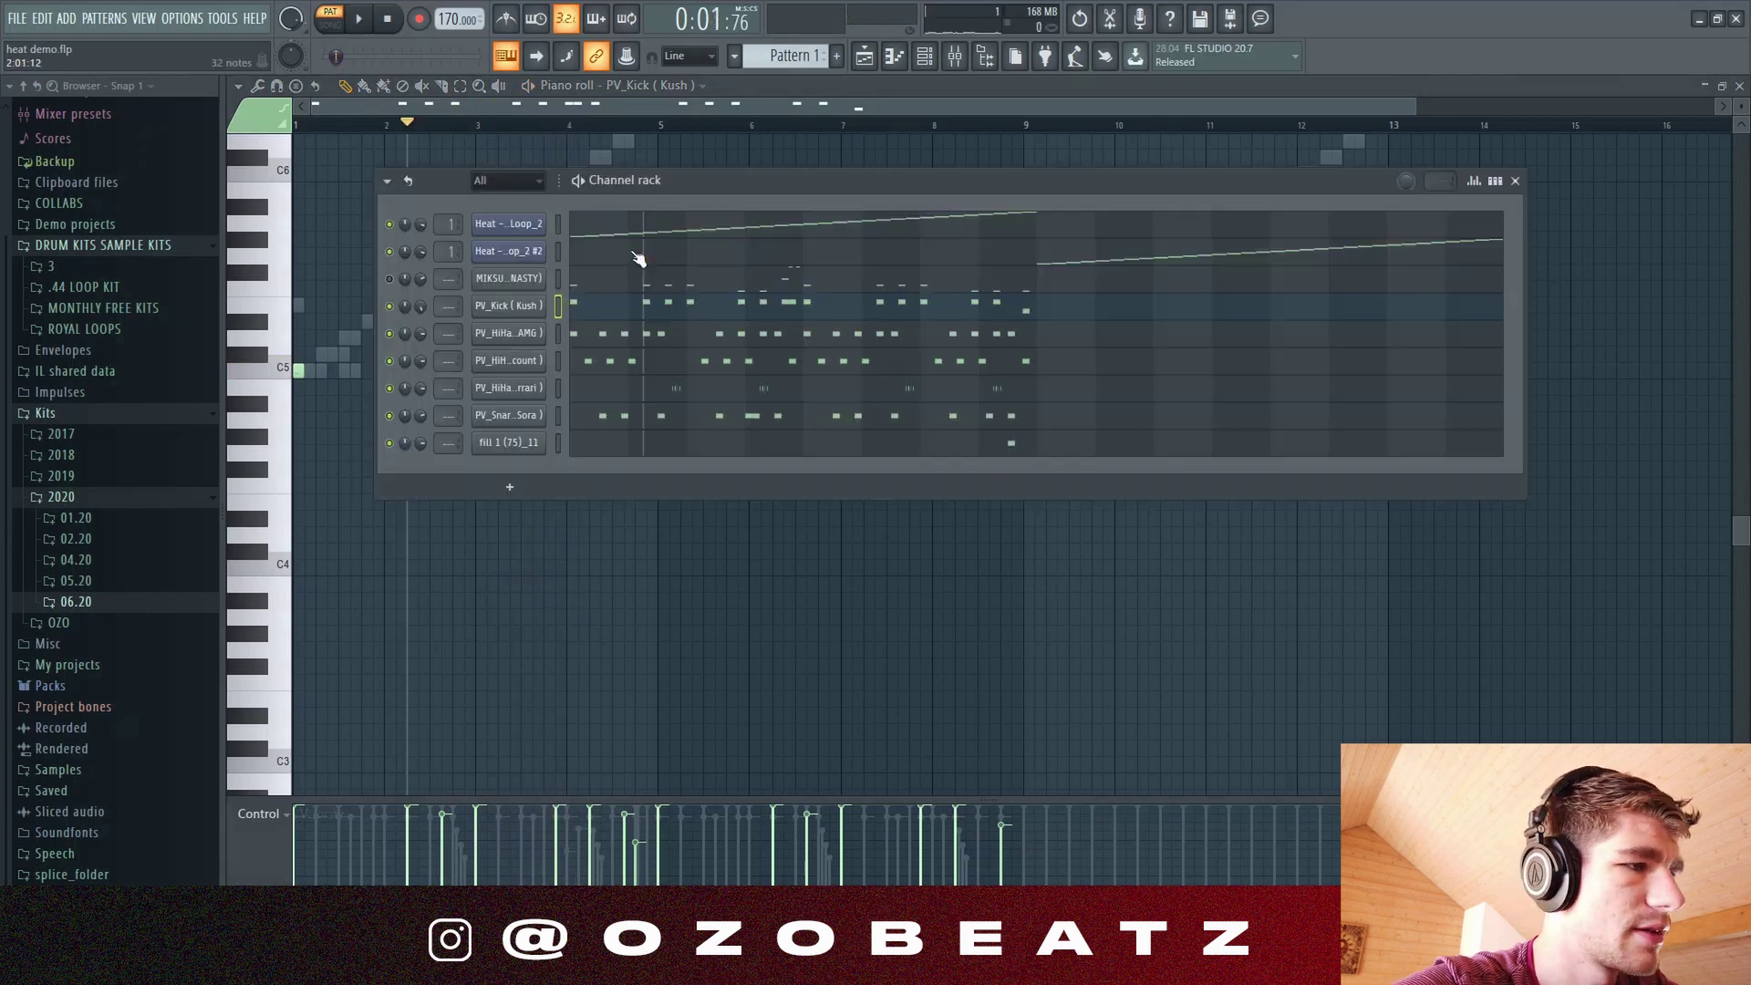
click(595, 282)
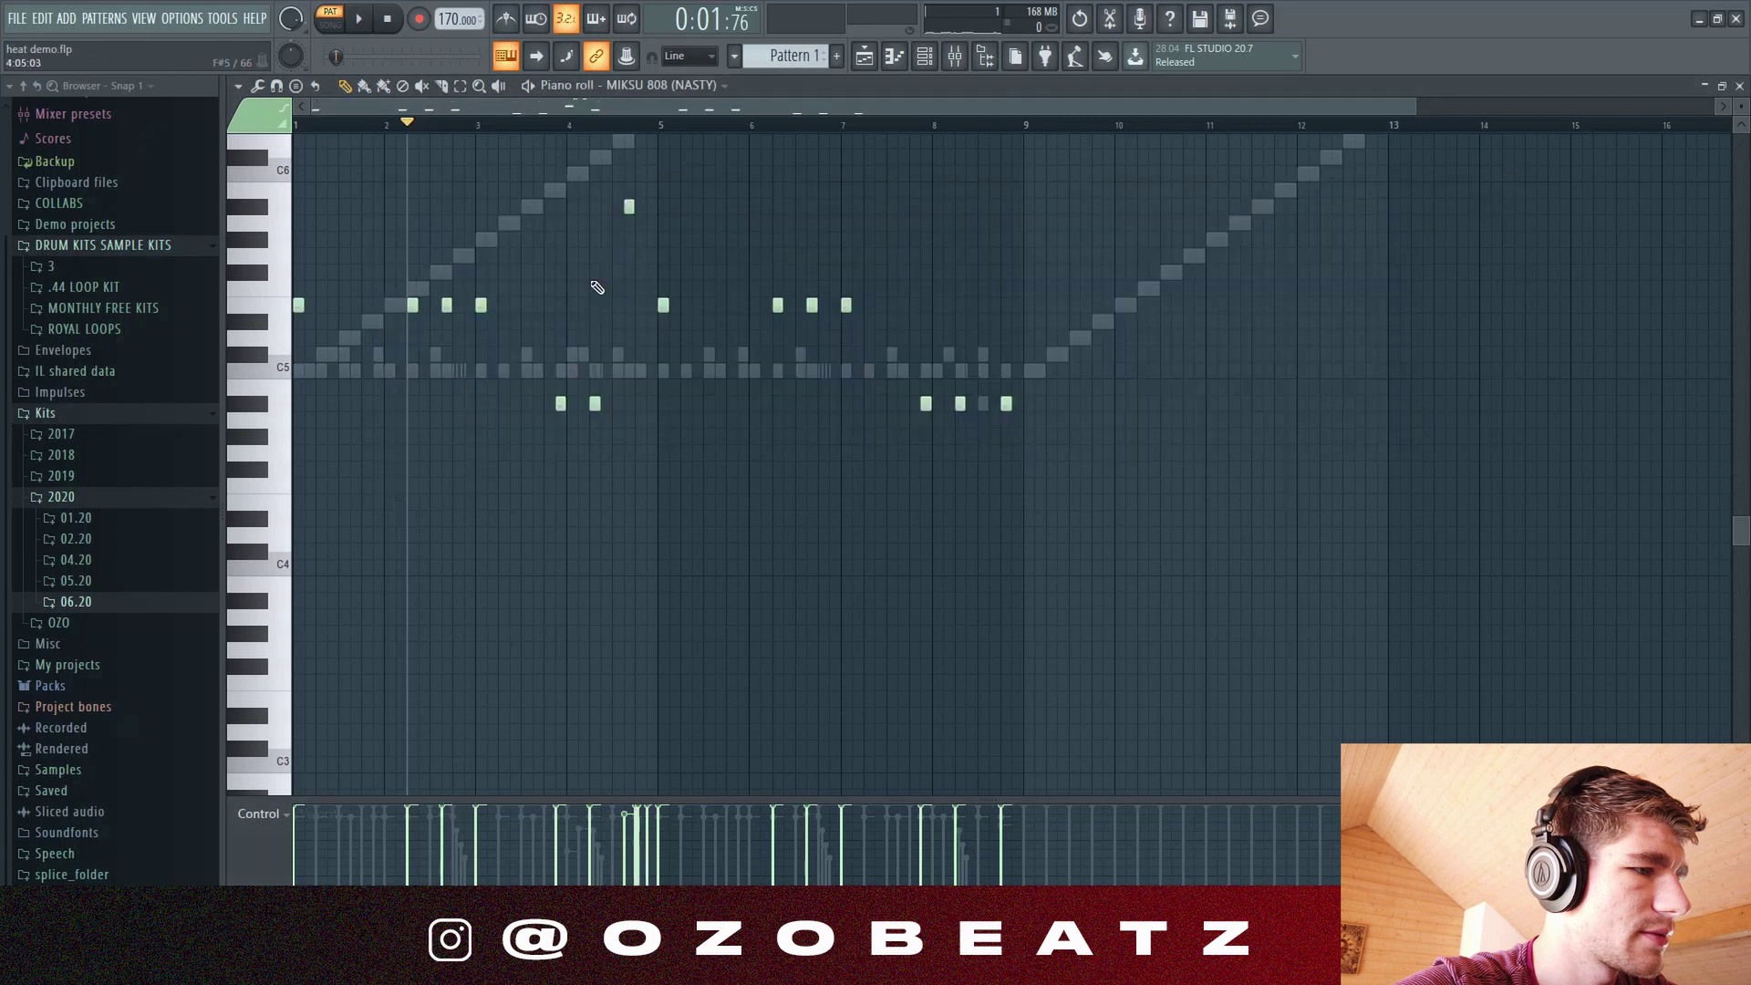
scroll(582, 301, up, 2)
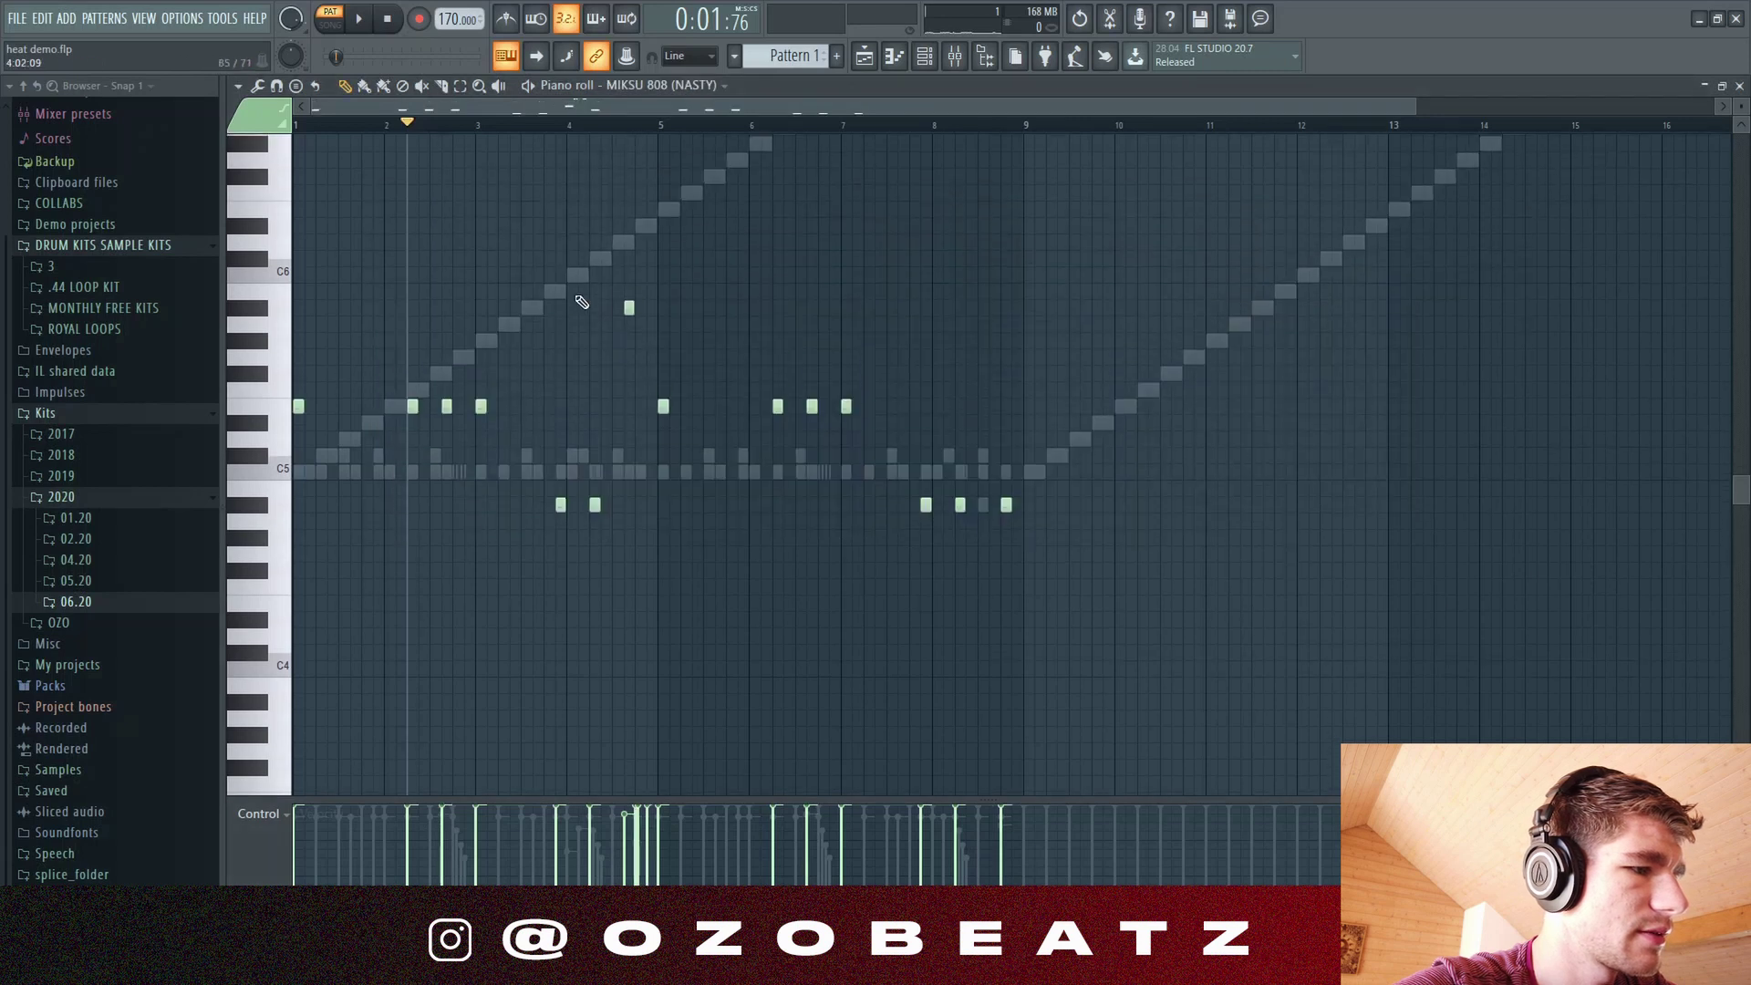
click(922, 60)
key(space)
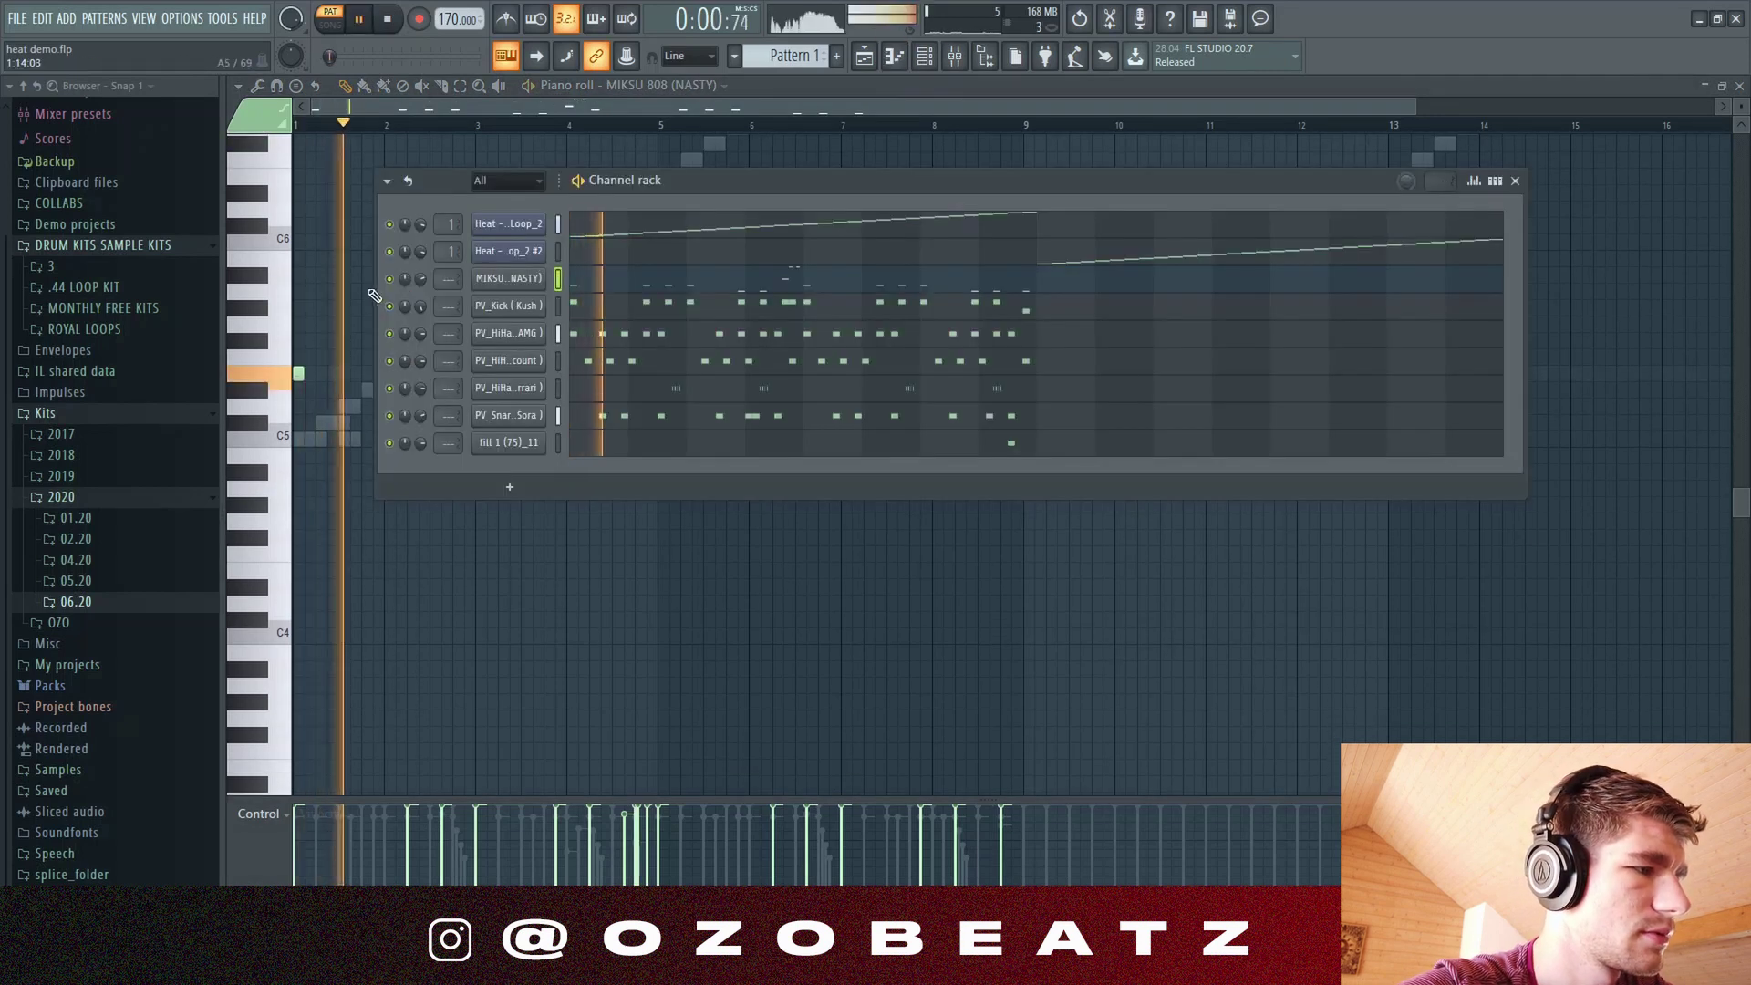
key(F6)
key(space)
key(space)
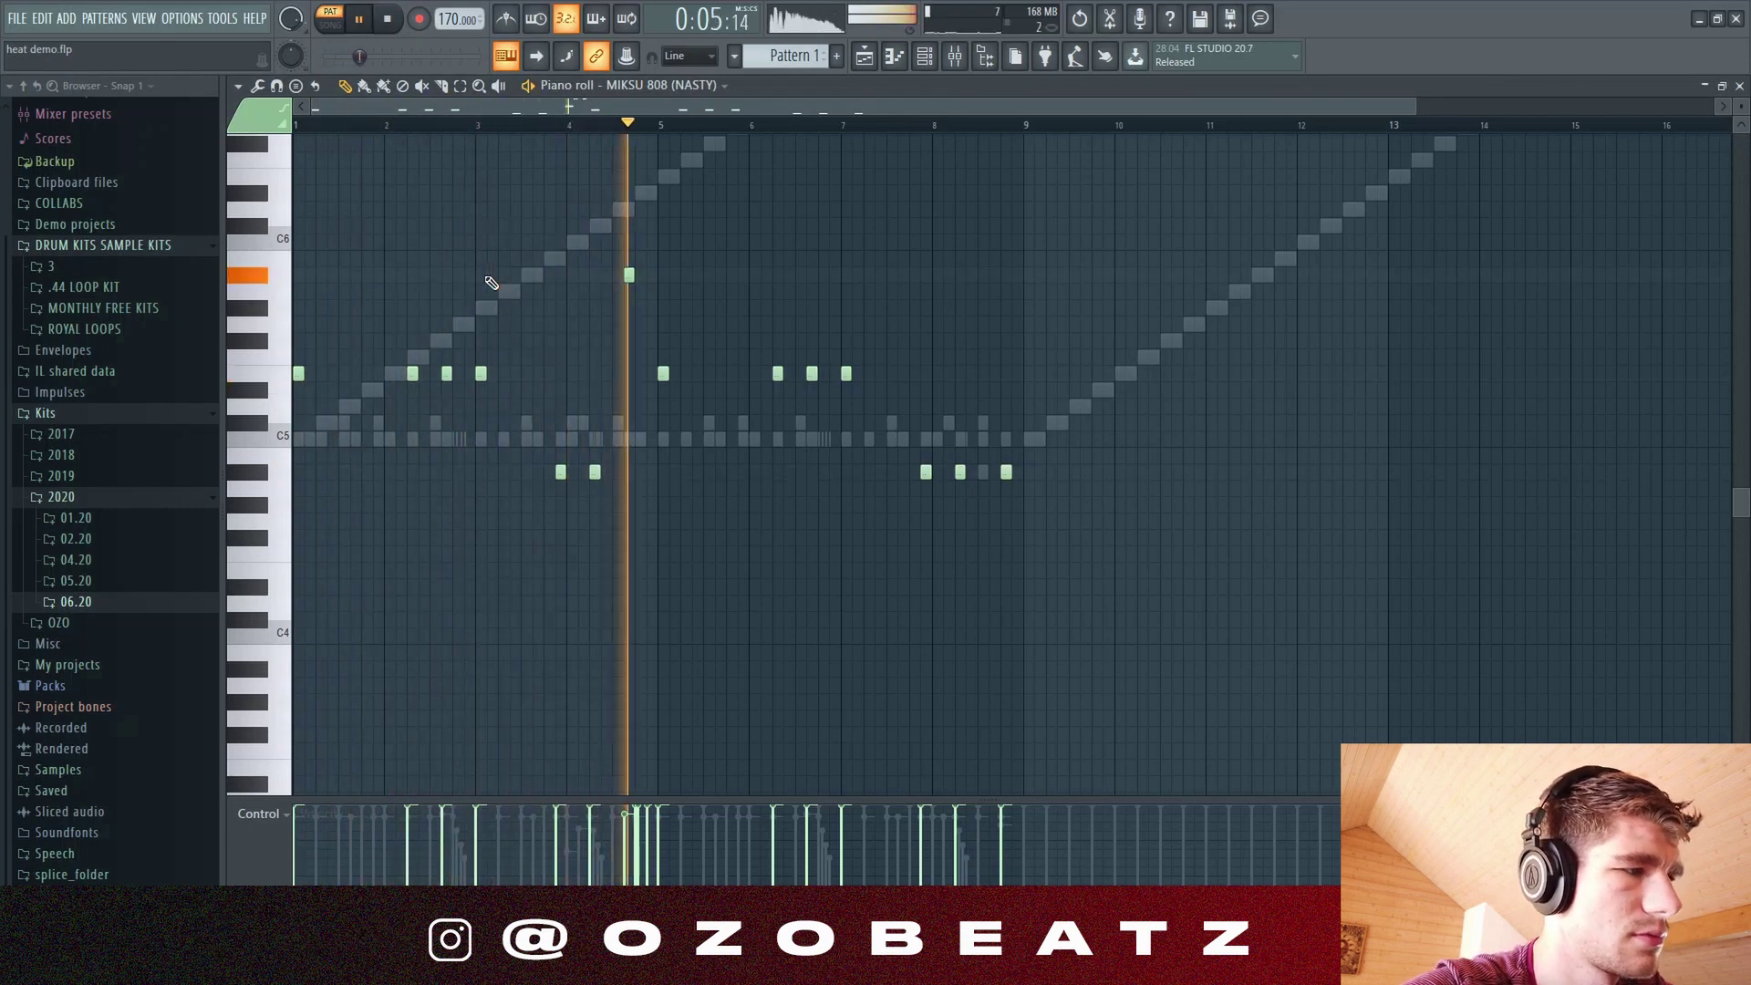
Step: Examine the high 808 hits ending bar 4, then solo the 808 channel and play it from bar 3
scroll(490, 282, up, 1)
scroll(491, 283, up, 4)
key(space)
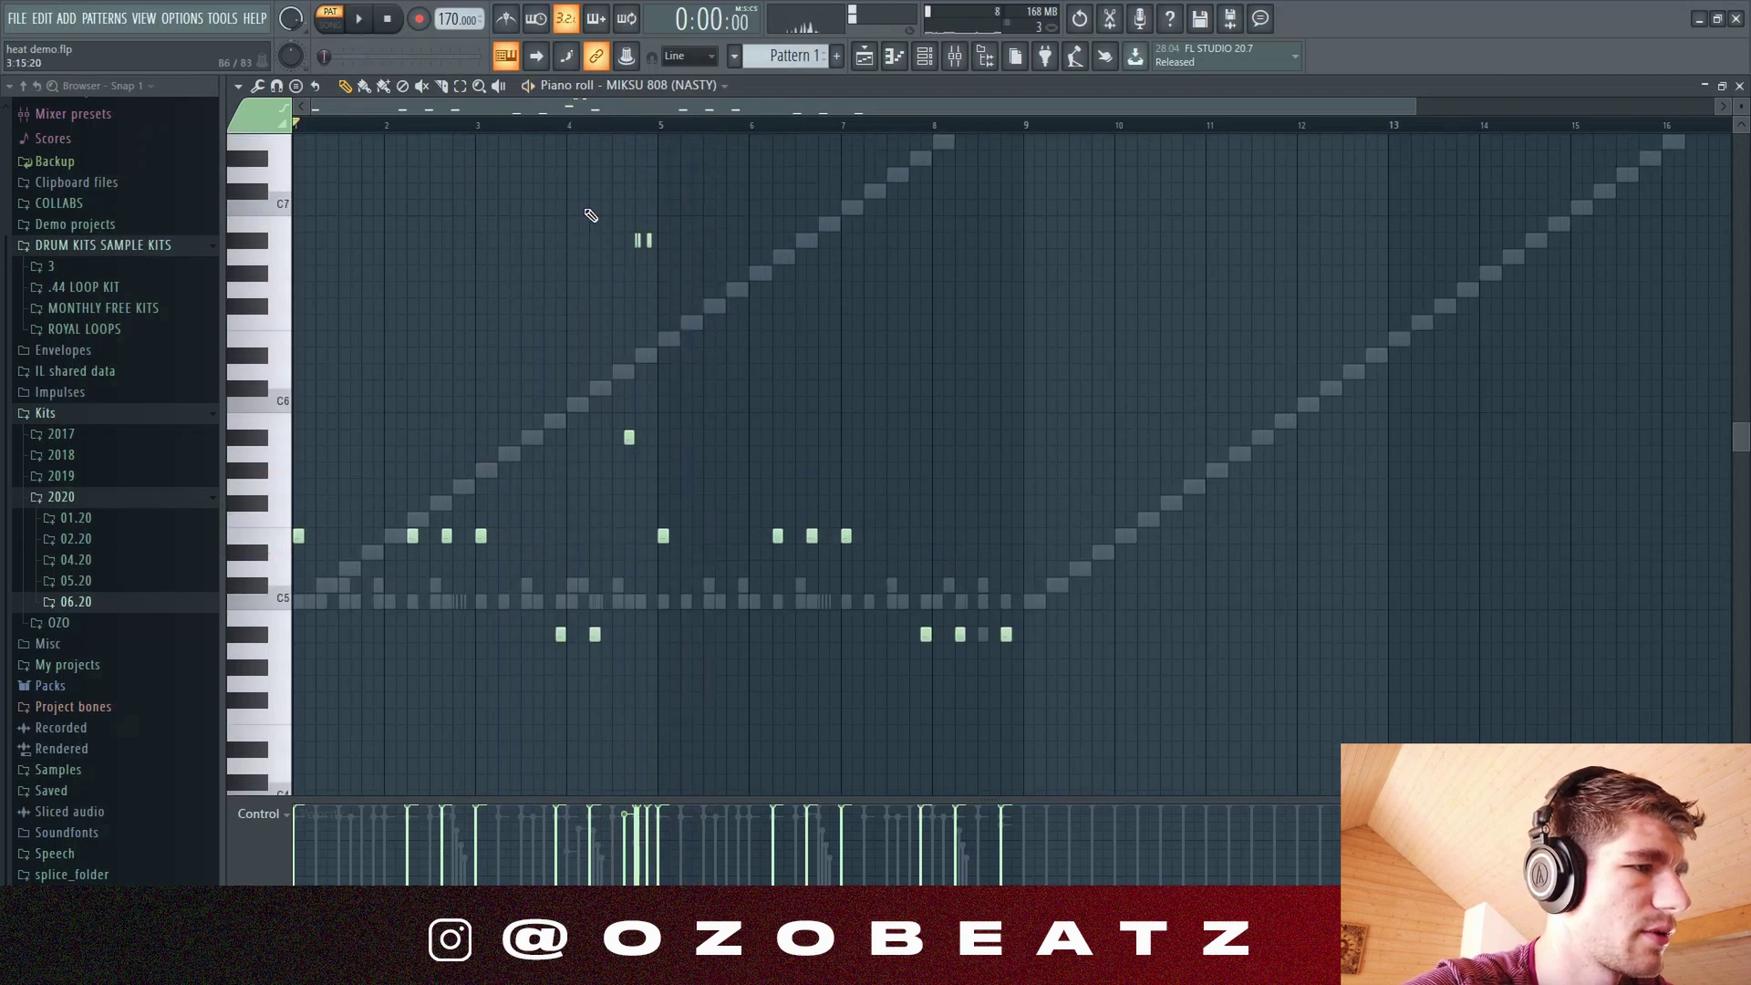
click(636, 126)
click(954, 57)
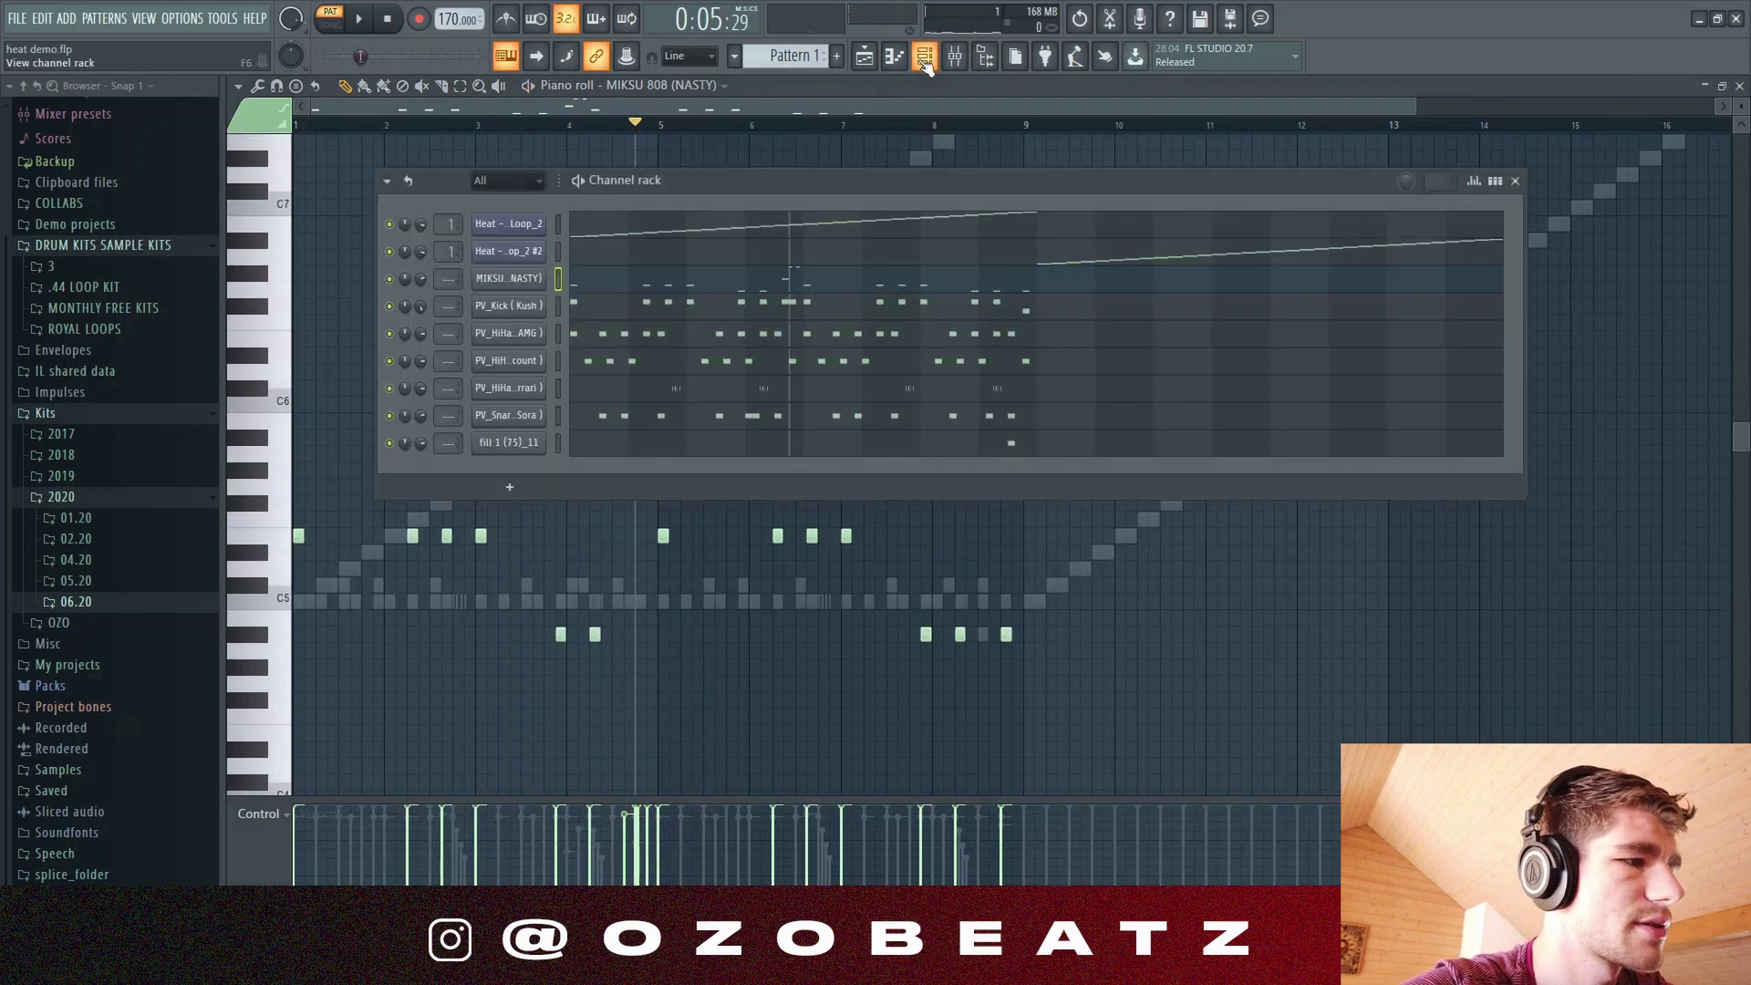
click(567, 125)
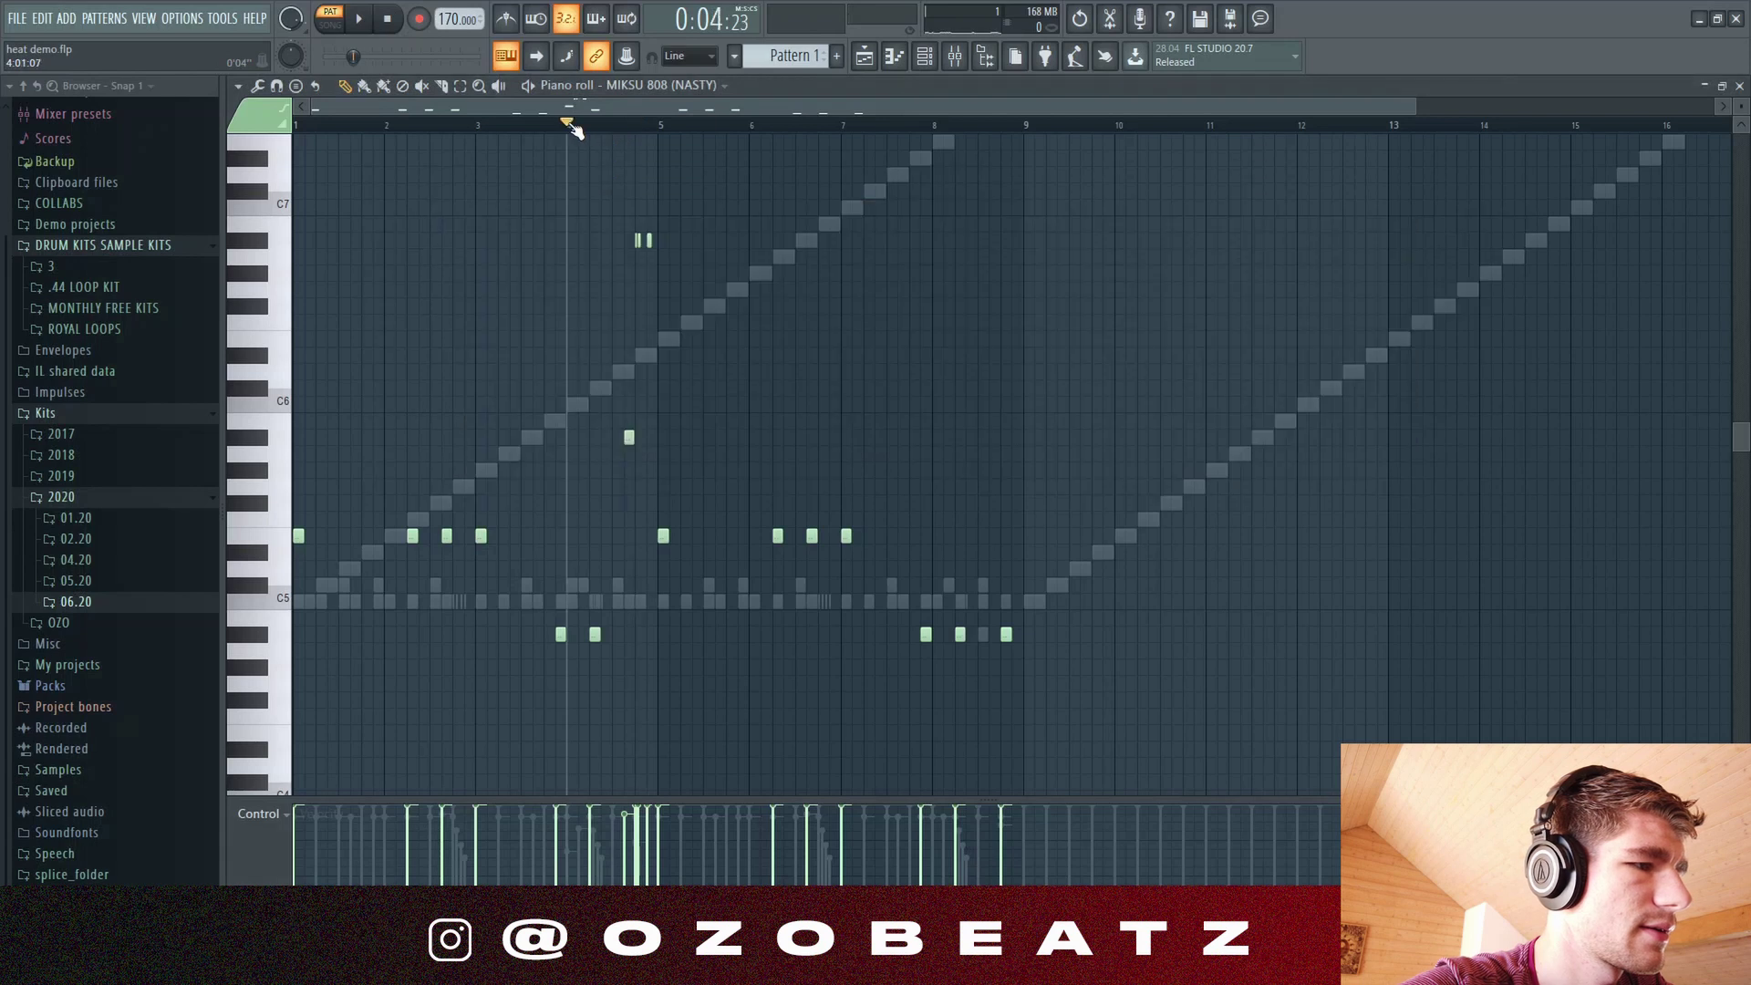
click(484, 125)
key(space)
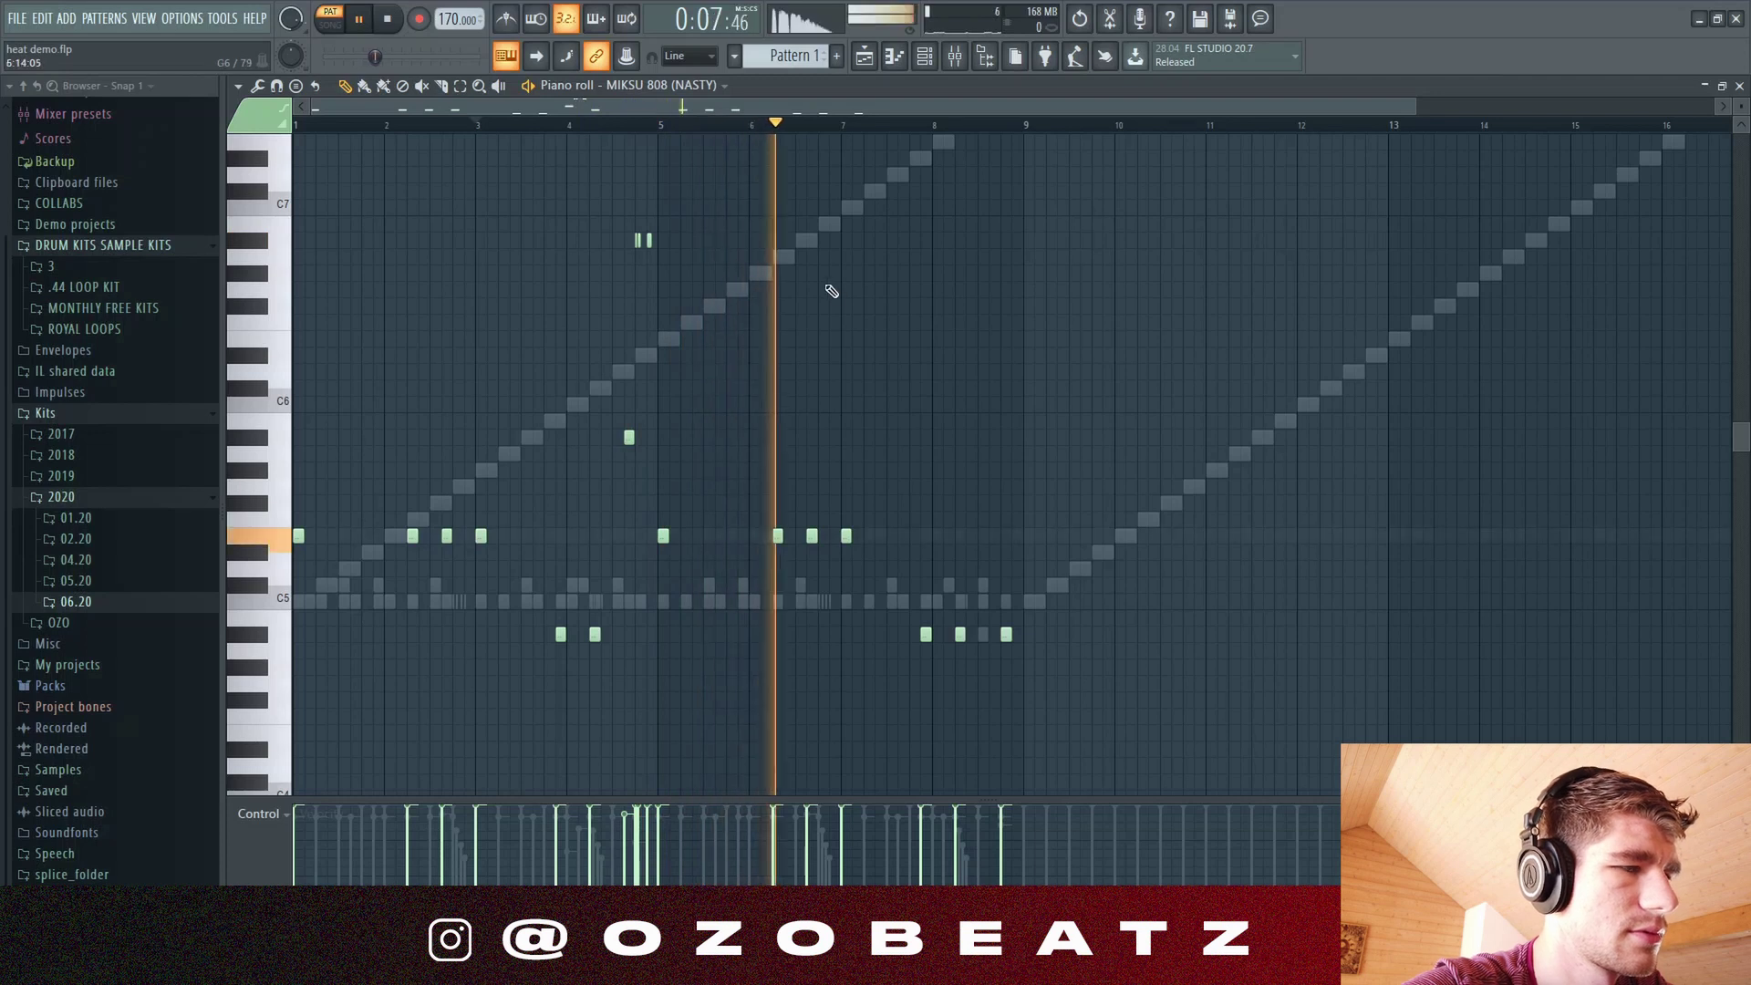
Step: Unmute the PV_Kick (Kush) channel alongside the soloed 808 and play the two together
key(F6)
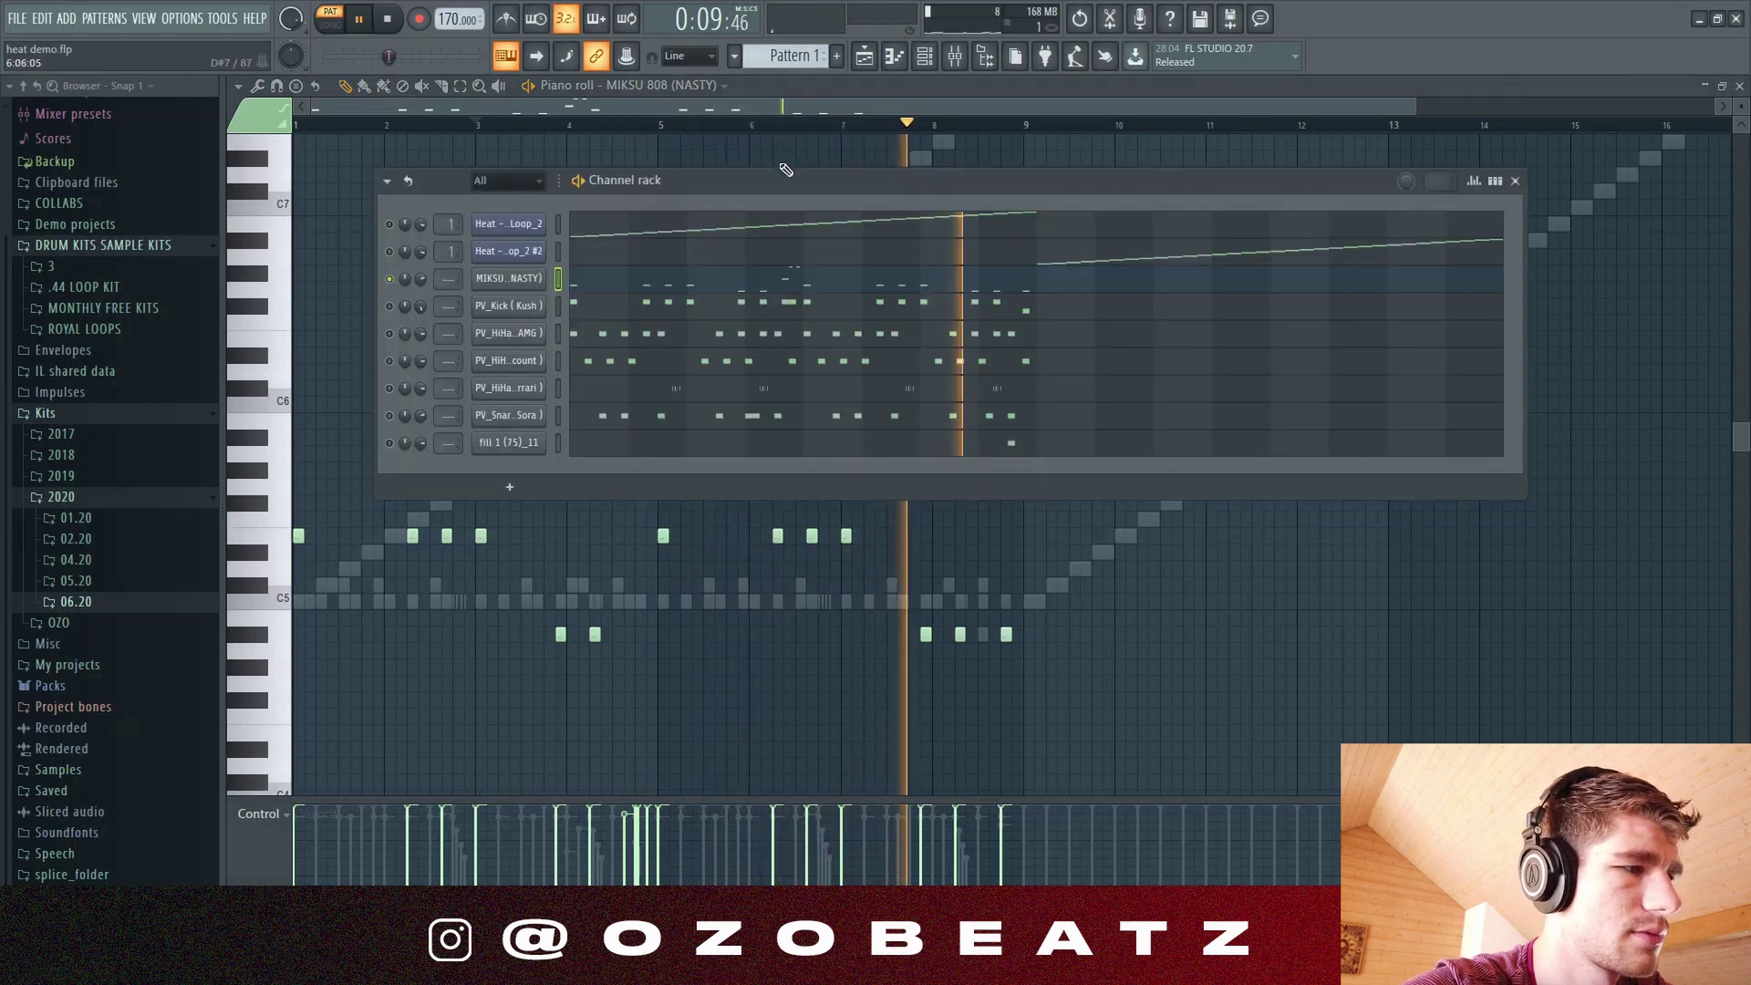
click(390, 306)
key(space)
key(space)
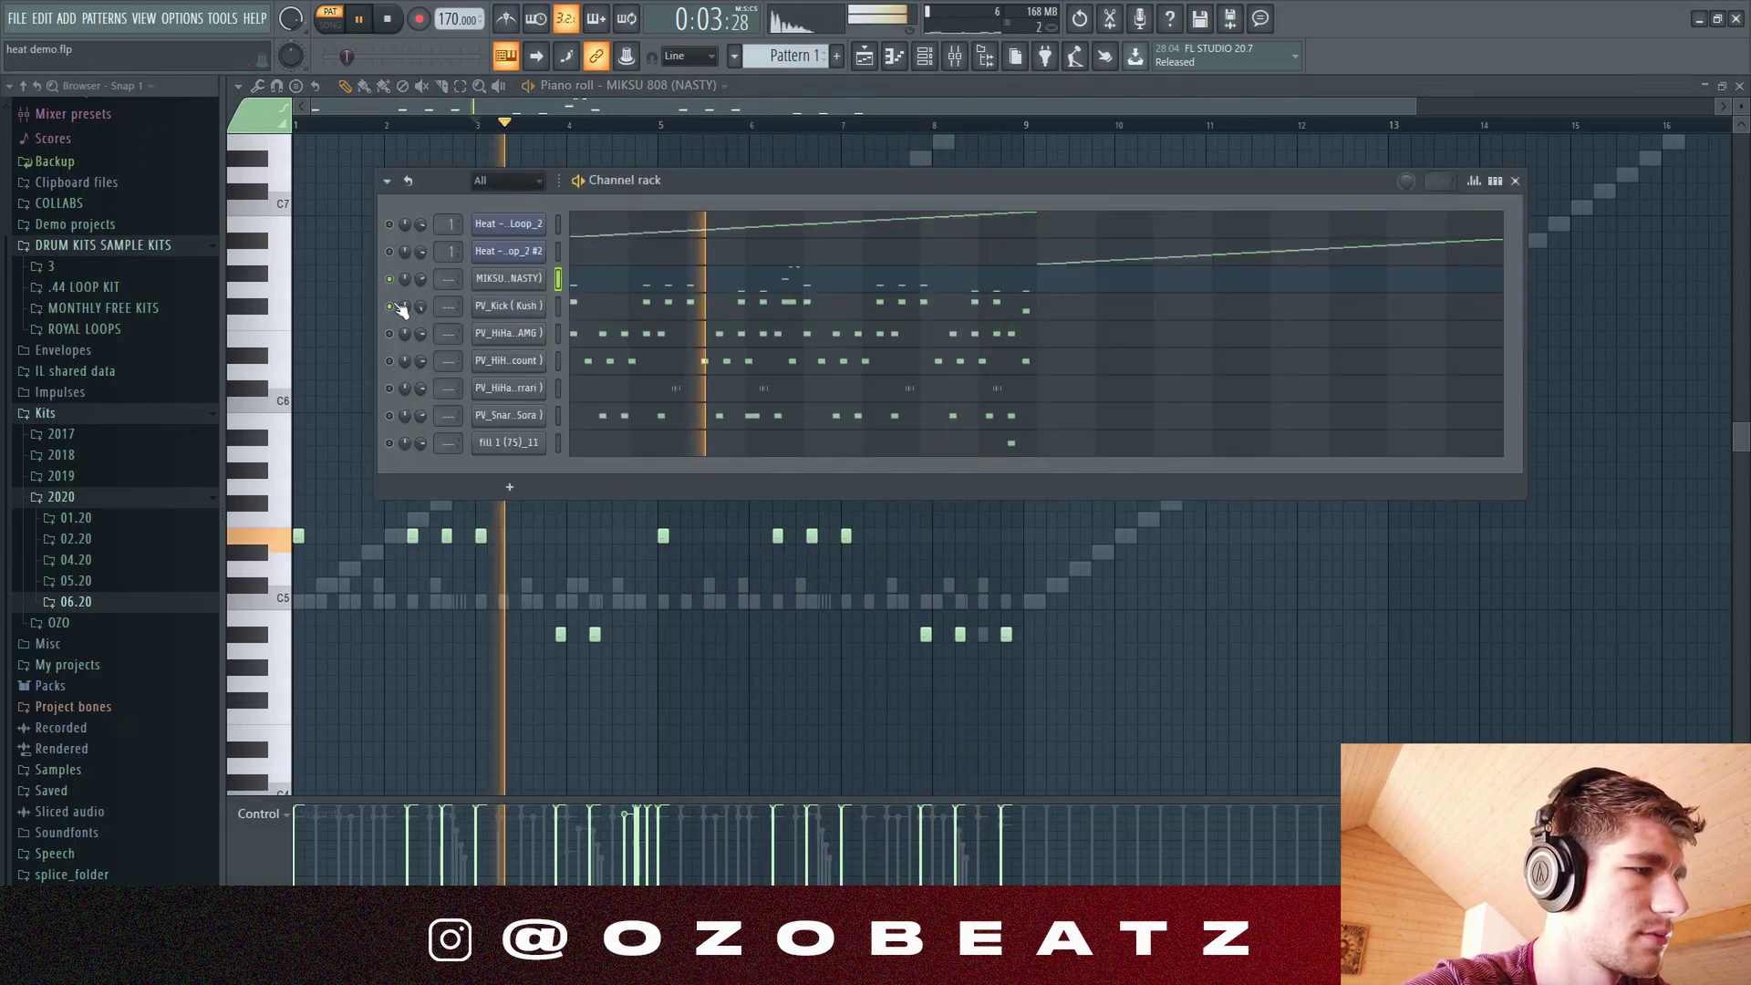
Step: Unmute all channels, play the full beat over bars 1–8 with the 808 notes in view, and return to the channel list
key(F5)
key(F9)
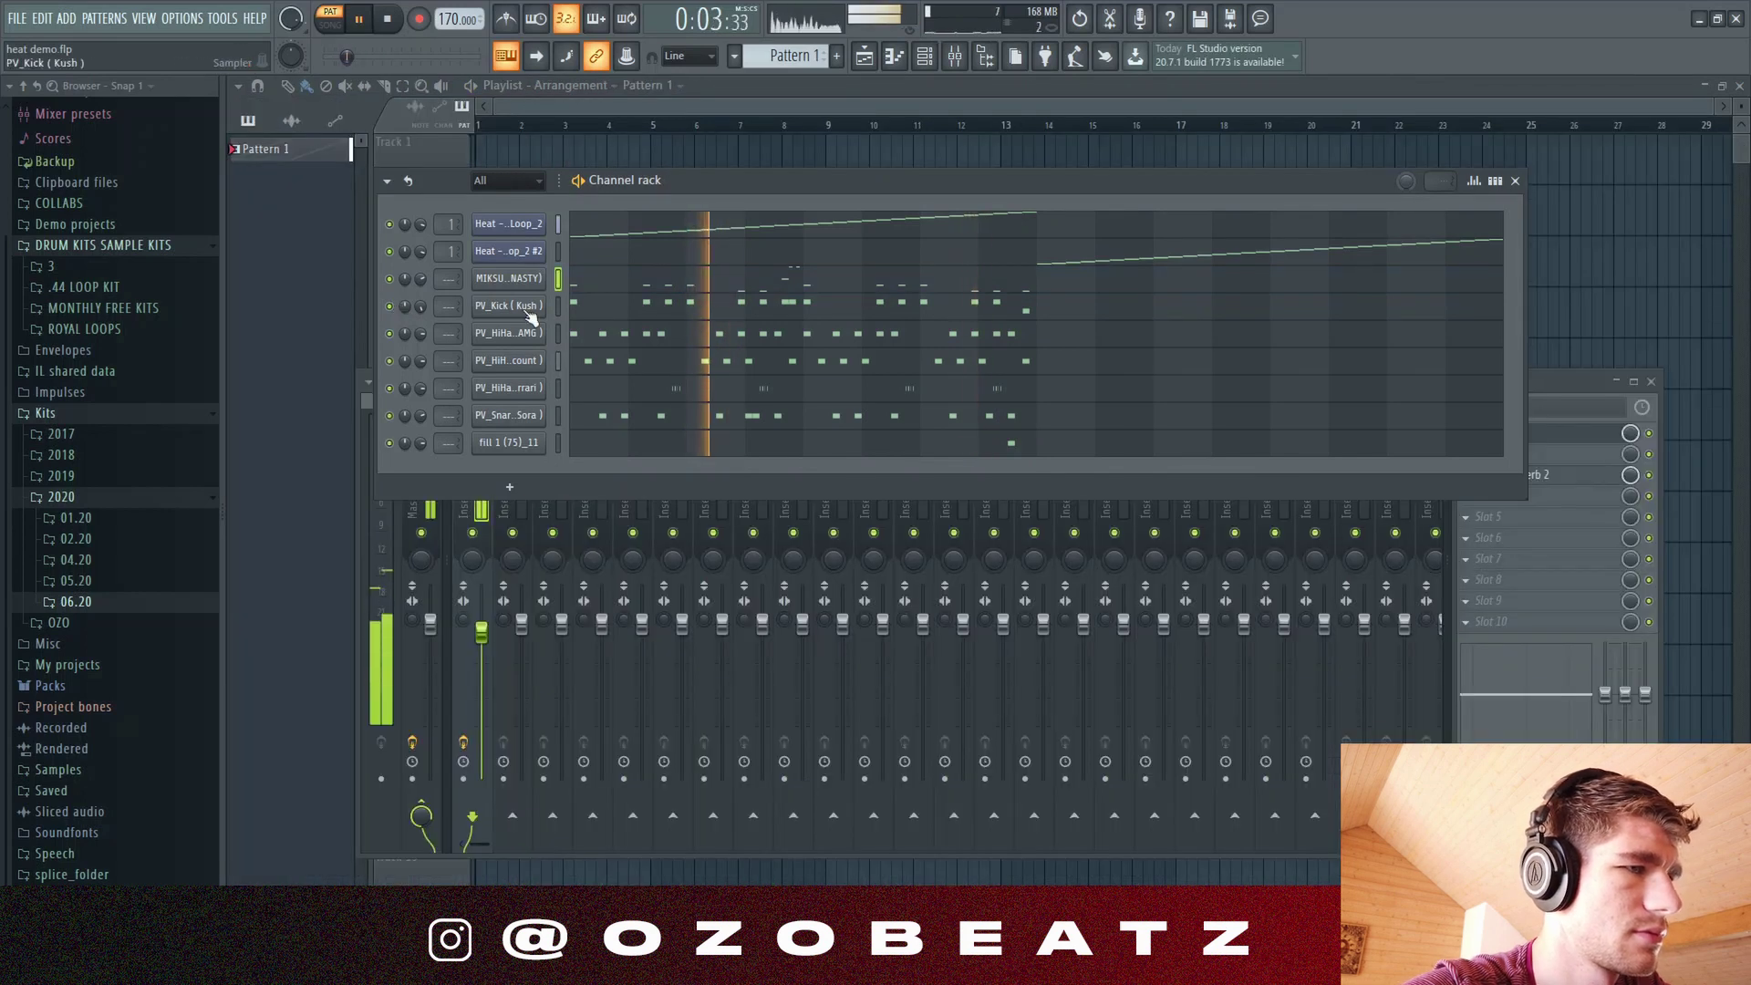
key(F12)
key(F6)
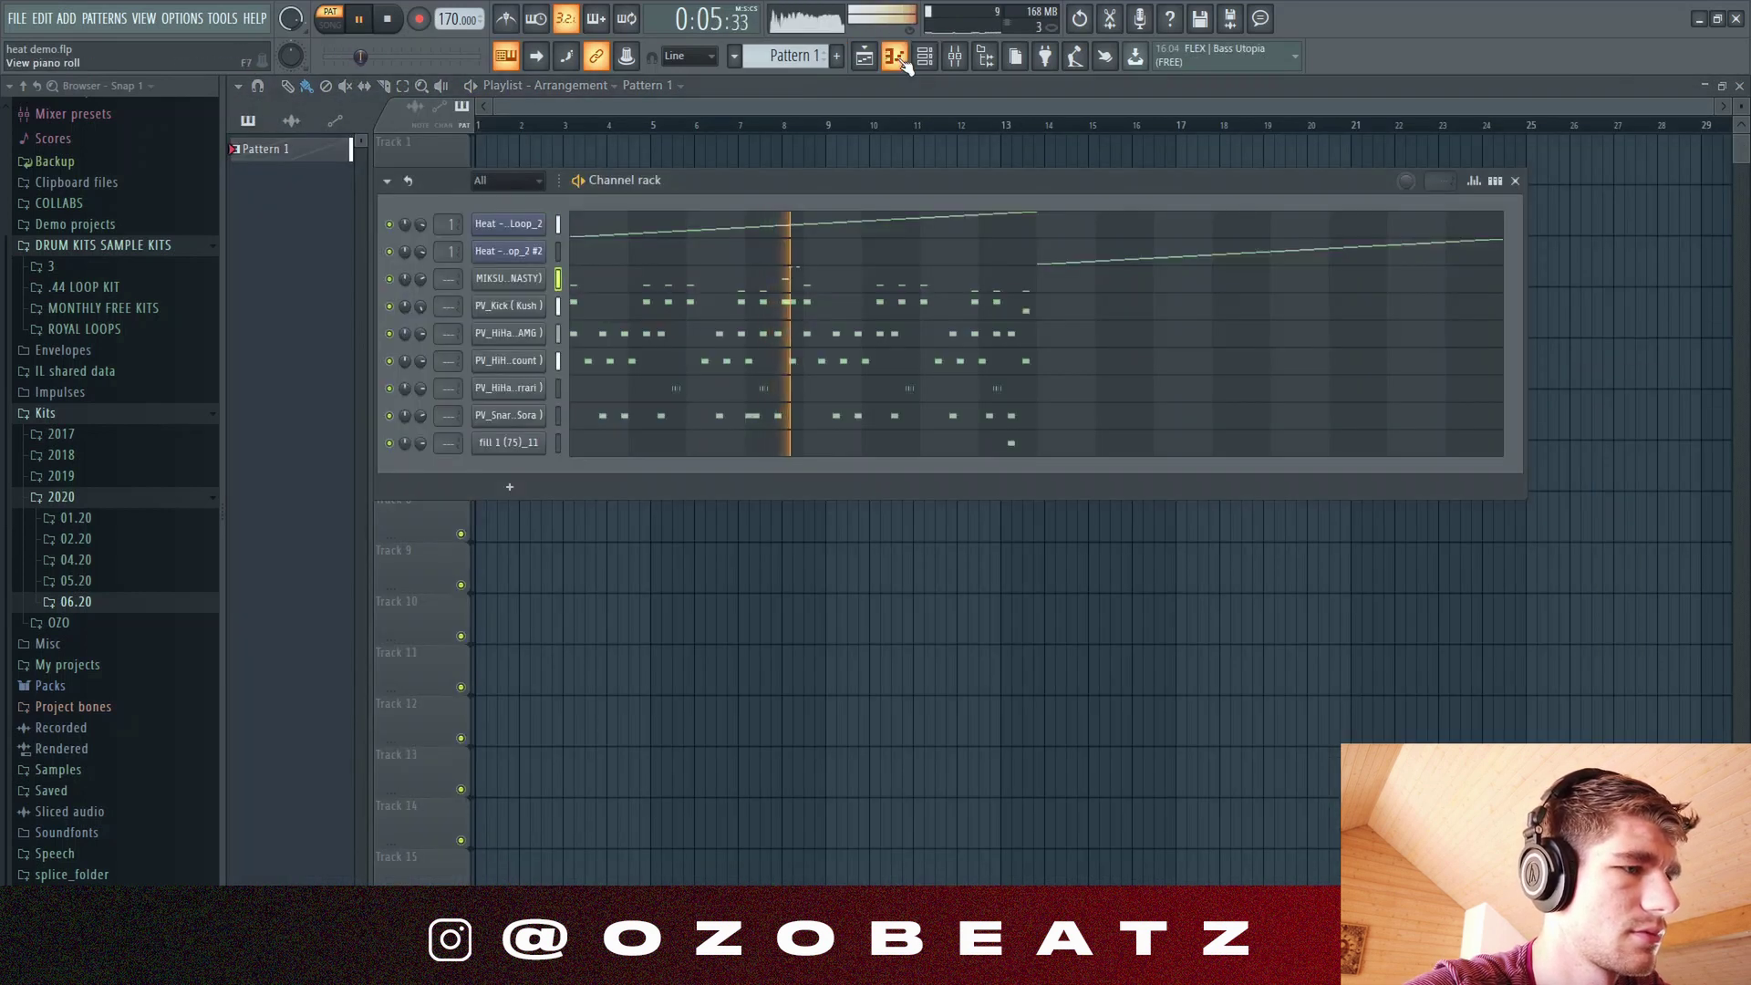
key(F7)
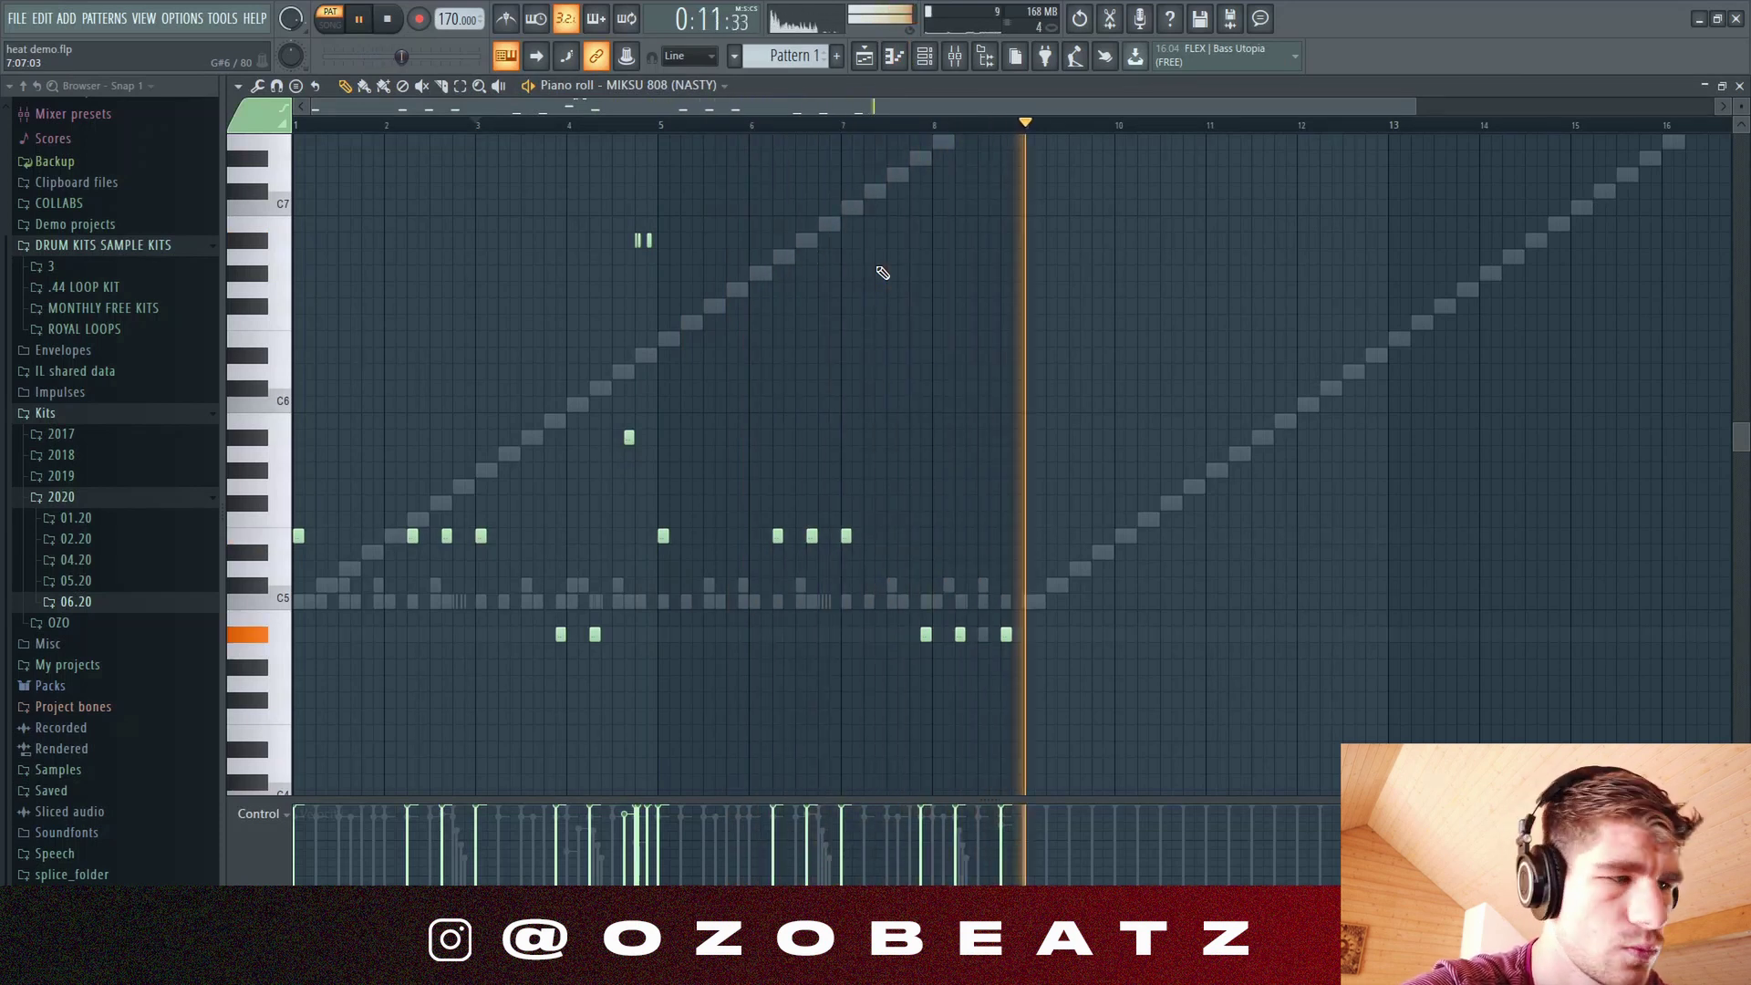
key(space)
key(F6)
key(F6)
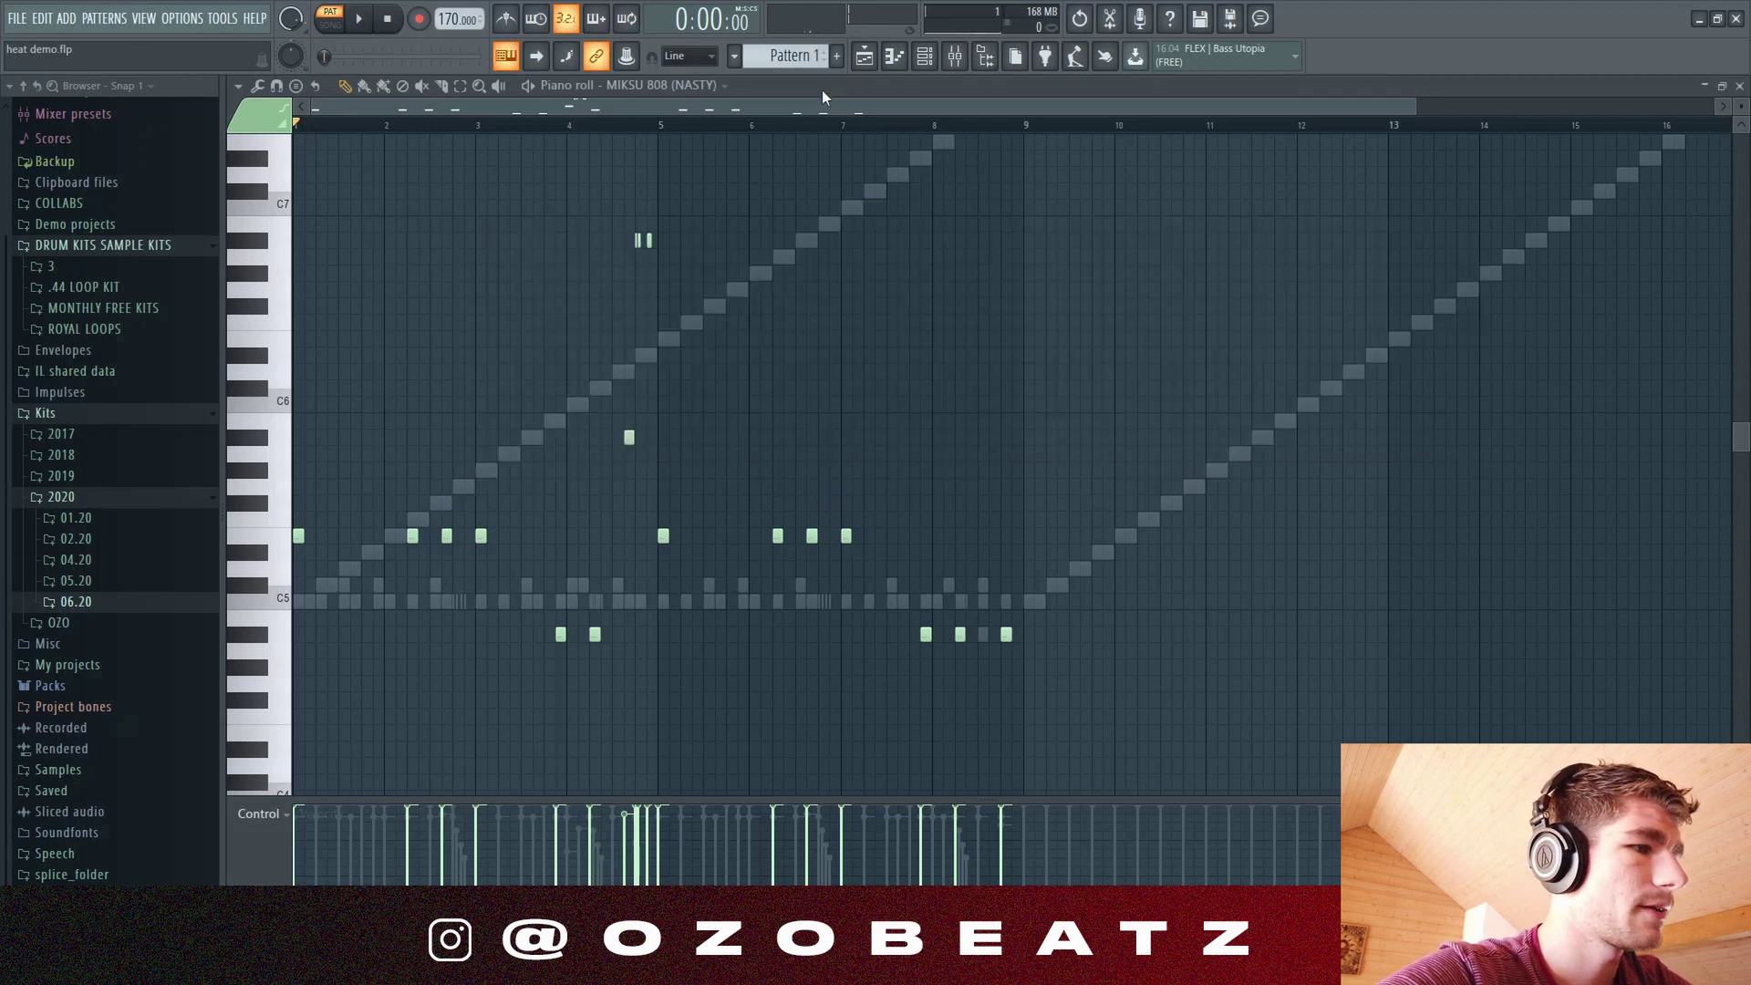
click(931, 58)
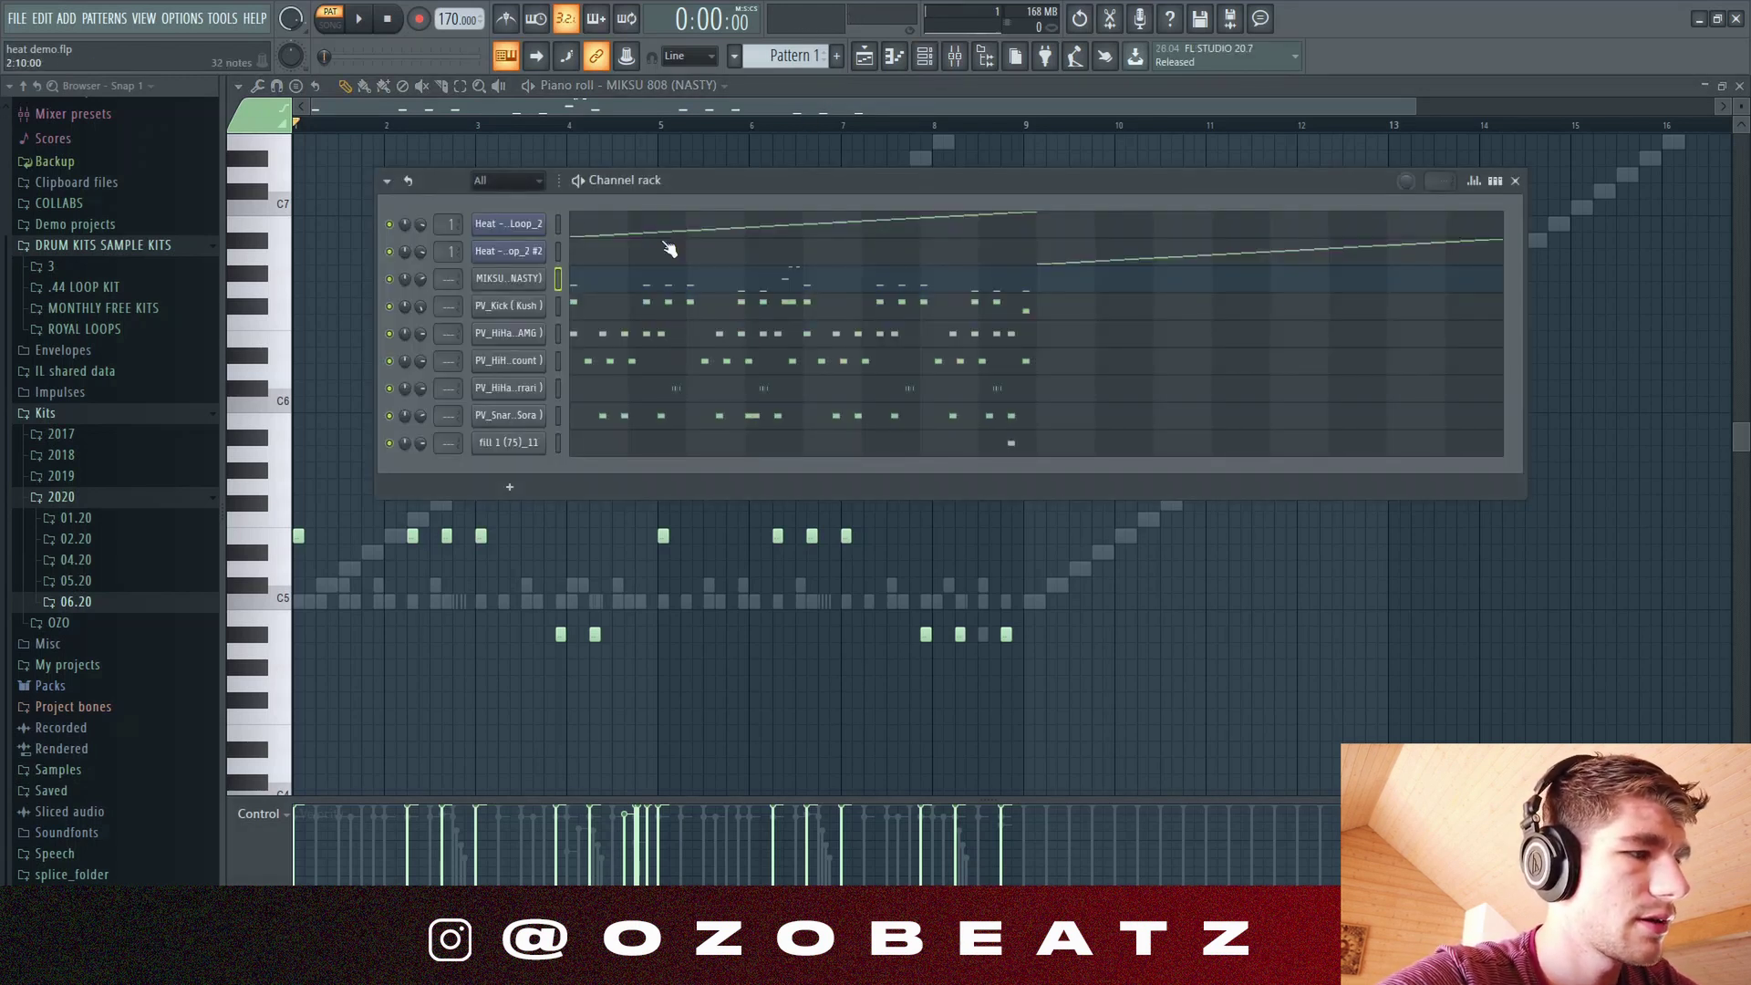
Step: Show the mixer and route the 808, kick, hi-hat, snare and fill channels to mixer tracks 2 to 8
click(954, 56)
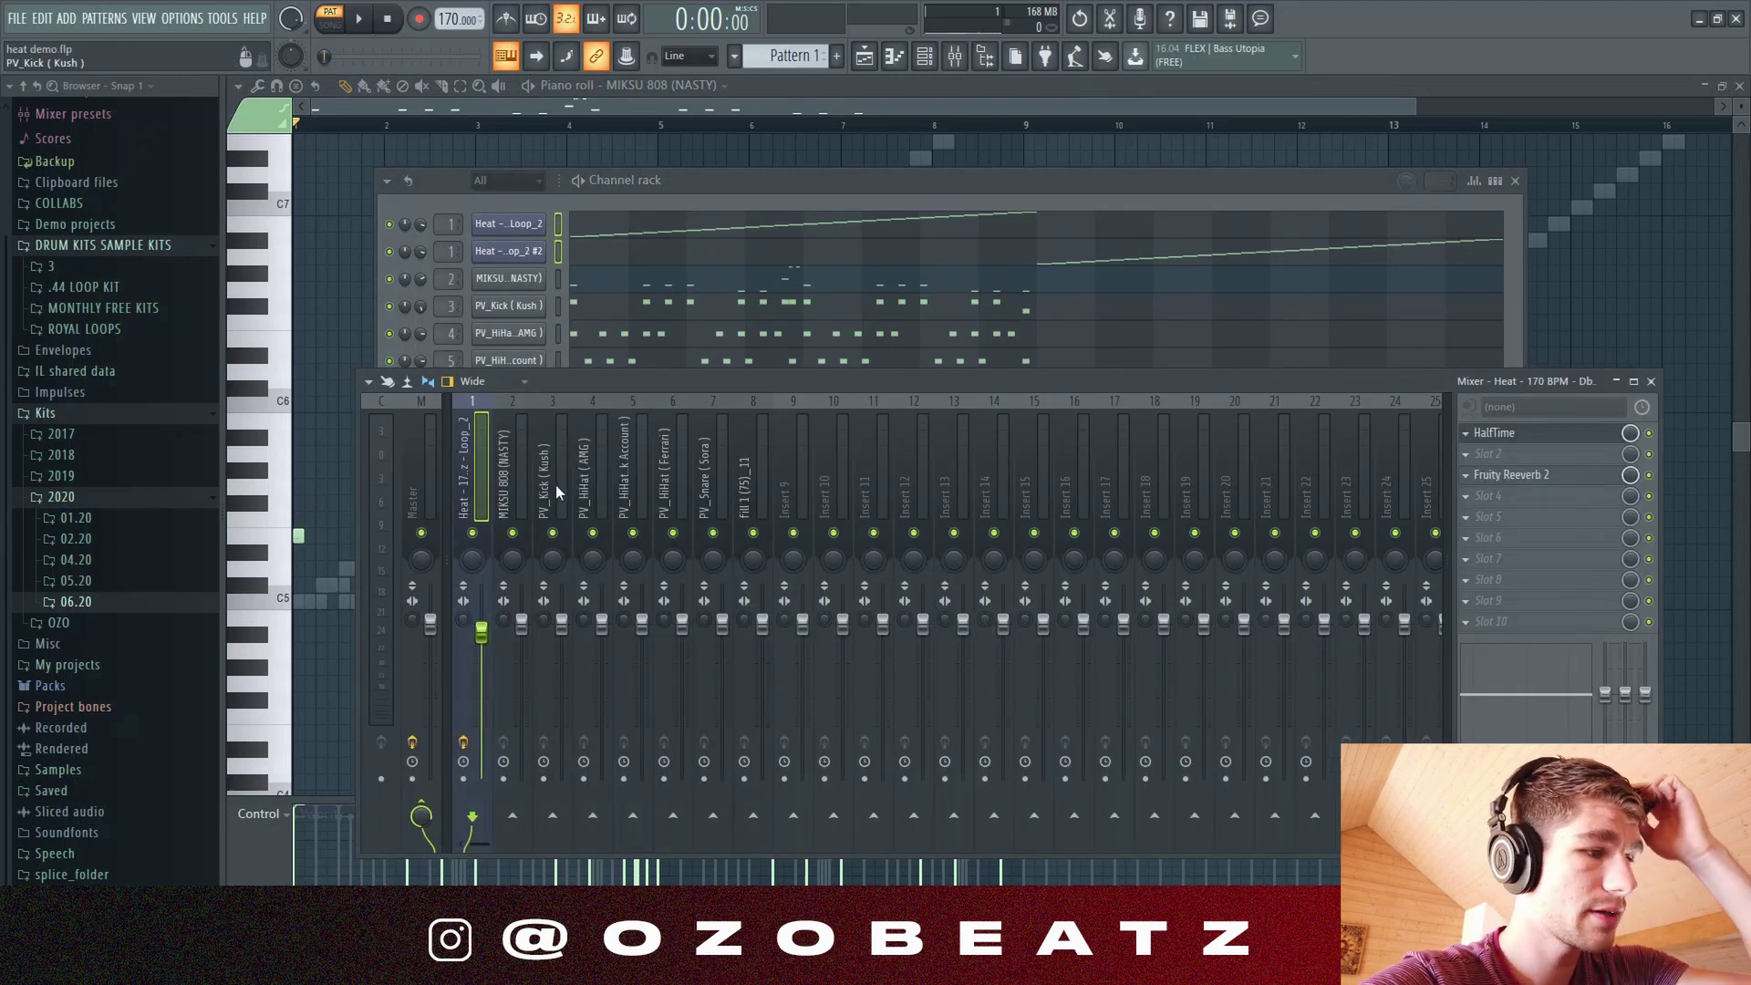
key(space)
key(space)
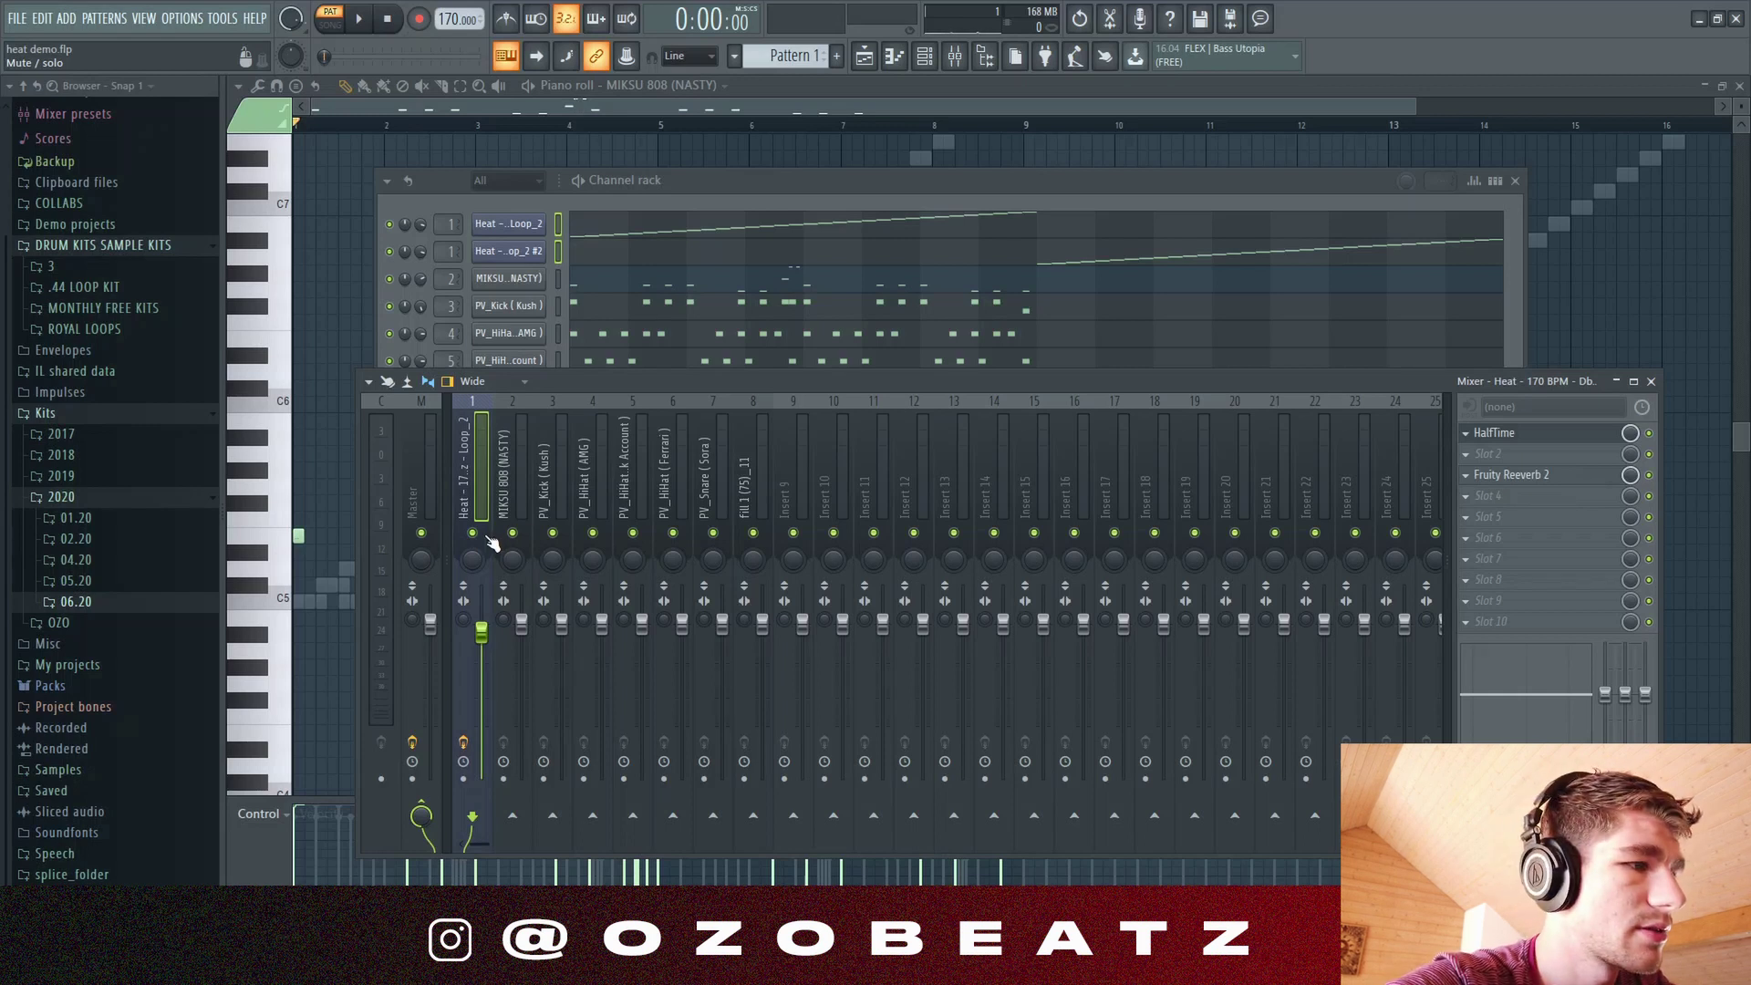
click(549, 222)
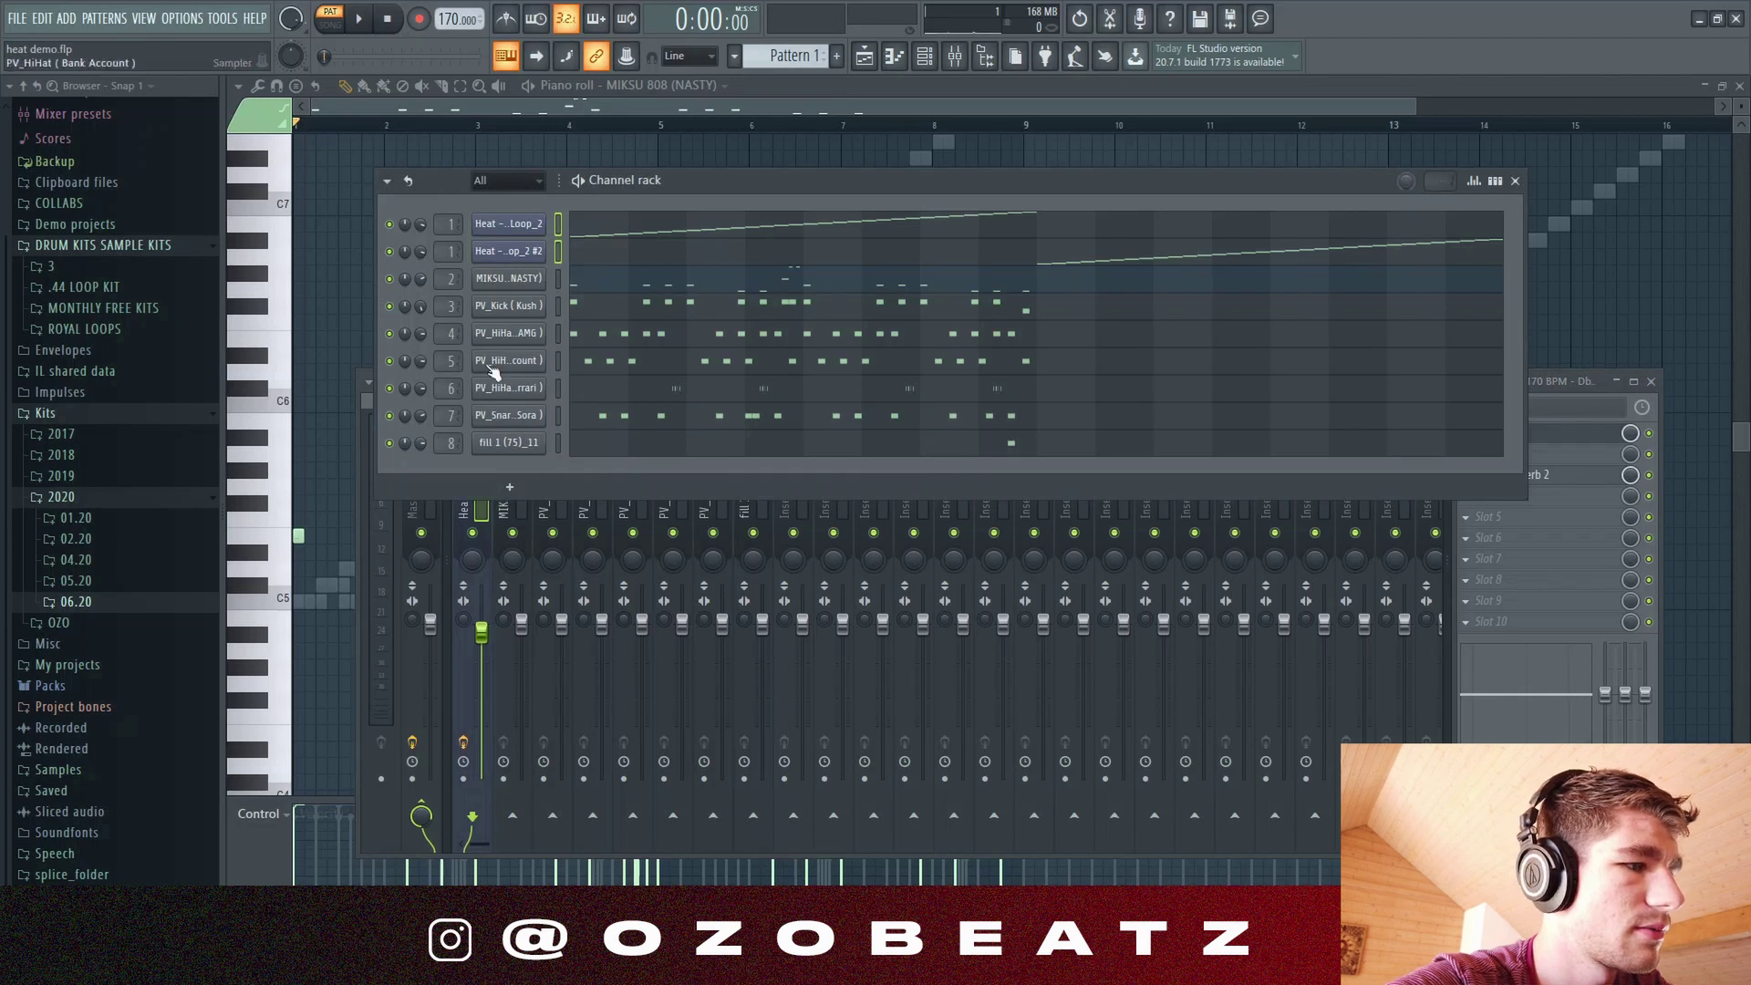
Step: Adjust the stereo separation of the 808 and kick mixer tracks and lower both volumes, the kick to about -1.8 dB
click(510, 621)
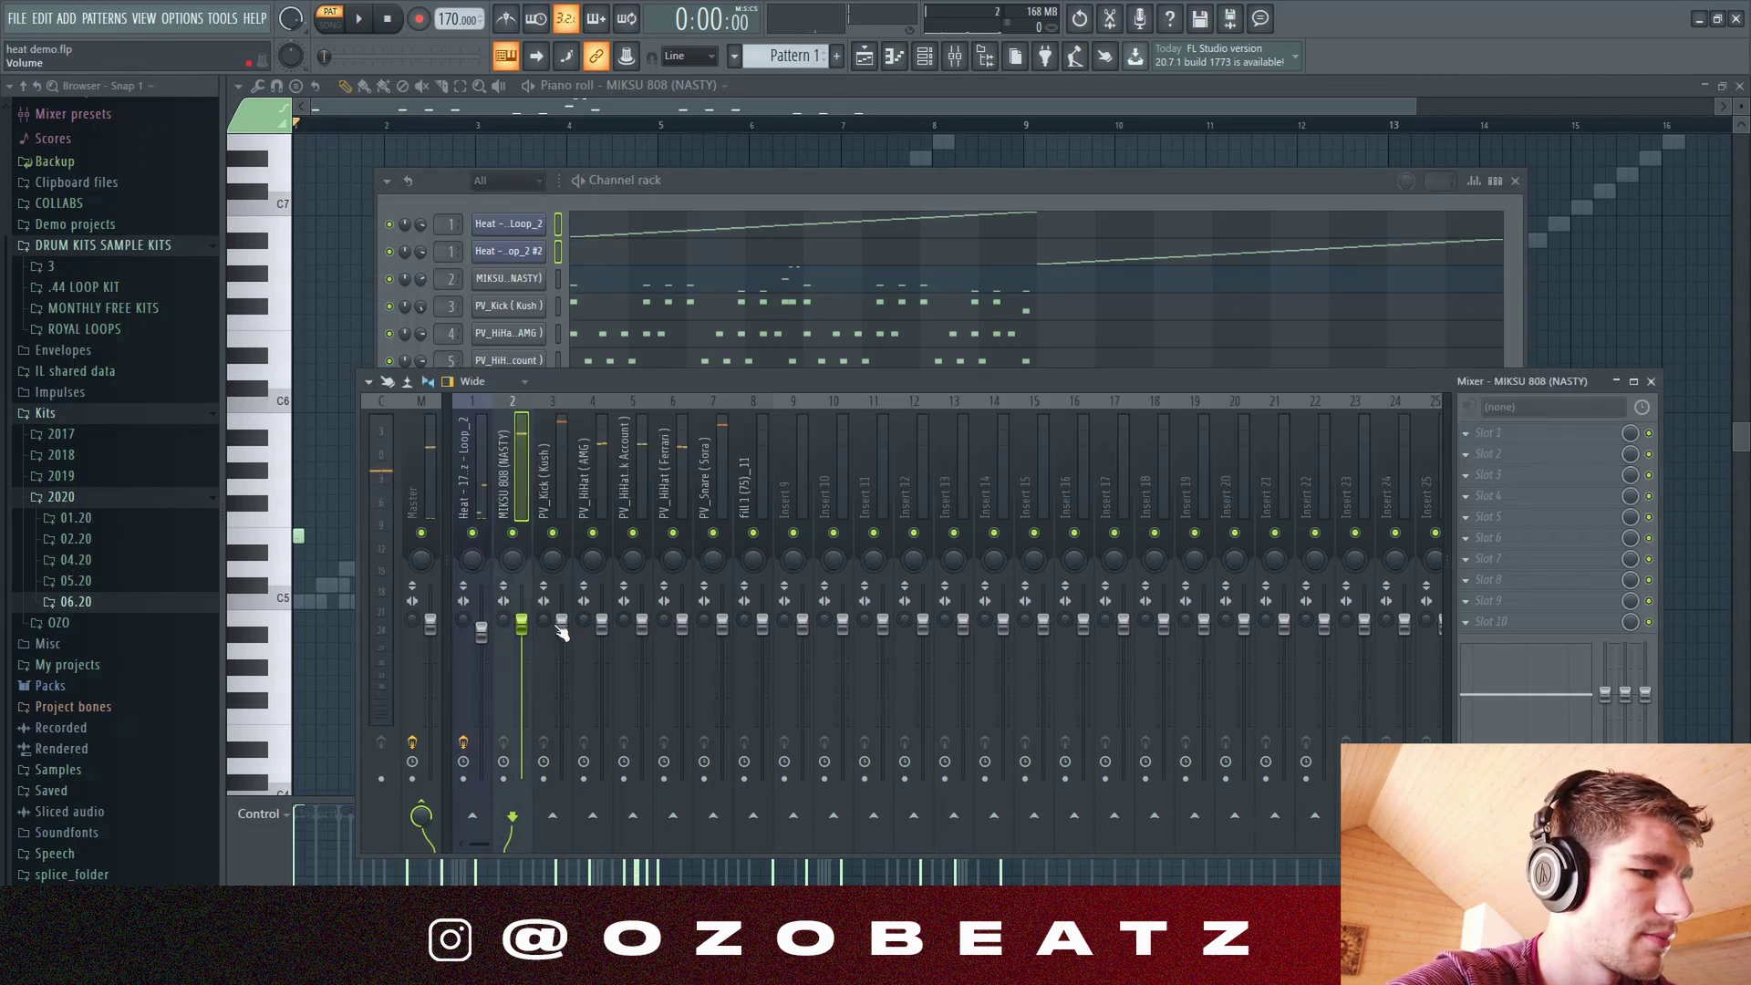
click(559, 629)
click(506, 627)
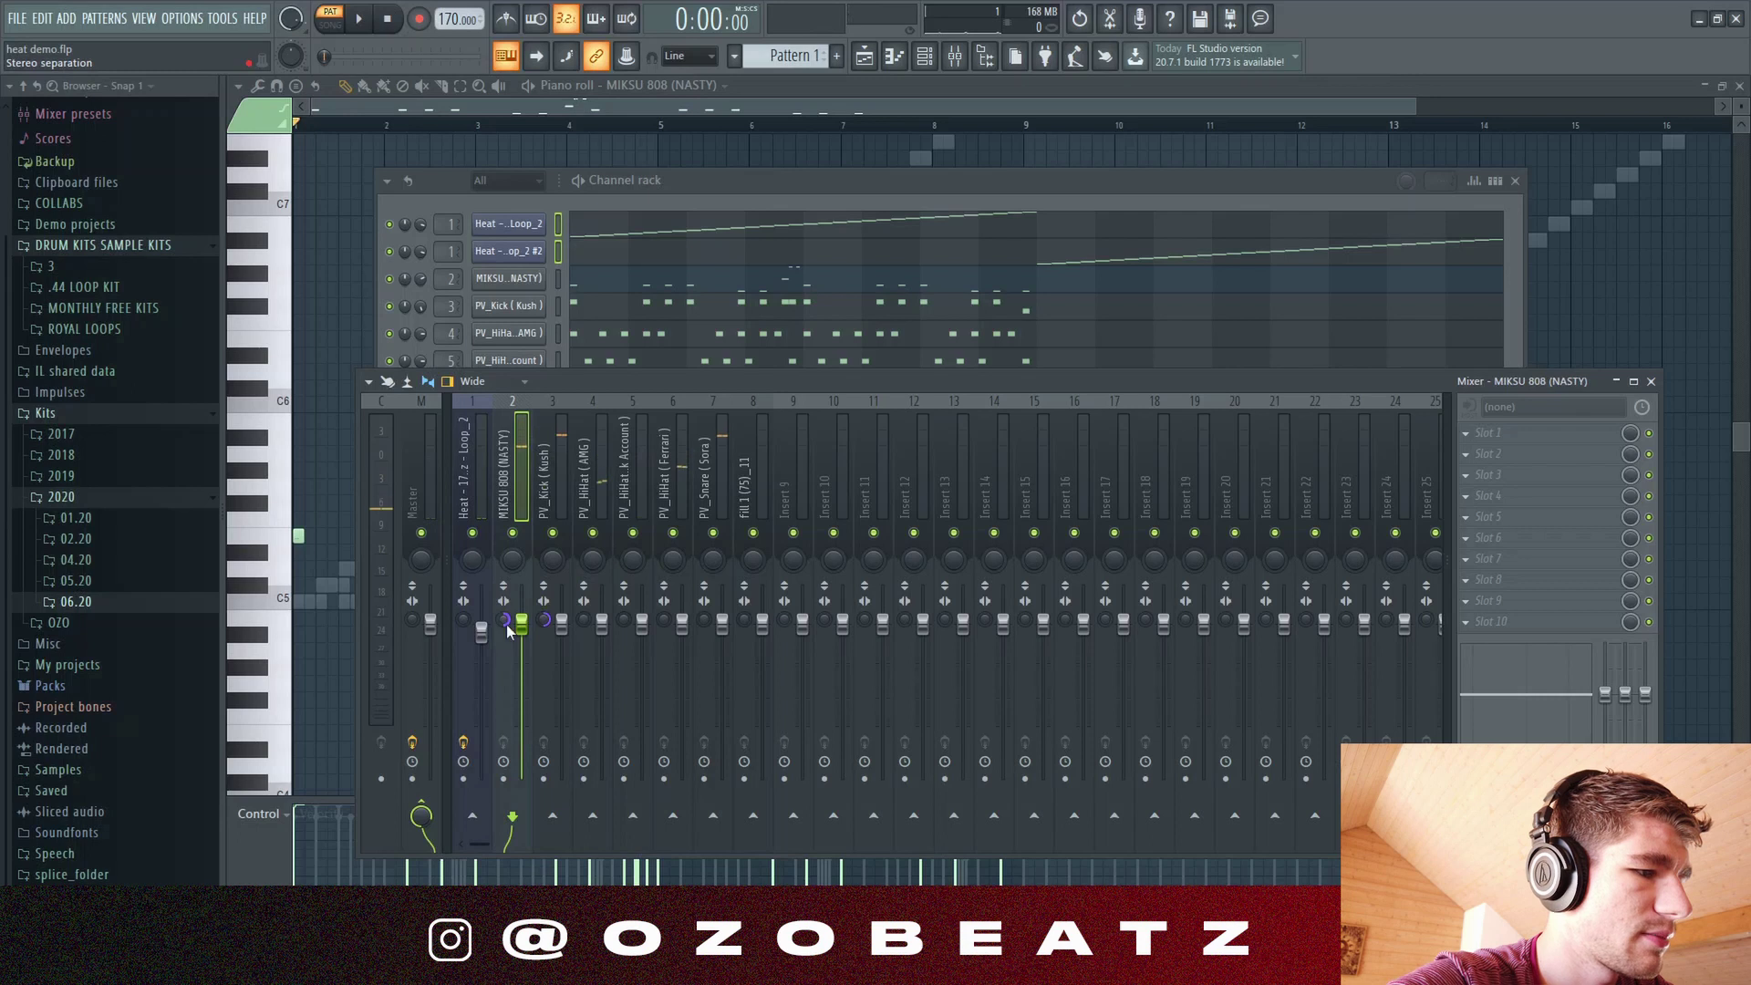
click(560, 624)
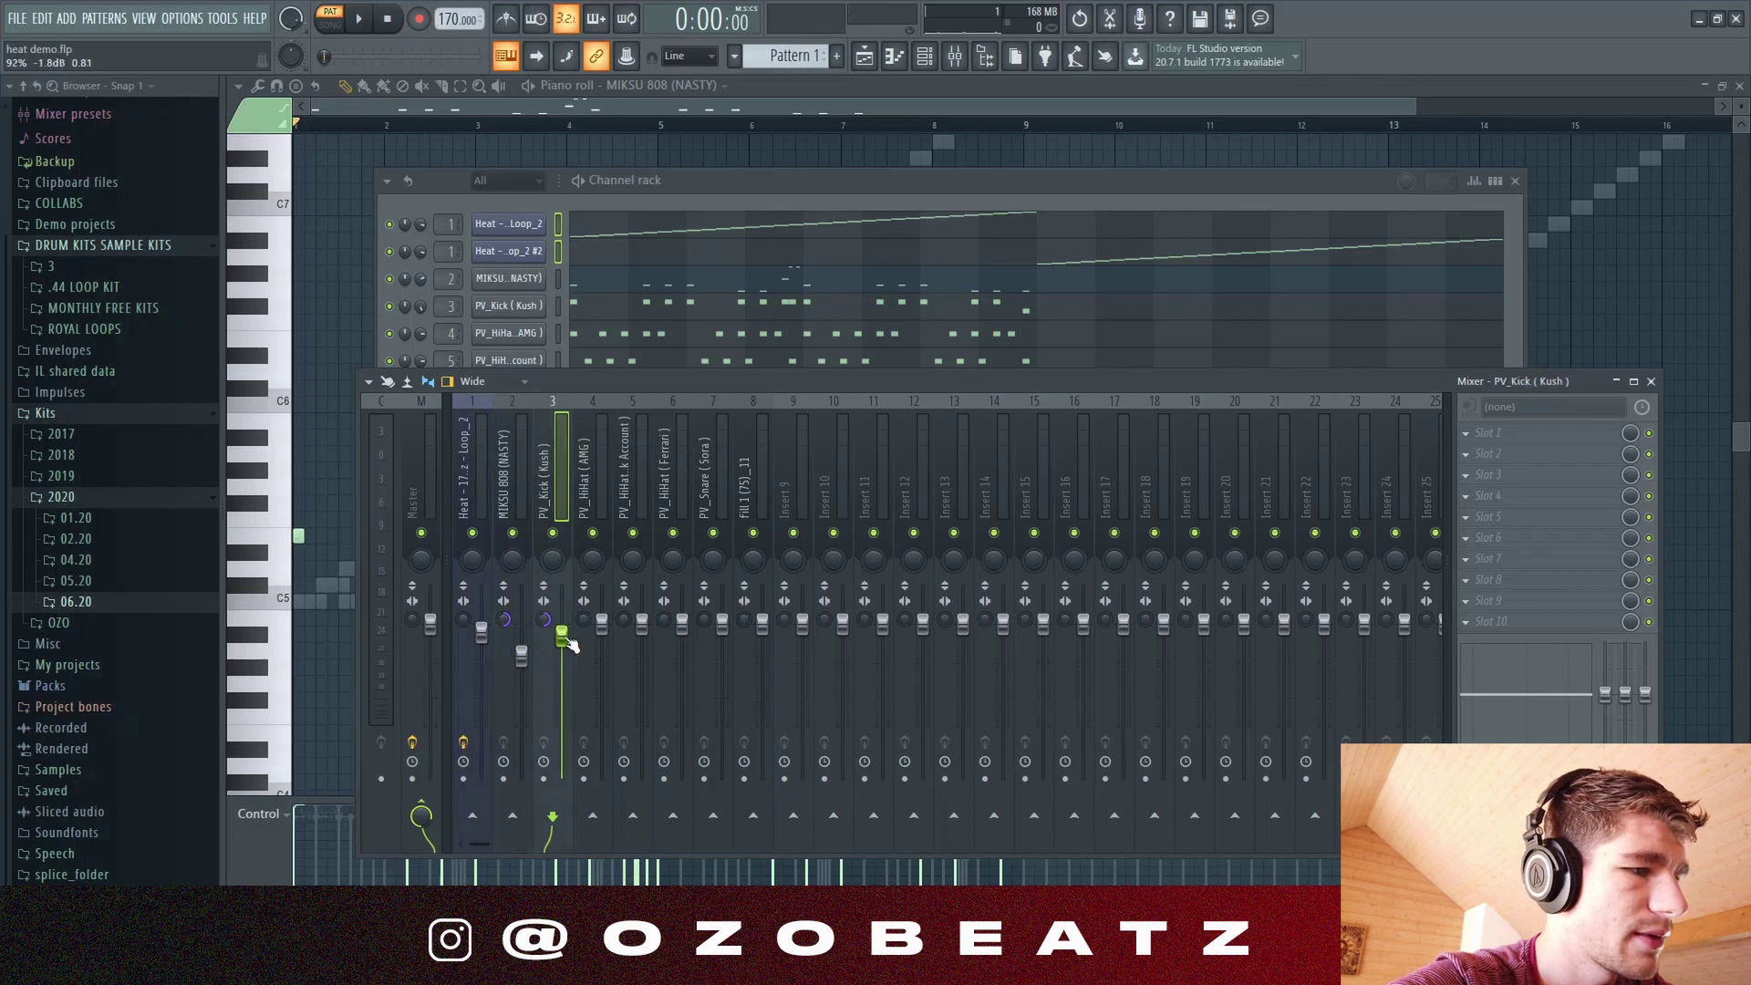
Step: Pan the PV_HiHat (Bank Account) track 17% left and the PV_HiHat (AMG) track 10% right, playing the beat to check
click(600, 494)
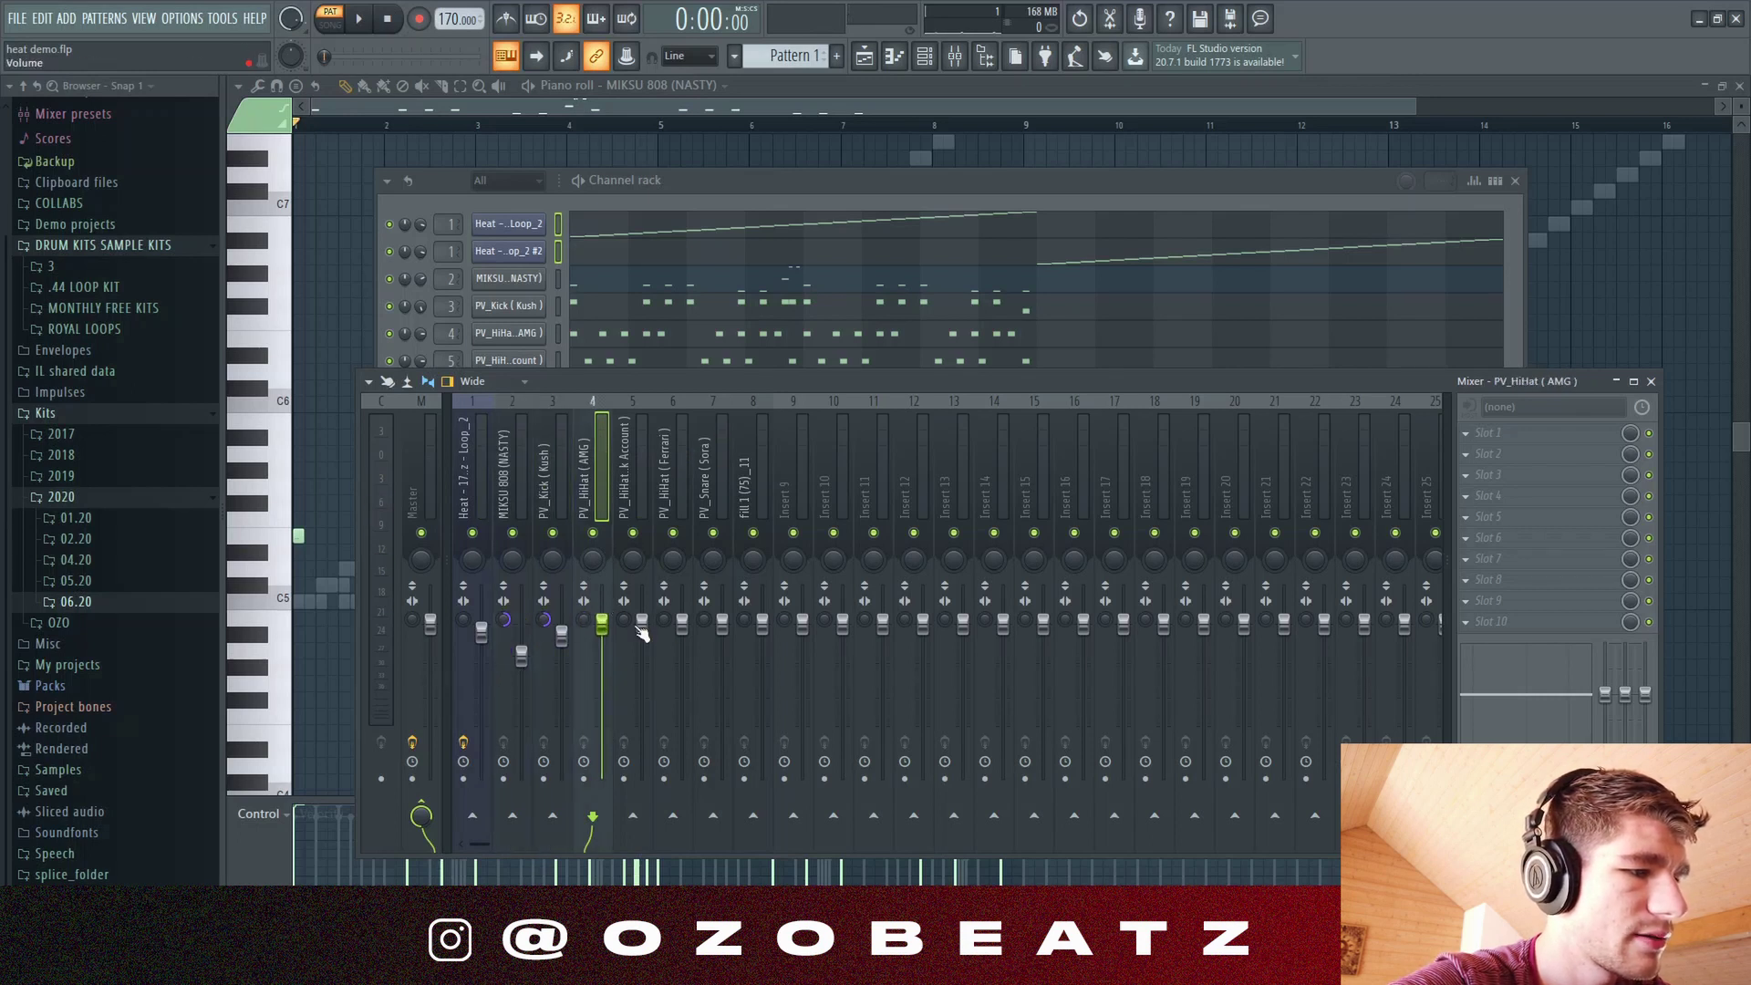
drag(635, 561, 634, 567)
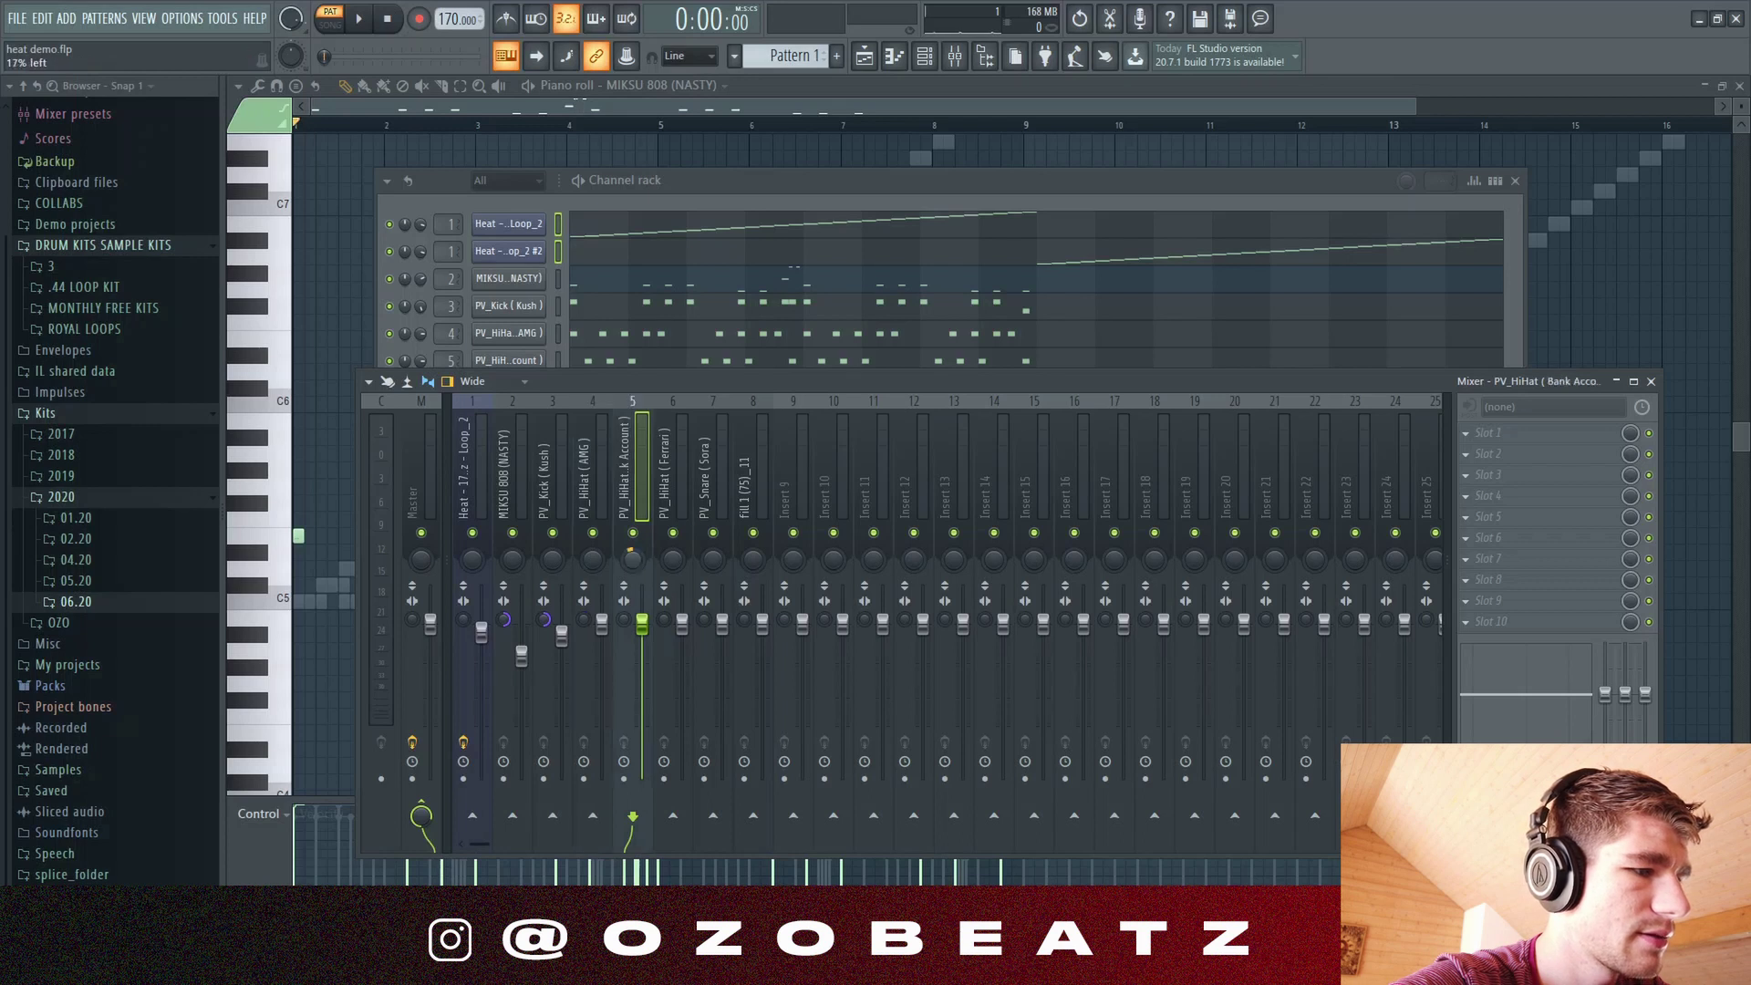
click(594, 560)
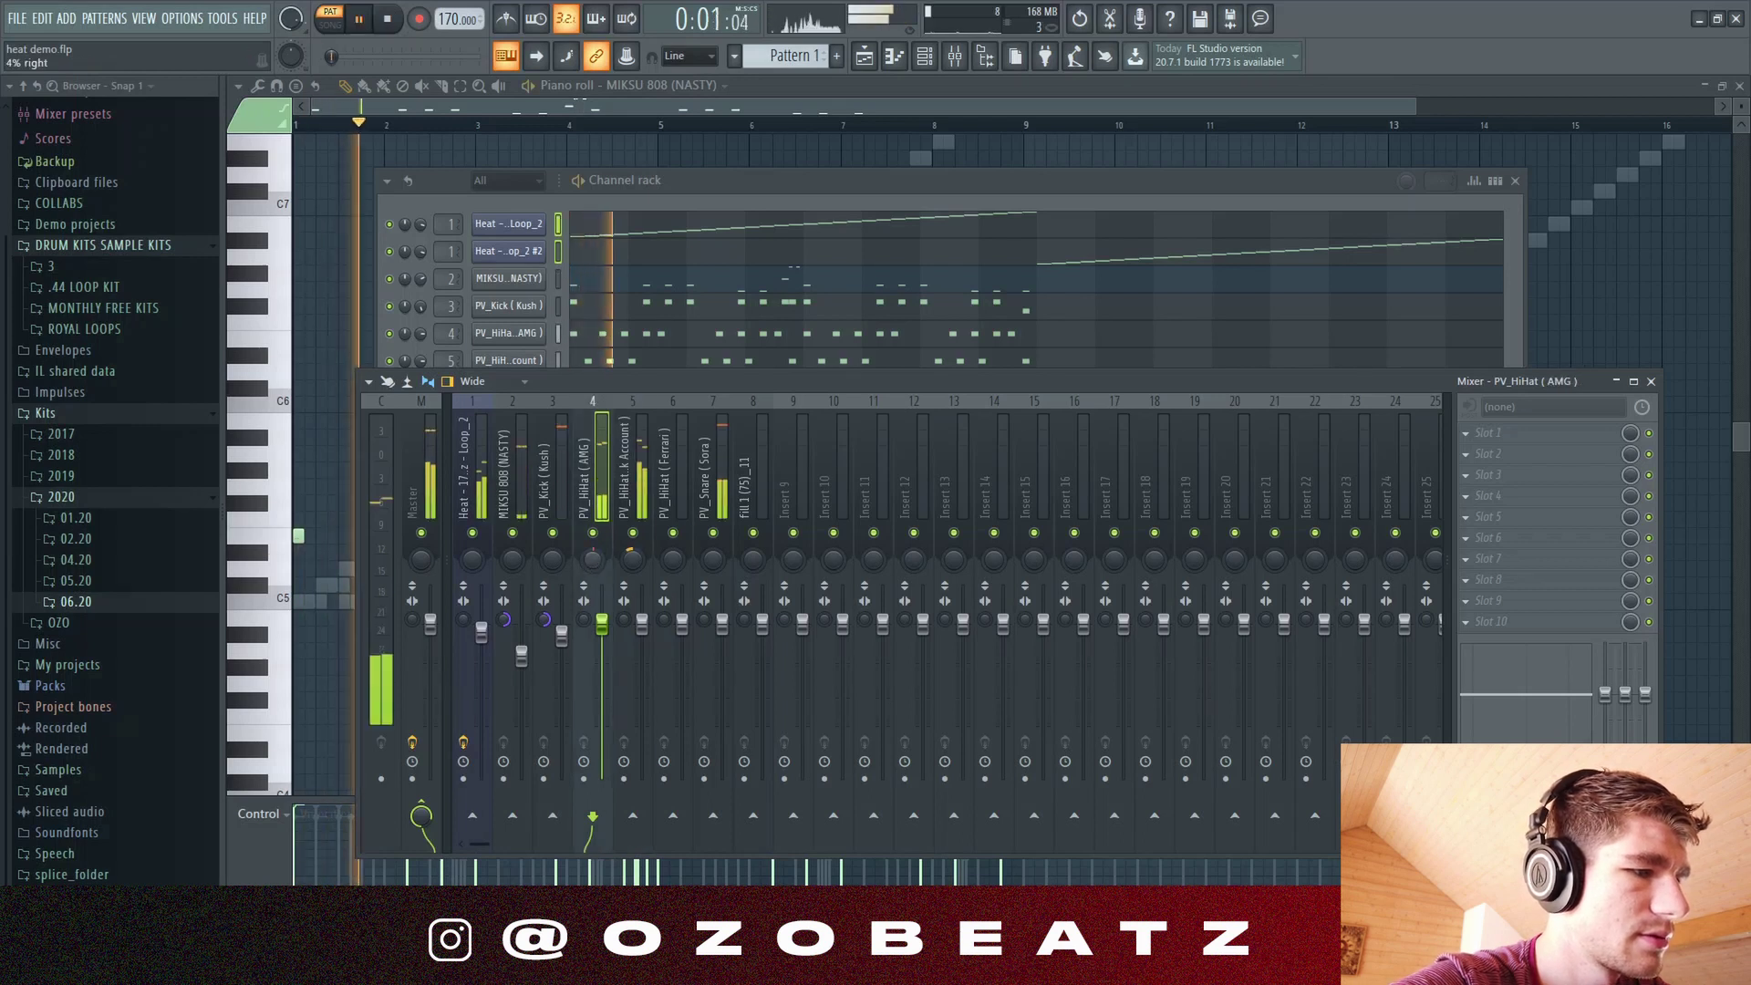
click(638, 620)
click(596, 561)
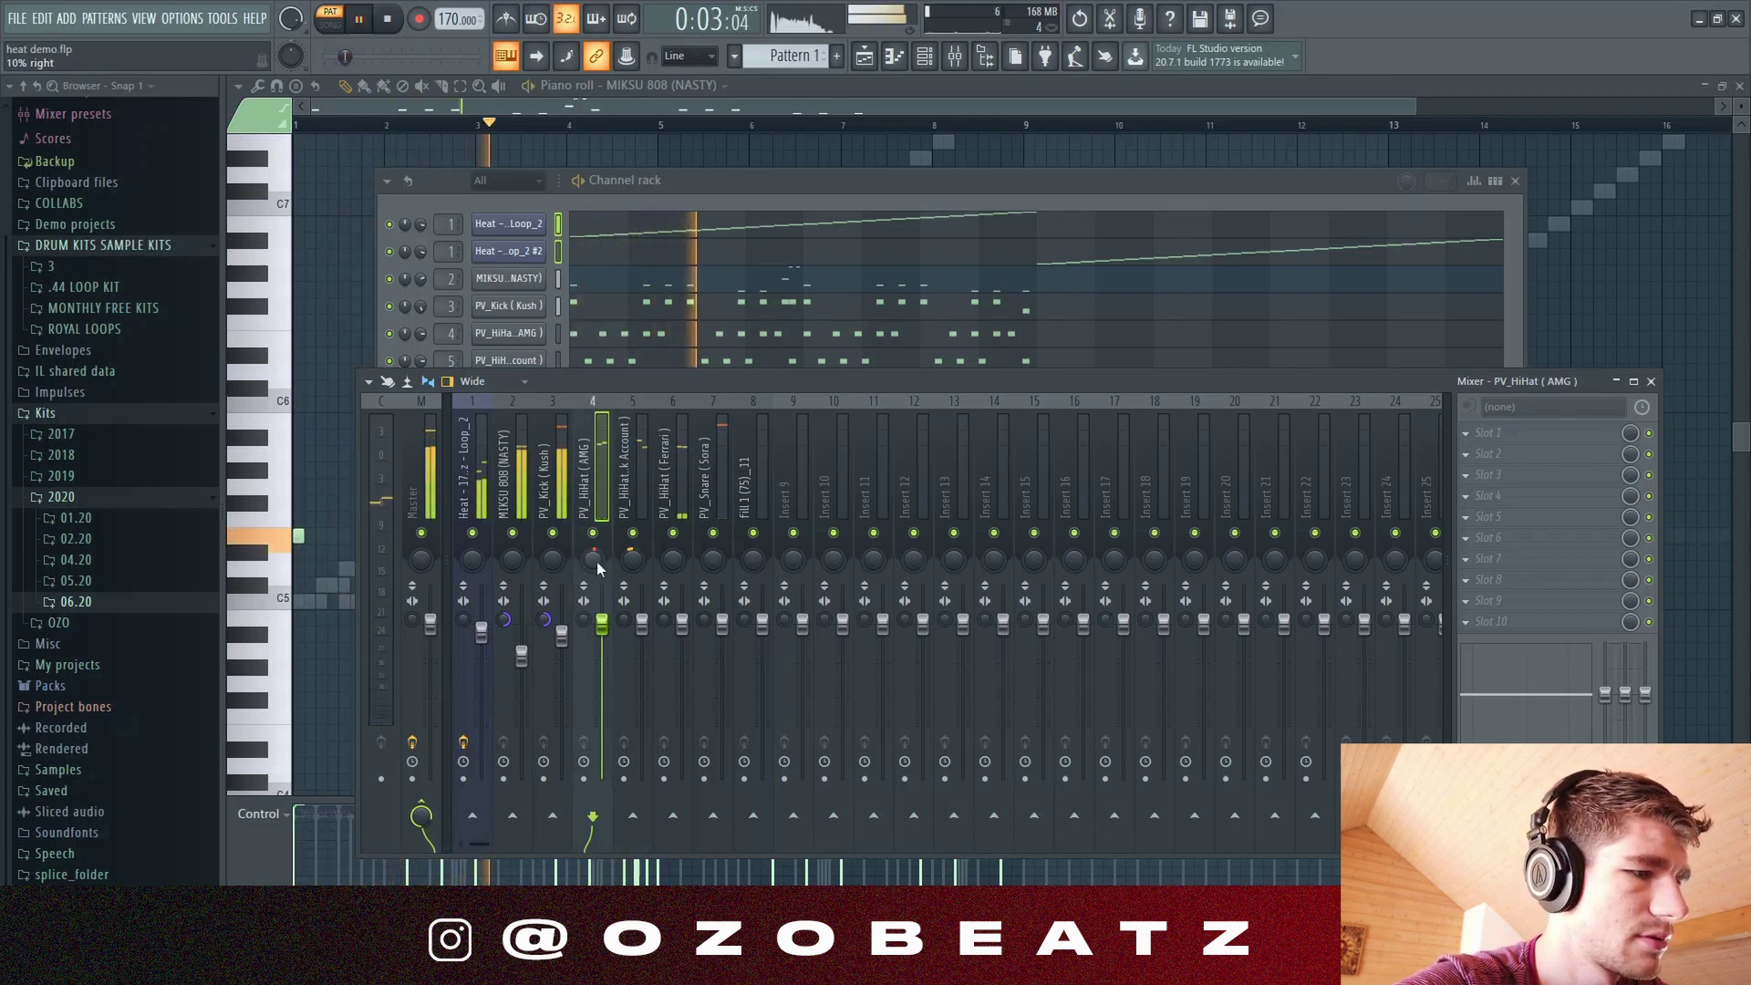
key(space)
Step: Lower the mixer volumes of the three hi-hat tracks and the fill track slightly
click(682, 625)
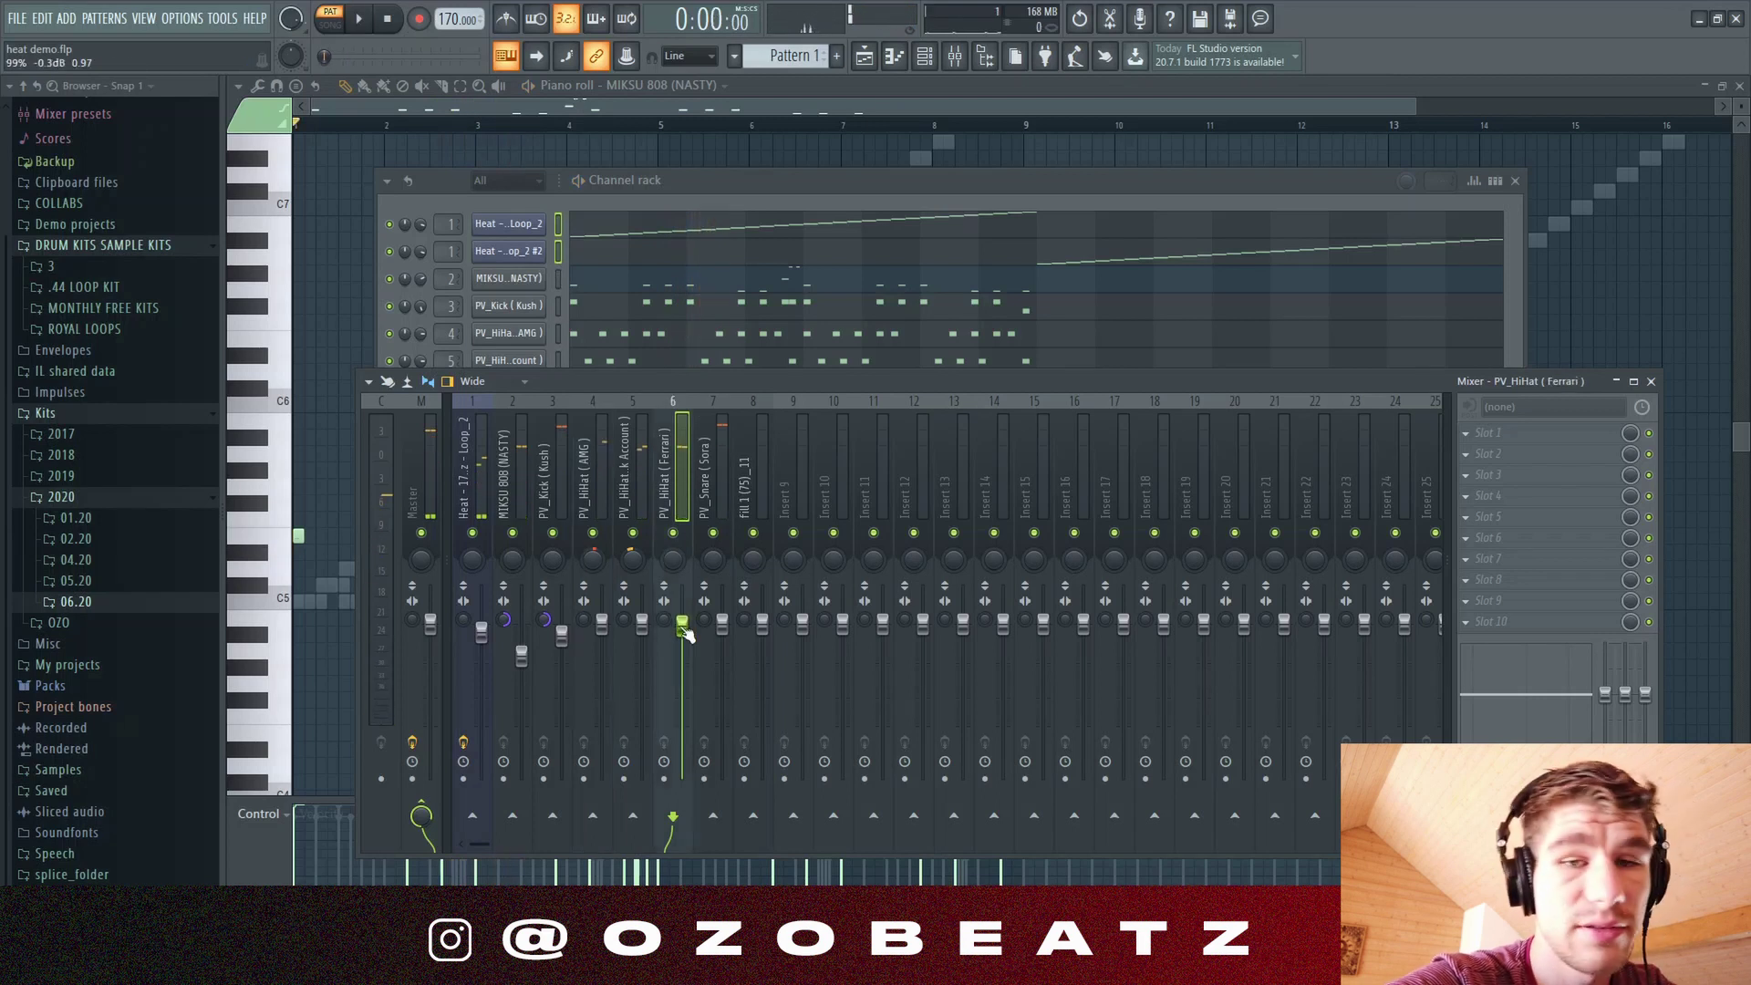
click(462, 487)
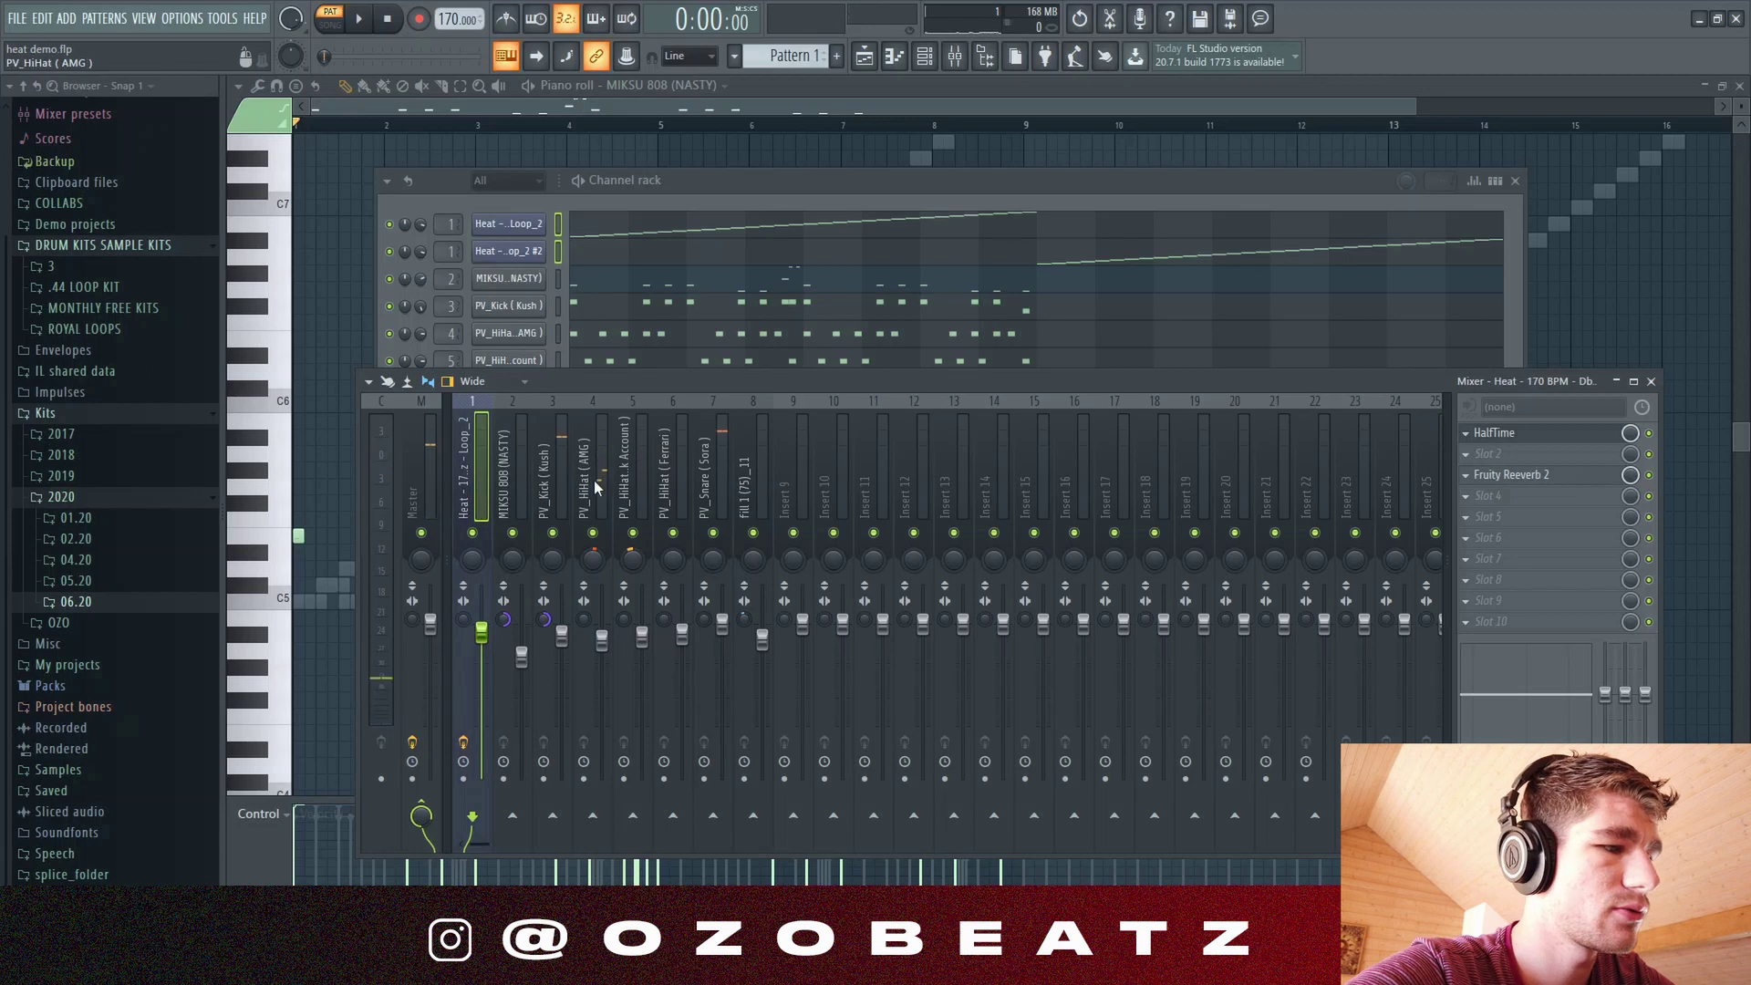
key(Left)
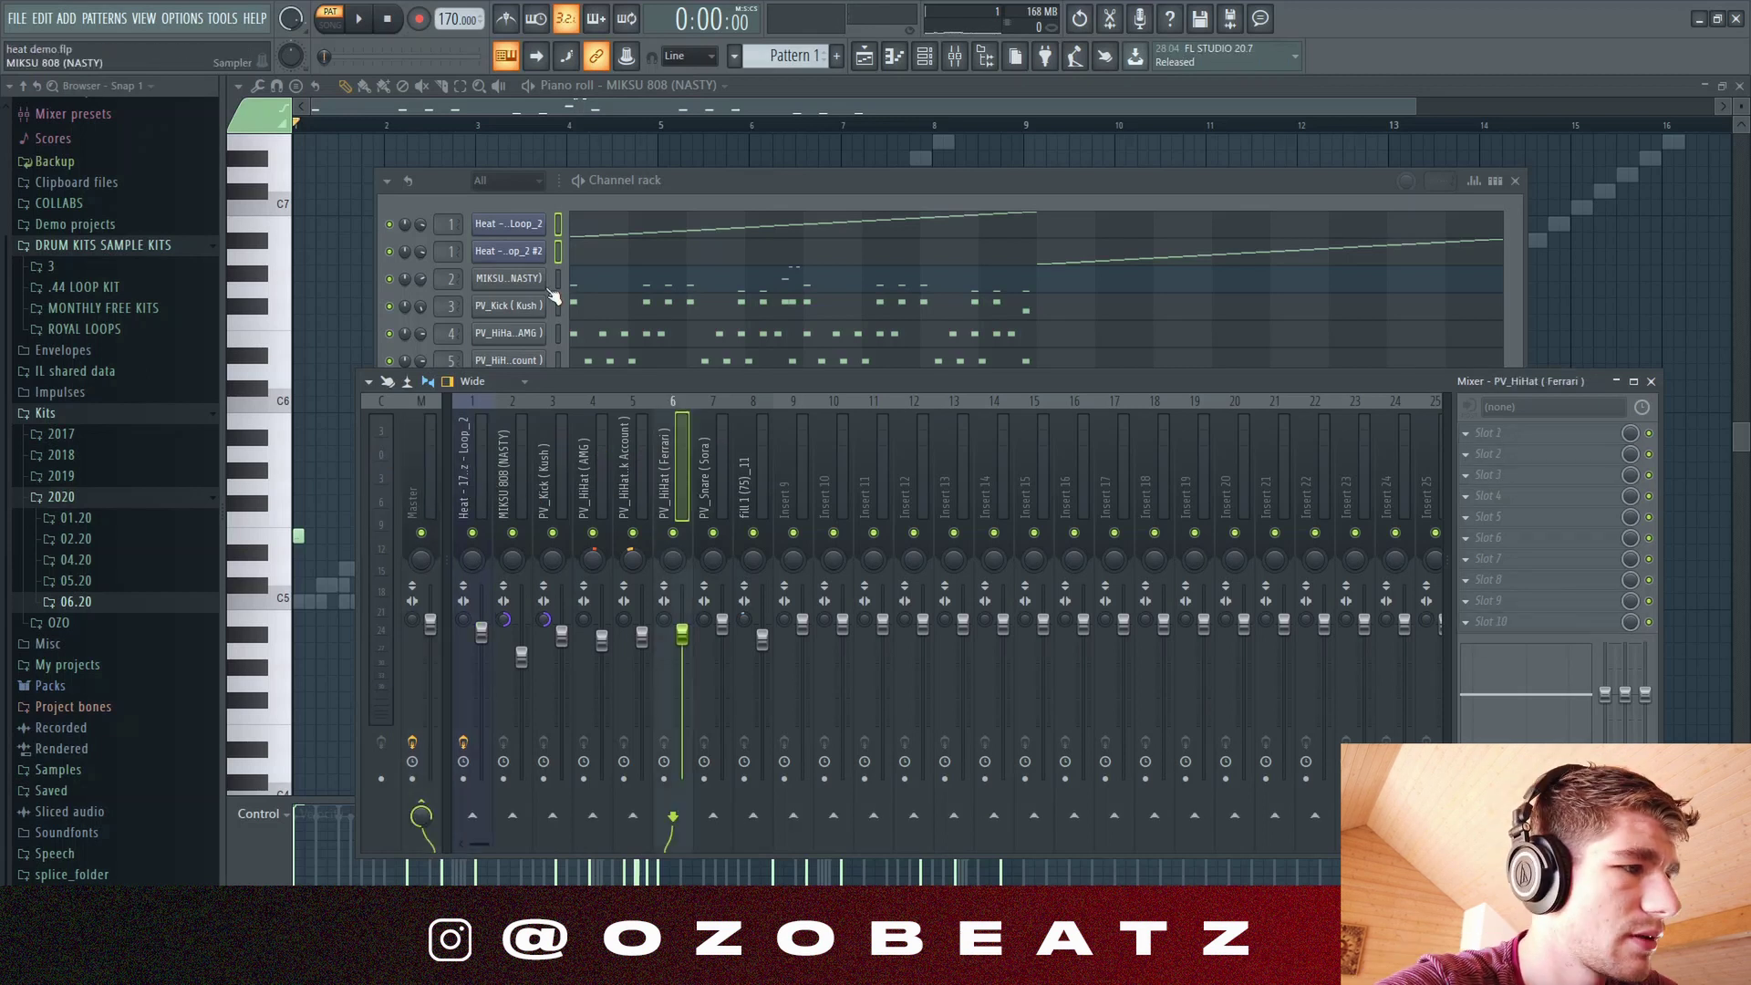
Step: Select the MIKSU 808 channel, solo the 808 and kick mixer tracks to play them together, and restore all tracks
click(560, 273)
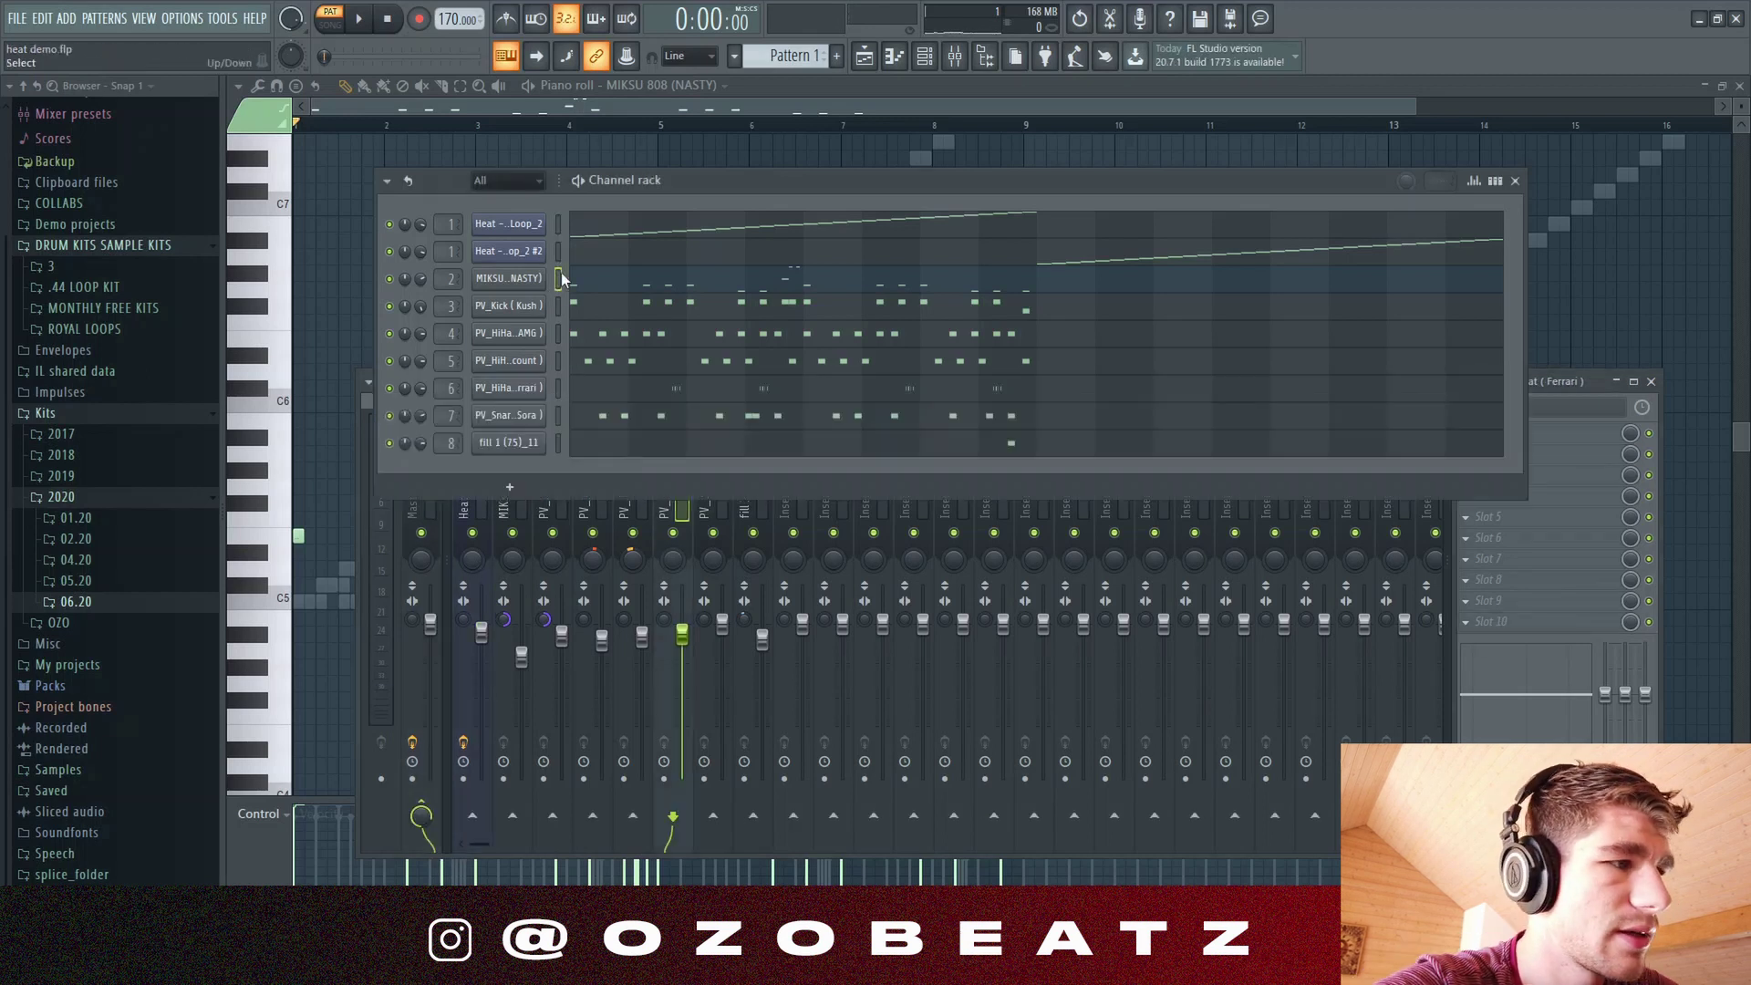
click(561, 273)
click(561, 274)
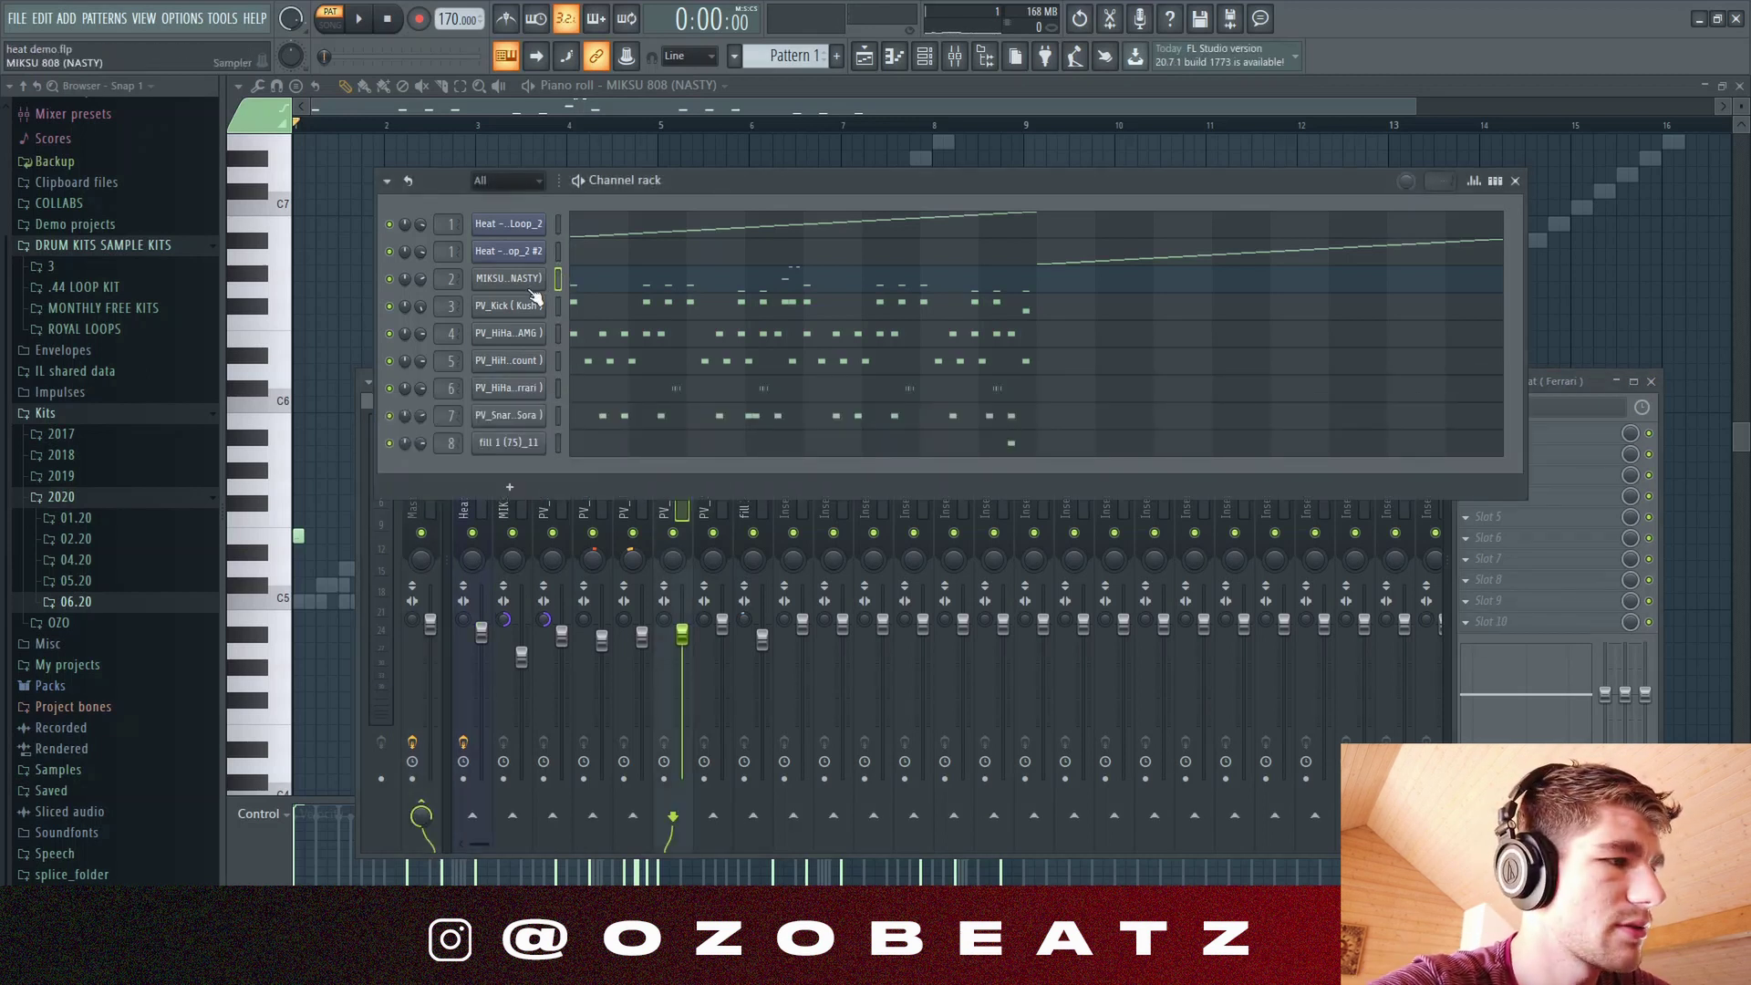
right_click(513, 533)
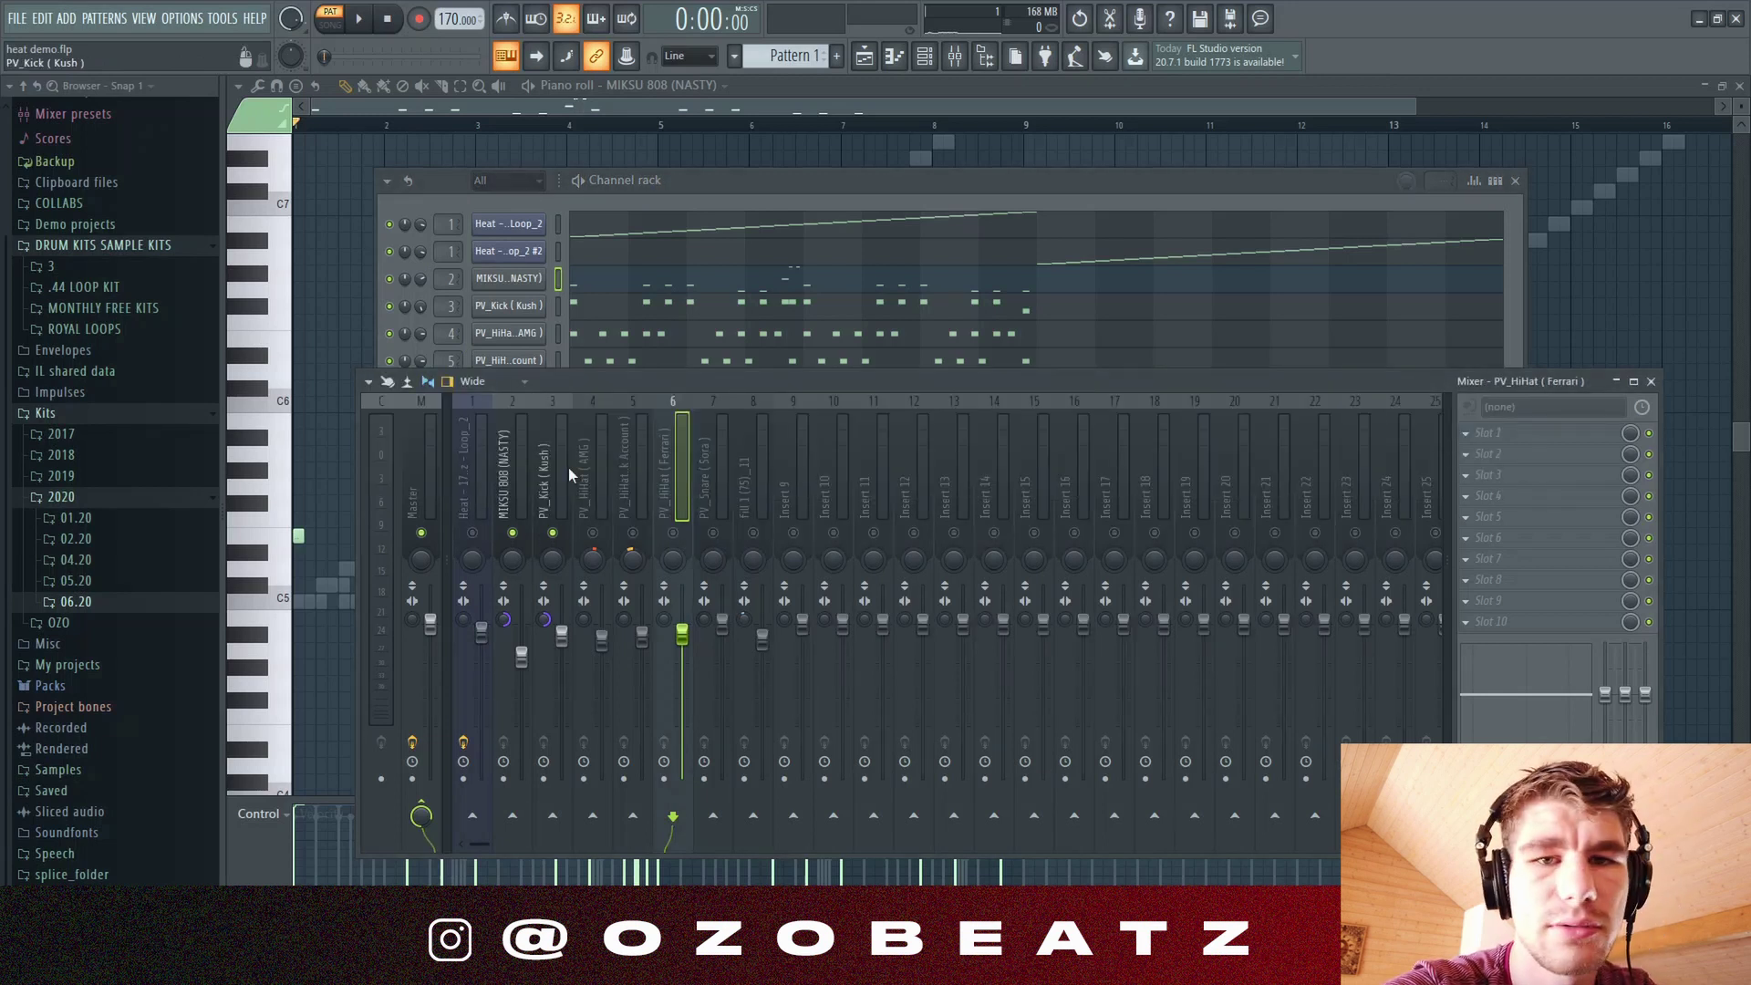
key(space)
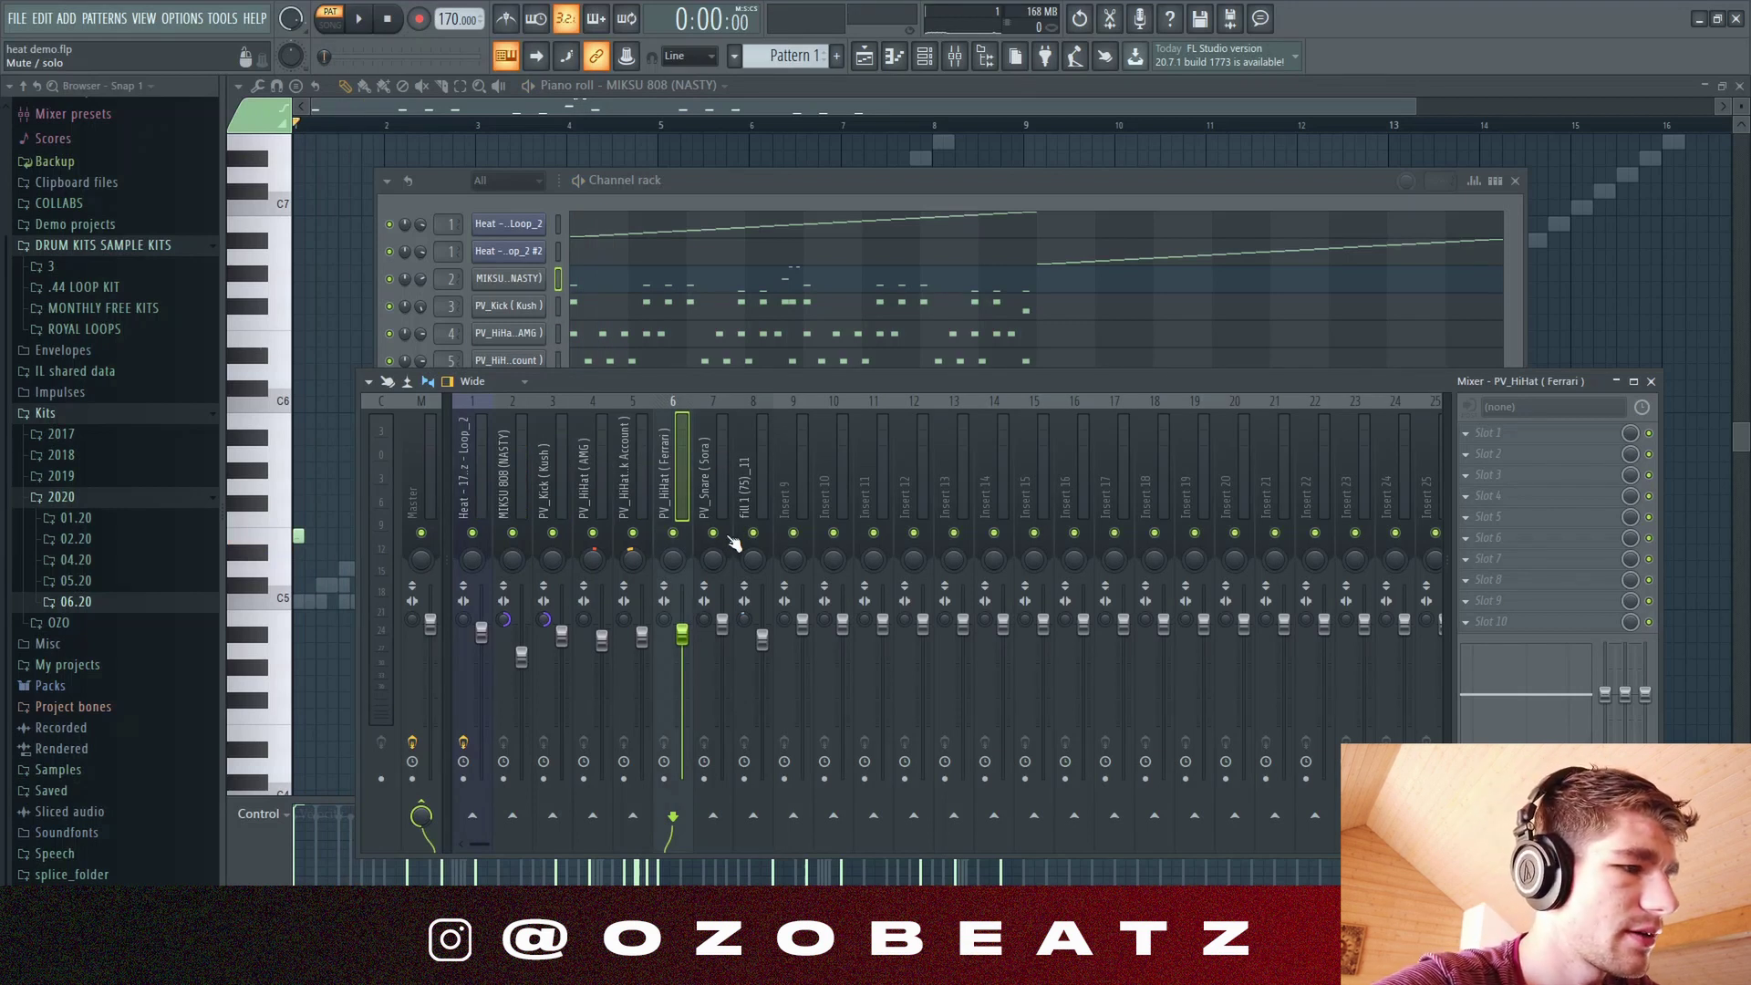
Step: Go through the melody, 808, kick, hi-hat and snare mixer tracks to examine their levels and effect slots
click(593, 478)
click(671, 451)
click(695, 451)
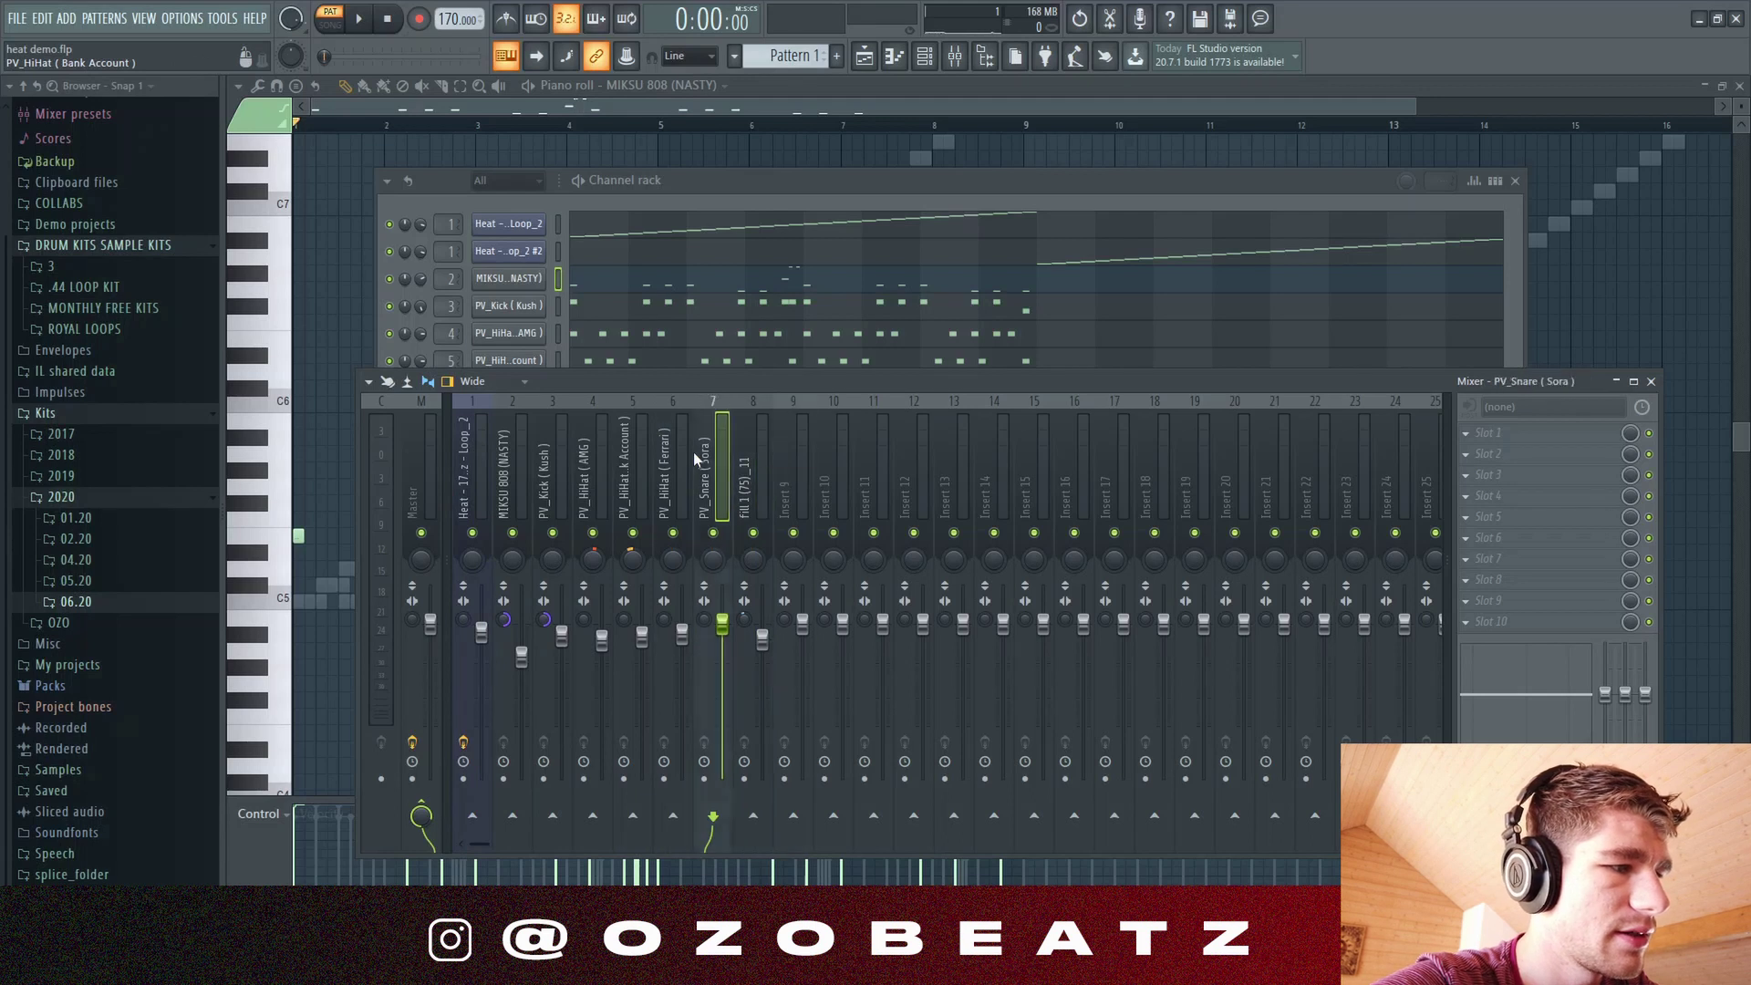
click(468, 449)
click(544, 469)
click(522, 467)
click(633, 466)
click(714, 467)
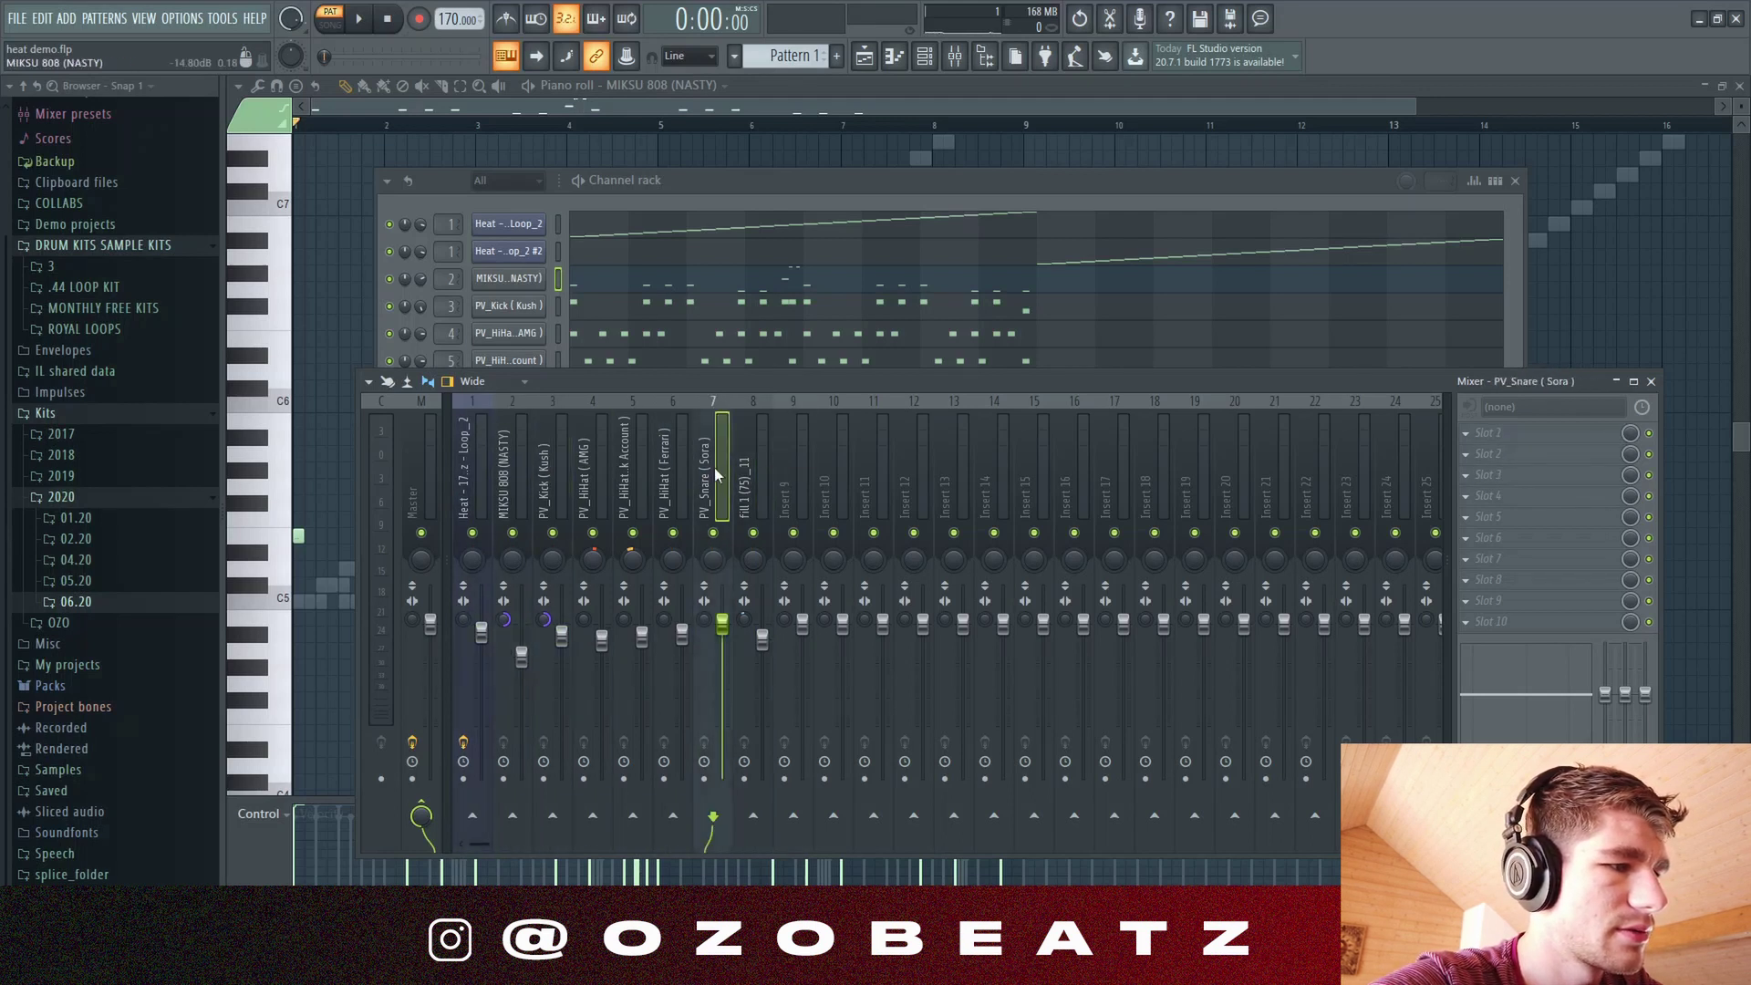
click(561, 463)
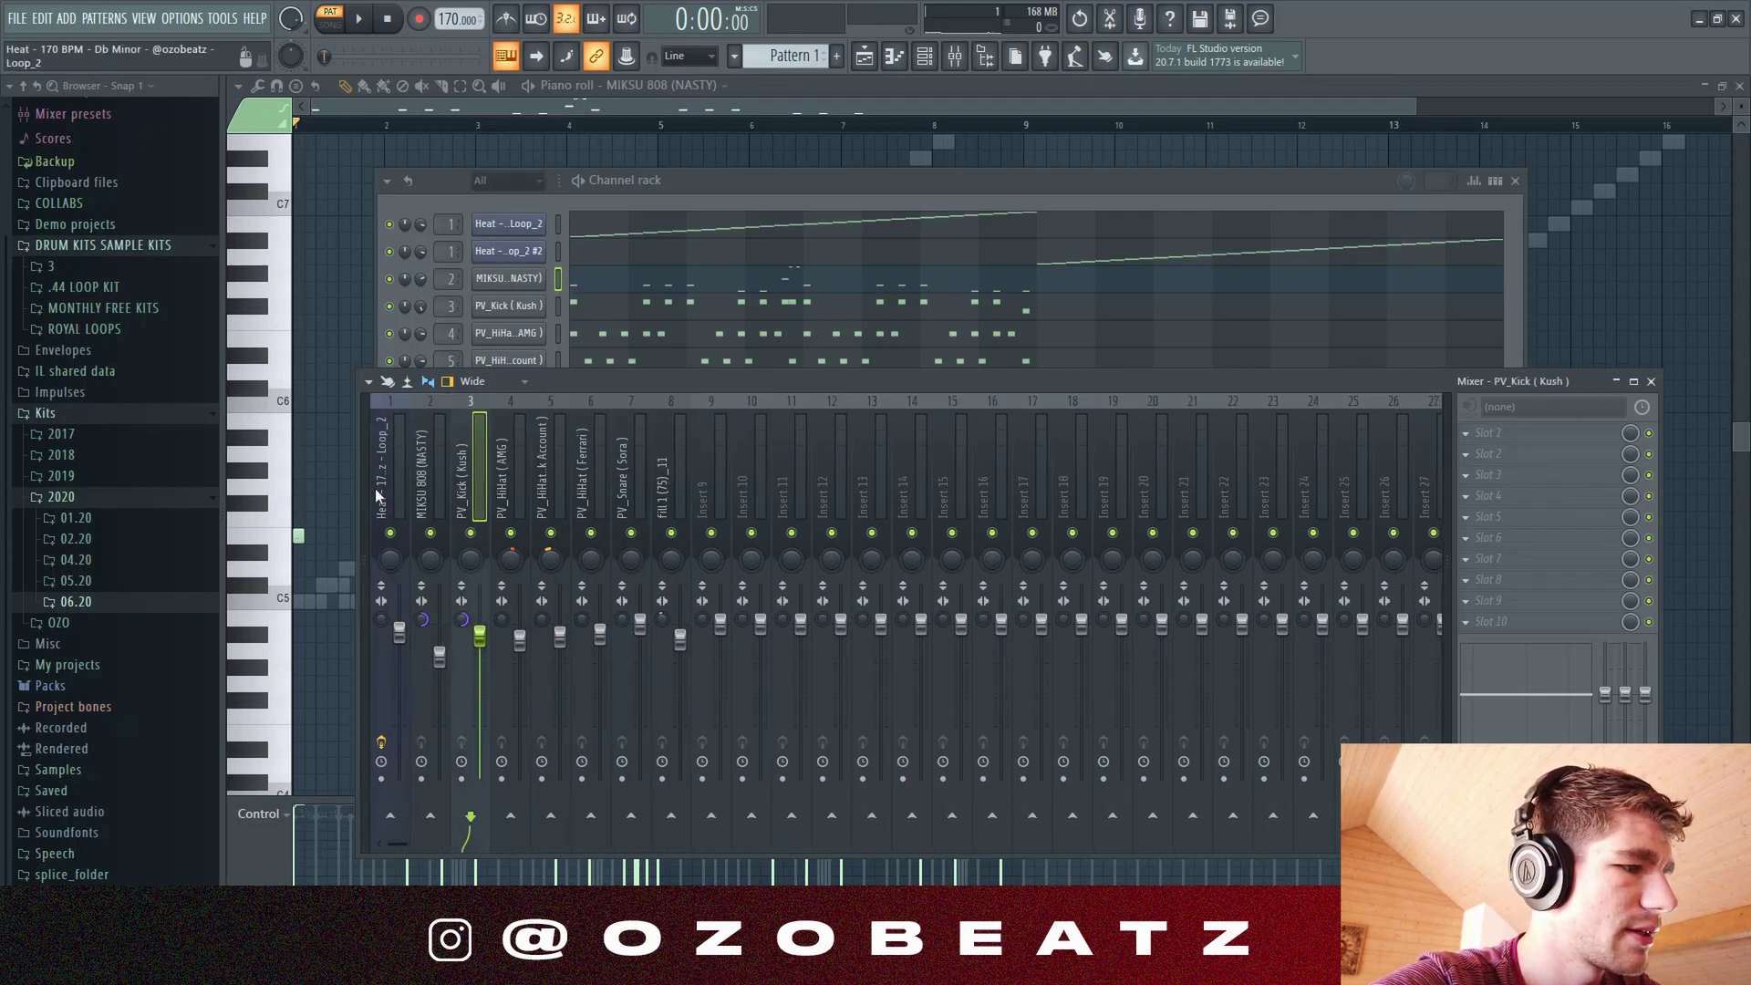
Step: Compare the effects on the Master track with the effect slots of the melody loop, 808, hi-hat and snare tracks
click(415, 493)
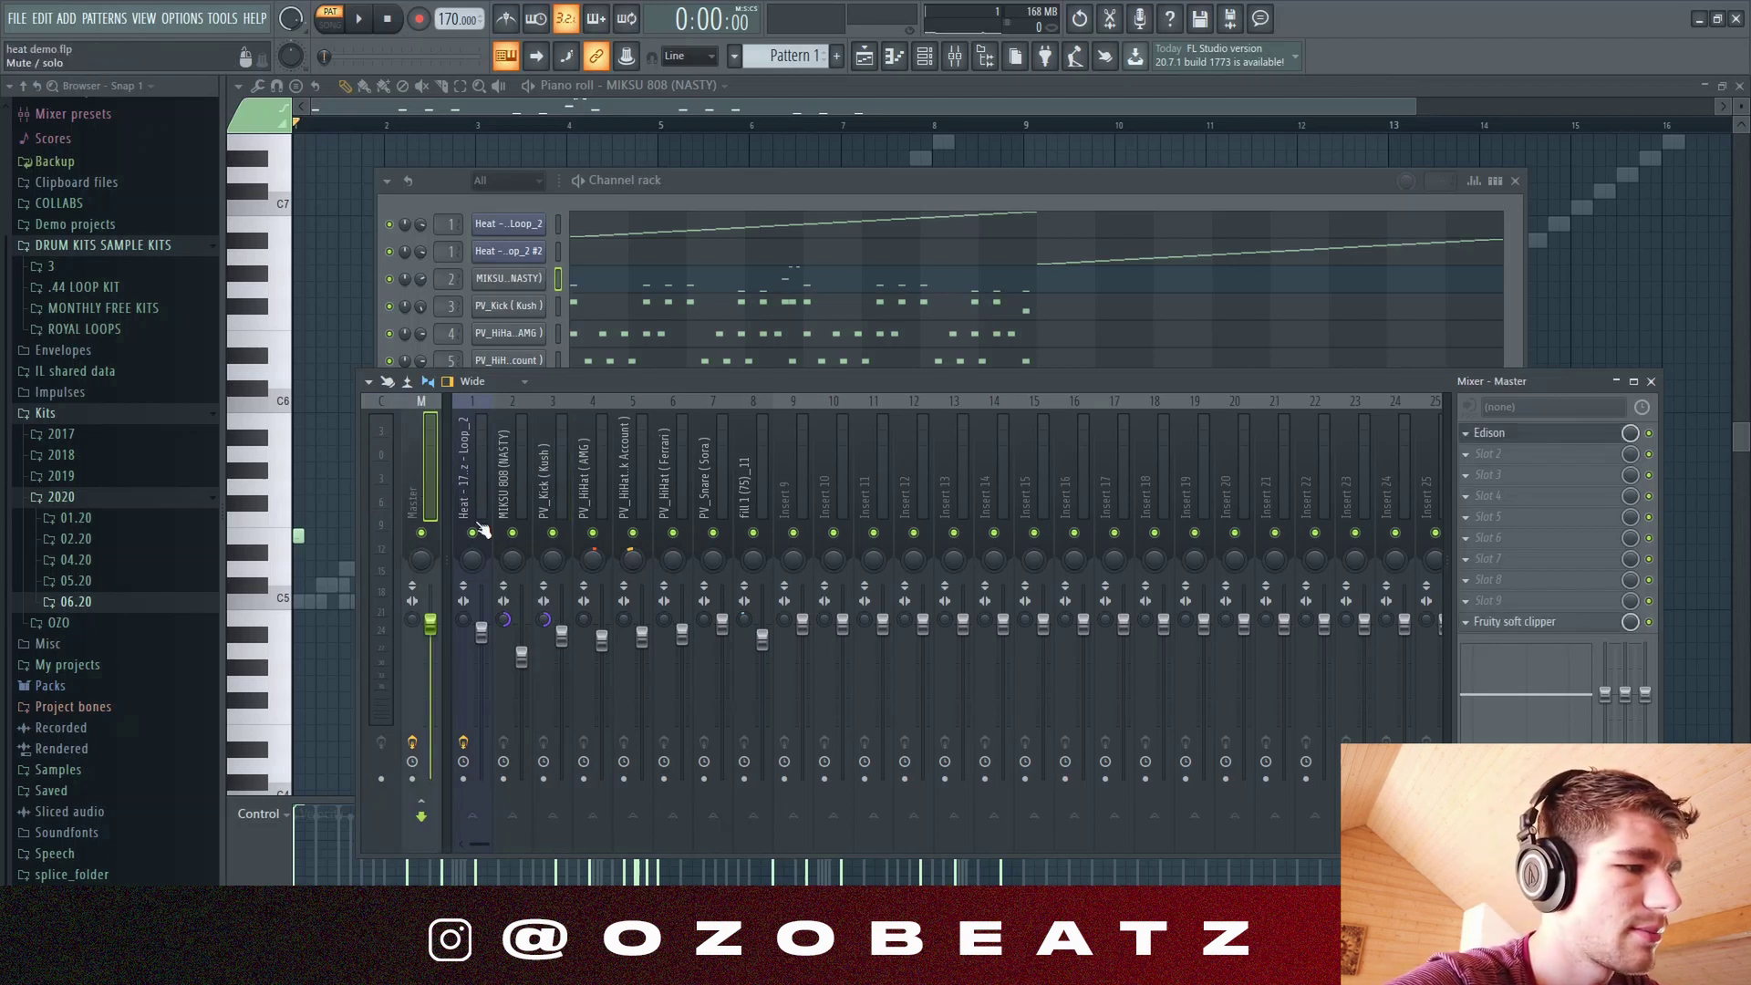
click(479, 463)
click(717, 483)
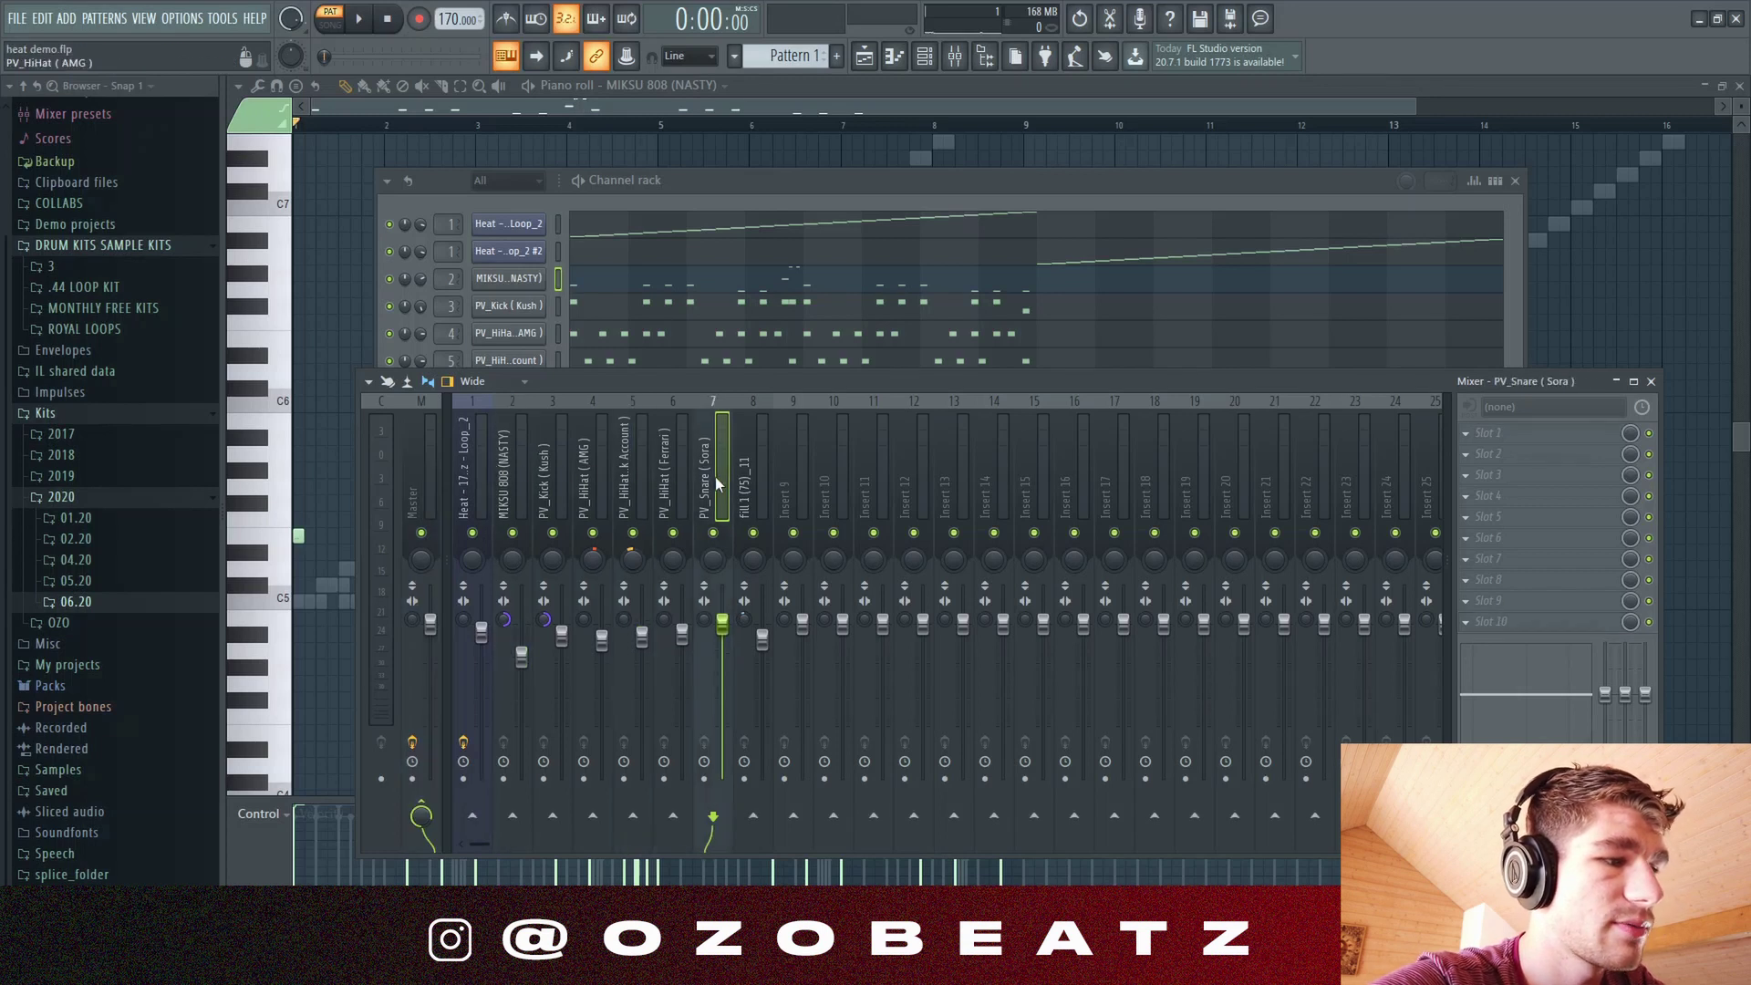
click(523, 479)
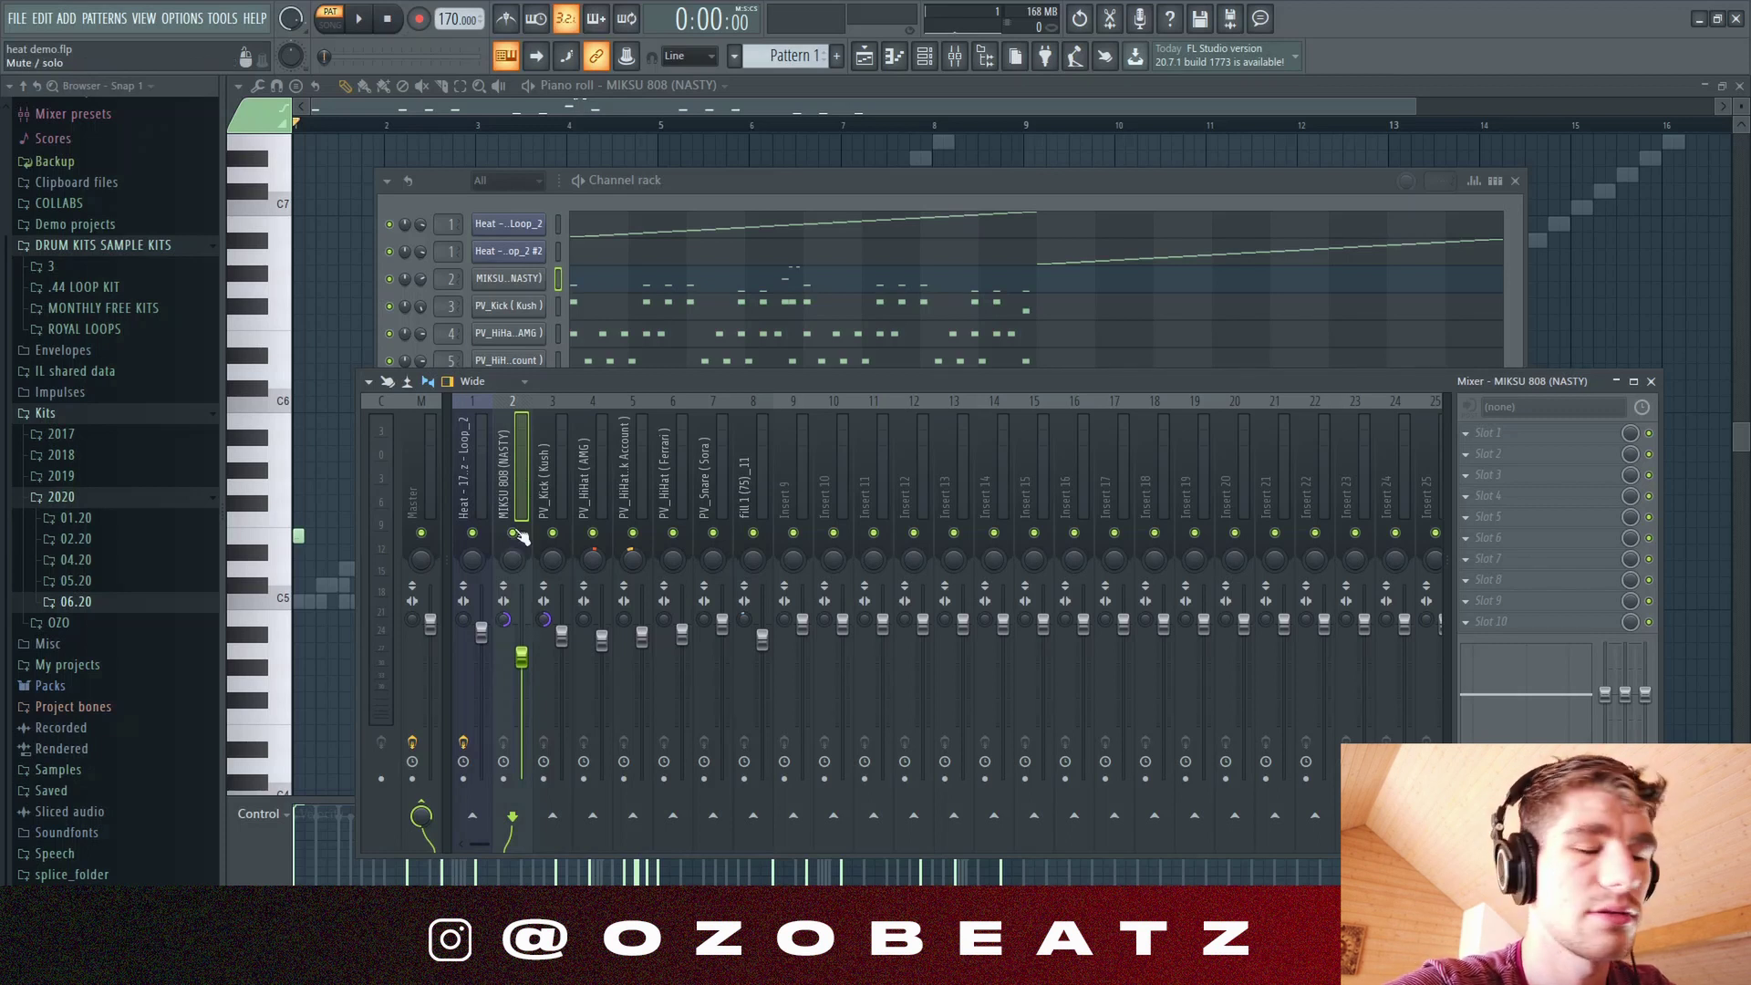
click(423, 477)
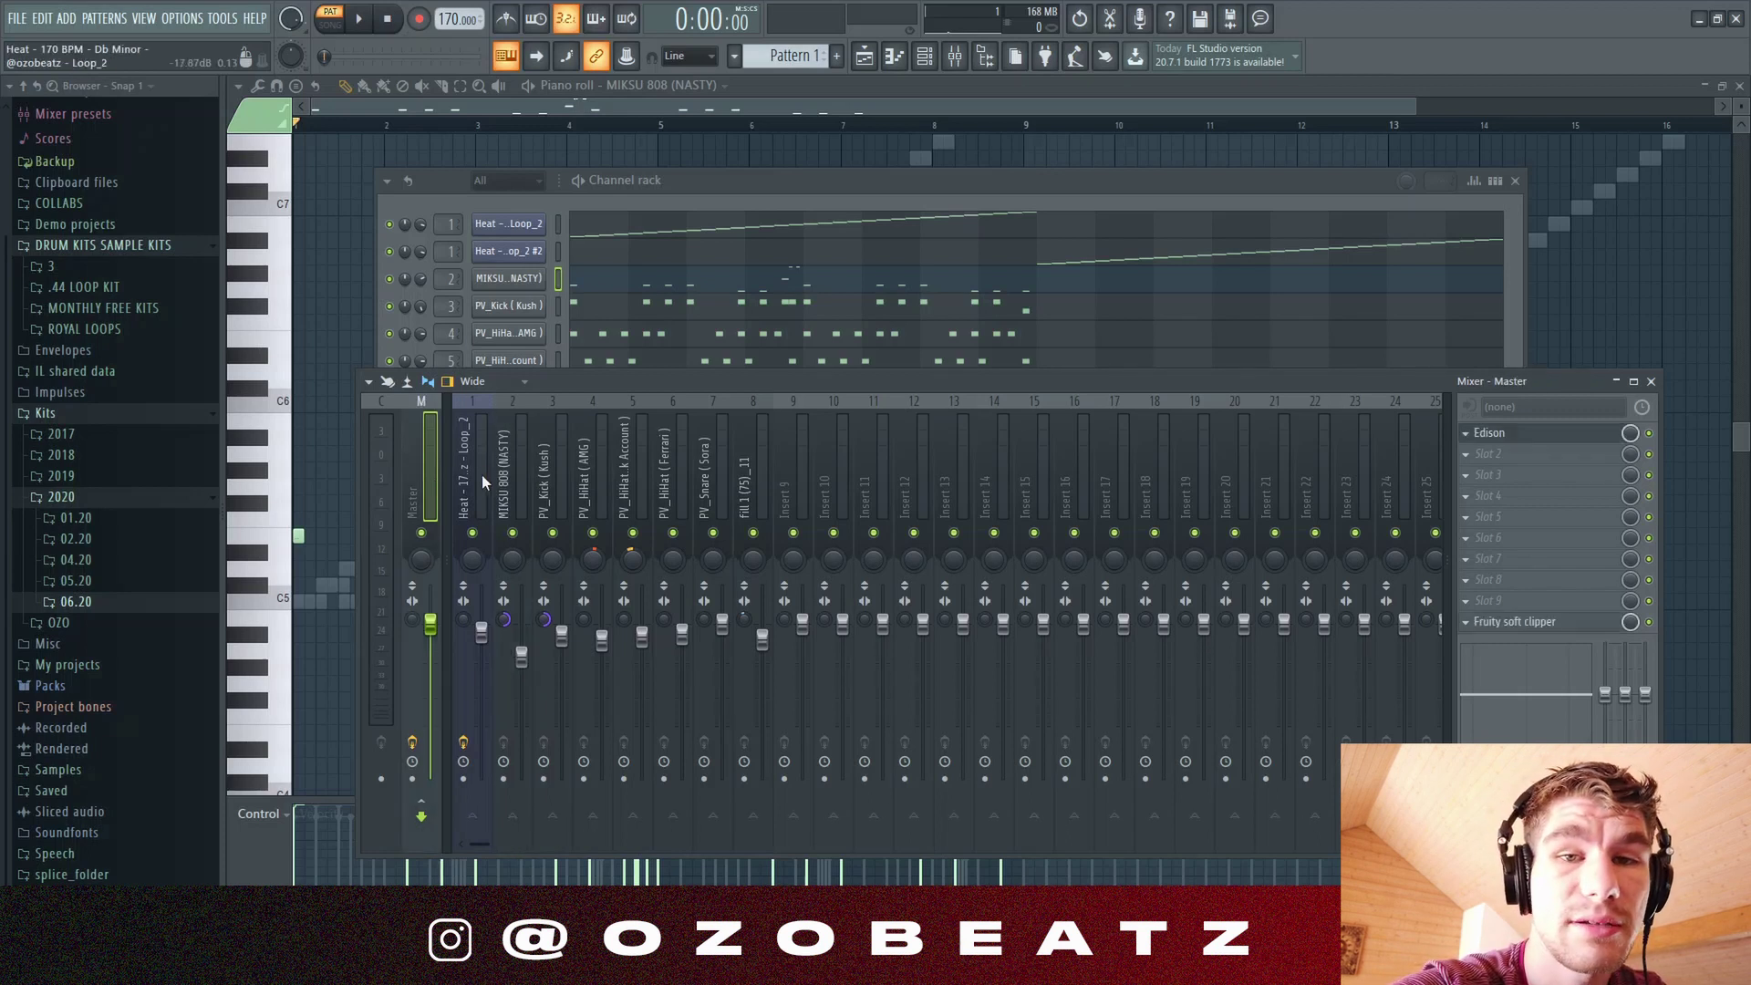
click(482, 474)
click(525, 467)
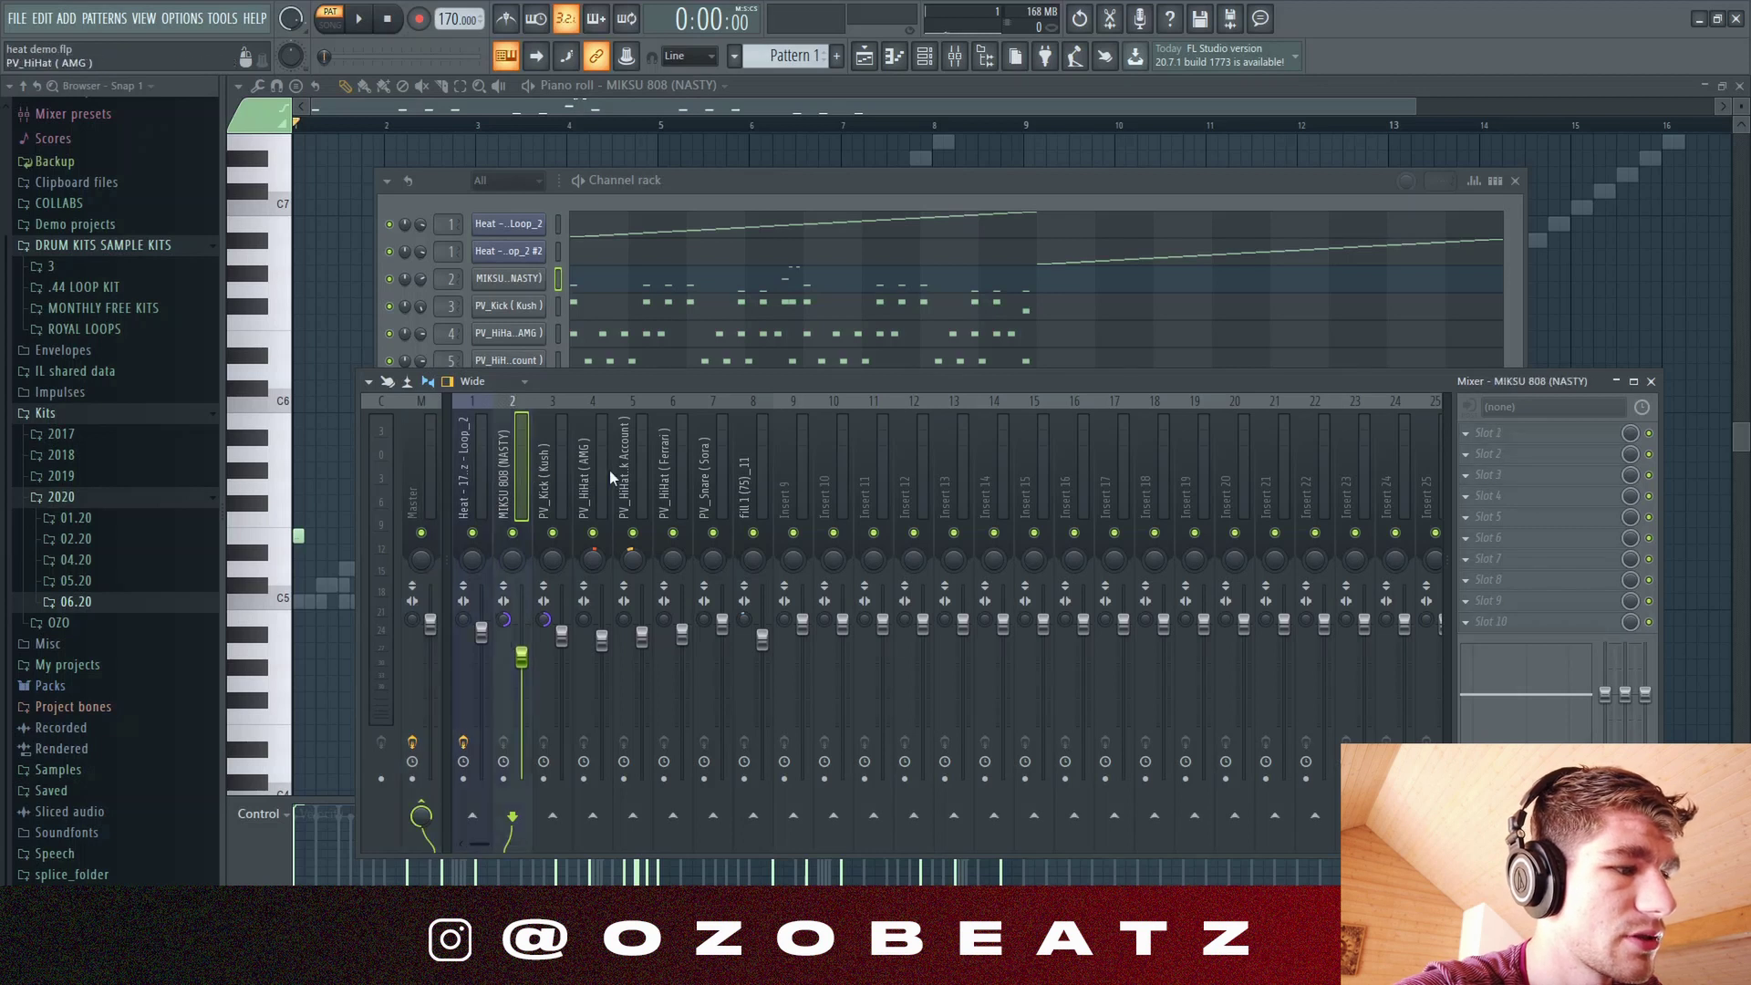
click(671, 454)
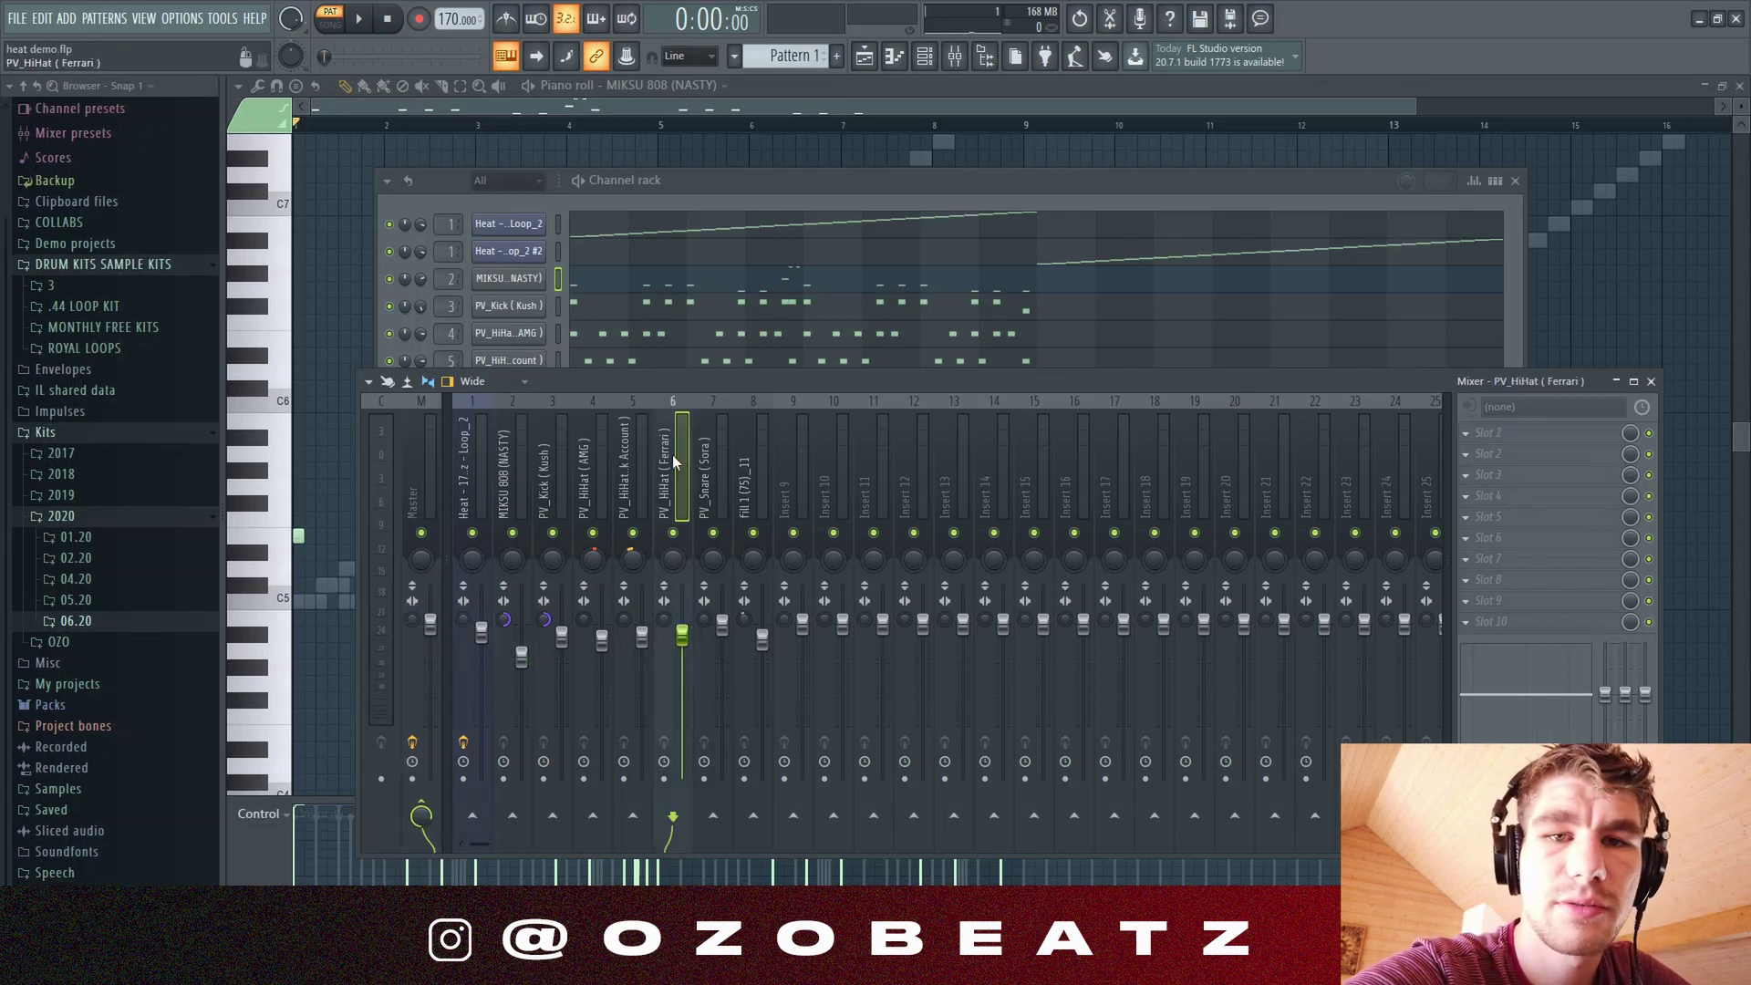
click(486, 496)
Step: Check the effect slots of the fill, Ferrari hi-hat, snare, kick and 808 tracks against the Master's Fruity soft clipper
scroll(485, 496, up, 1)
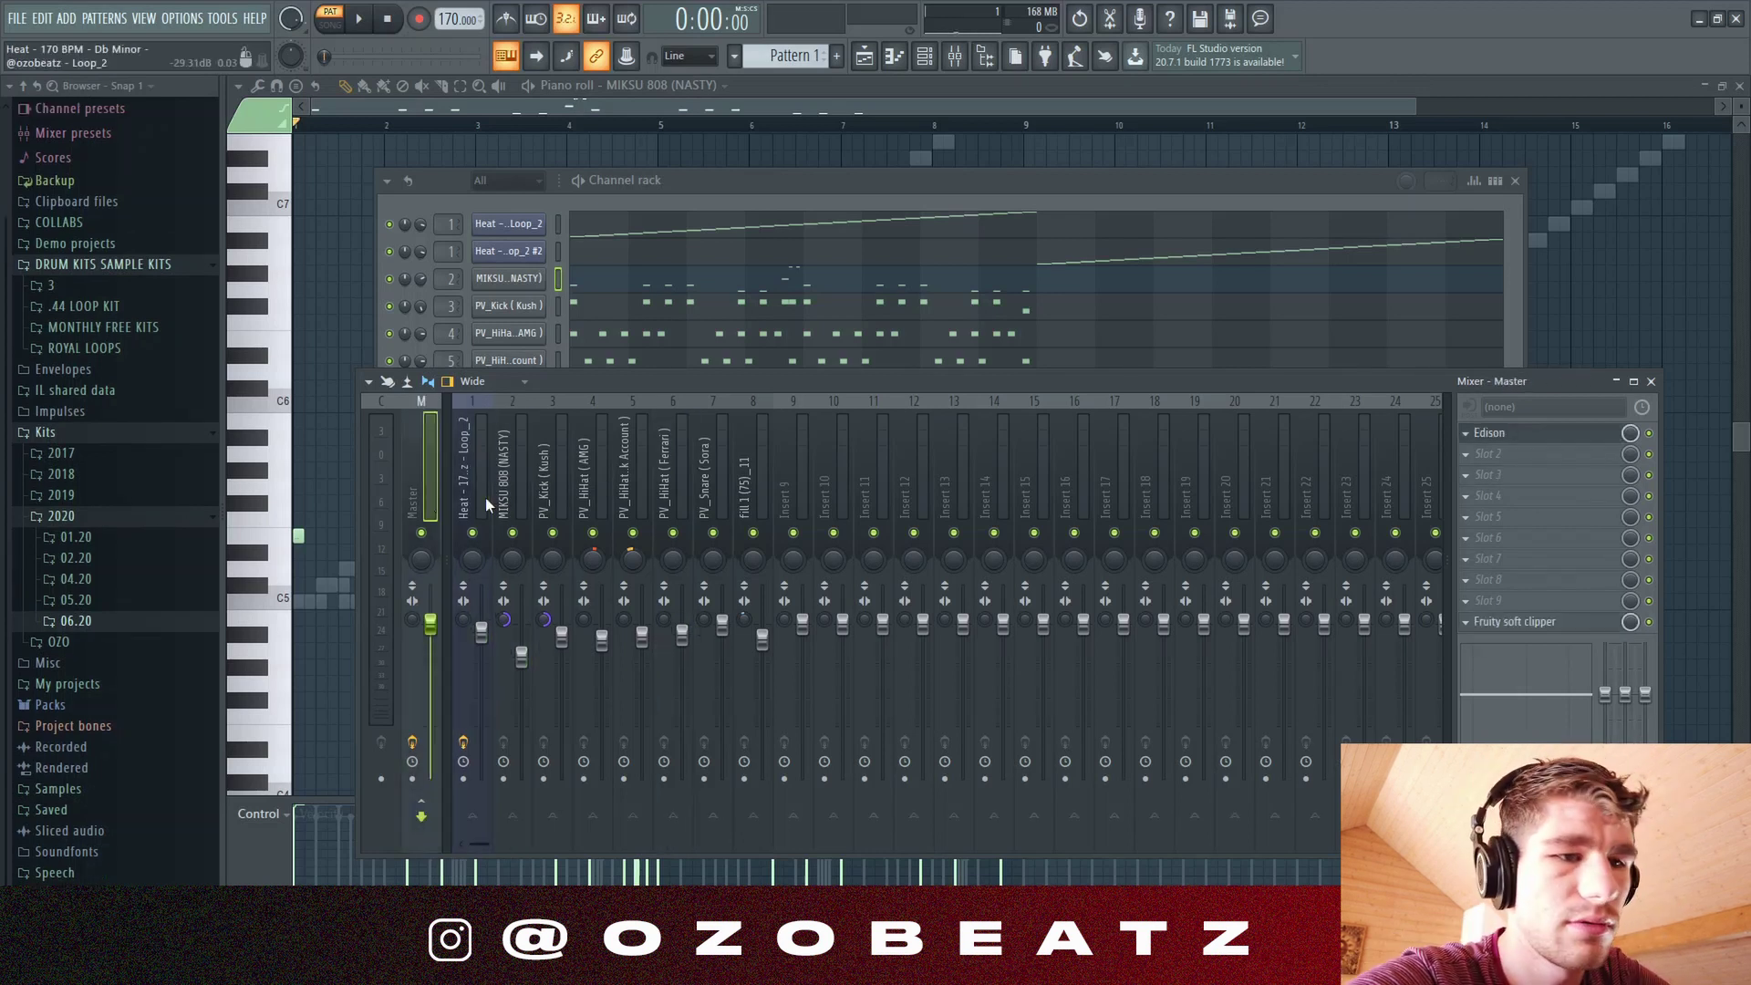
scroll(485, 496, down, 1)
click(768, 478)
click(517, 487)
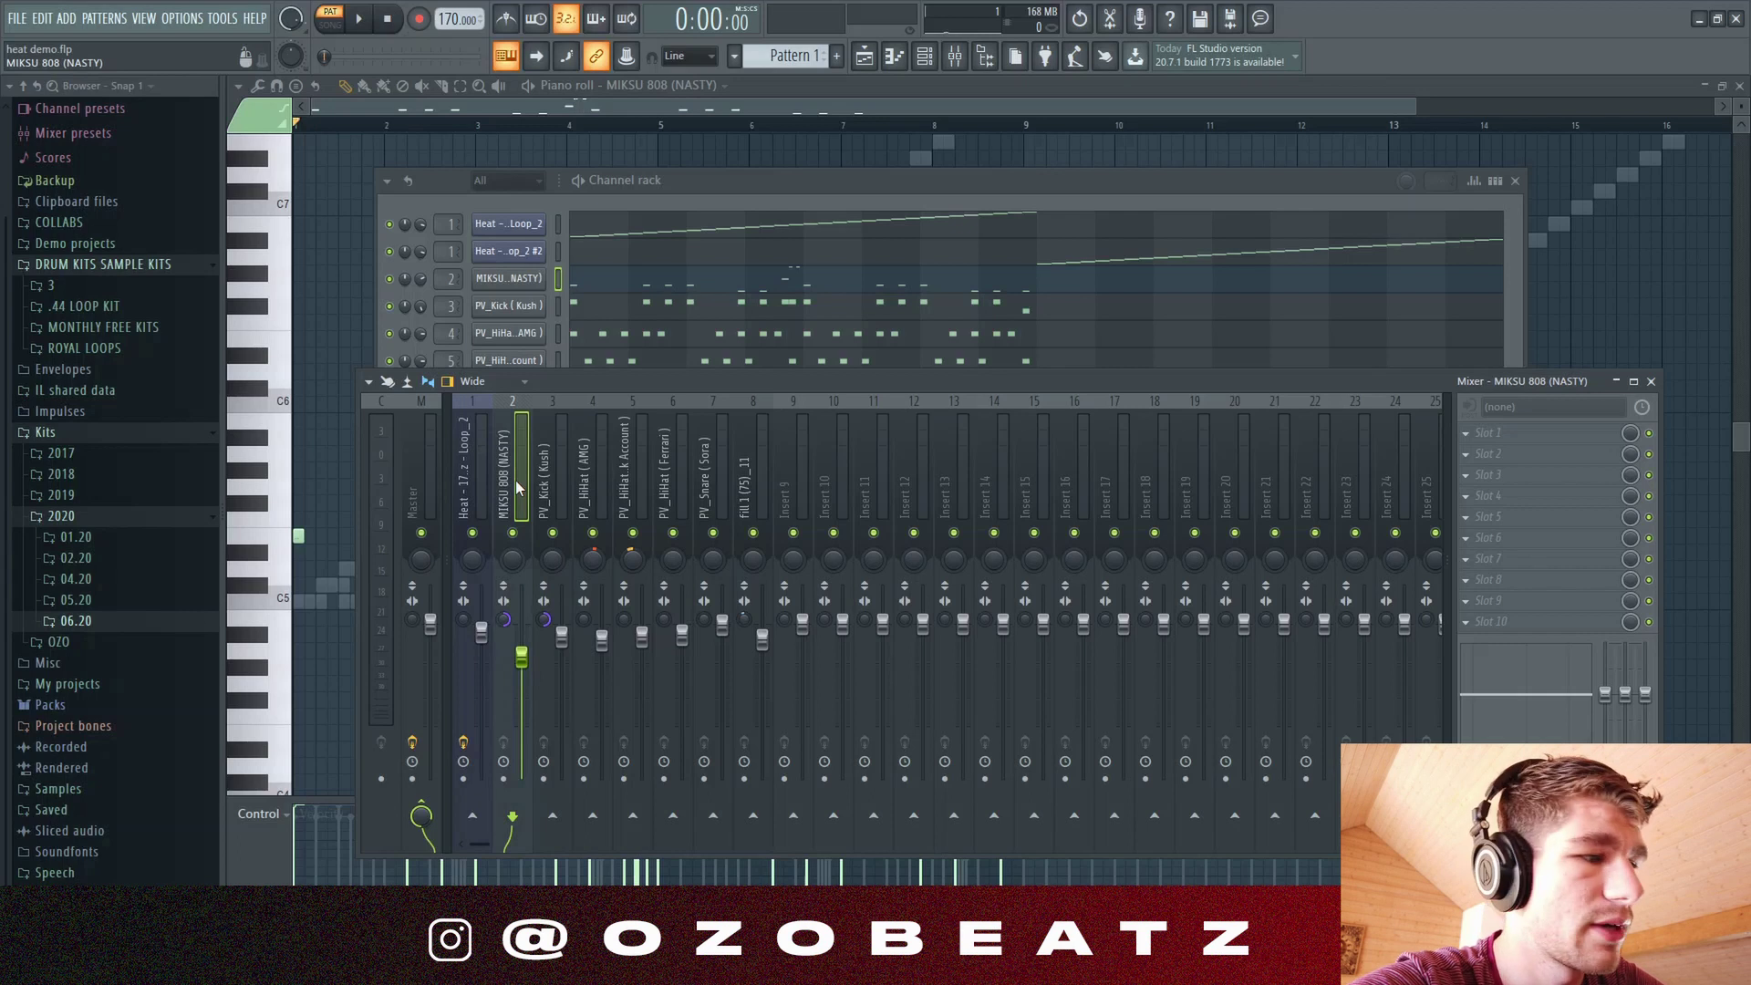
click(669, 491)
click(721, 487)
click(566, 483)
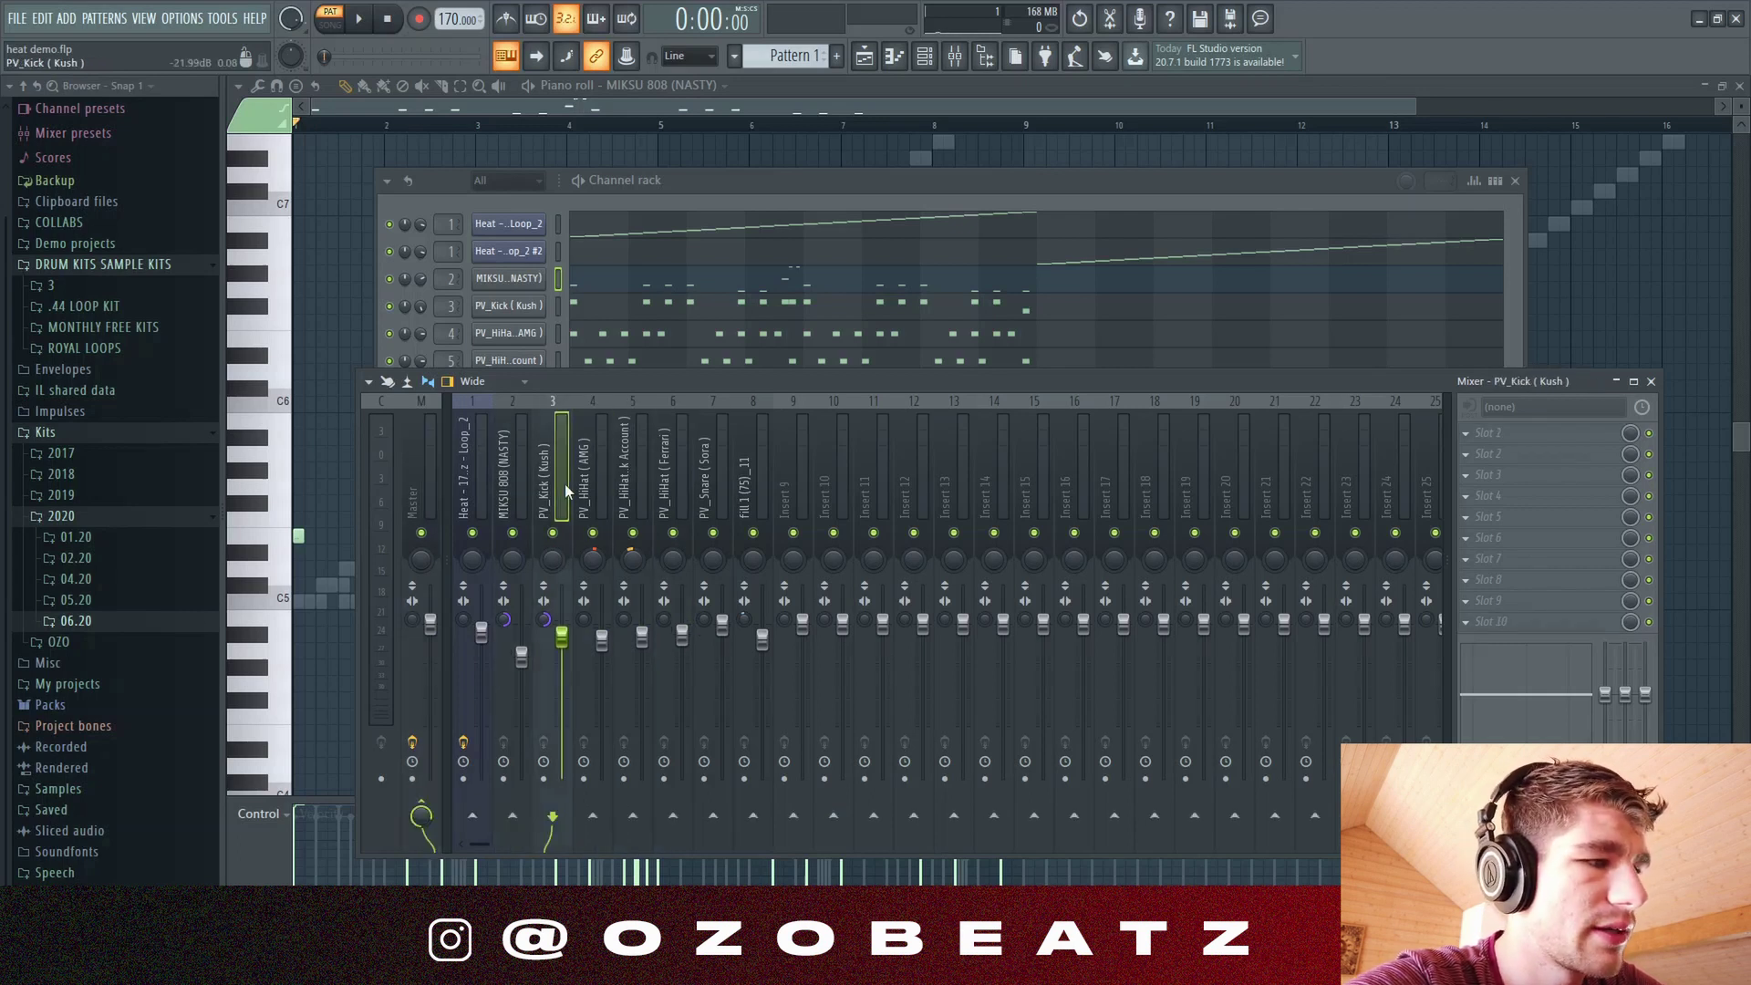
click(437, 484)
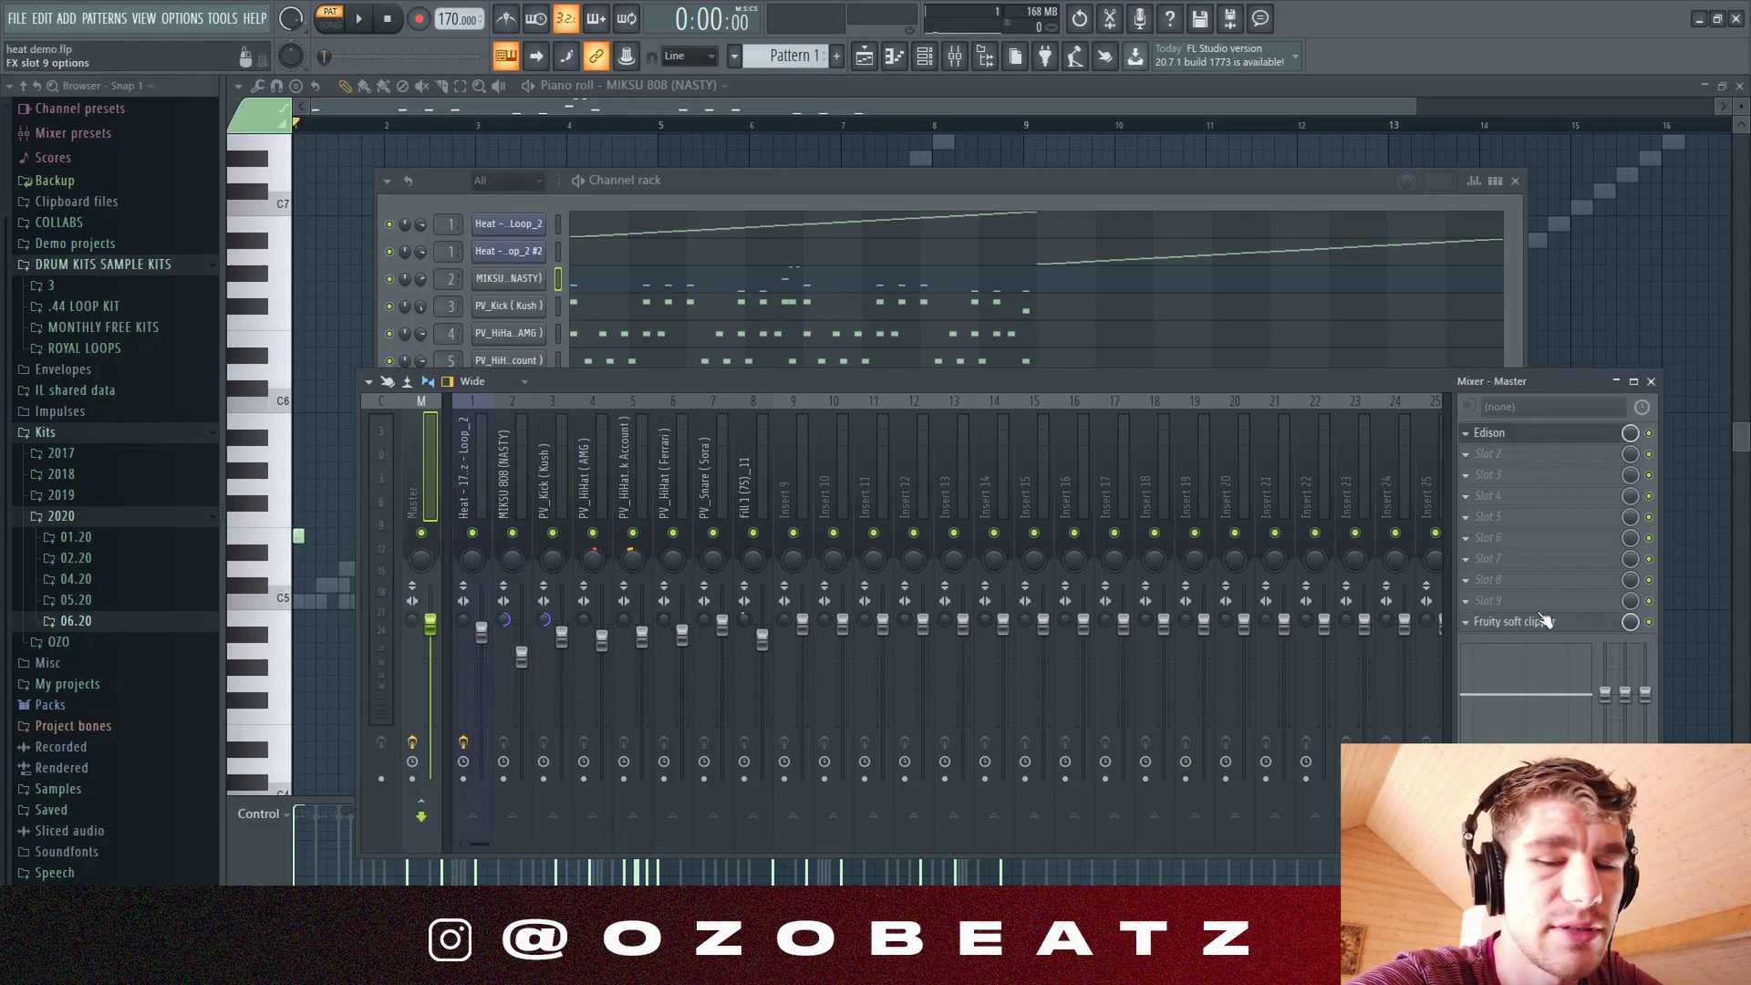
click(498, 473)
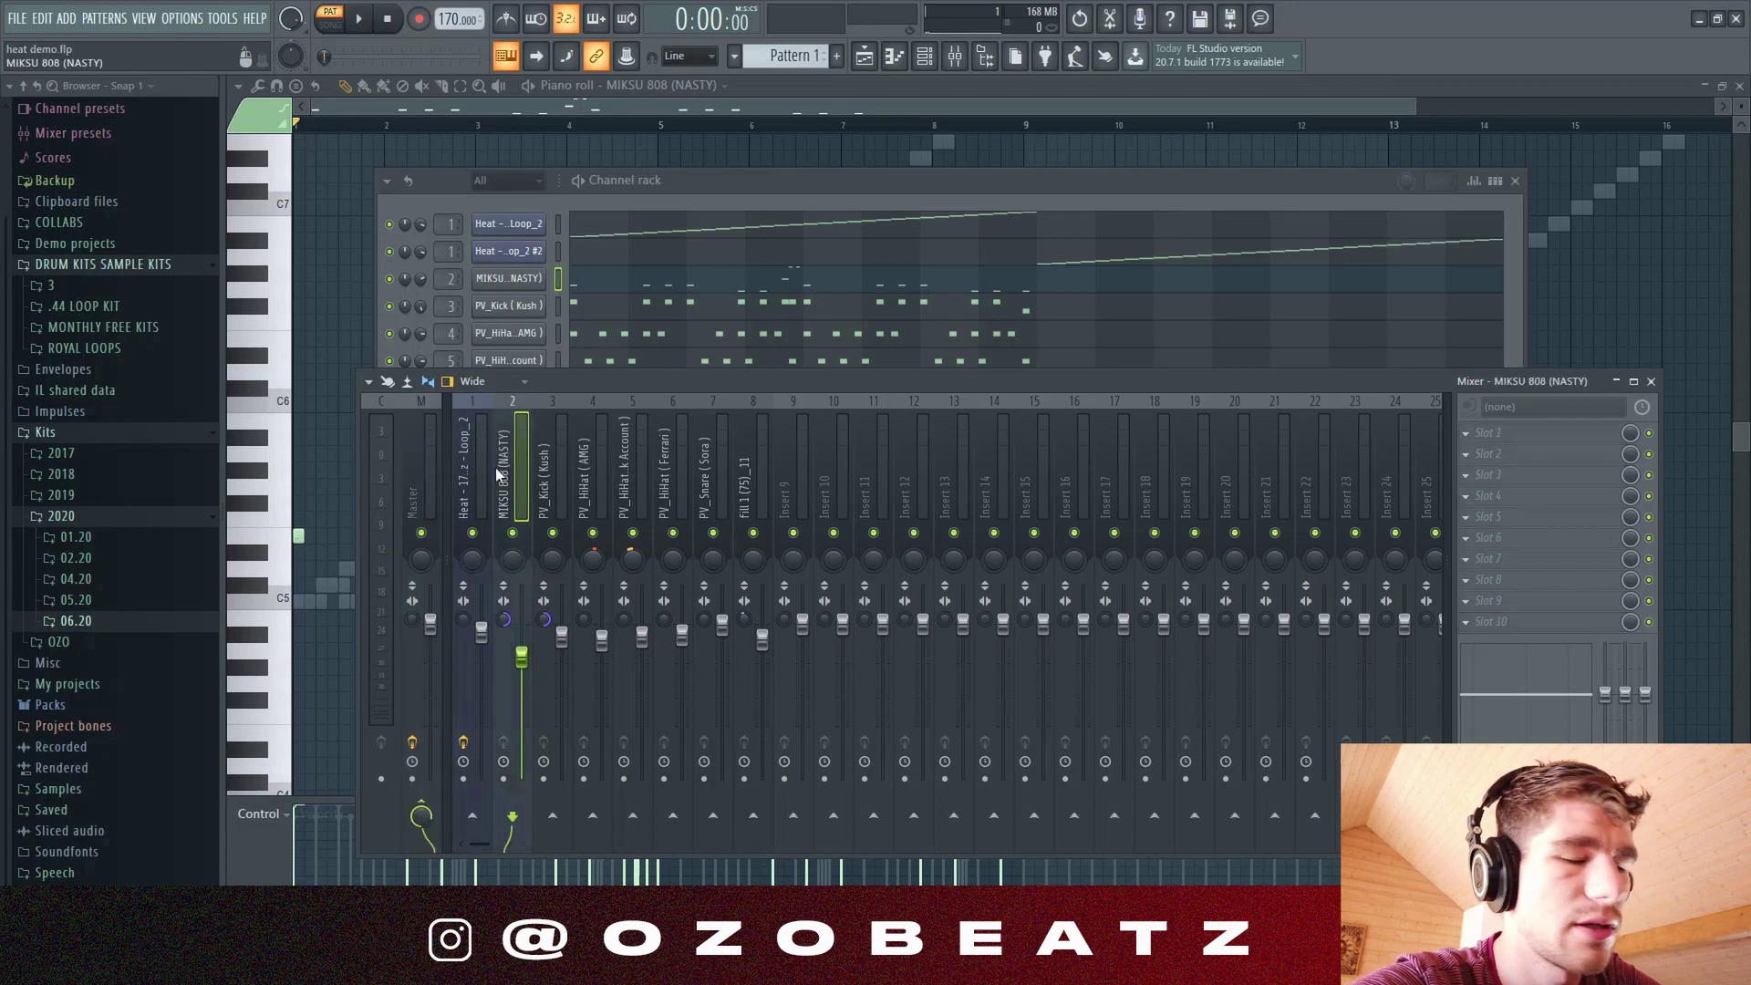
Step: Return to the channel list, select all its channels and hide the mixer
click(754, 182)
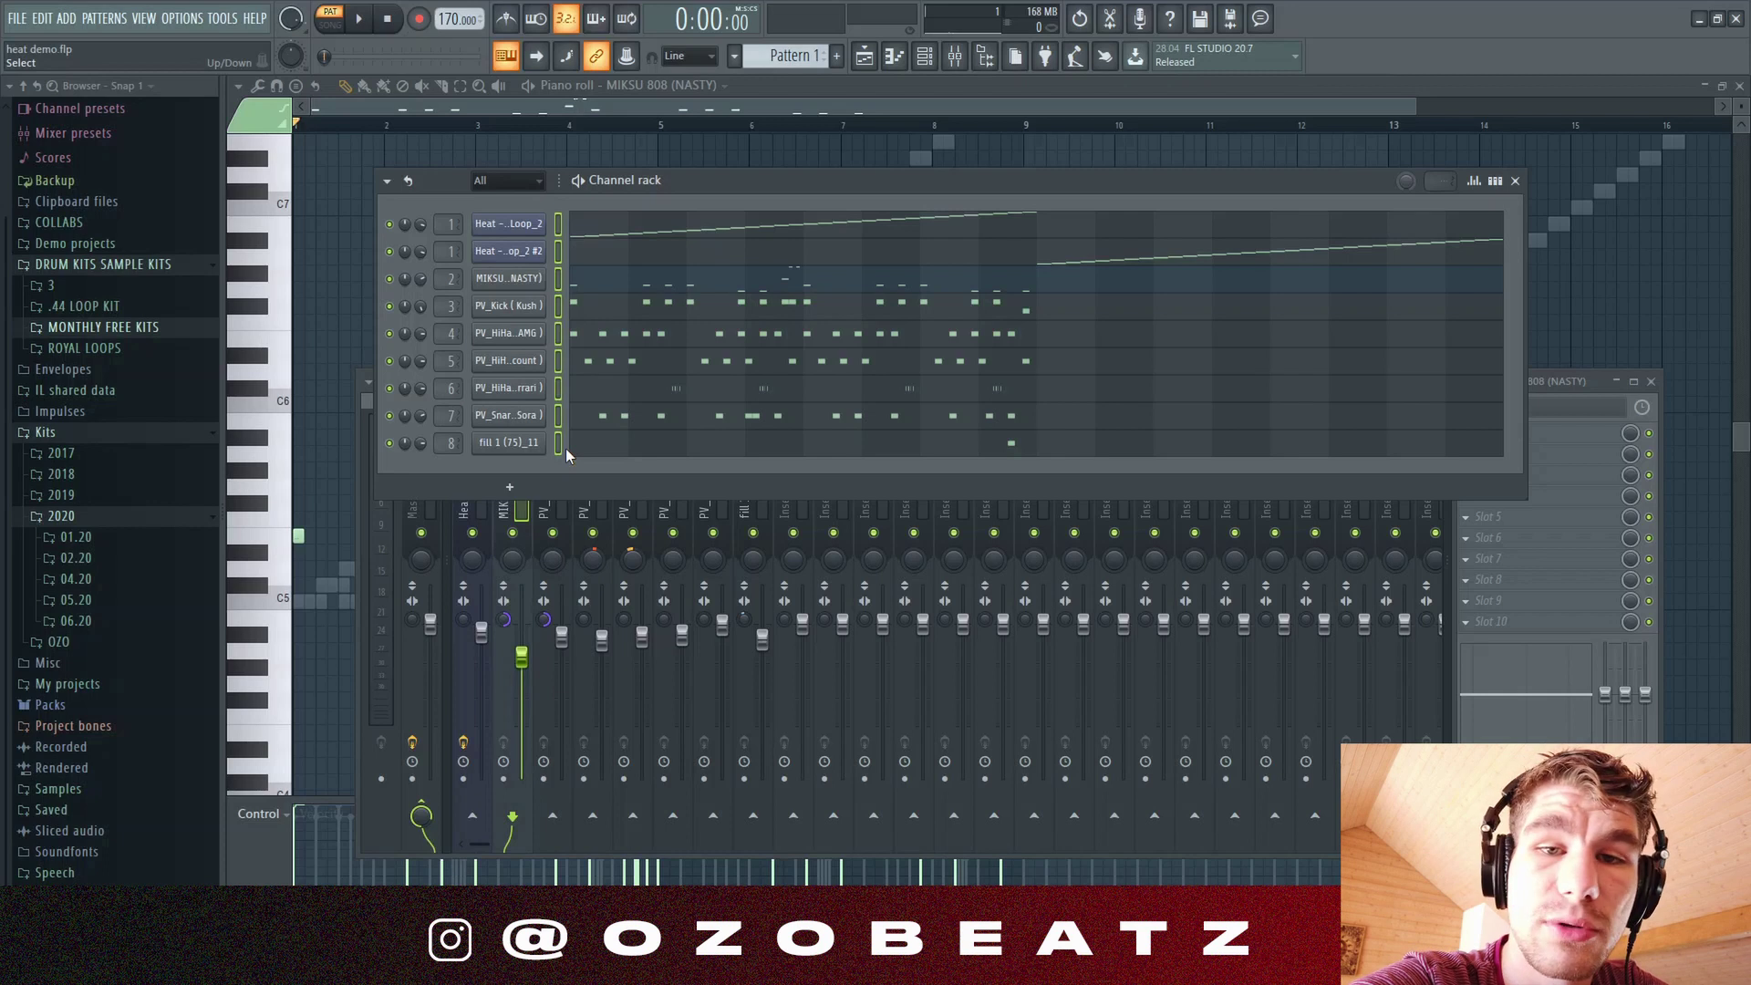
key(F9)
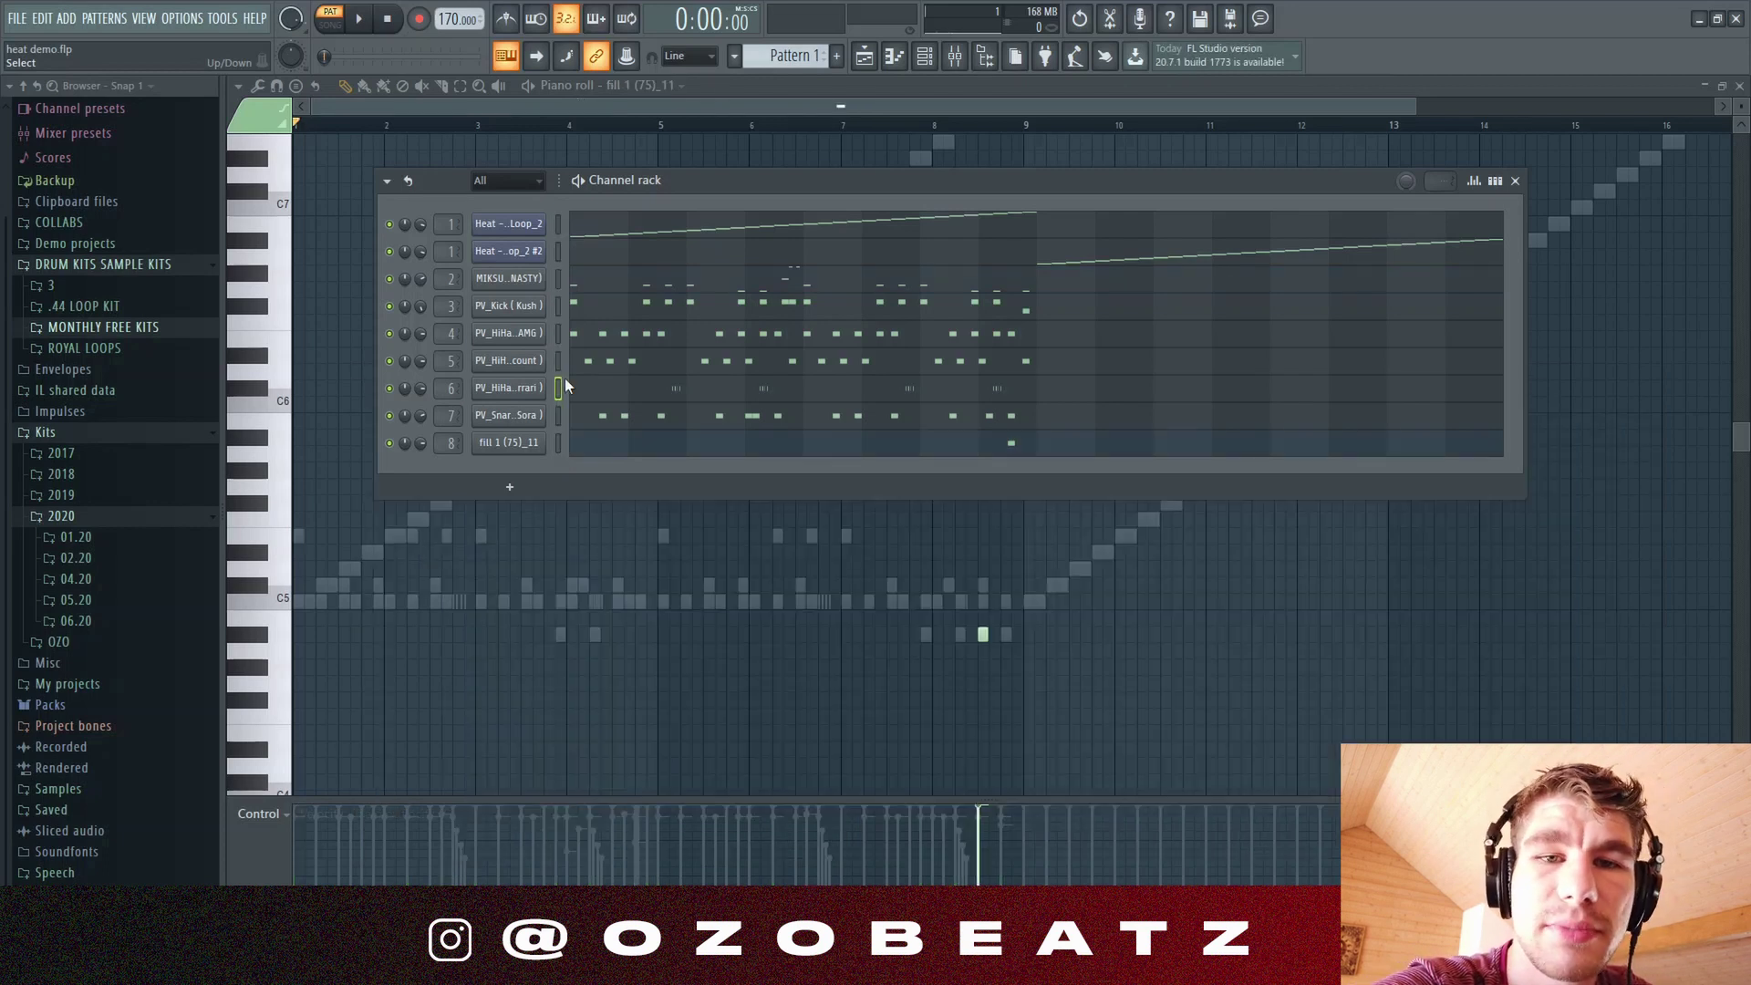